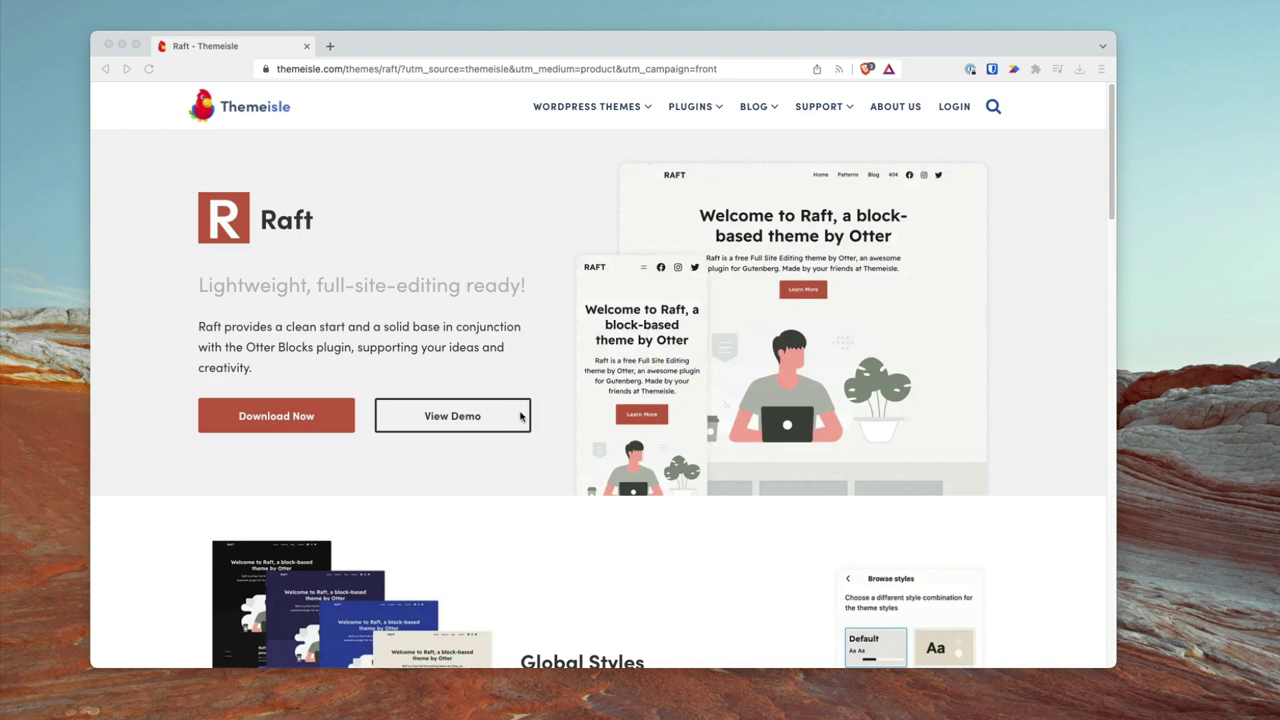
Examine the Raft theme's product page, covering its global styles, FSE templates, block patterns and download section
{"action": "scroll", "coordinate": [537, 426], "scroll_direction": "down", "scroll_amount": 3}
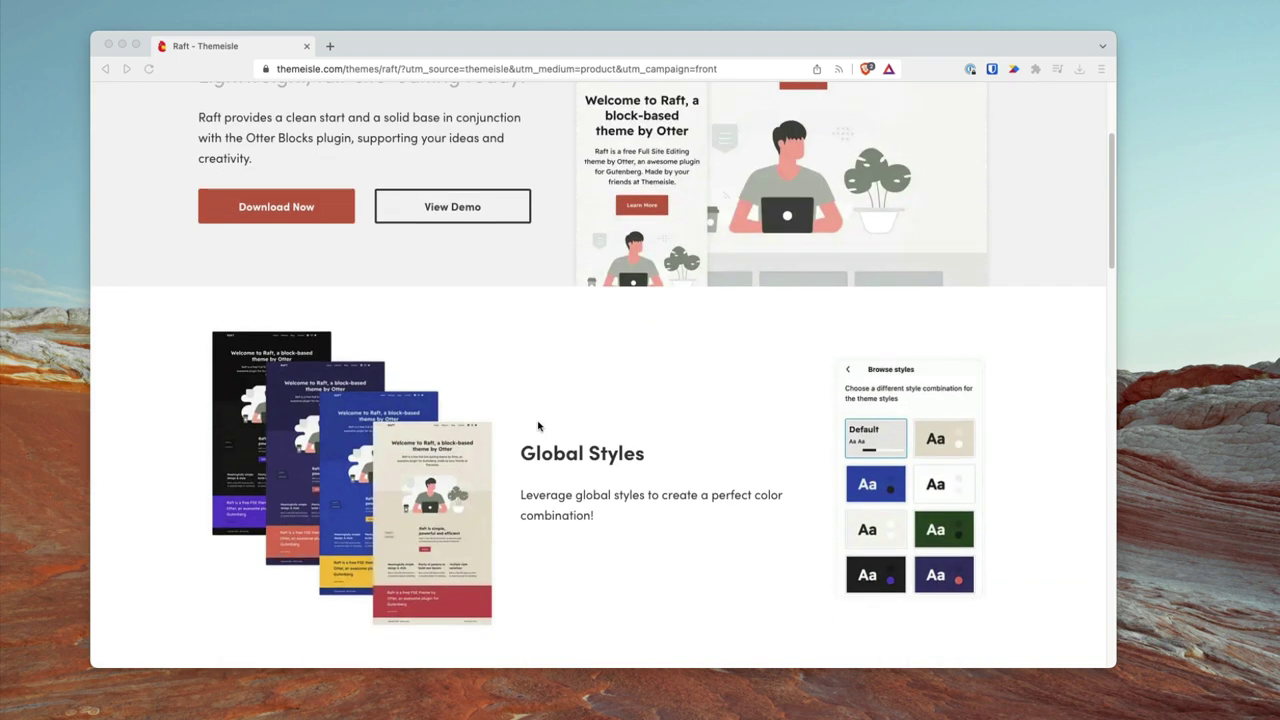
{"action": "scroll", "coordinate": [537, 424], "scroll_direction": "up", "scroll_amount": 3}
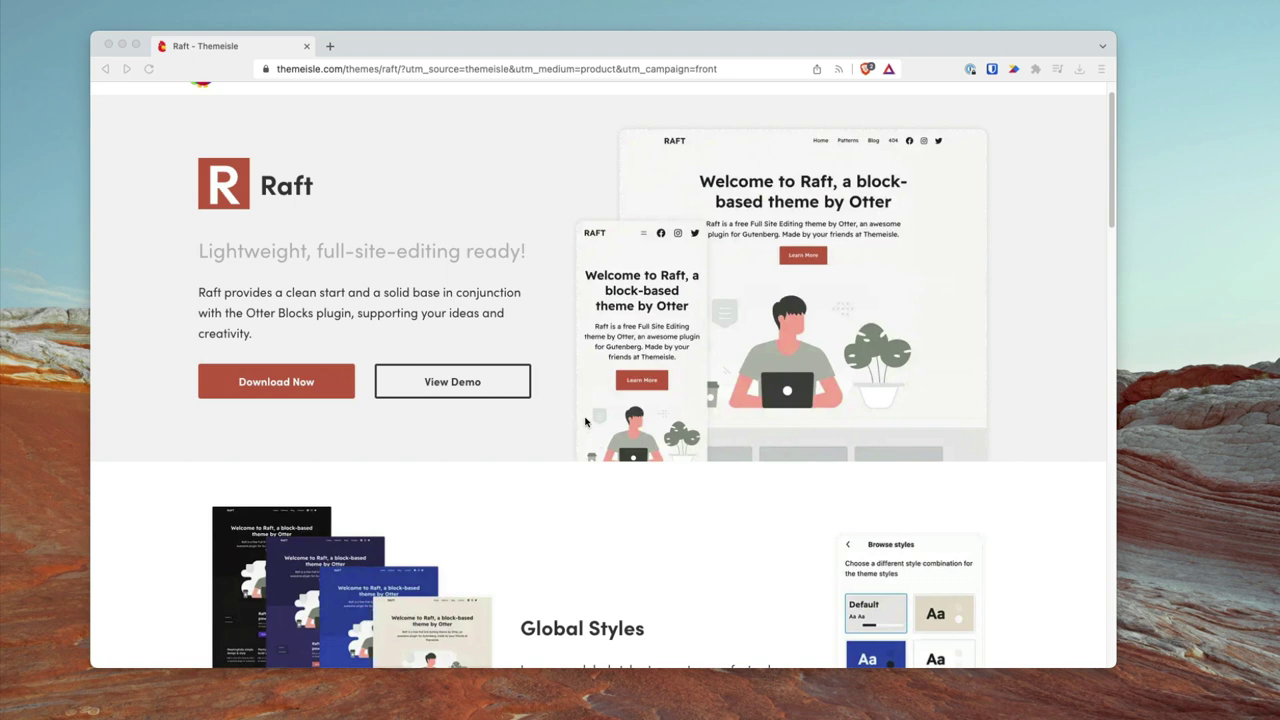
{"action": "scroll", "coordinate": [585, 421], "scroll_direction": "down", "scroll_amount": 5}
{"action": "scroll", "coordinate": [585, 421], "scroll_direction": "down", "scroll_amount": 5}
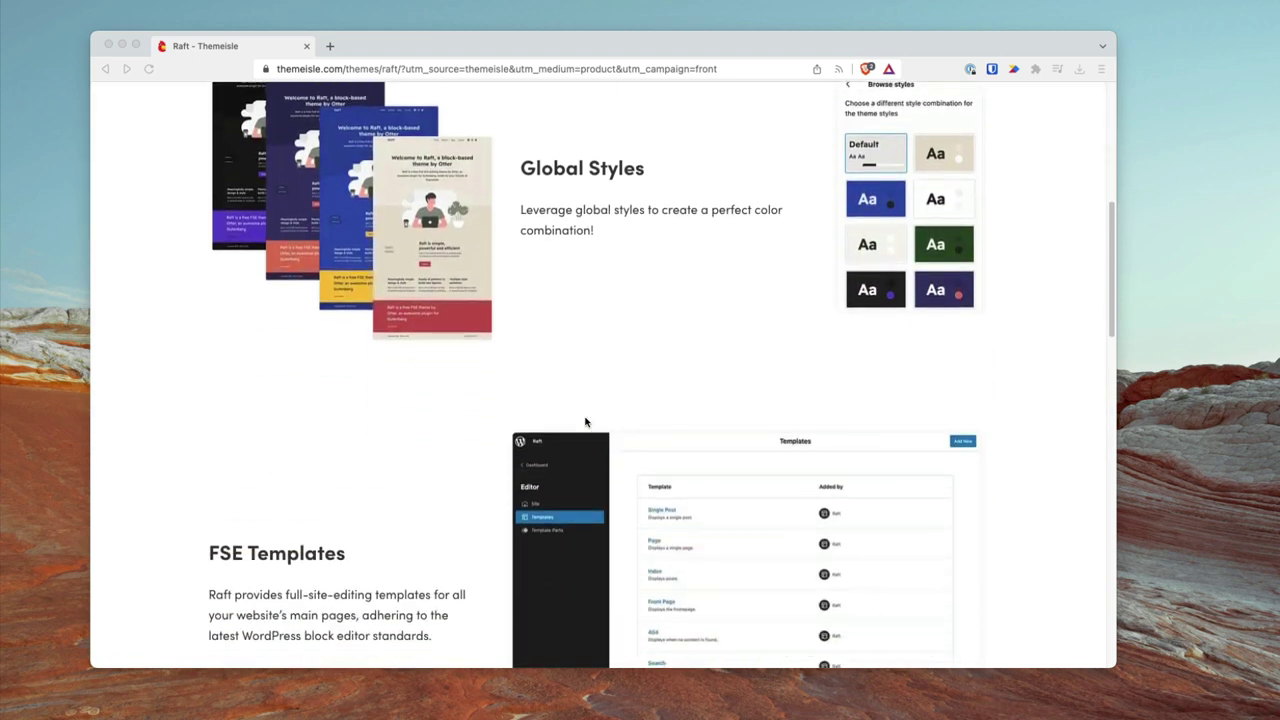
{"action": "scroll", "coordinate": [585, 421], "scroll_direction": "down", "scroll_amount": 5}
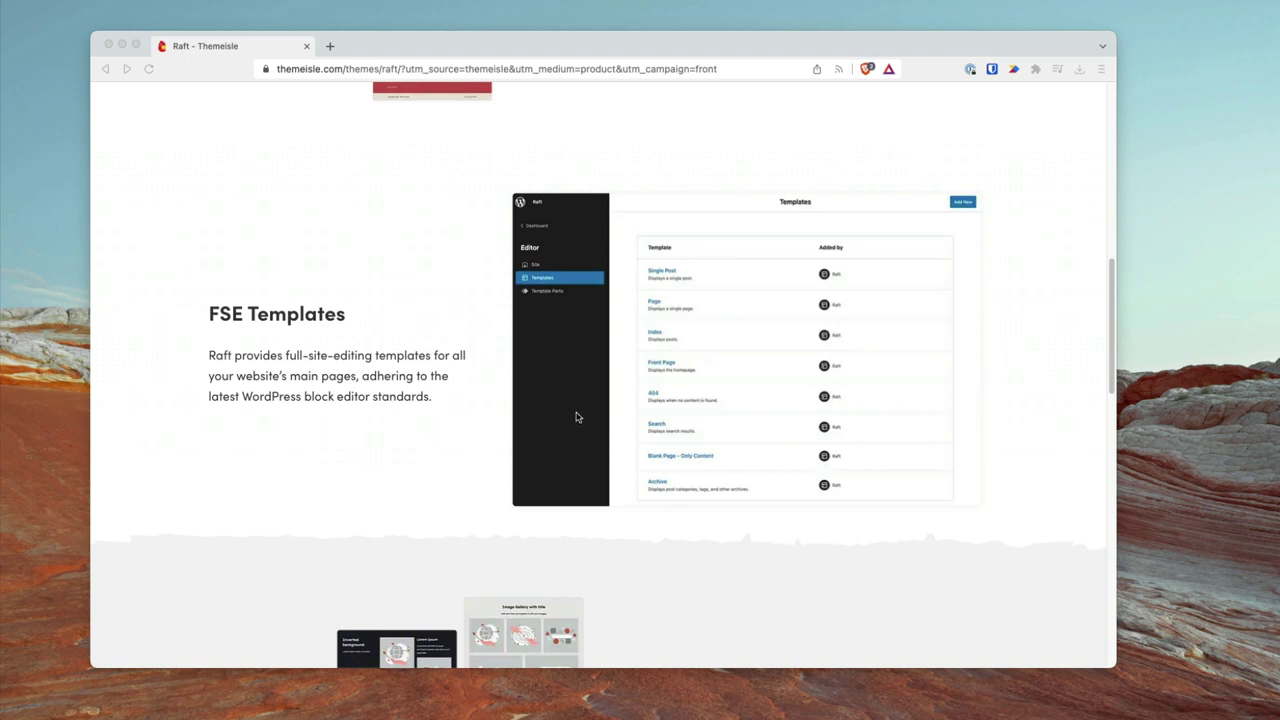
{"action": "scroll", "coordinate": [576, 416], "scroll_direction": "down", "scroll_amount": 5}
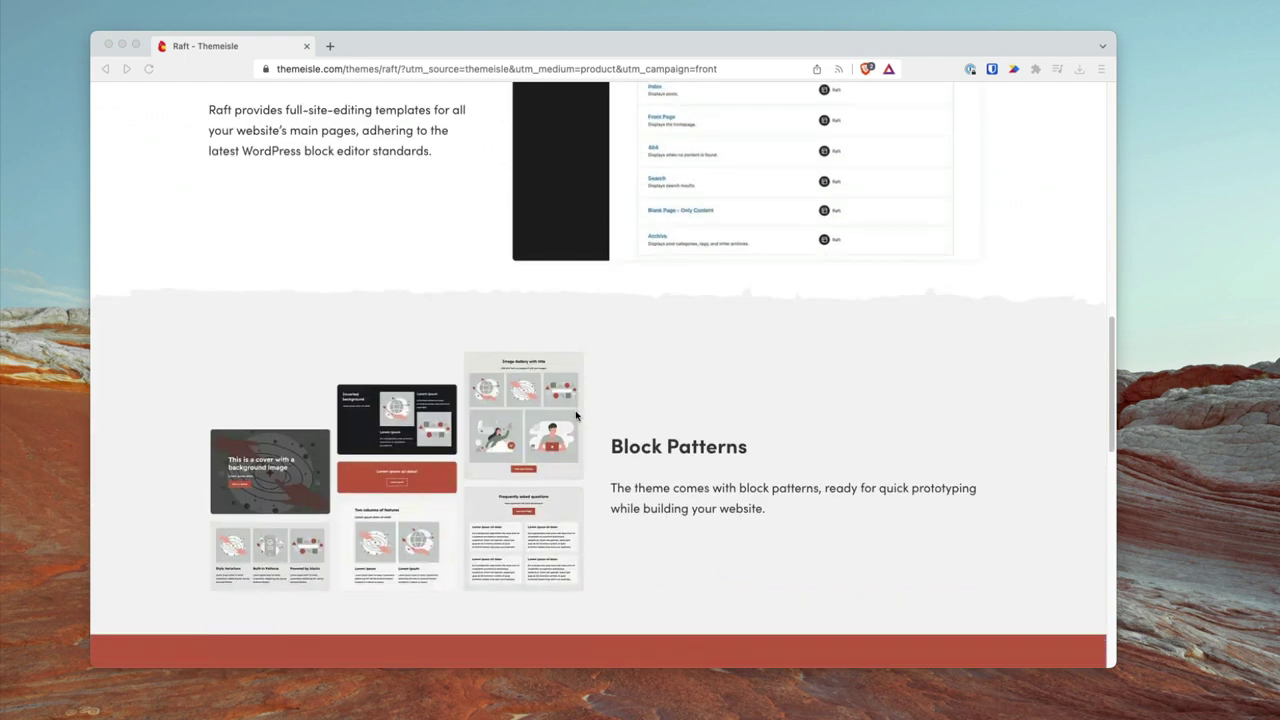
{"action": "scroll", "coordinate": [578, 415], "scroll_direction": "down", "scroll_amount": 6}
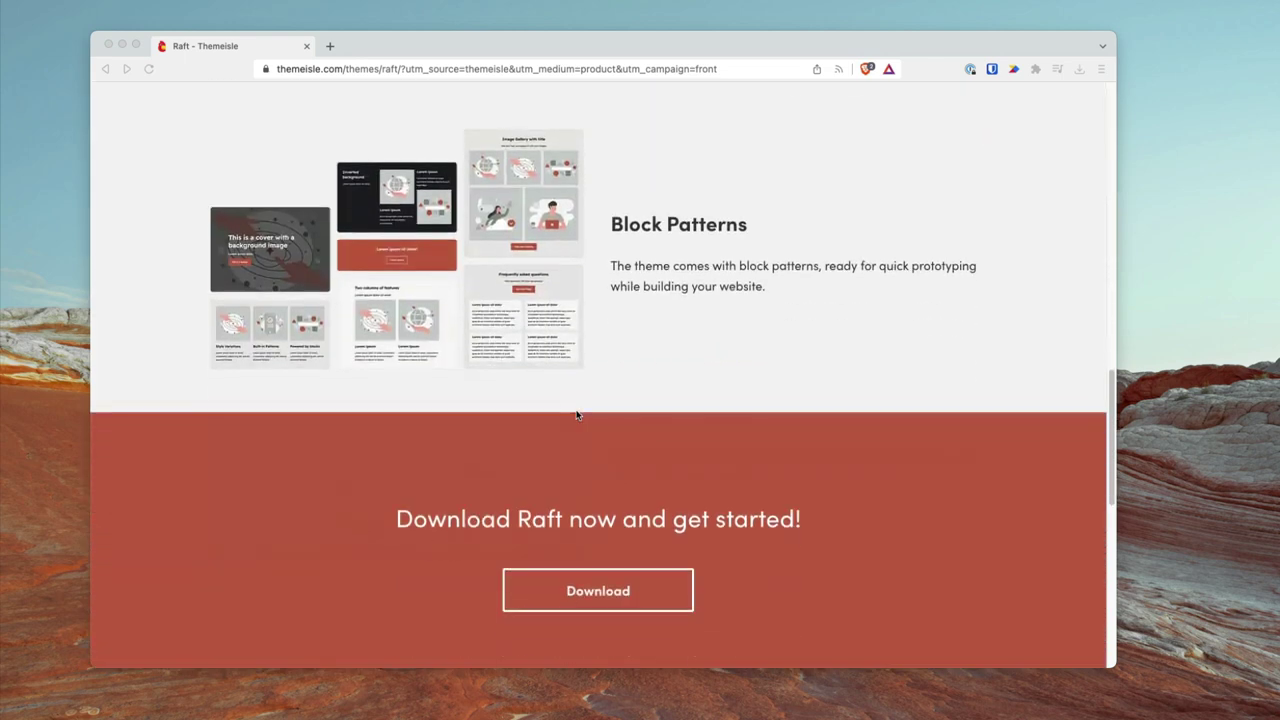
{"action": "scroll", "coordinate": [578, 415], "scroll_direction": "up", "scroll_amount": 20}
{"action": "scroll", "coordinate": [576, 415], "scroll_direction": "up", "scroll_amount": 2}
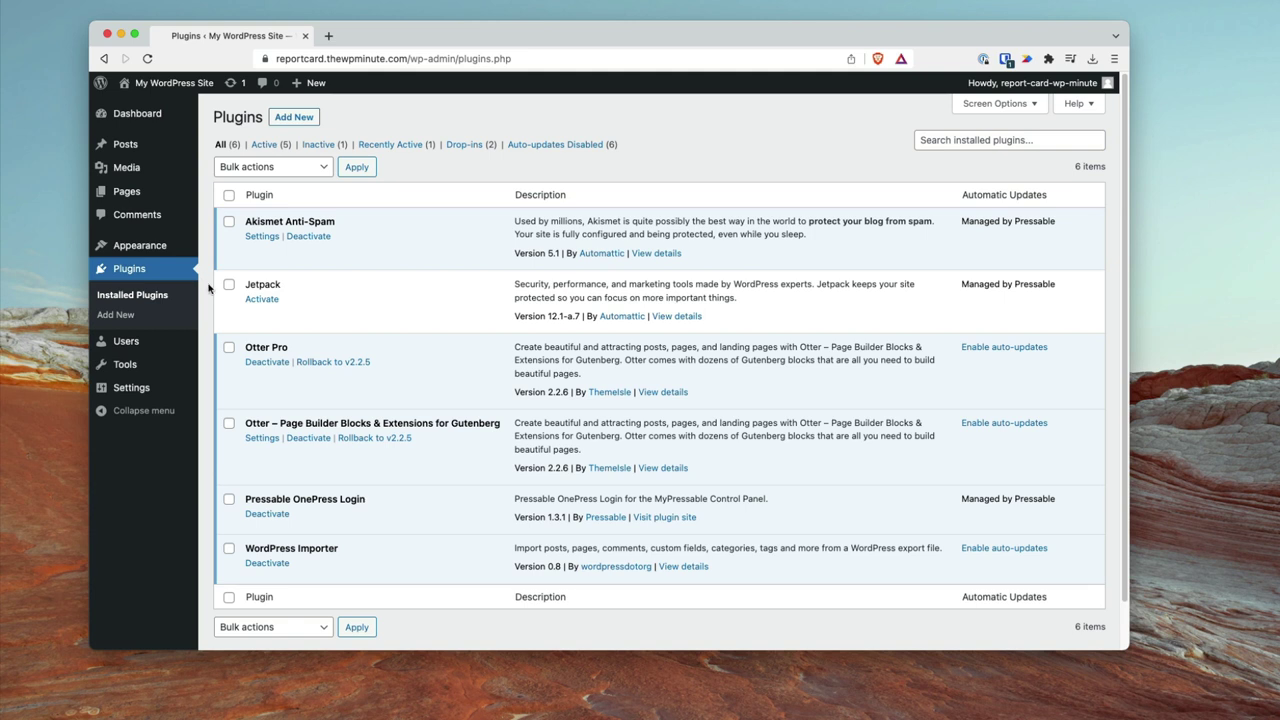
Open the Otter plugin's settings and review its modules, other options and style regeneration section
{"action": "mouse_move", "coordinate": [150, 388]}
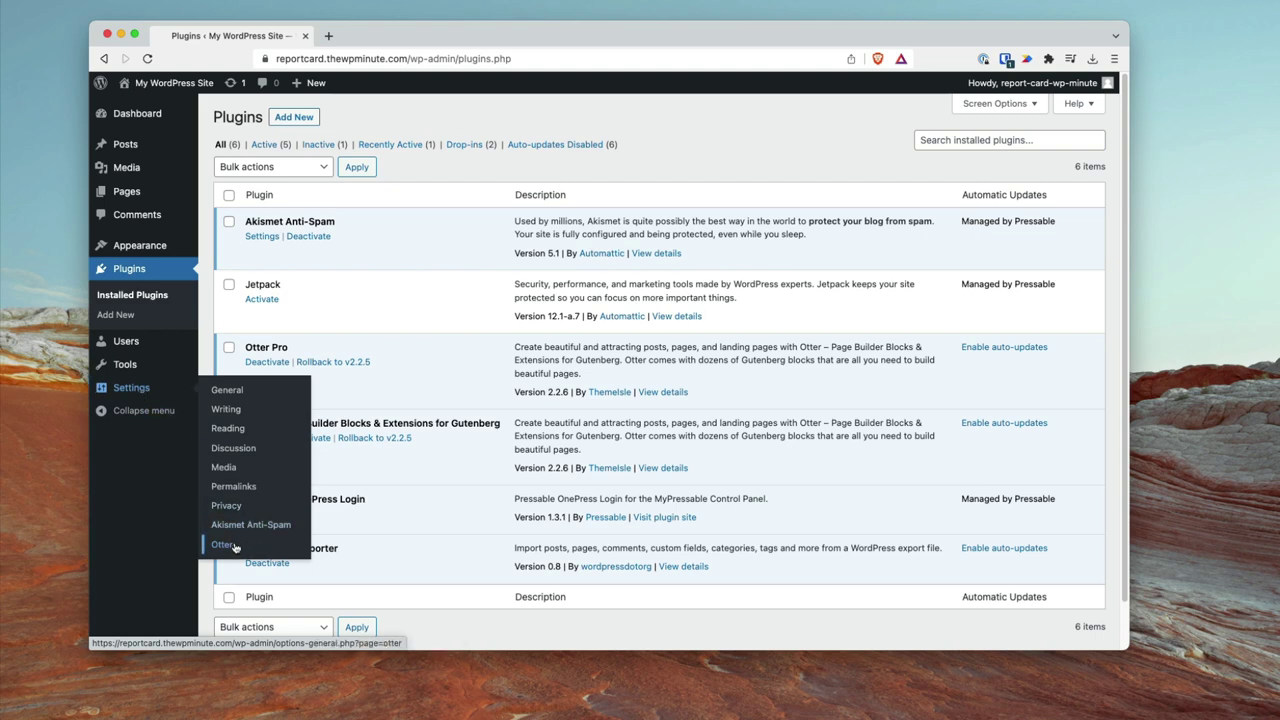
{"action": "left_click", "coordinate": [235, 547]}
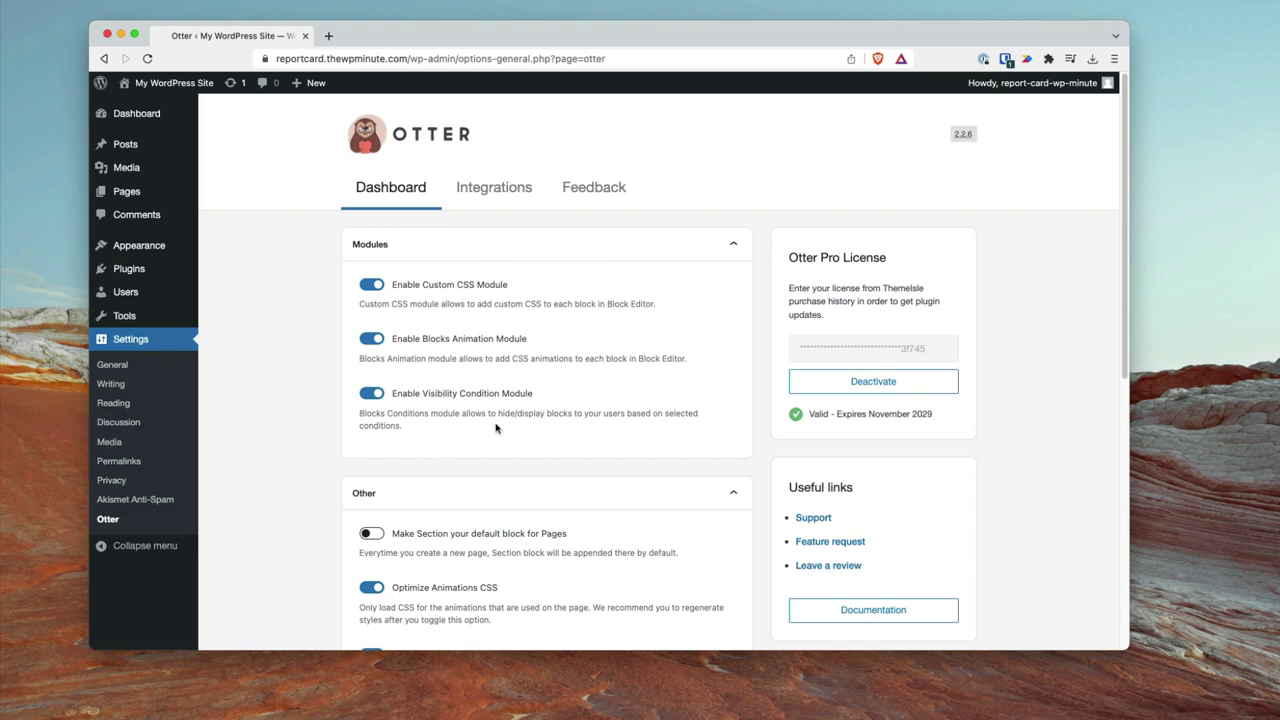
{"action": "scroll", "coordinate": [502, 490], "scroll_direction": "down", "scroll_amount": 2}
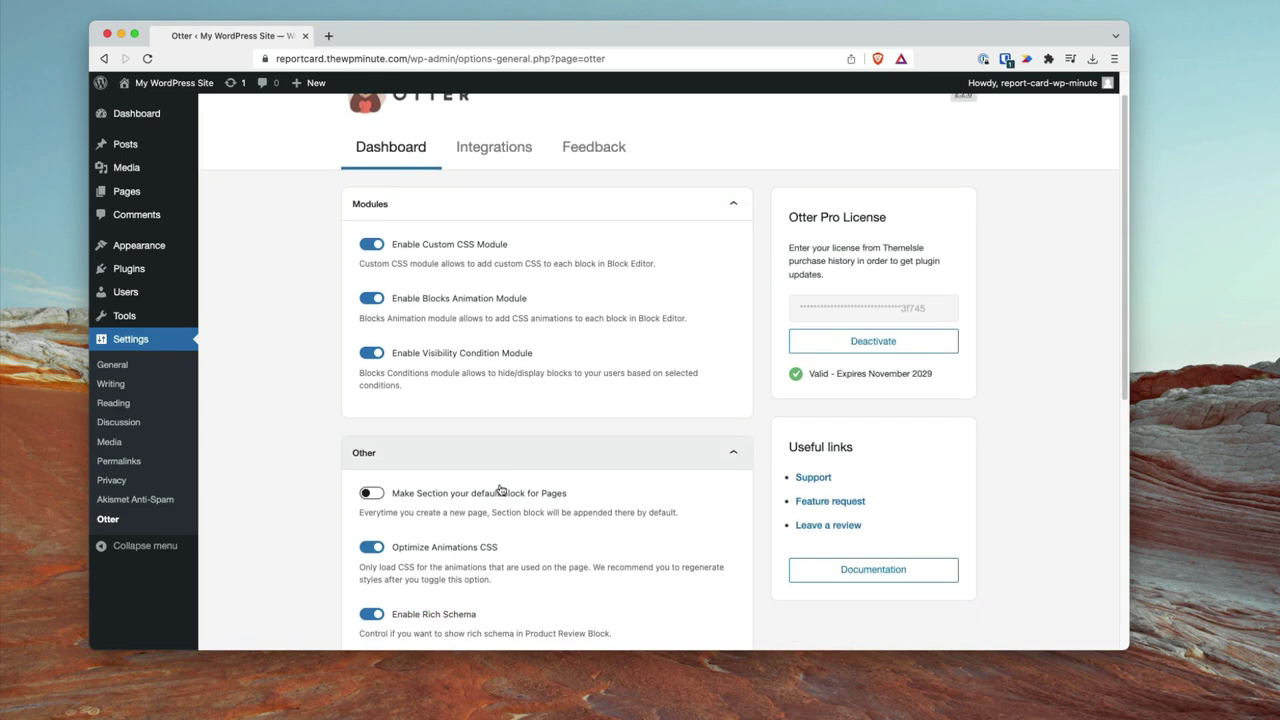
{"action": "scroll", "coordinate": [502, 490], "scroll_direction": "down", "scroll_amount": 6}
{"action": "scroll", "coordinate": [521, 483], "scroll_direction": "down", "scroll_amount": 4}
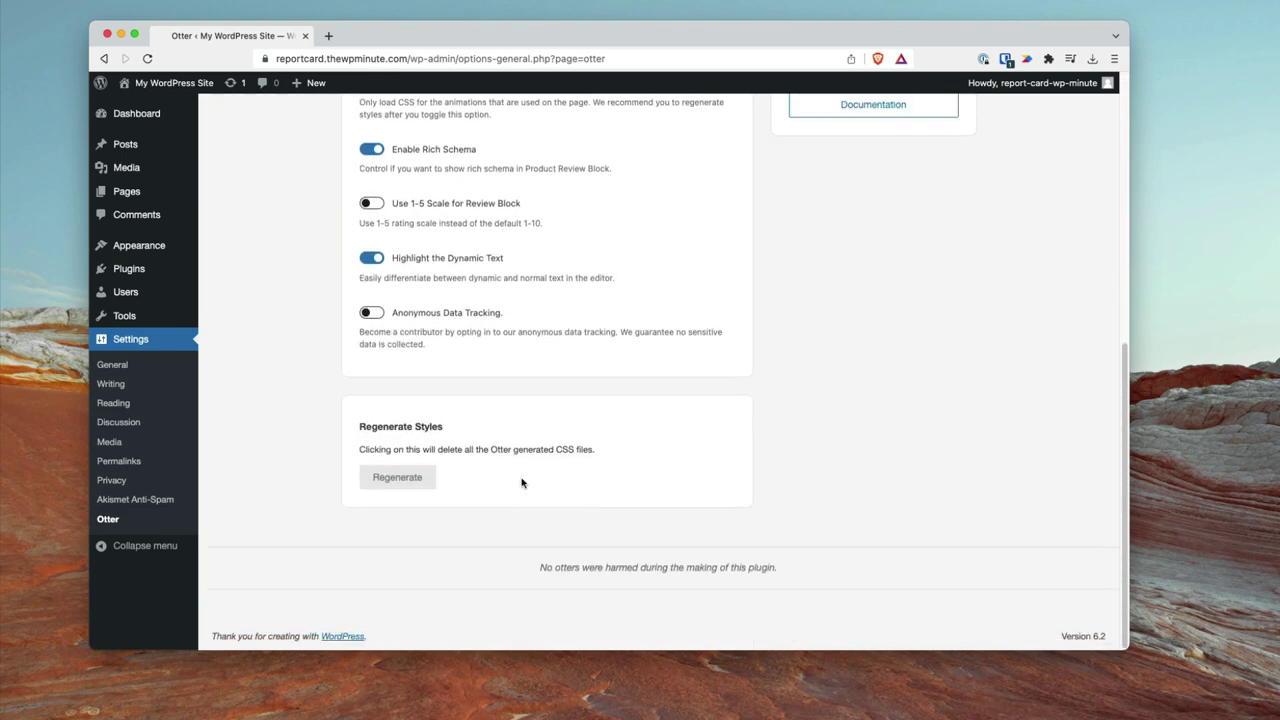
{"action": "scroll", "coordinate": [521, 483], "scroll_direction": "up", "scroll_amount": 12}
Check Otter's integration settings, then return to its dashboard and review the Modules and Other options again
{"action": "left_click", "coordinate": [476, 189]}
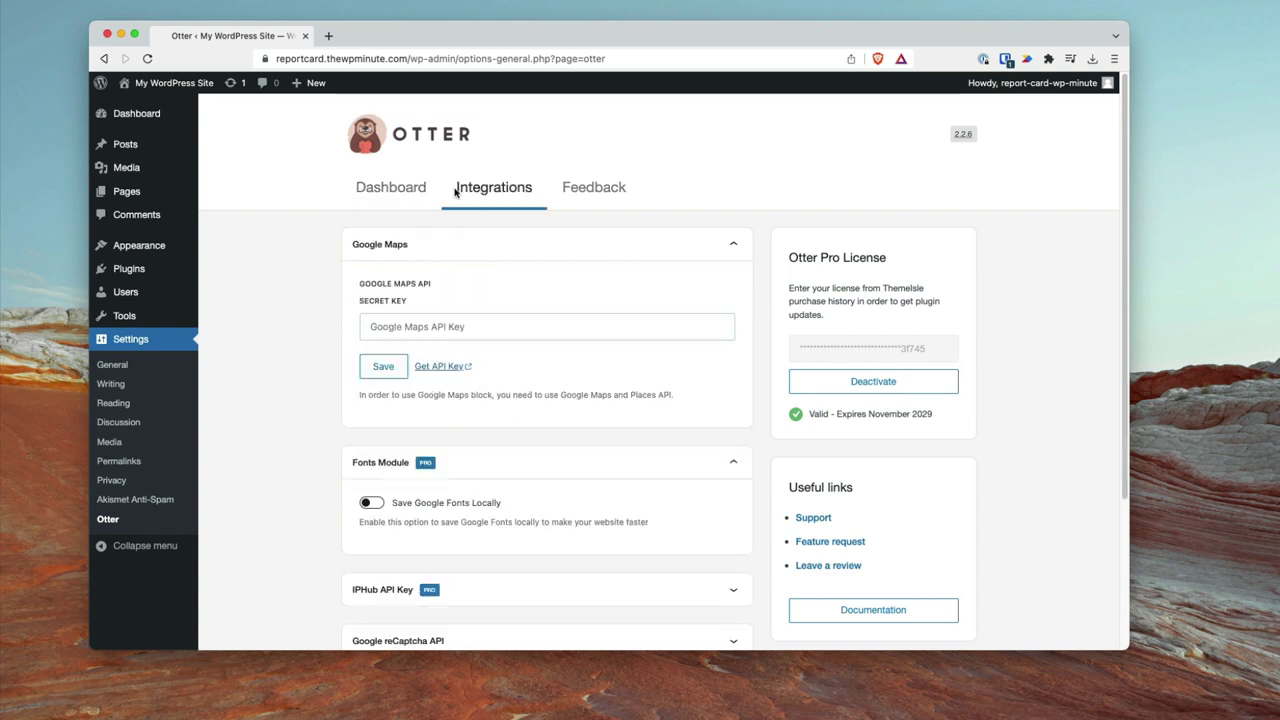
{"action": "left_click", "coordinate": [418, 193]}
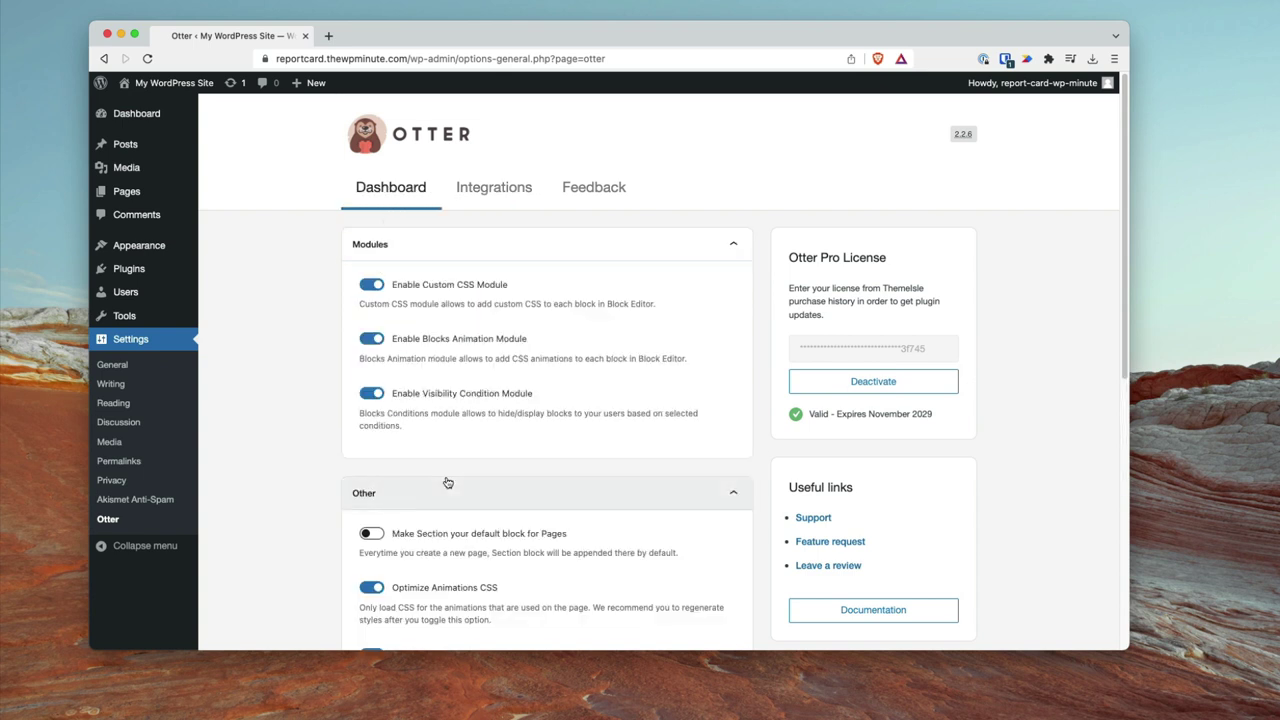
{"action": "scroll", "coordinate": [440, 484], "scroll_direction": "down", "scroll_amount": 1}
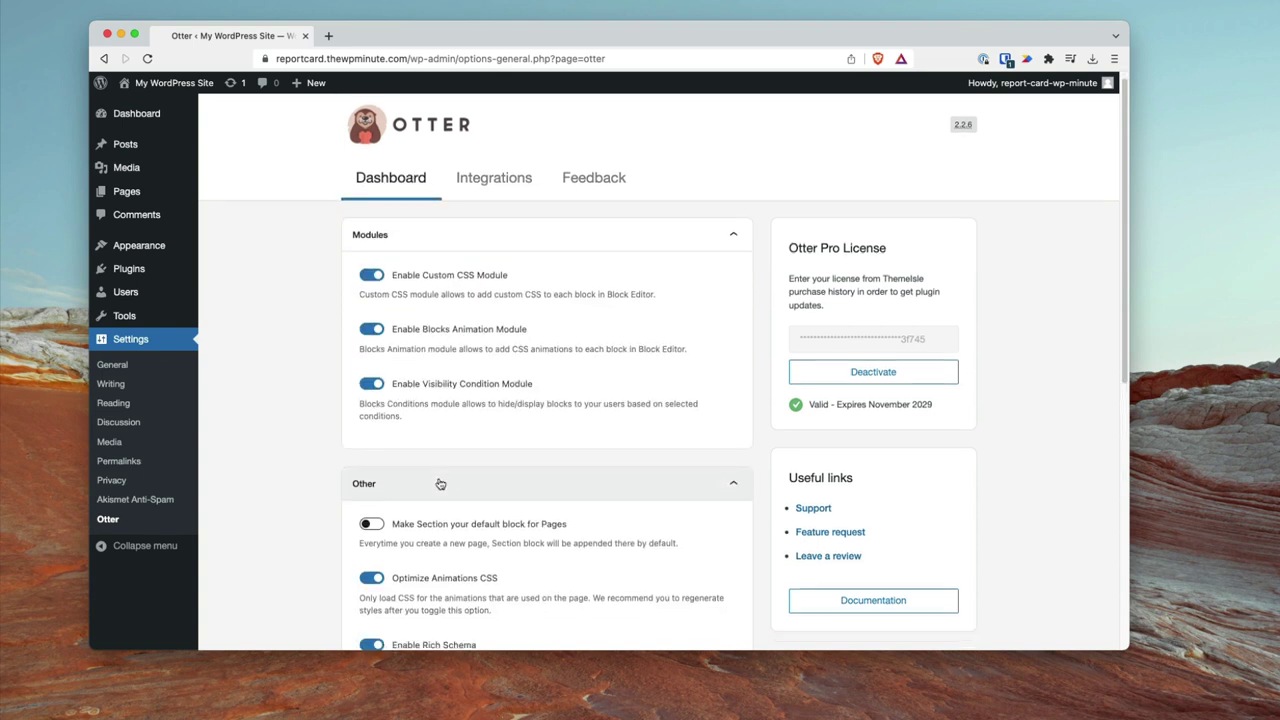
{"action": "scroll", "coordinate": [440, 484], "scroll_direction": "down", "scroll_amount": 1}
{"action": "scroll", "coordinate": [443, 476], "scroll_direction": "up", "scroll_amount": 2}
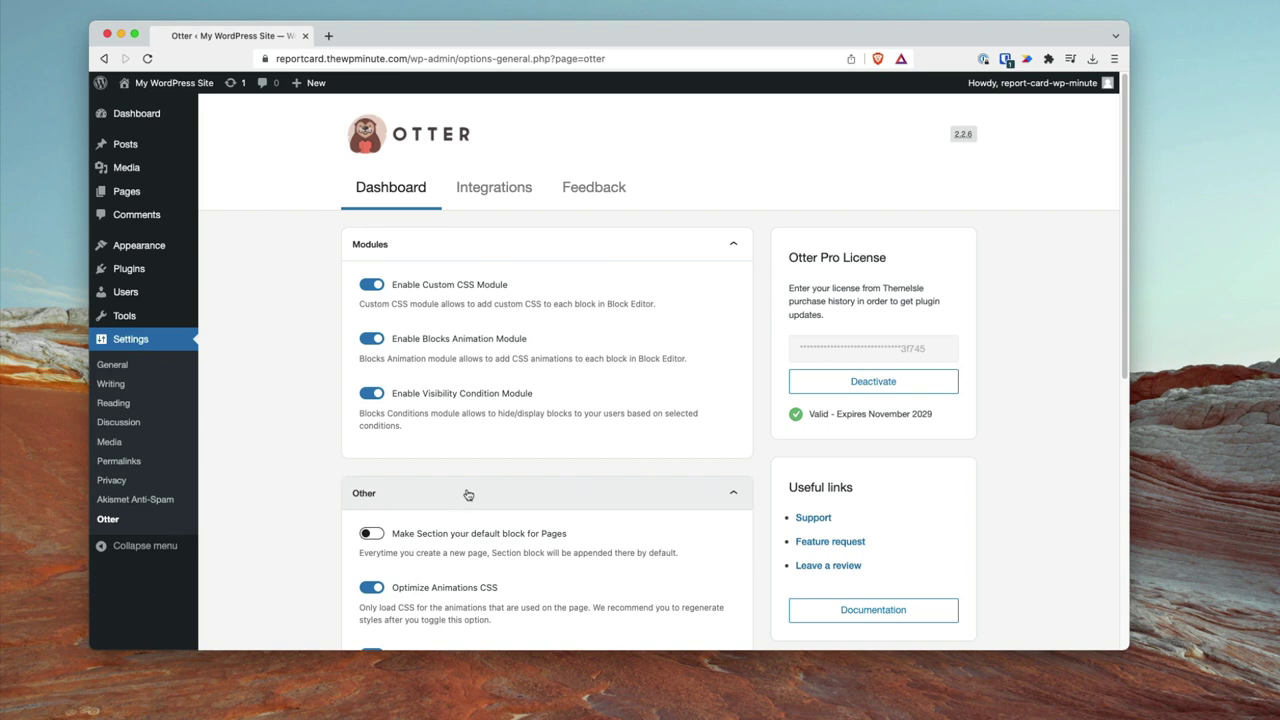
{"action": "scroll", "coordinate": [468, 495], "scroll_direction": "down", "scroll_amount": 5}
{"action": "scroll", "coordinate": [470, 490], "scroll_direction": "down", "scroll_amount": 1}
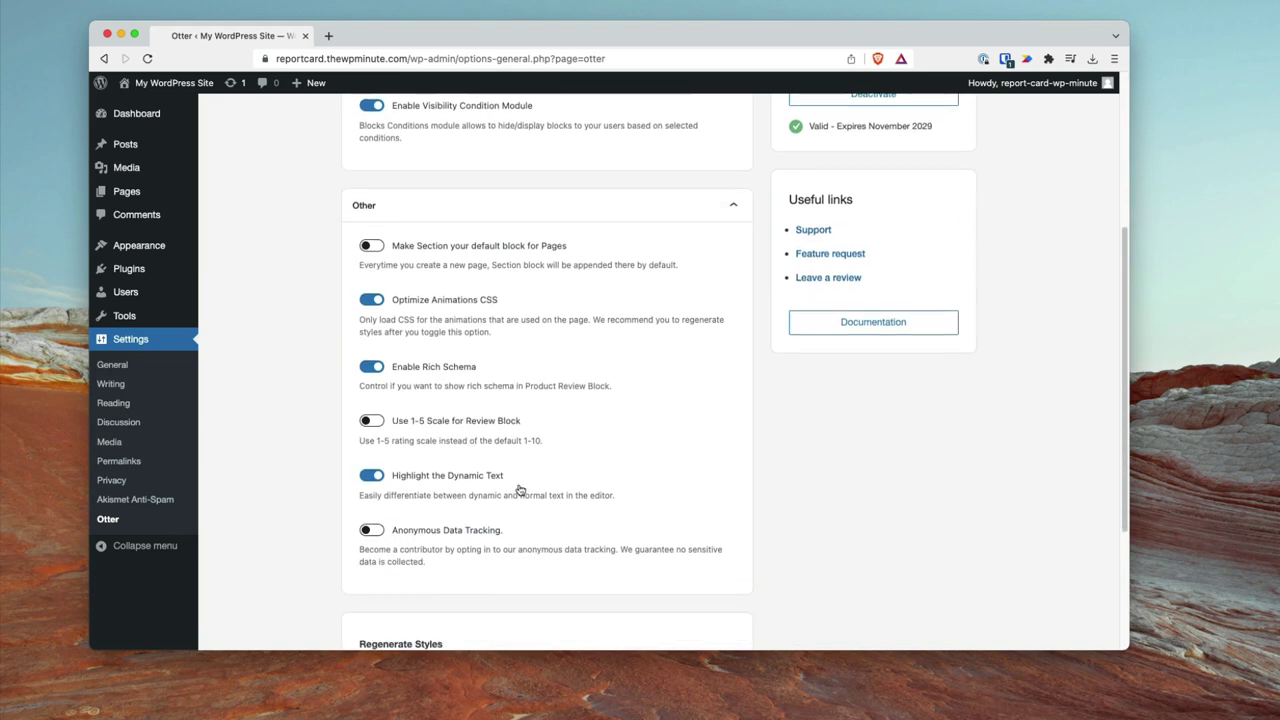
{"action": "scroll", "coordinate": [450, 485], "scroll_direction": "up", "scroll_amount": 8}
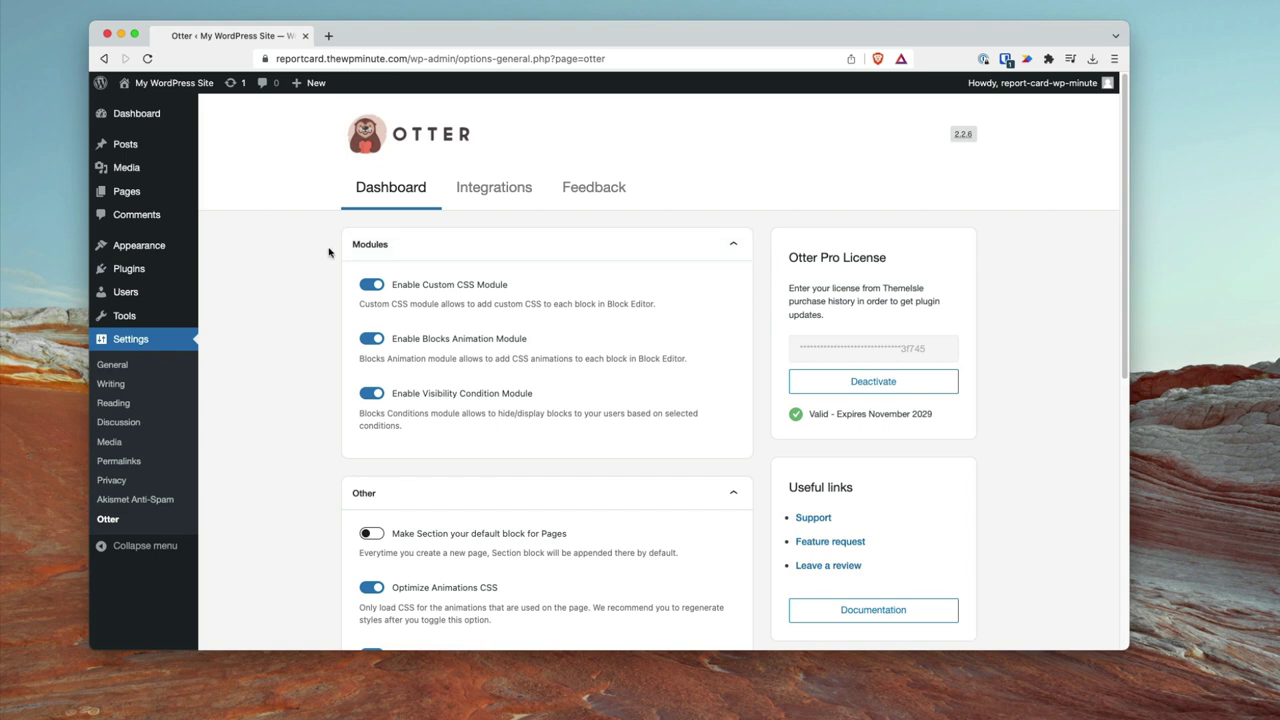
Open the site editor and examine the front page template's preview from its header to its footer
{"action": "mouse_move", "coordinate": [176, 252]}
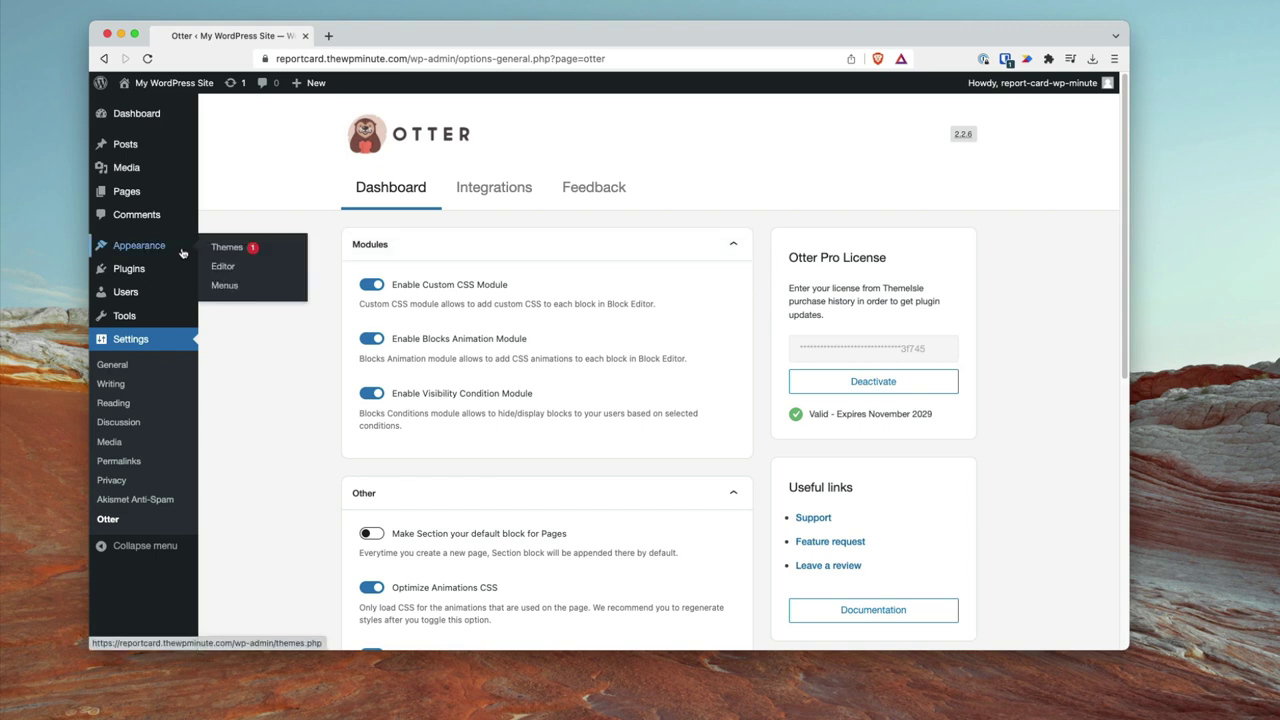
{"action": "left_click", "coordinate": [236, 273]}
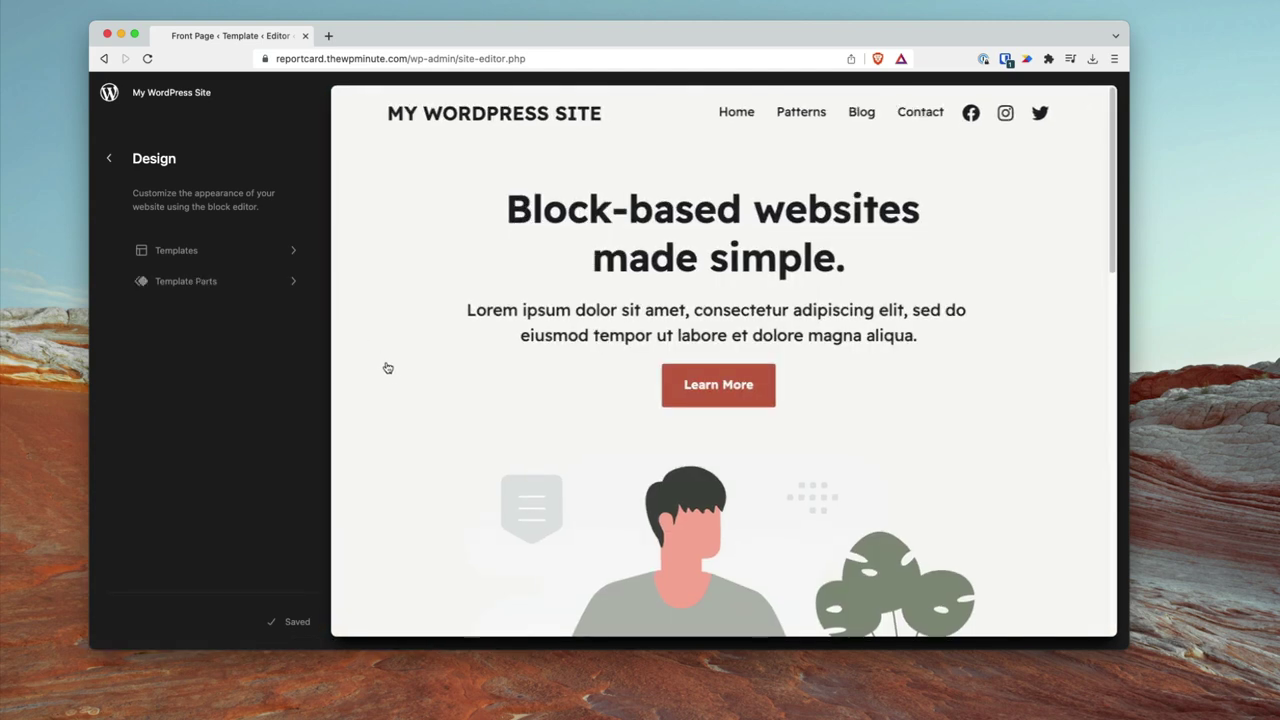
{"action": "scroll", "coordinate": [391, 374], "scroll_direction": "down", "scroll_amount": 5}
{"action": "scroll", "coordinate": [412, 380], "scroll_direction": "down", "scroll_amount": 5}
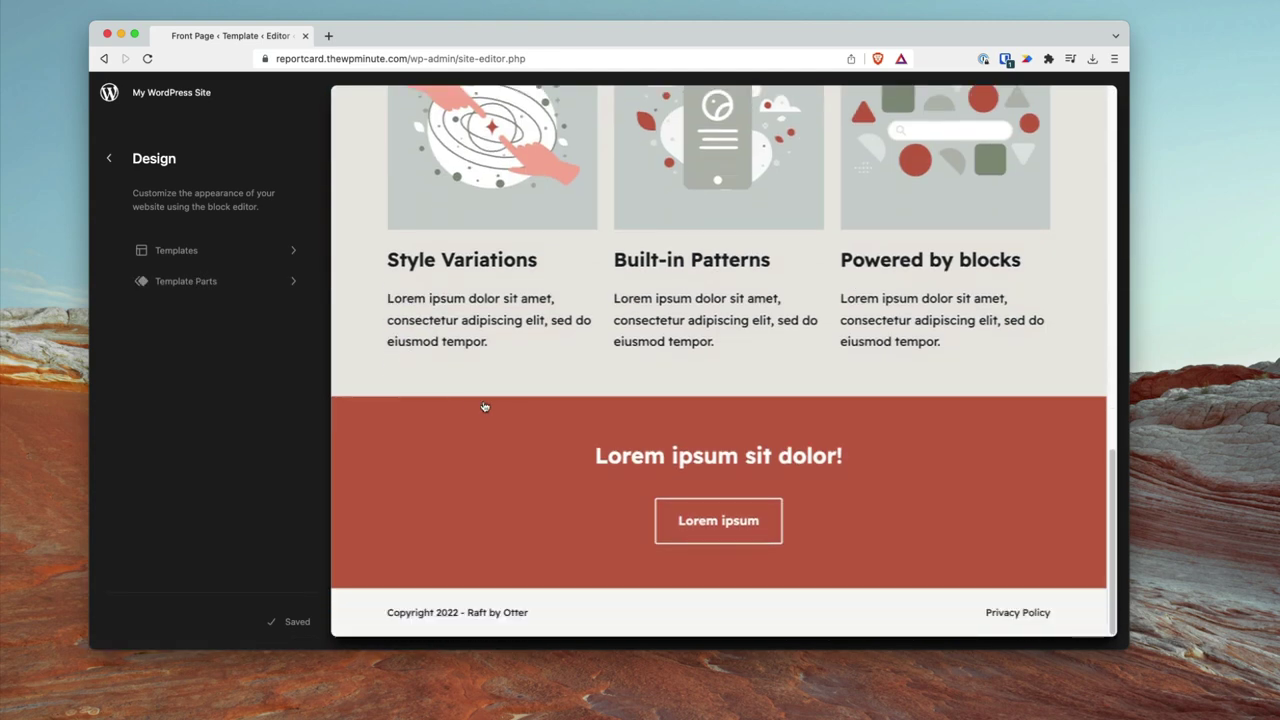
{"action": "scroll", "coordinate": [485, 402], "scroll_direction": "up", "scroll_amount": 15}
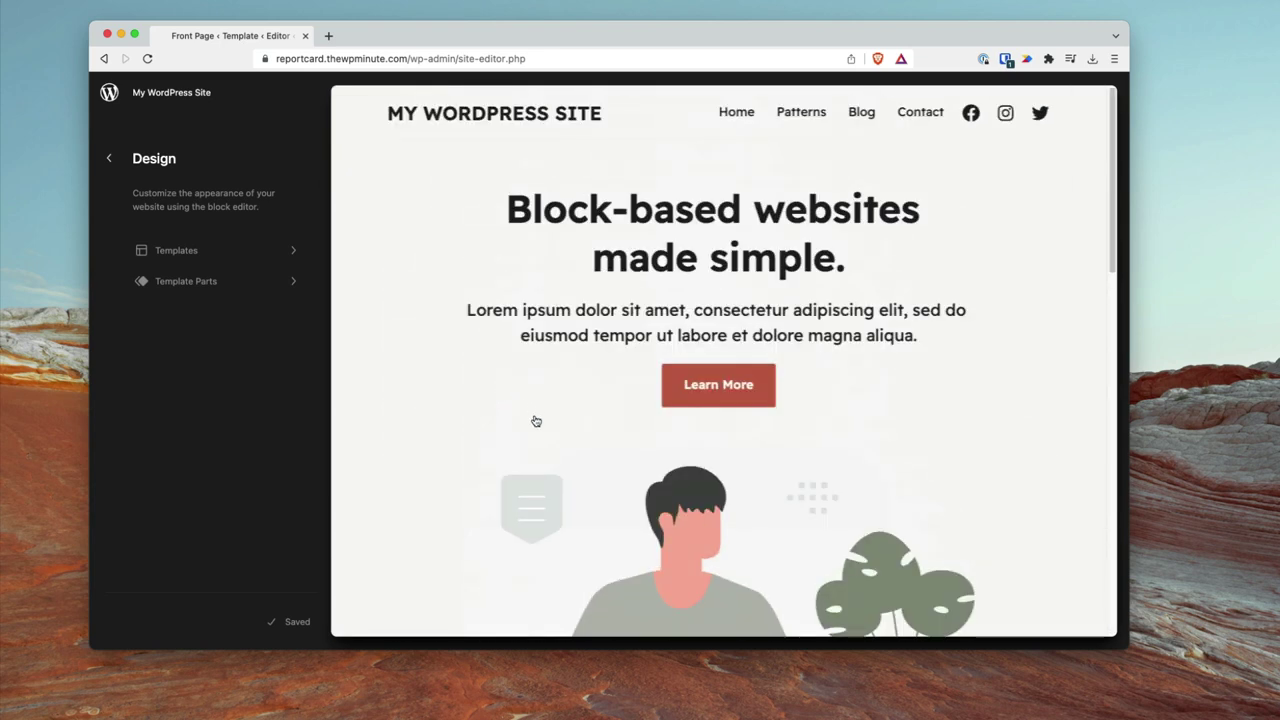
{"action": "scroll", "coordinate": [621, 432], "scroll_direction": "down", "scroll_amount": 5}
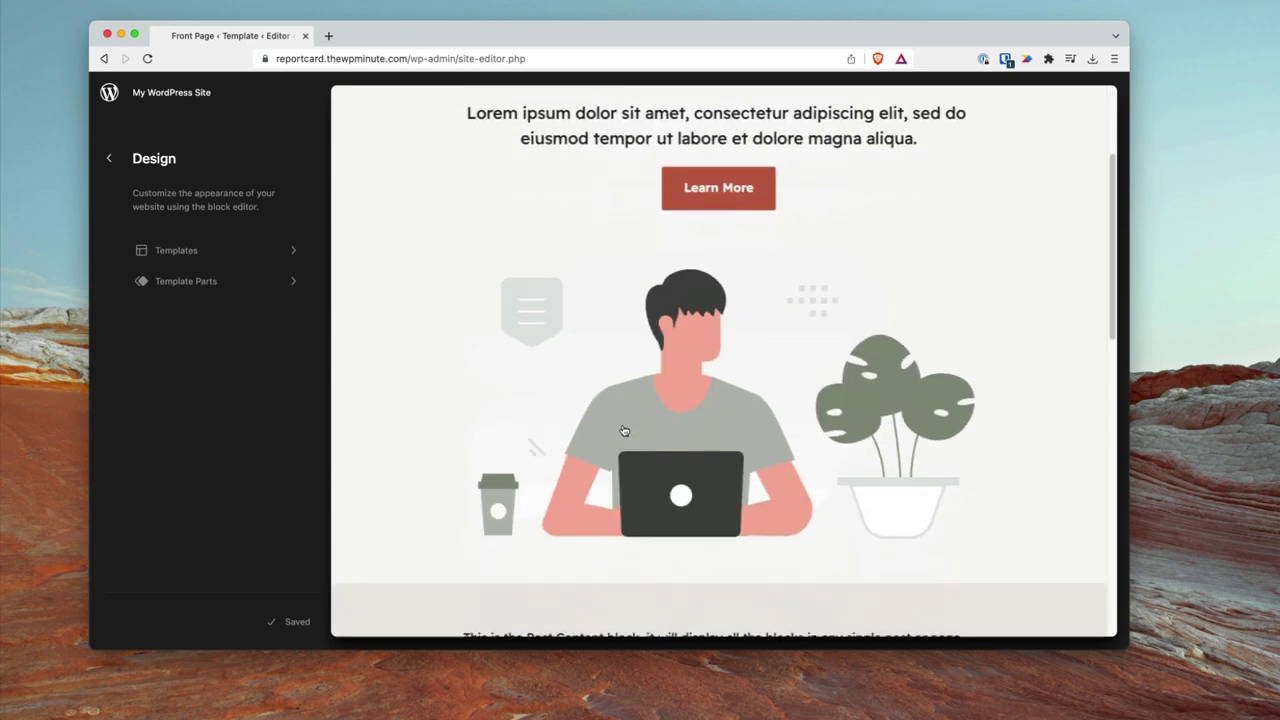
{"action": "scroll", "coordinate": [622, 430], "scroll_direction": "down", "scroll_amount": 10}
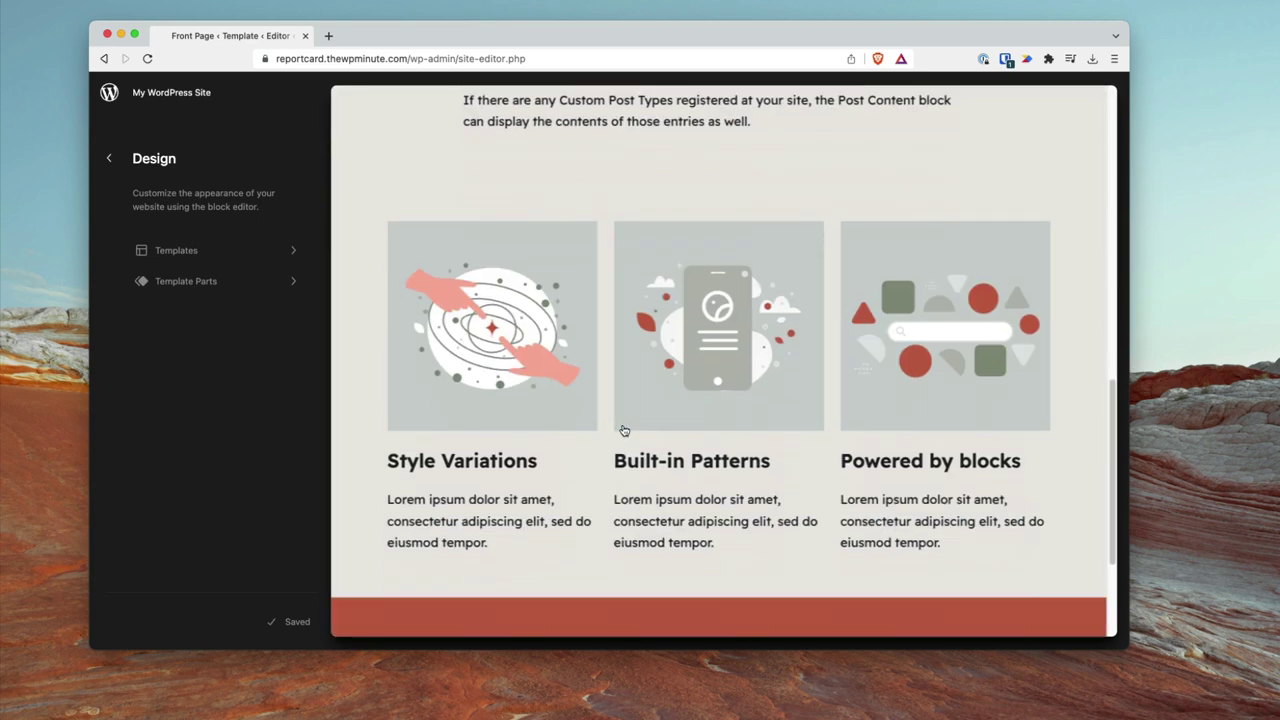
{"action": "scroll", "coordinate": [623, 430], "scroll_direction": "down", "scroll_amount": 3}
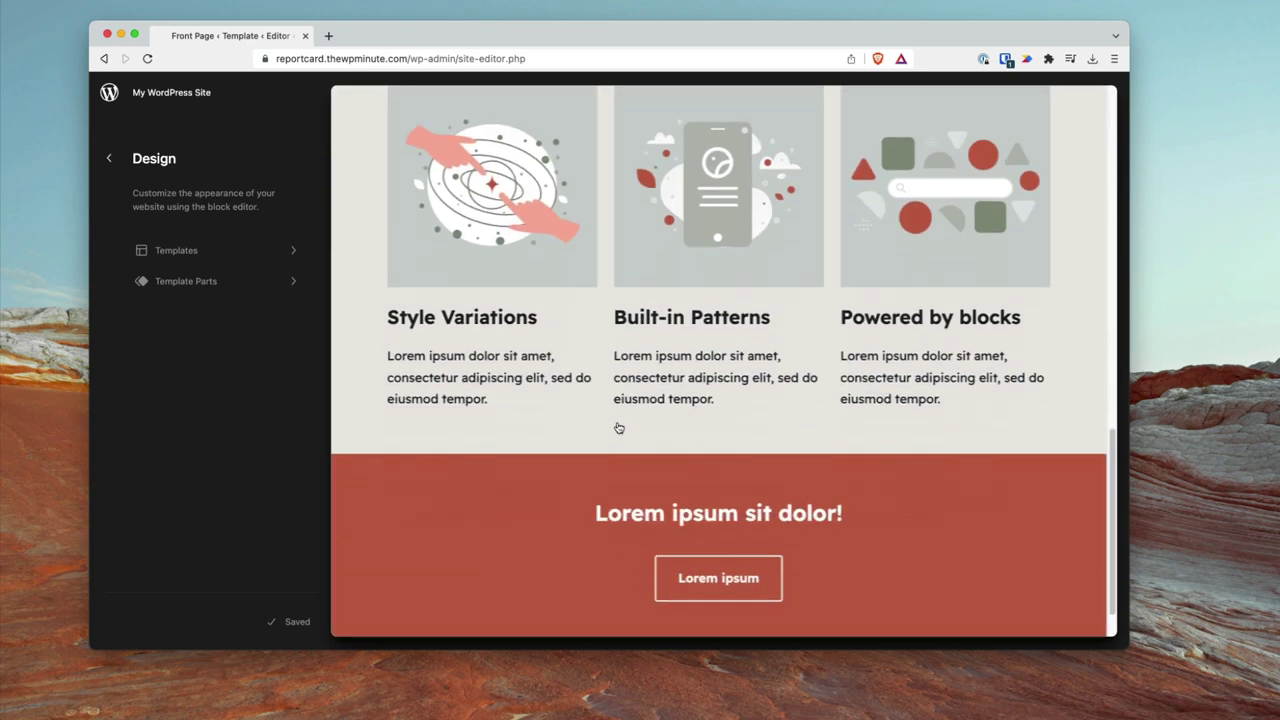
{"action": "scroll", "coordinate": [618, 428], "scroll_direction": "down", "scroll_amount": 2}
{"action": "scroll", "coordinate": [607, 428], "scroll_direction": "up", "scroll_amount": 20}
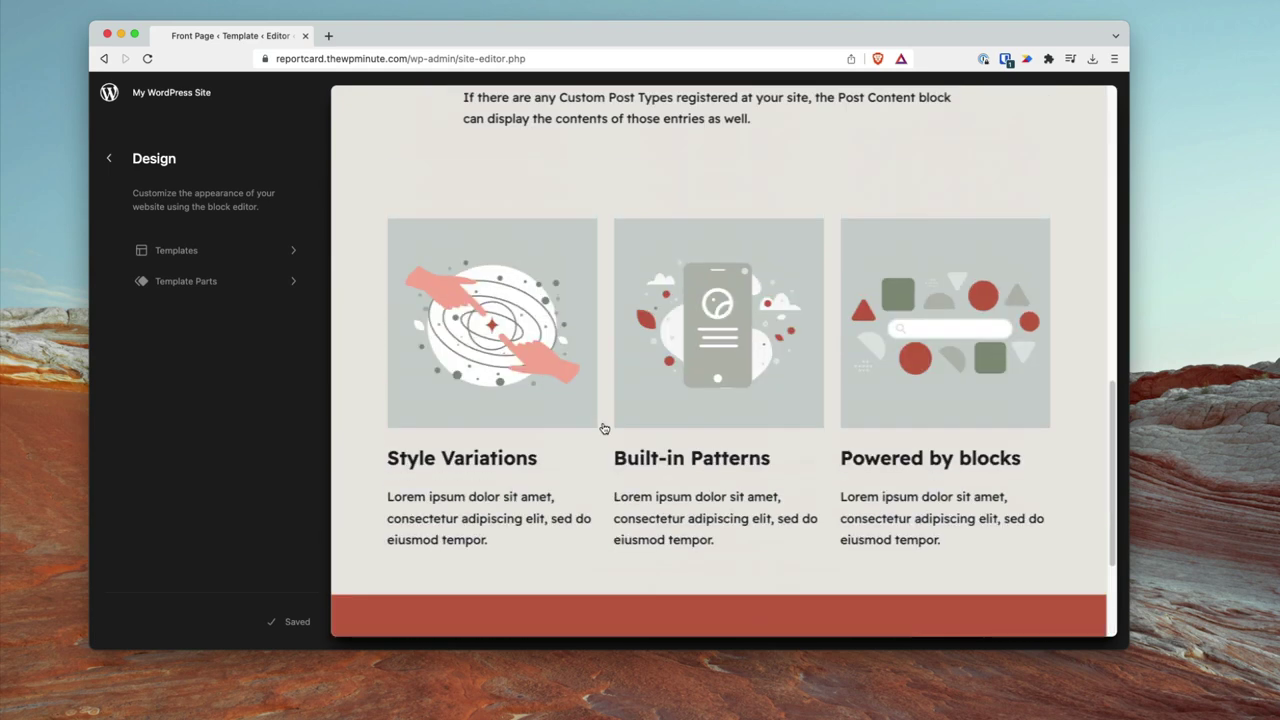
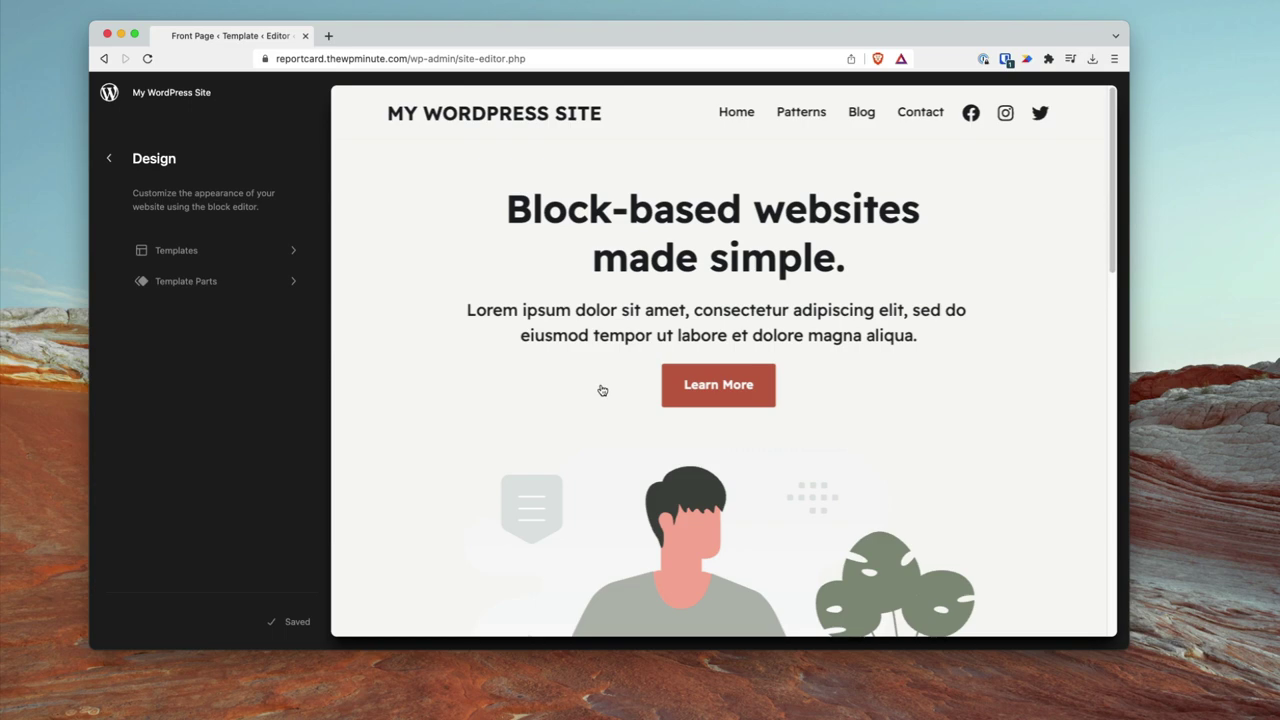
Look over the front page's hero, post content area and three feature columns once more
{"action": "scroll", "coordinate": [602, 390], "scroll_direction": "down", "scroll_amount": 15}
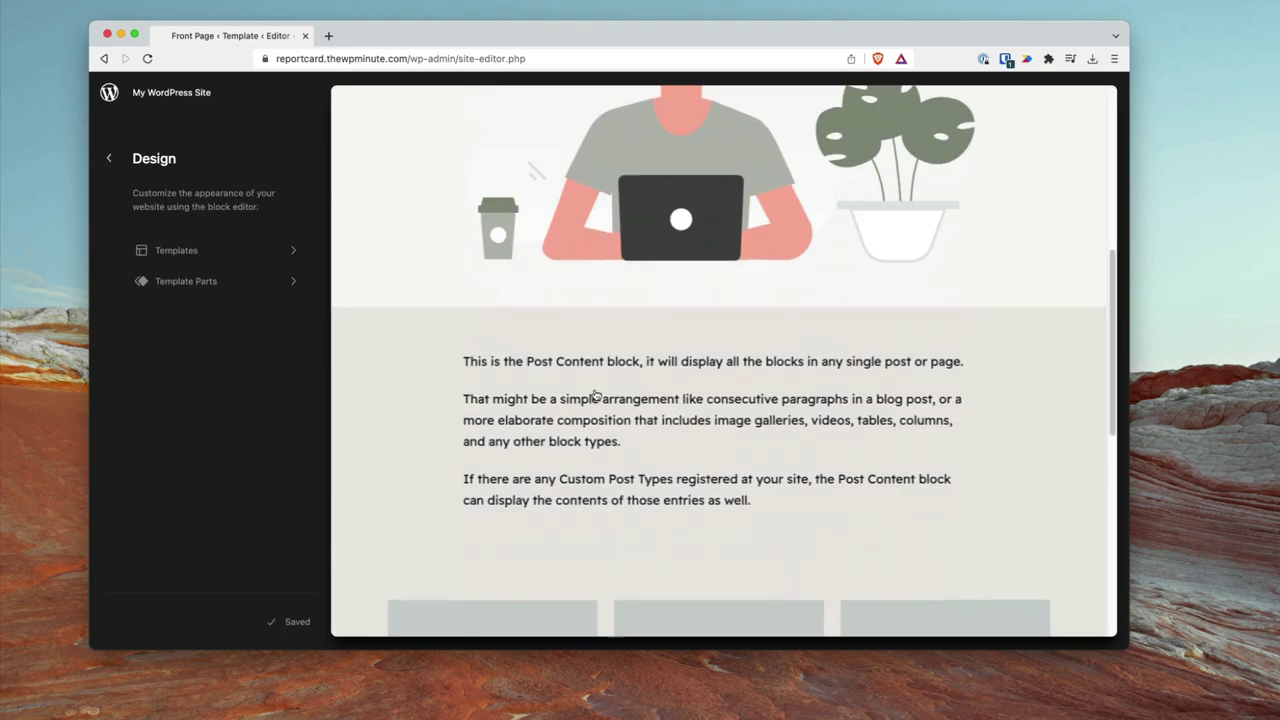
{"action": "scroll", "coordinate": [582, 412], "scroll_direction": "up", "scroll_amount": 15}
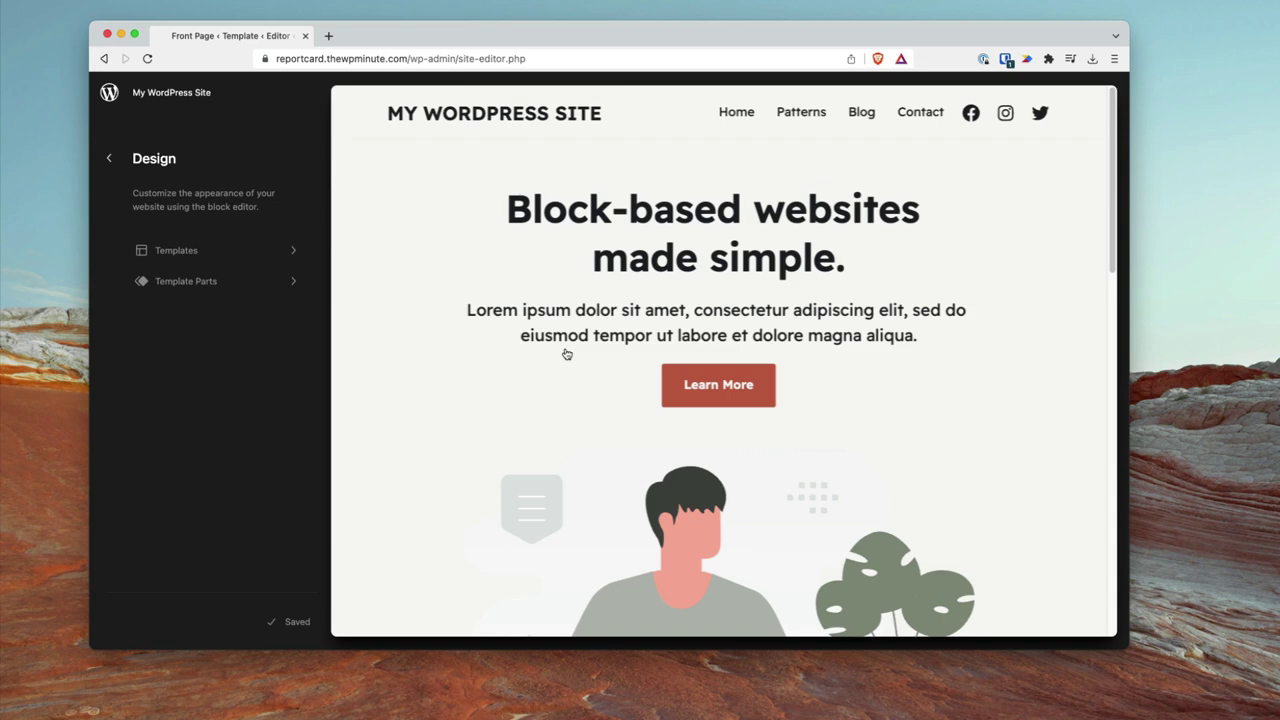
{"action": "scroll", "coordinate": [576, 357], "scroll_direction": "down", "scroll_amount": 5}
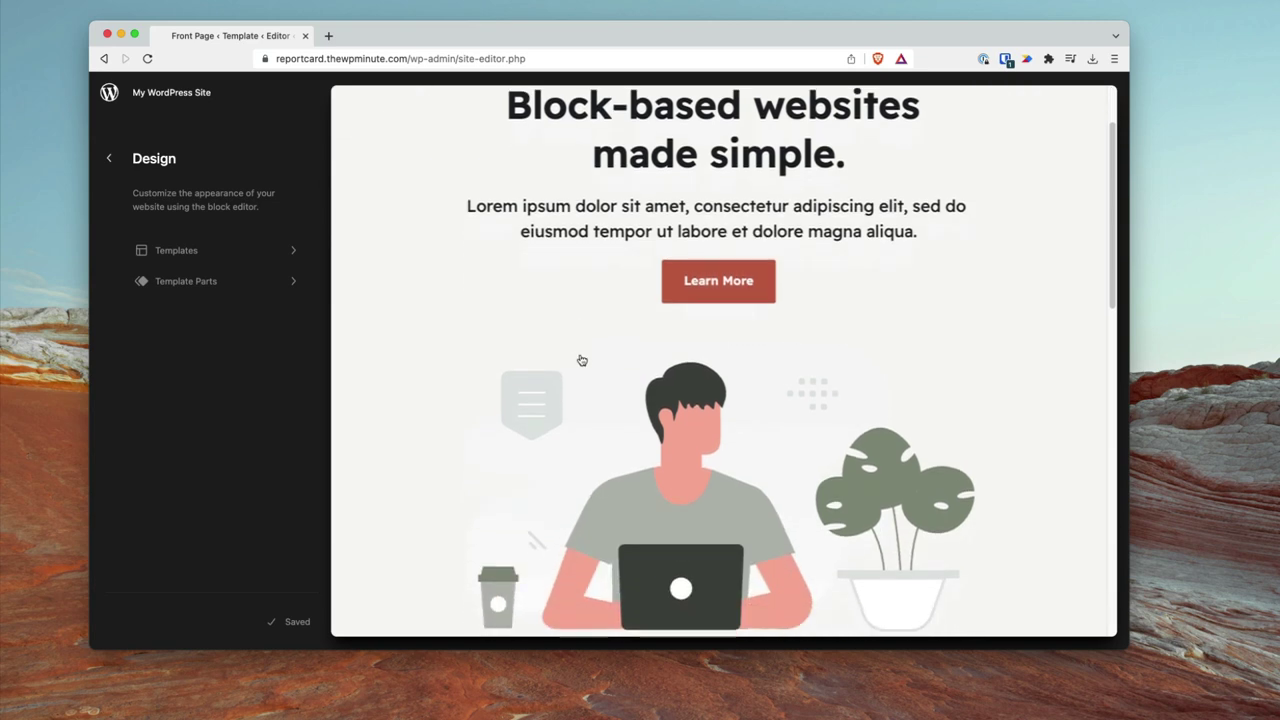
{"action": "scroll", "coordinate": [582, 360], "scroll_direction": "down", "scroll_amount": 10}
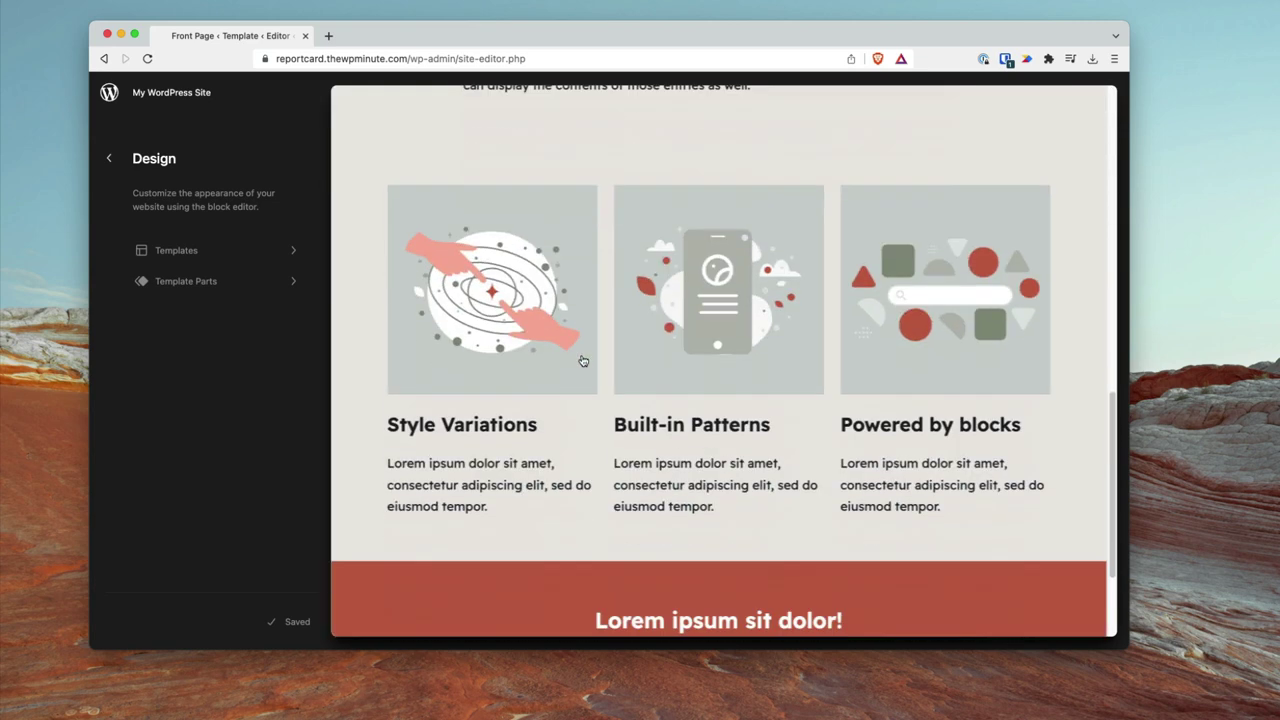
{"action": "scroll", "coordinate": [584, 359], "scroll_direction": "up", "scroll_amount": 15}
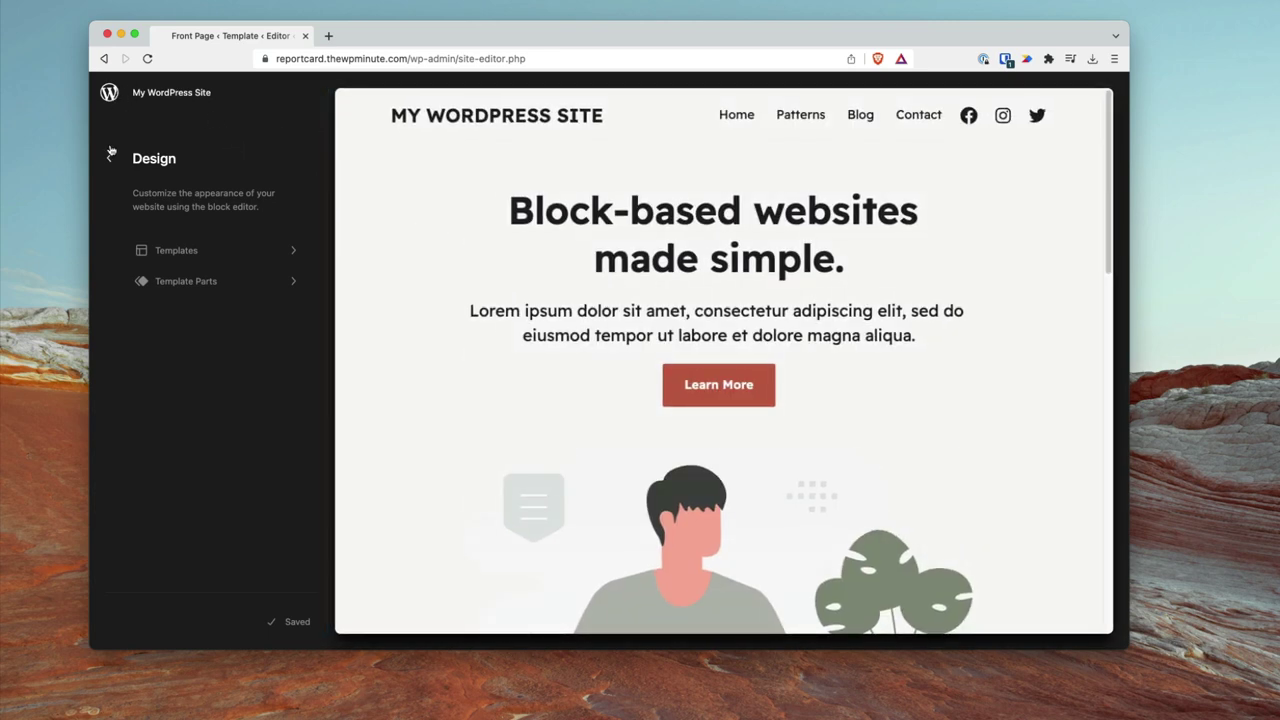
Leave the site editor, start a new page and advance the Otter Blocks welcome guide to the Section Block introduction
{"action": "left_click", "coordinate": [109, 92]}
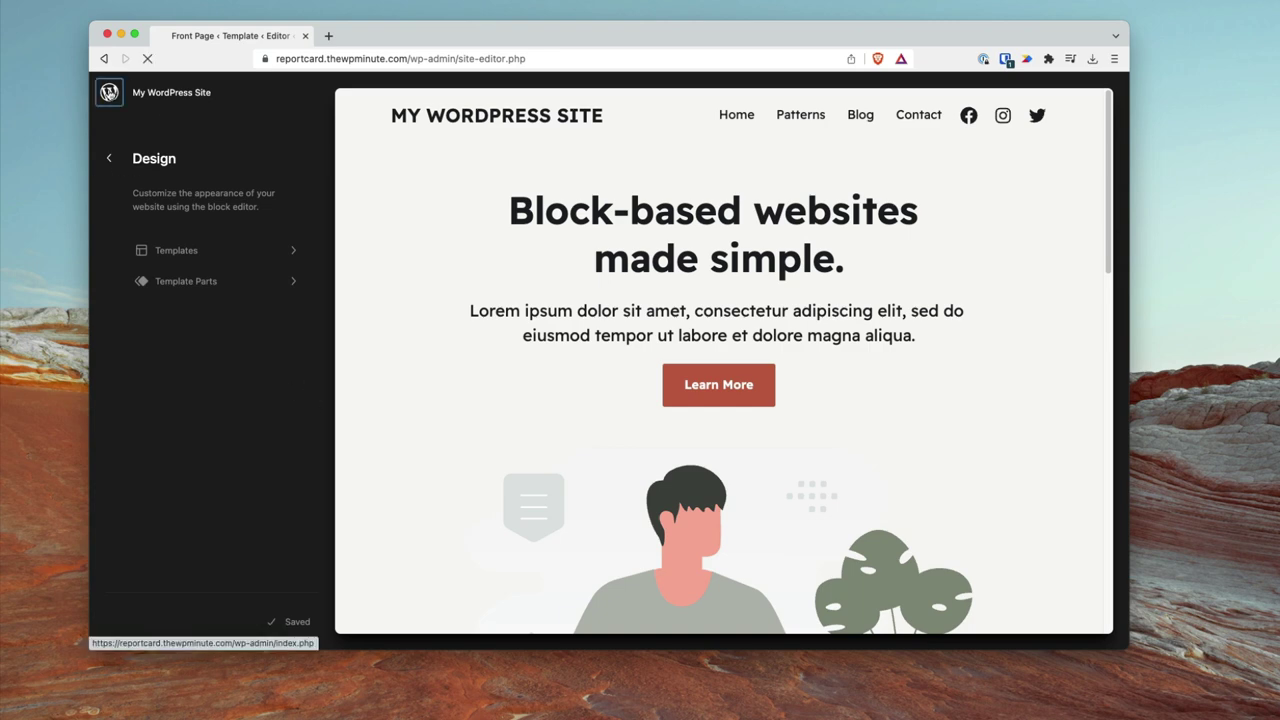
{"action": "mouse_move", "coordinate": [126, 243]}
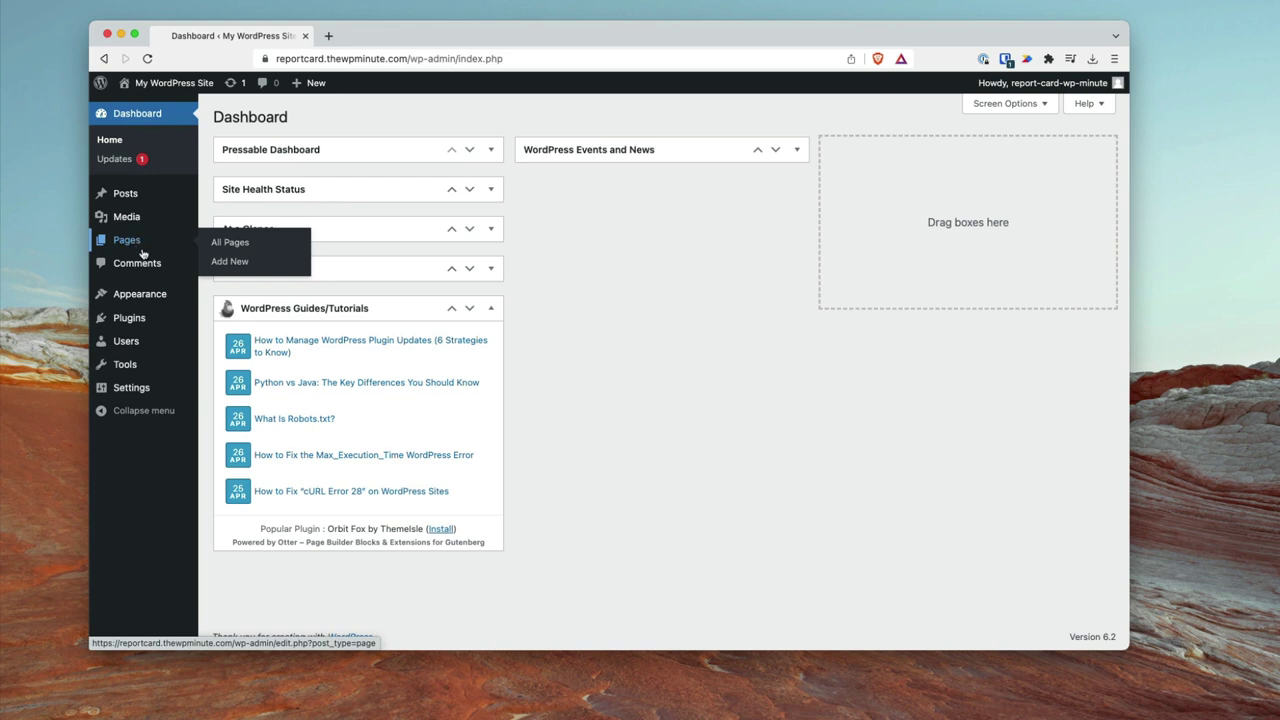
{"action": "left_click", "coordinate": [229, 261]}
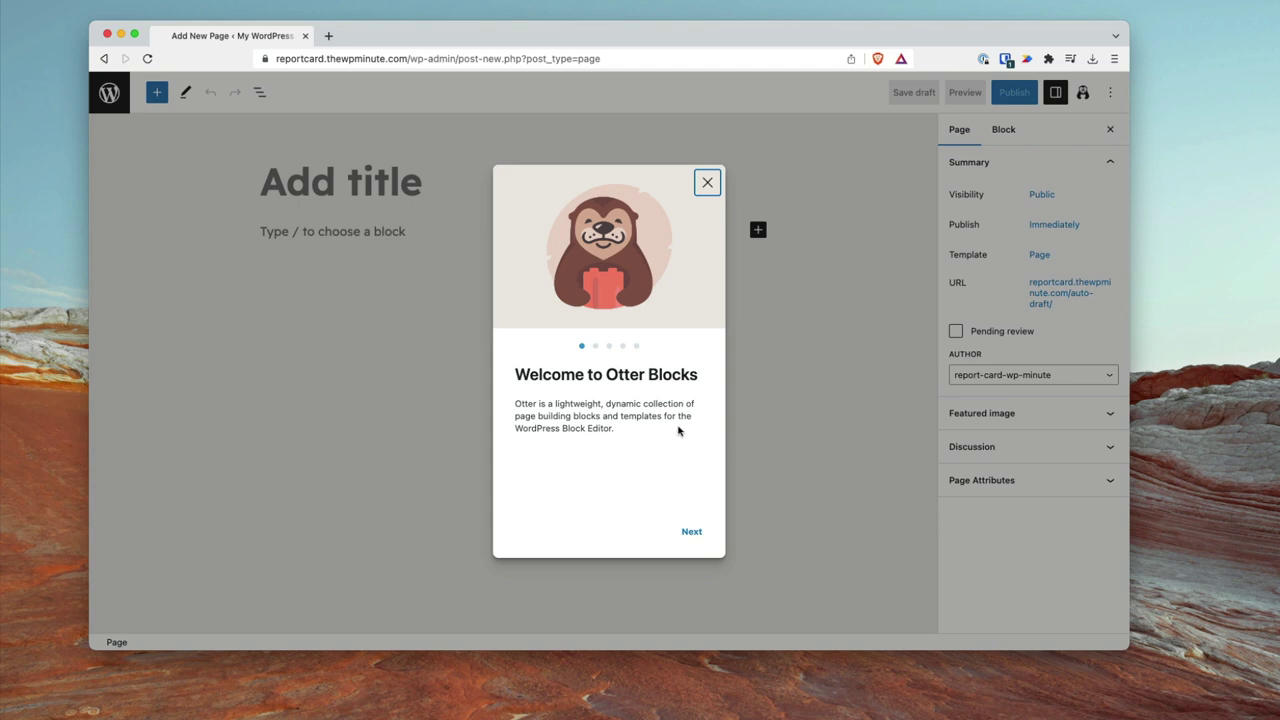
{"action": "left_click", "coordinate": [686, 532]}
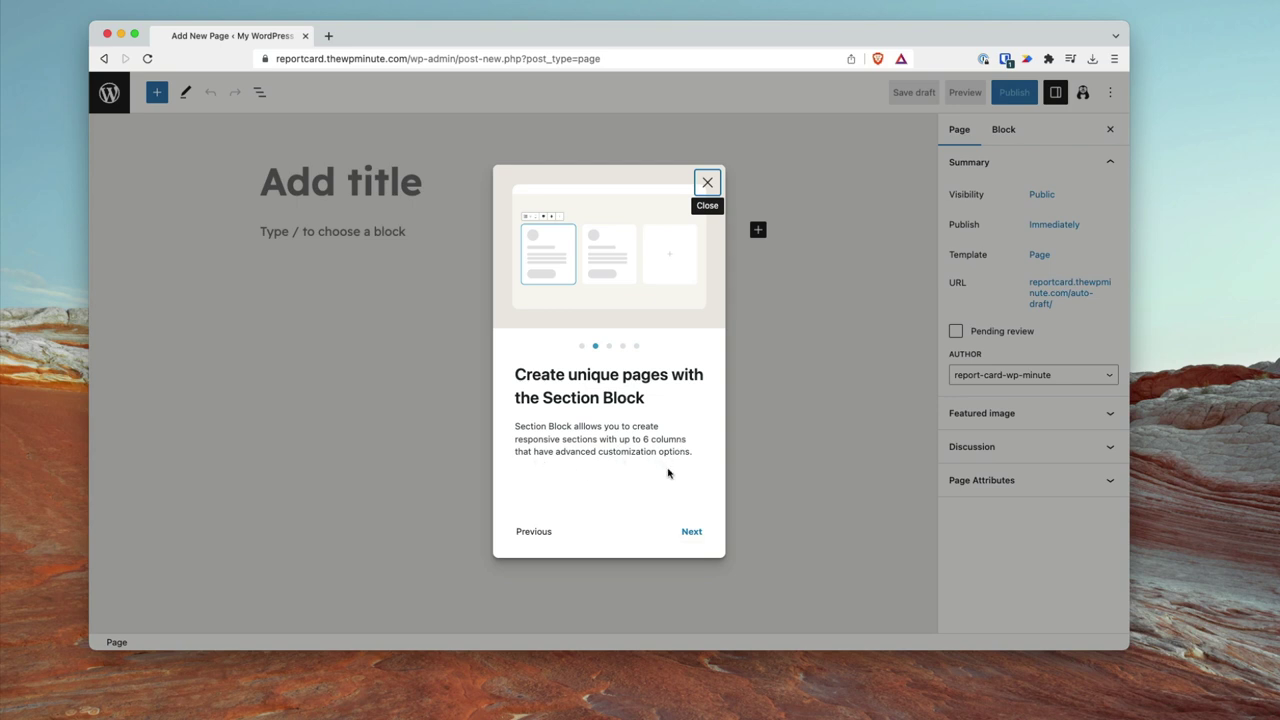
Go through the rest of the Otter welcome guide and close it without subscribing to the mailing list
{"action": "left_click", "coordinate": [692, 534]}
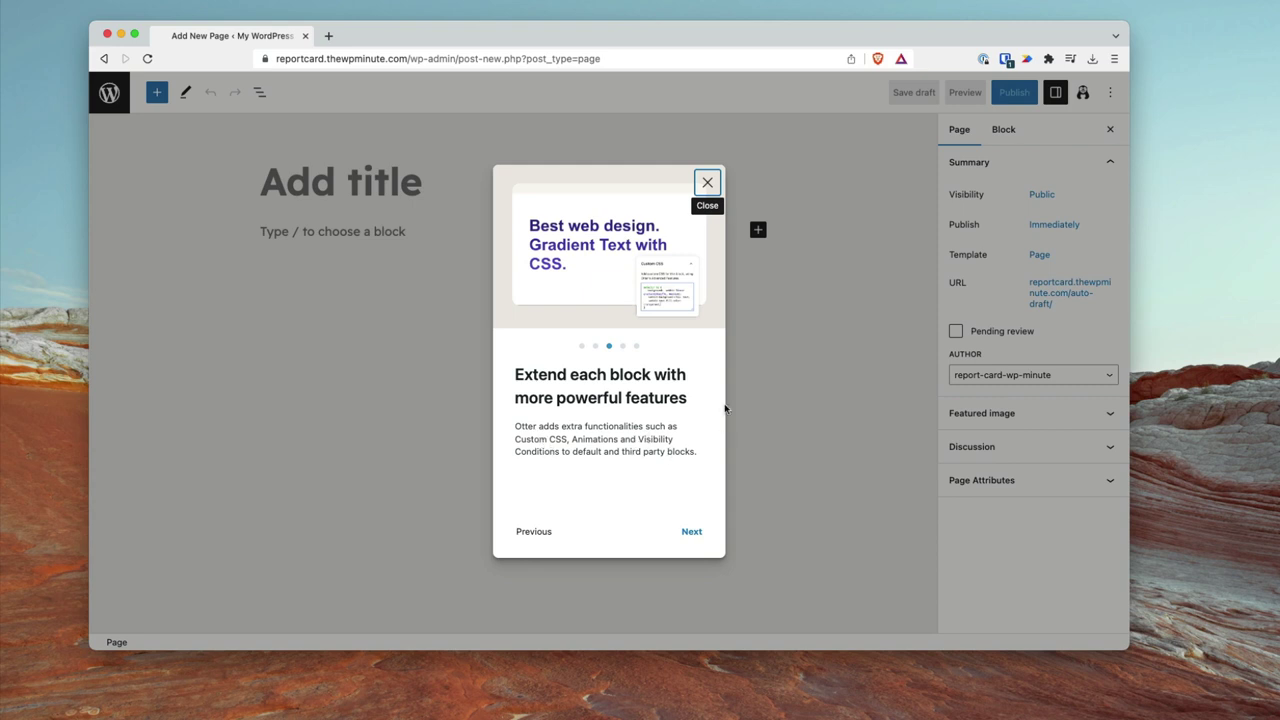
{"action": "left_click", "coordinate": [693, 534]}
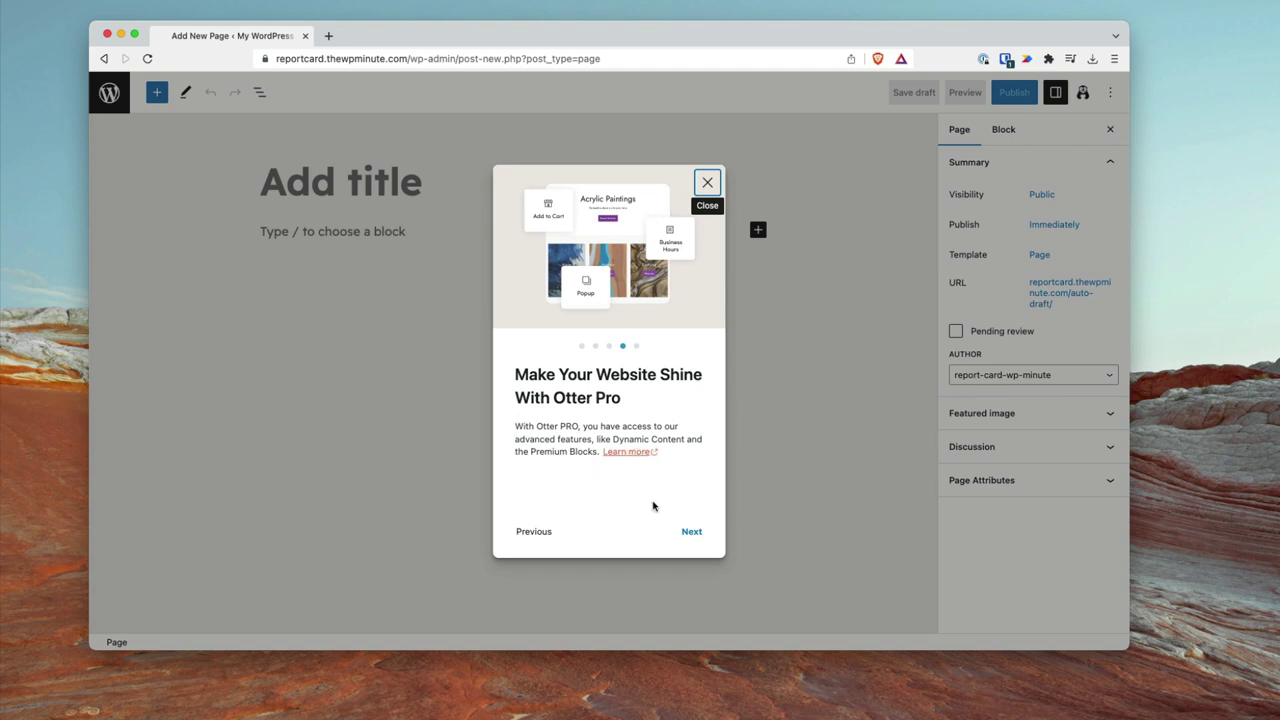
{"action": "left_click", "coordinate": [691, 531]}
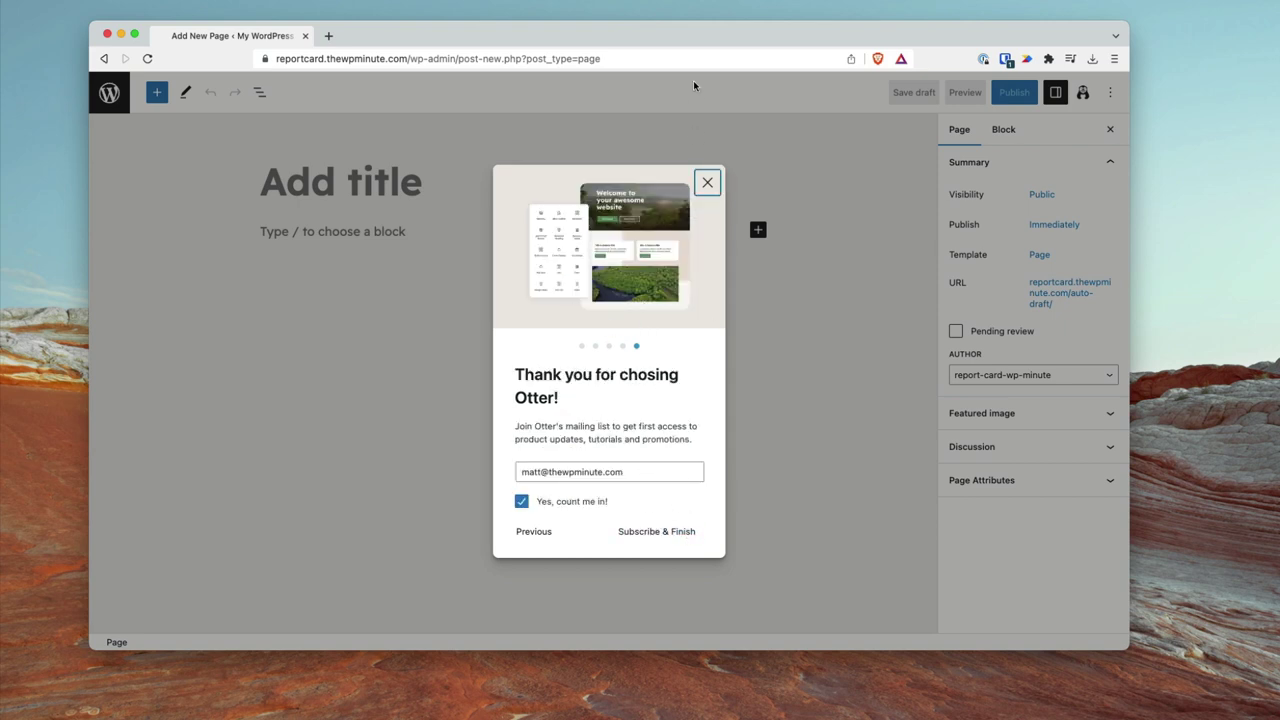
{"action": "left_click", "coordinate": [705, 185]}
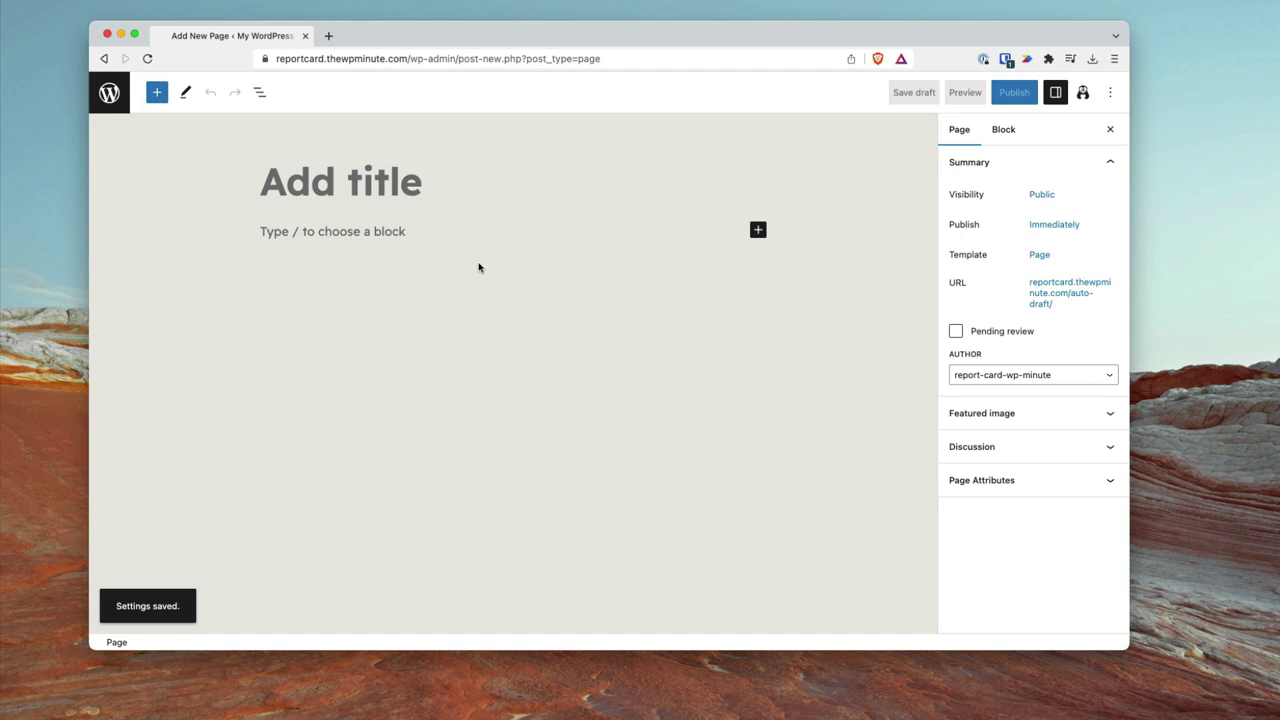
Place the cursor in the empty paragraph block and open the full block library
{"action": "left_click", "coordinate": [429, 232]}
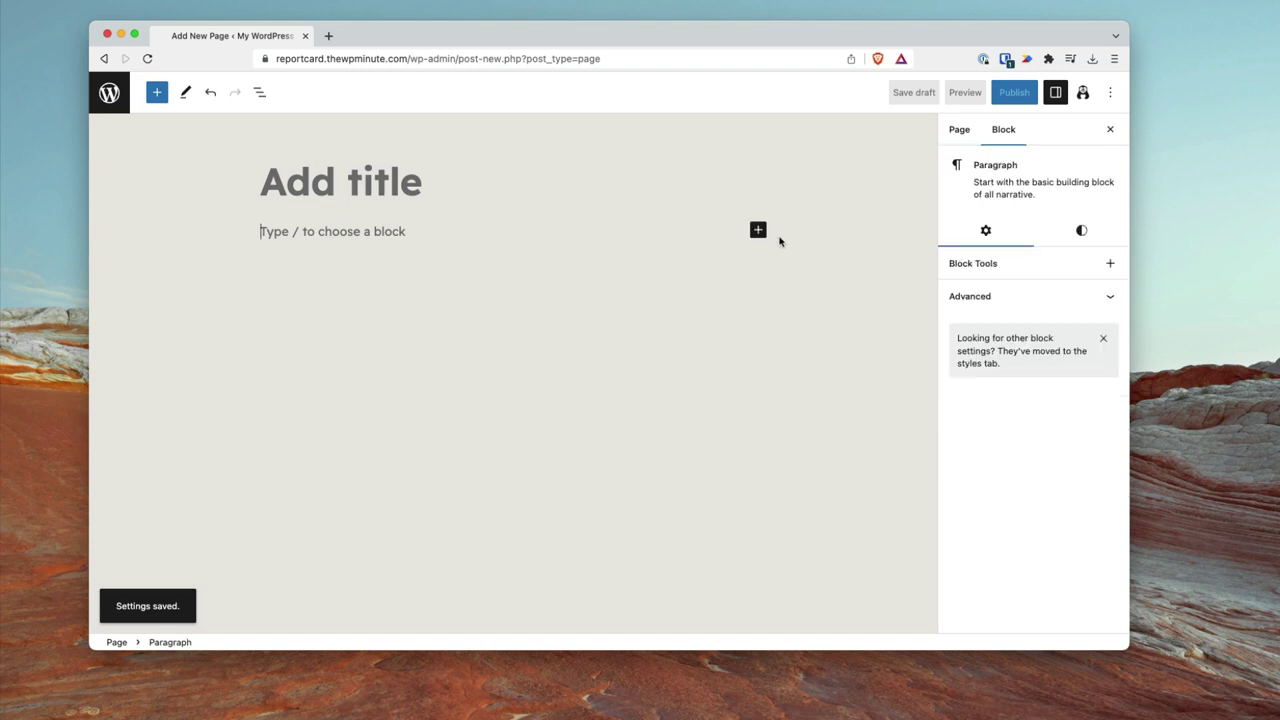
{"action": "left_click", "coordinate": [757, 232]}
{"action": "left_click", "coordinate": [877, 455]}
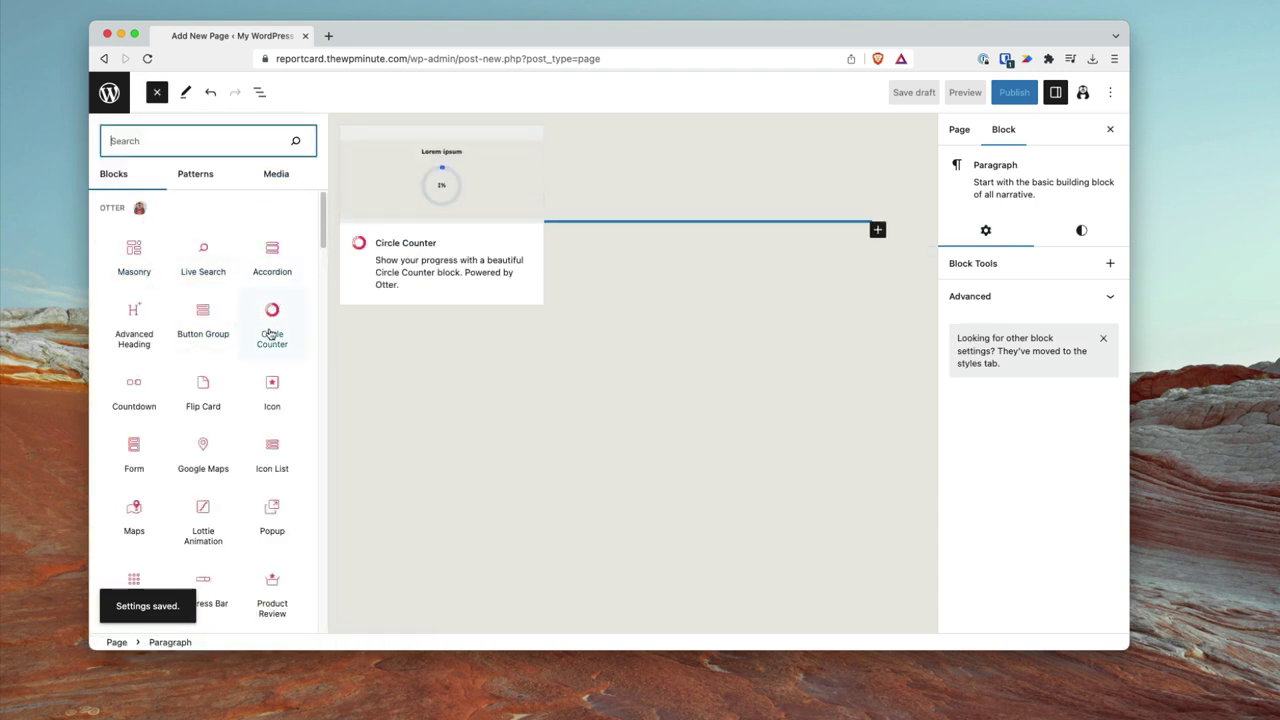
Examine the Otter blocks in the library, previewing Masonry, Circle Counter and Advanced Heading
{"action": "scroll", "coordinate": [265, 470], "scroll_direction": "down", "scroll_amount": 2}
{"action": "scroll", "coordinate": [257, 437], "scroll_direction": "up", "scroll_amount": 2}
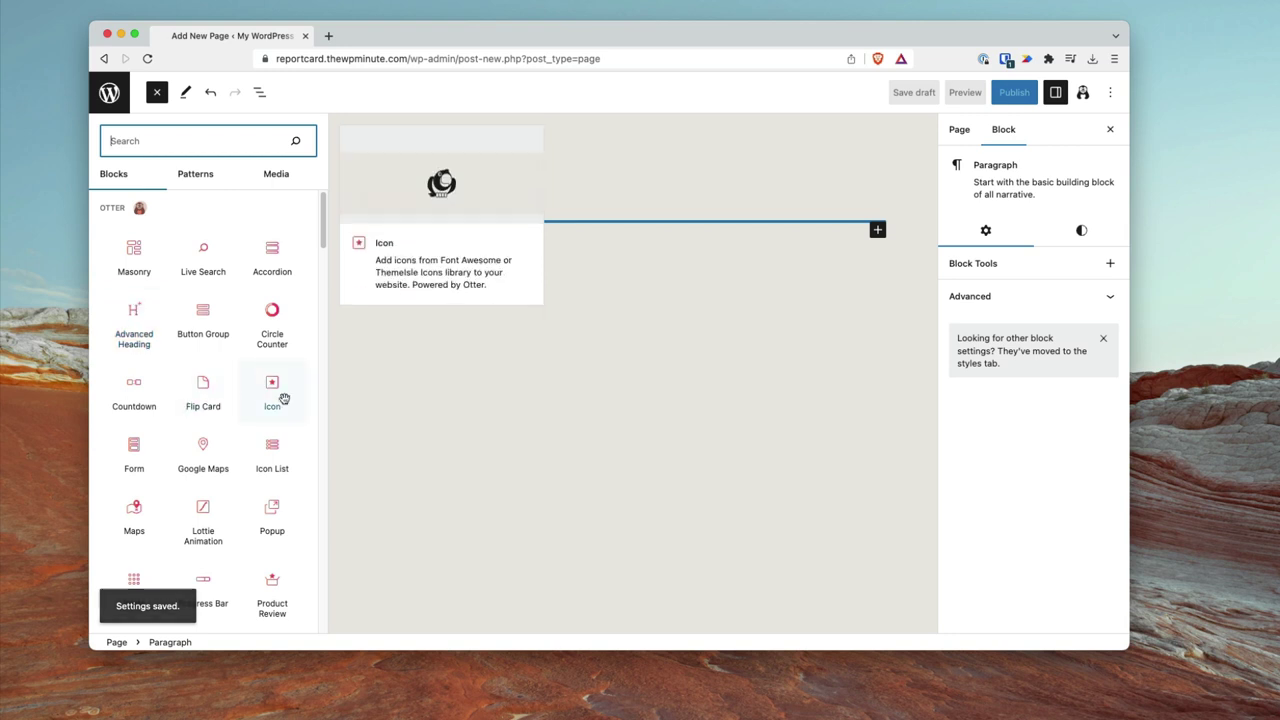
{"action": "scroll", "coordinate": [258, 449], "scroll_direction": "down", "scroll_amount": 10}
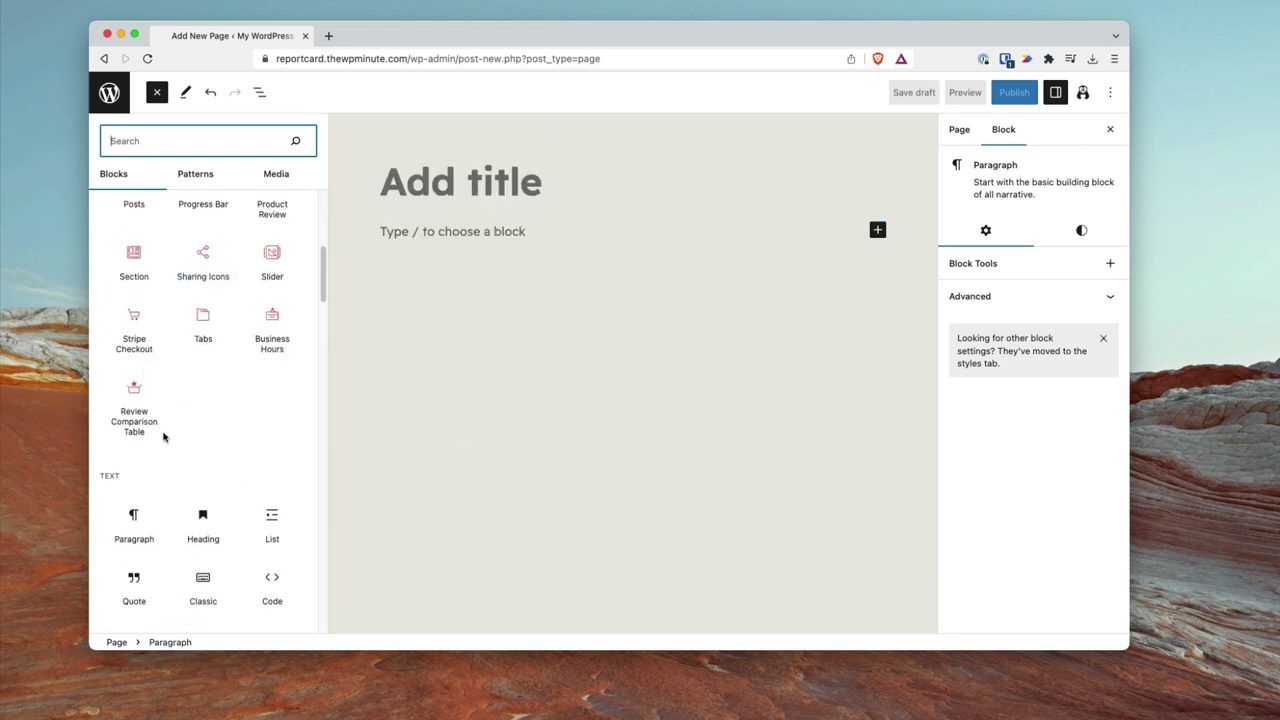
{"action": "scroll", "coordinate": [133, 393], "scroll_direction": "up", "scroll_amount": 10}
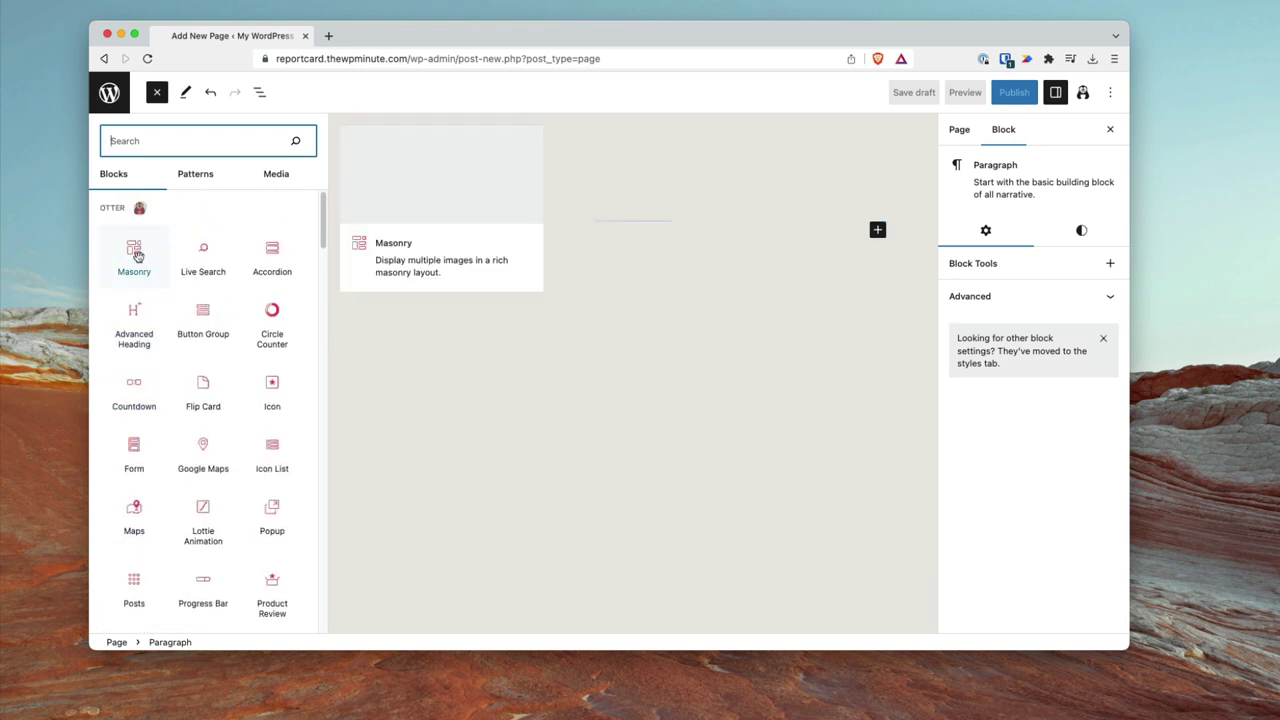
{"action": "mouse_move", "coordinate": [272, 242]}
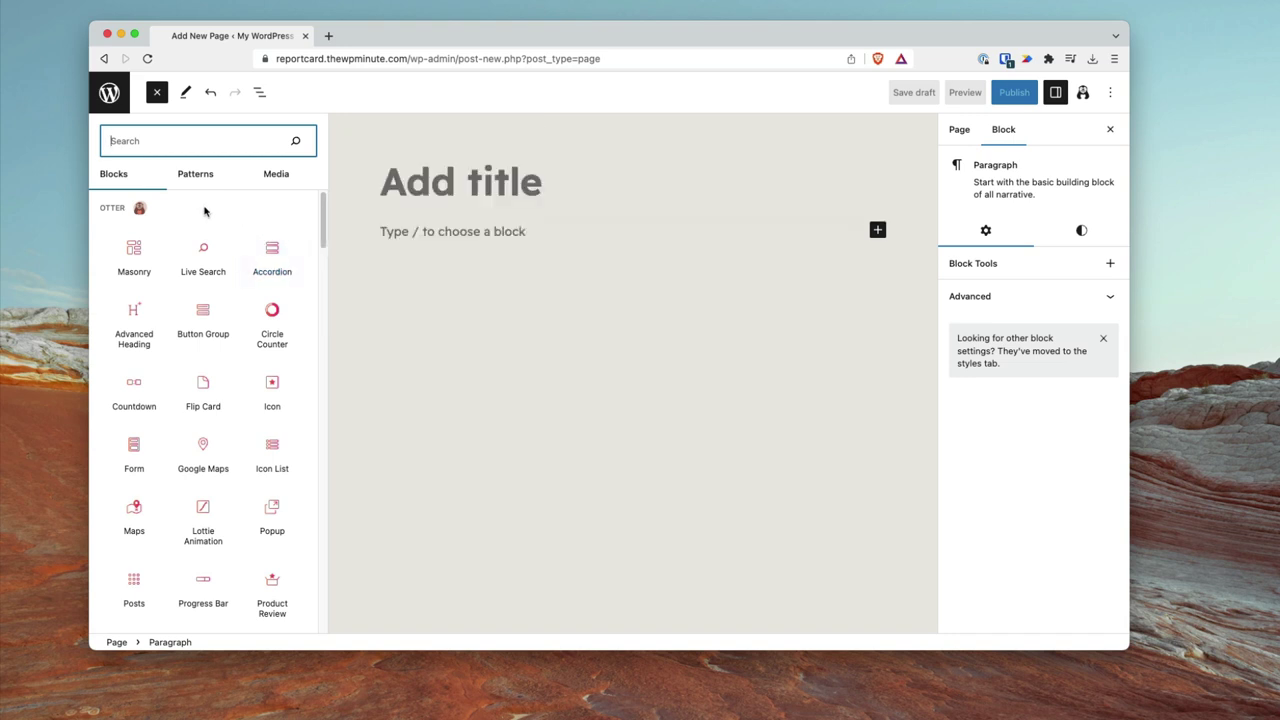
{"action": "mouse_move", "coordinate": [146, 237]}
{"action": "mouse_move", "coordinate": [155, 260]}
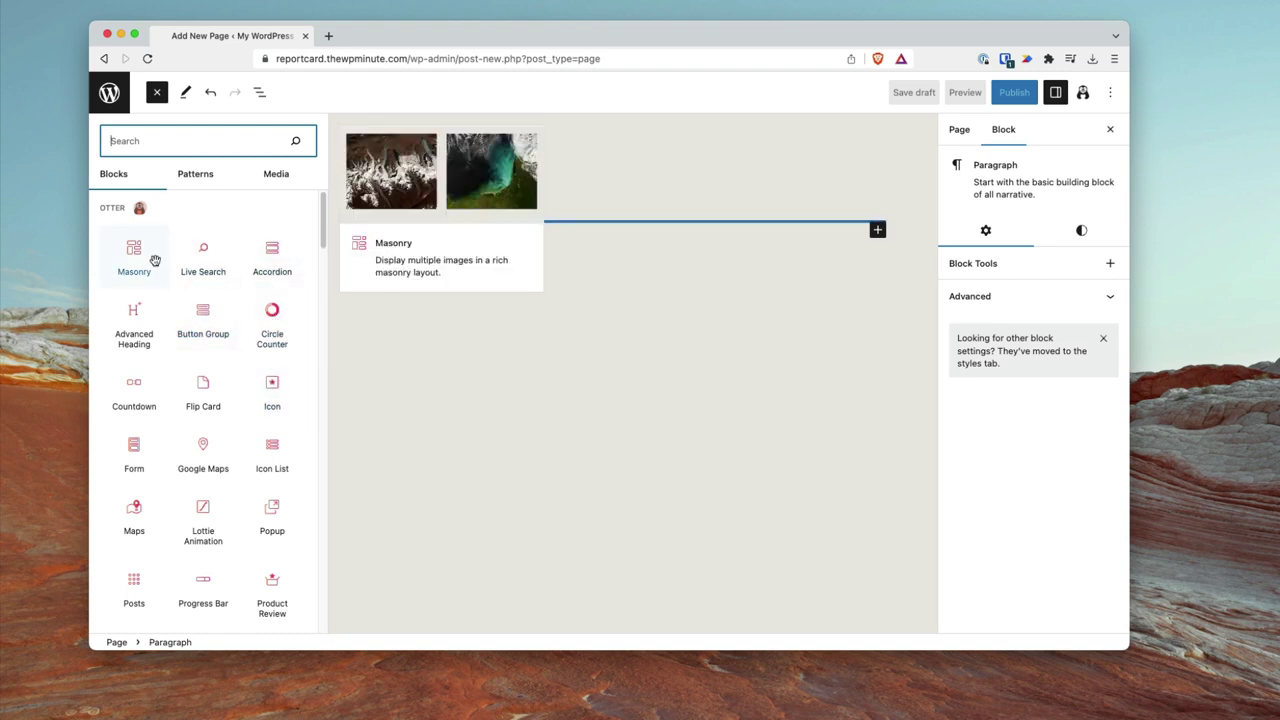
{"action": "mouse_move", "coordinate": [271, 312]}
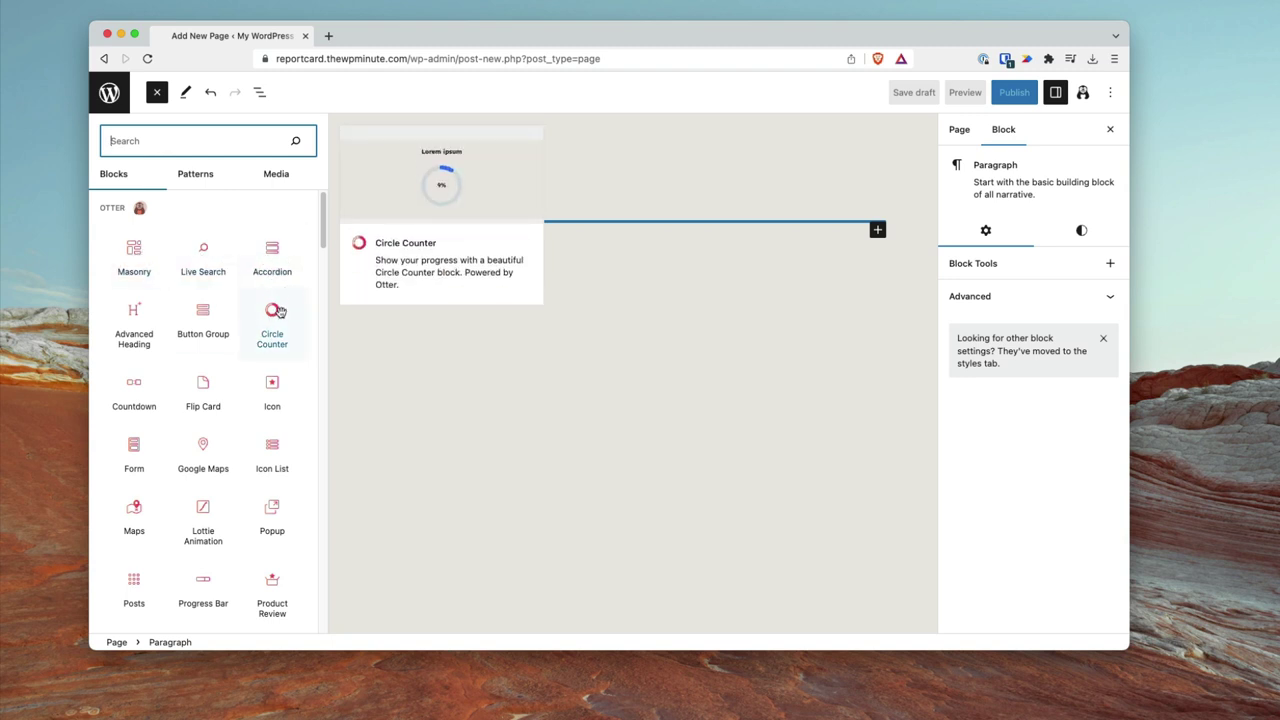
{"action": "mouse_move", "coordinate": [141, 314]}
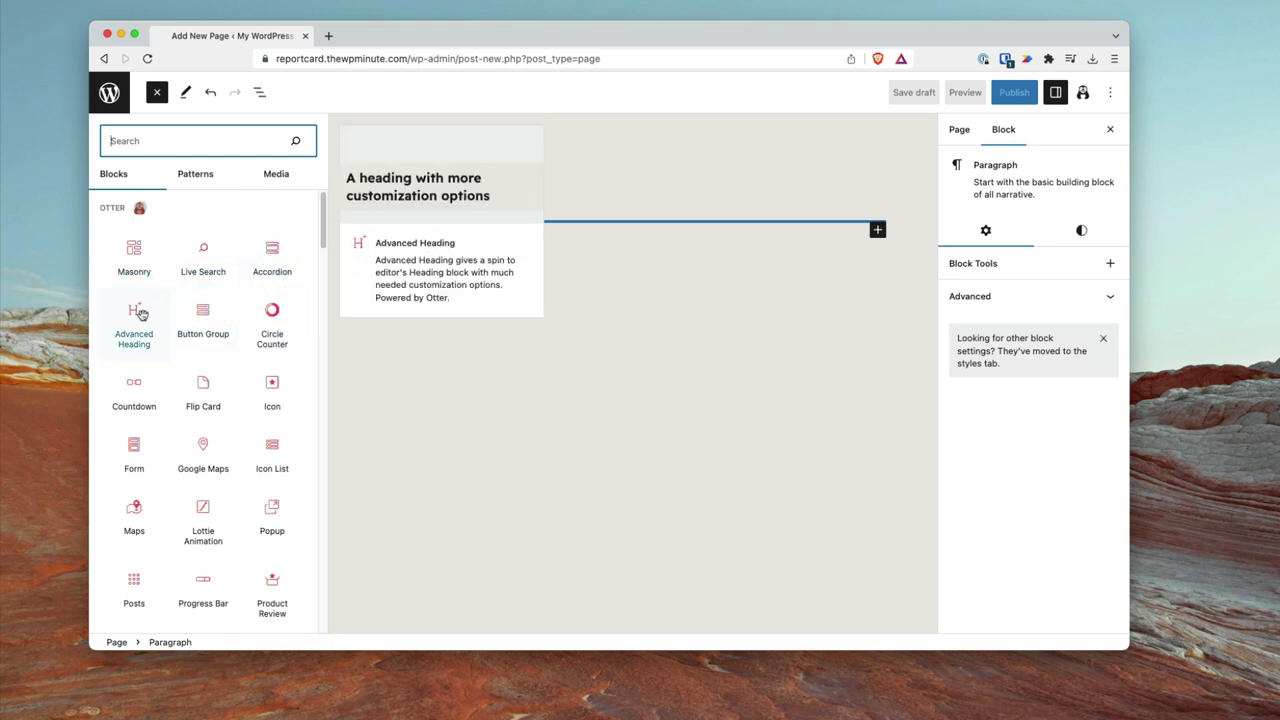
Look through the remaining Otter blocks and the standard block categories, then return to the start of the Otter group
{"action": "scroll", "coordinate": [135, 370], "scroll_direction": "down", "scroll_amount": 5}
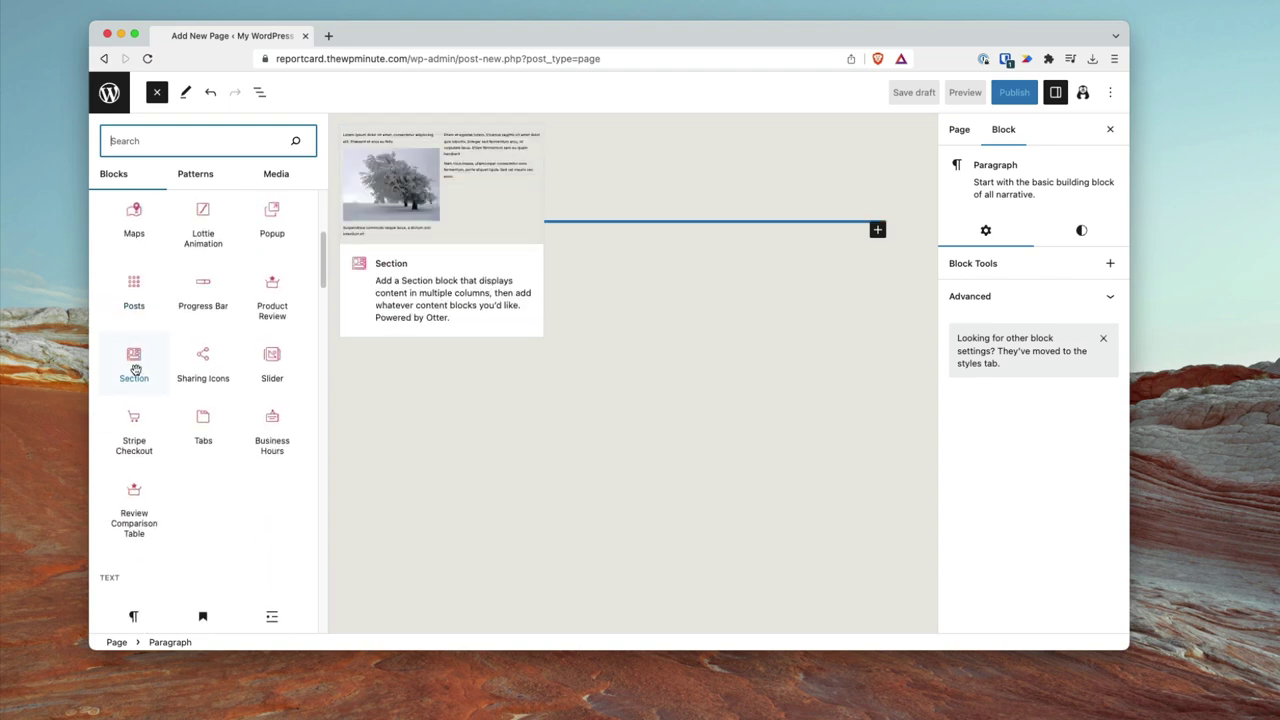
{"action": "scroll", "coordinate": [135, 372], "scroll_direction": "down", "scroll_amount": 13}
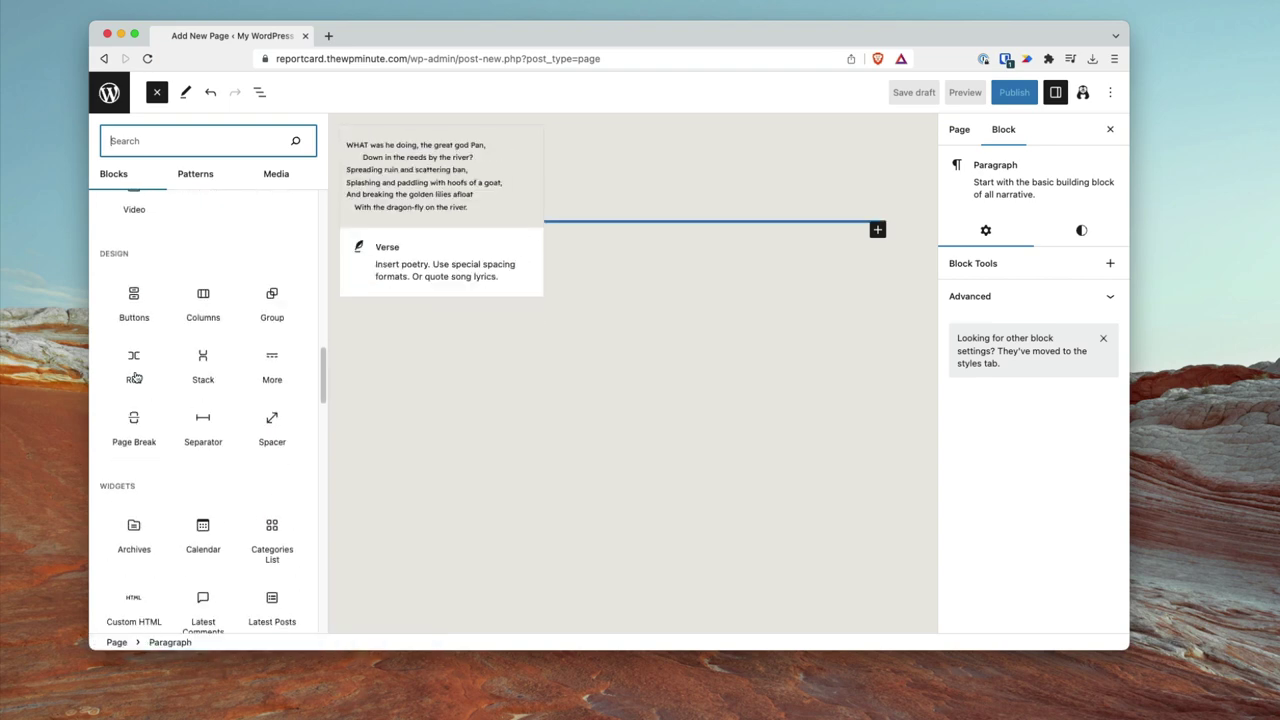
{"action": "scroll", "coordinate": [135, 372], "scroll_direction": "down", "scroll_amount": 10}
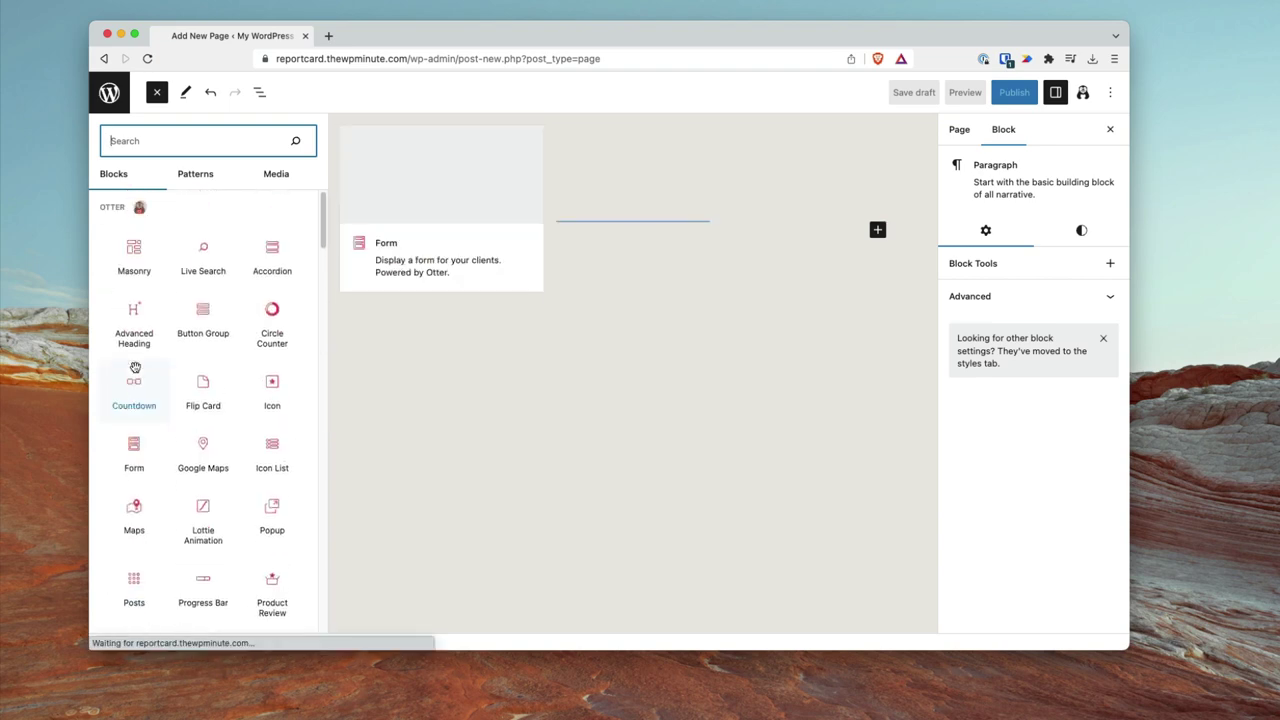
{"action": "scroll", "coordinate": [135, 368], "scroll_direction": "down", "scroll_amount": 3}
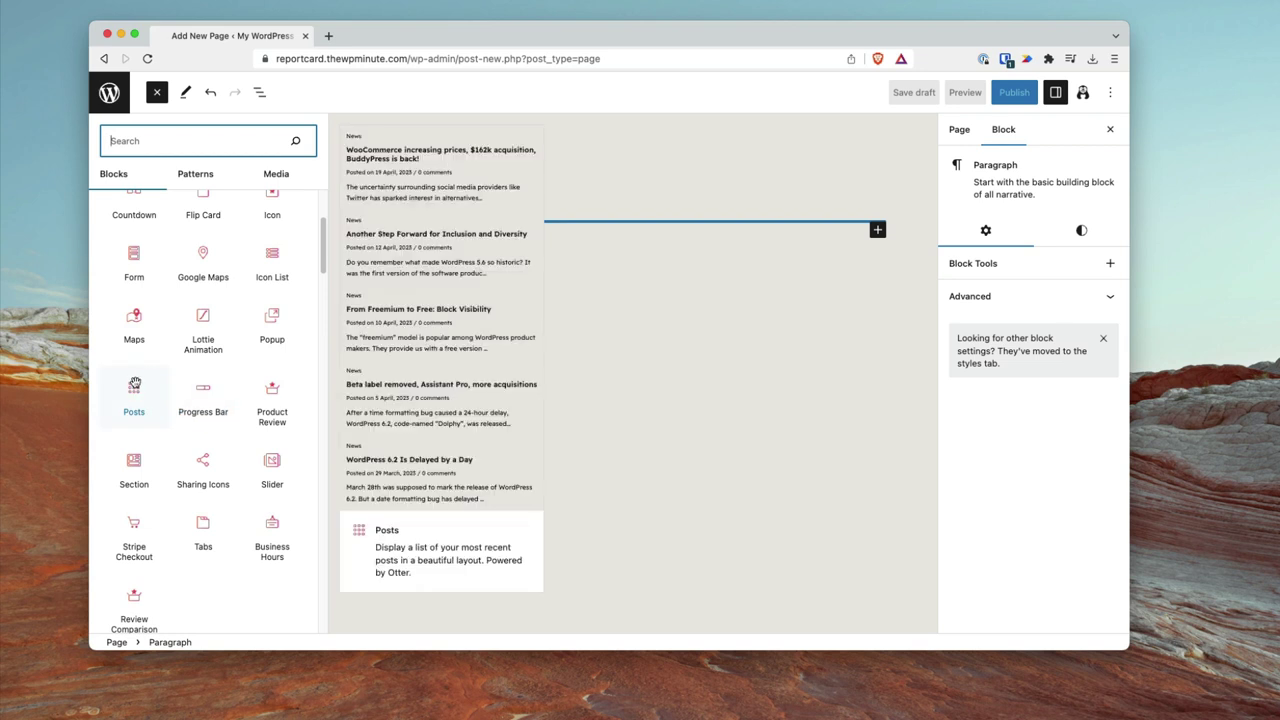
{"action": "scroll", "coordinate": [186, 385], "scroll_direction": "up", "scroll_amount": 5}
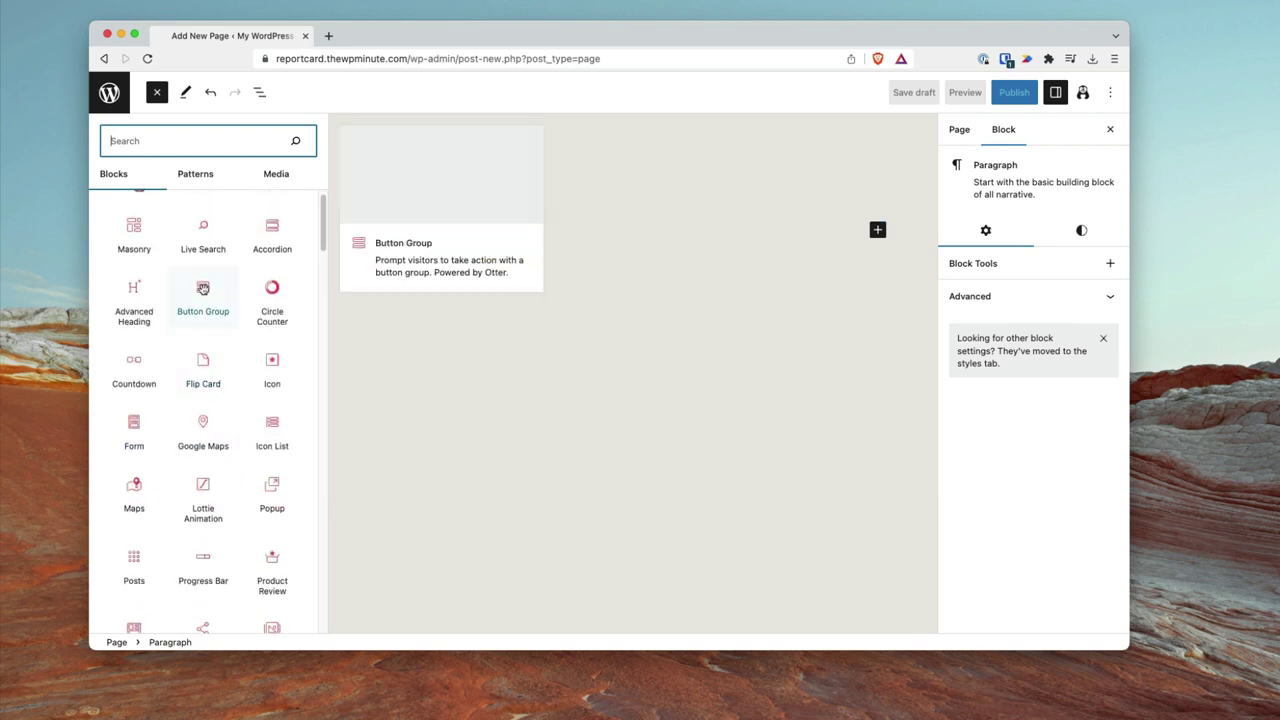
{"action": "scroll", "coordinate": [190, 400], "scroll_direction": "up", "scroll_amount": 1}
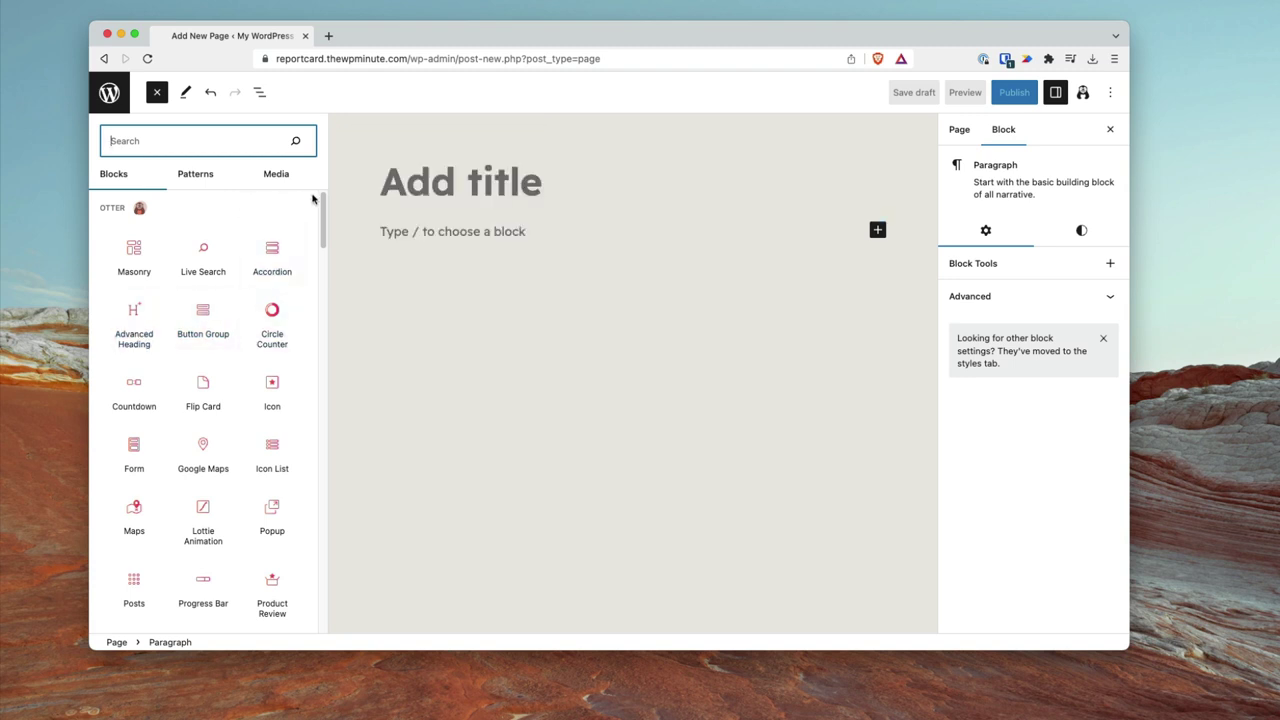
Insert the Call to Action pattern from the Otter Blocks pattern category into the page and close the library
{"action": "left_click", "coordinate": [194, 177]}
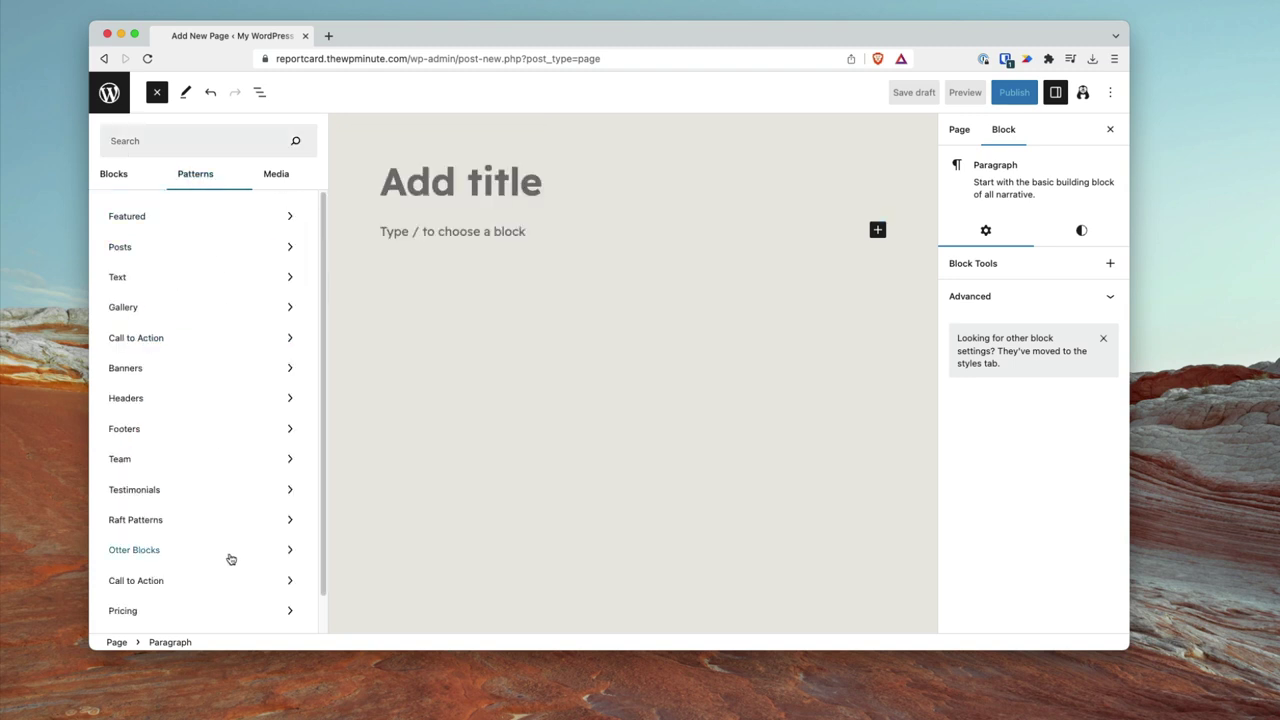
{"action": "scroll", "coordinate": [226, 560], "scroll_direction": "down", "scroll_amount": 1}
{"action": "left_click", "coordinate": [218, 521]}
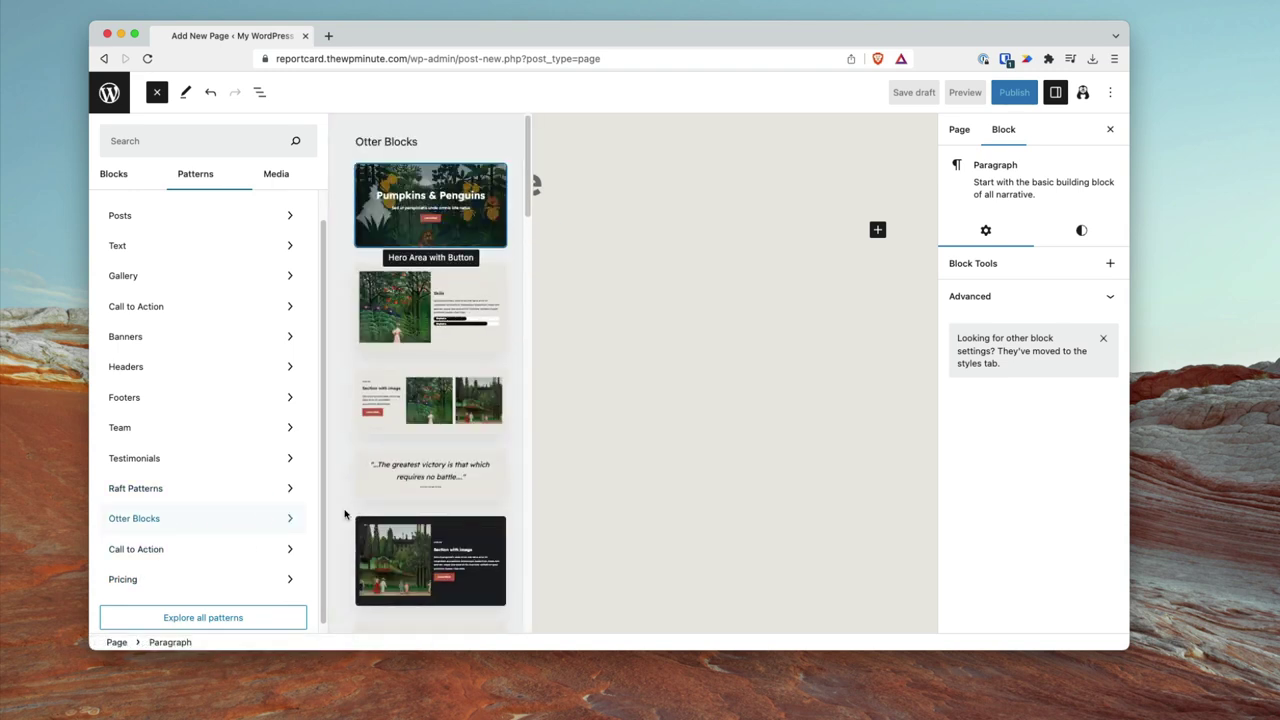
{"action": "scroll", "coordinate": [400, 340], "scroll_direction": "down", "scroll_amount": 8}
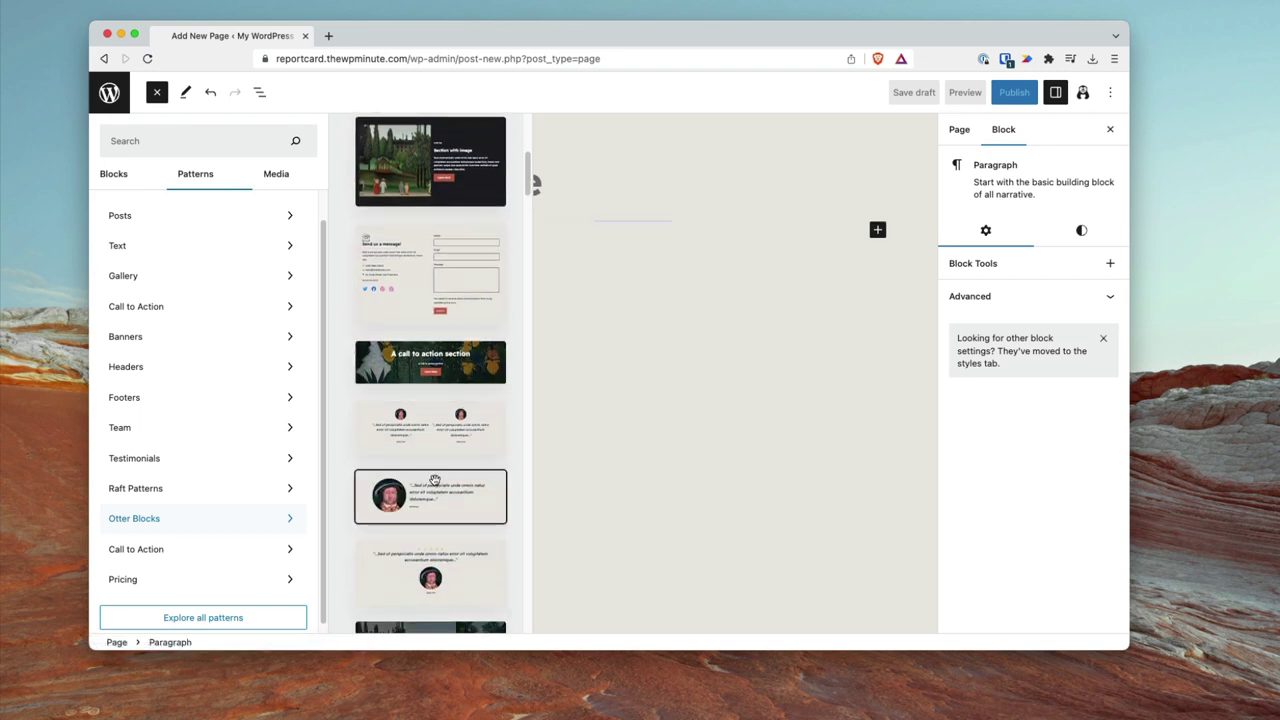
{"action": "left_click", "coordinate": [431, 364]}
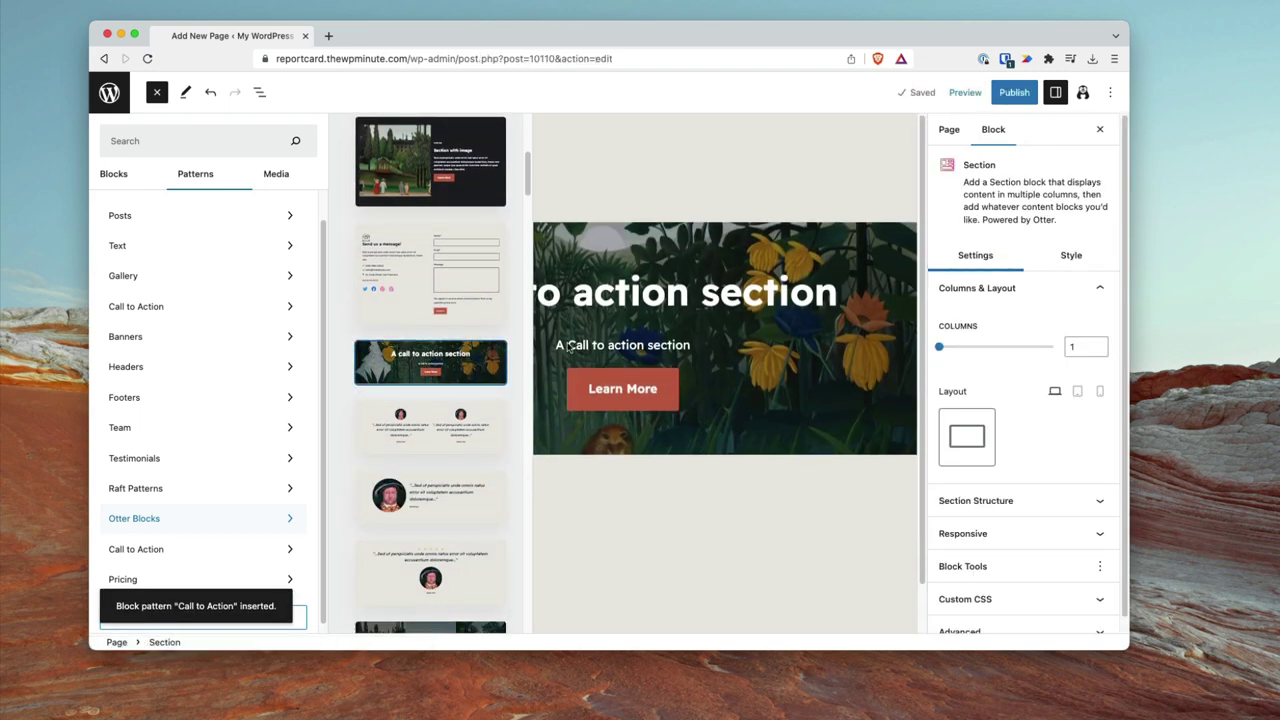
{"action": "left_click", "coordinate": [583, 163]}
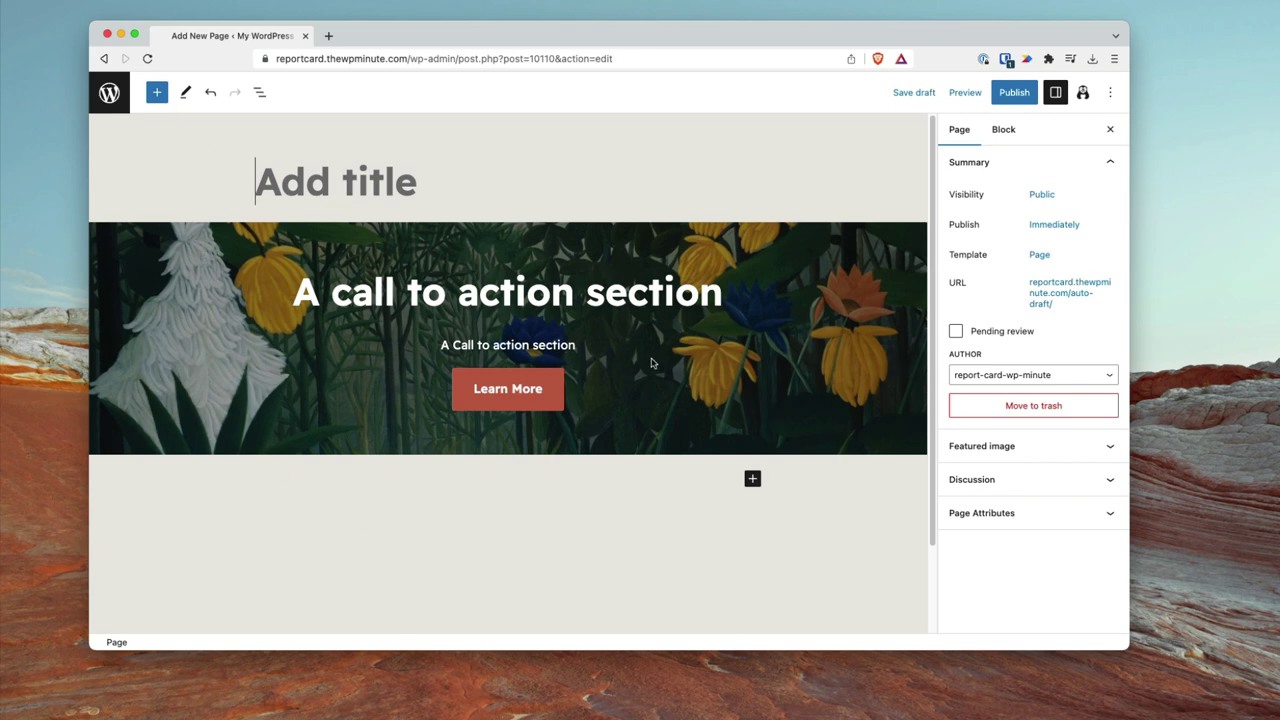
Select the call to action section and show its block structure with the Section and Section Column expanded
{"action": "left_click", "coordinate": [838, 400]}
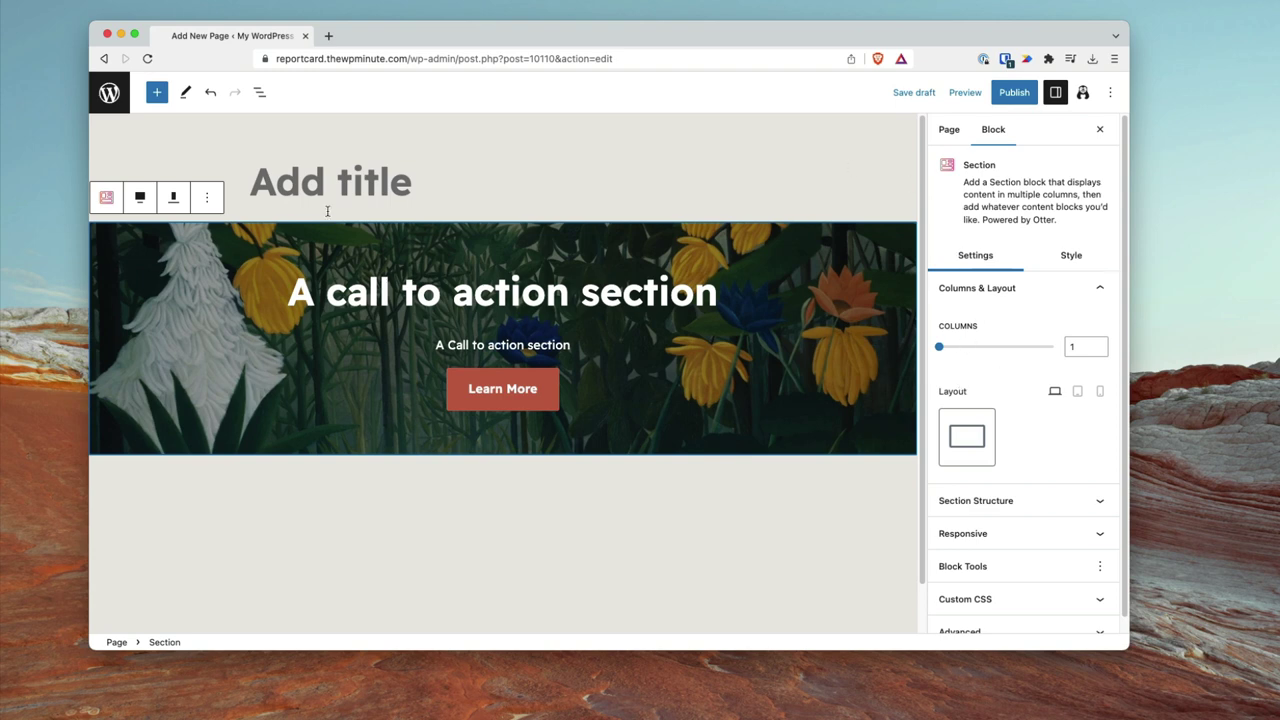
{"action": "left_click", "coordinate": [259, 92]}
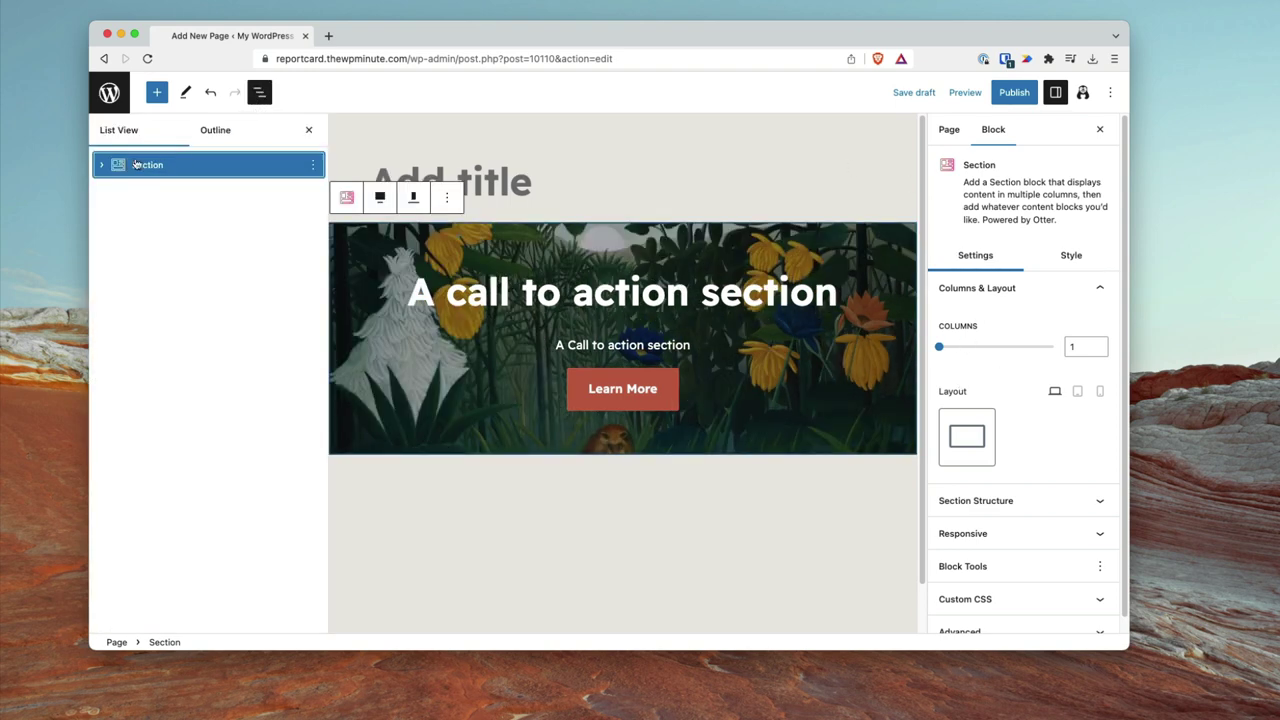
{"action": "left_click", "coordinate": [101, 164]}
{"action": "left_click", "coordinate": [117, 189]}
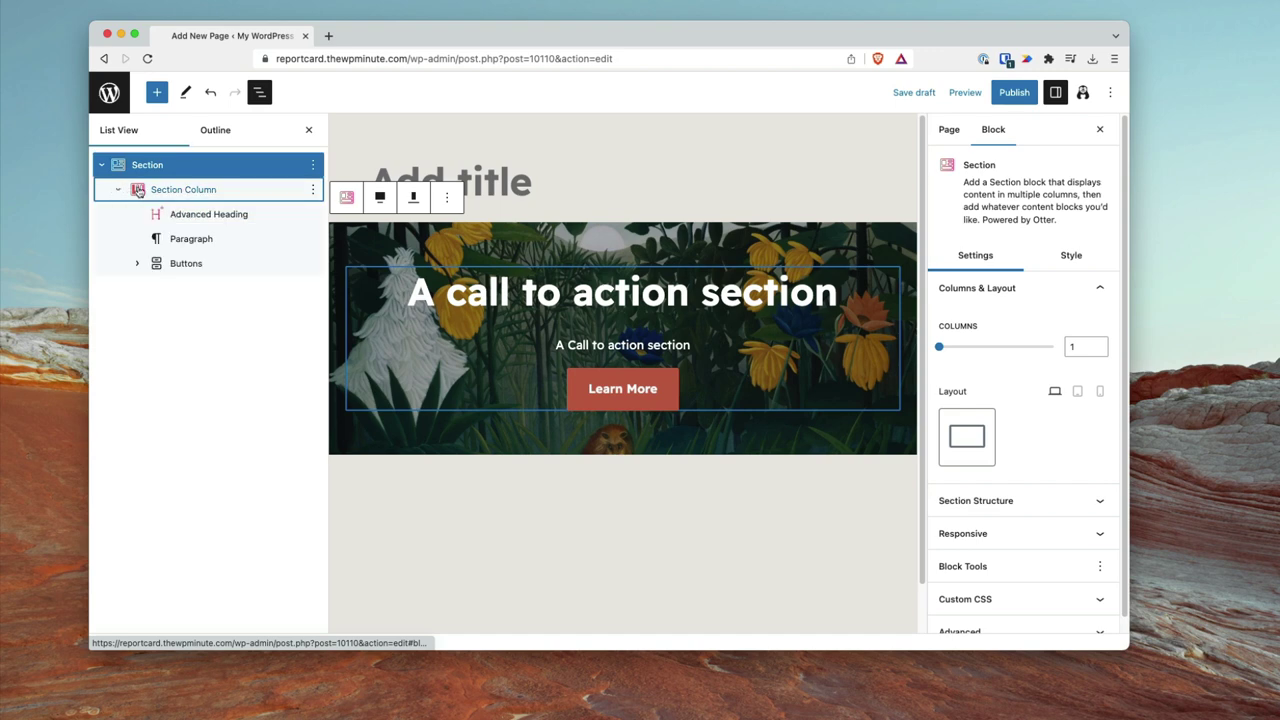
Compare the settings of the Section block with those of its nested Section Column
{"action": "left_click", "coordinate": [260, 192]}
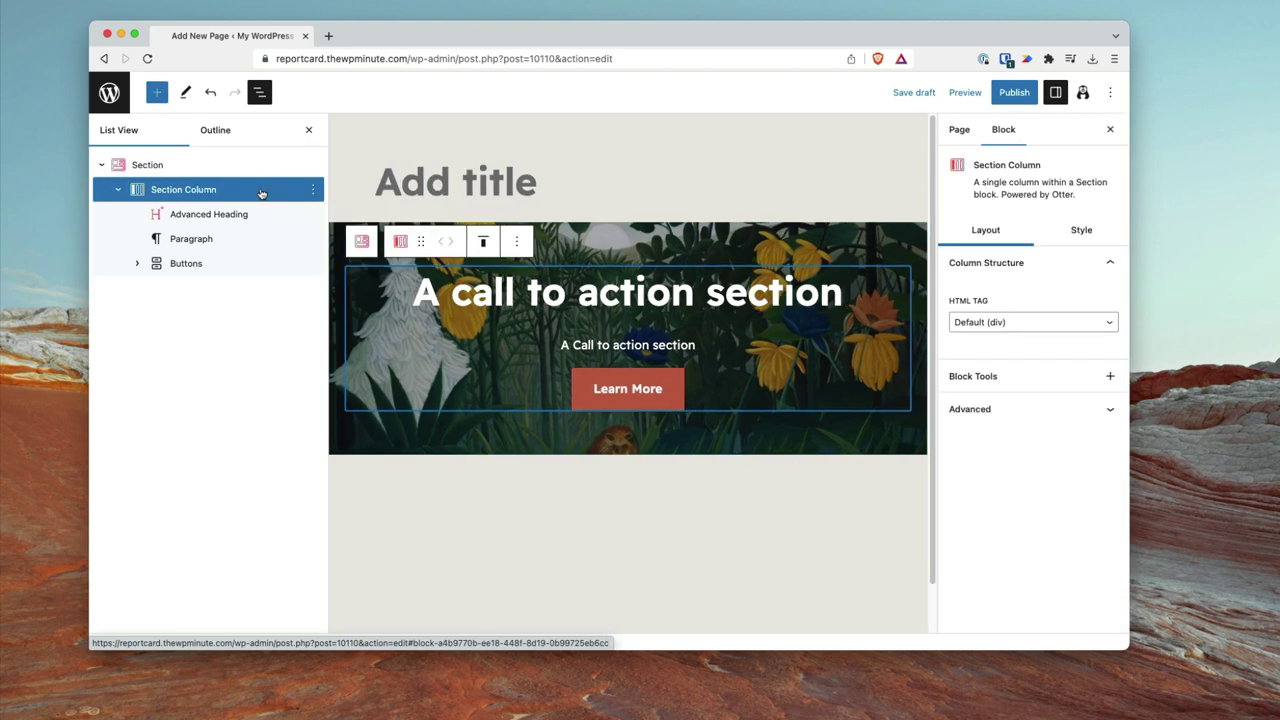
{"action": "left_click", "coordinate": [258, 166]}
{"action": "left_click", "coordinate": [258, 189]}
{"action": "left_click", "coordinate": [255, 172]}
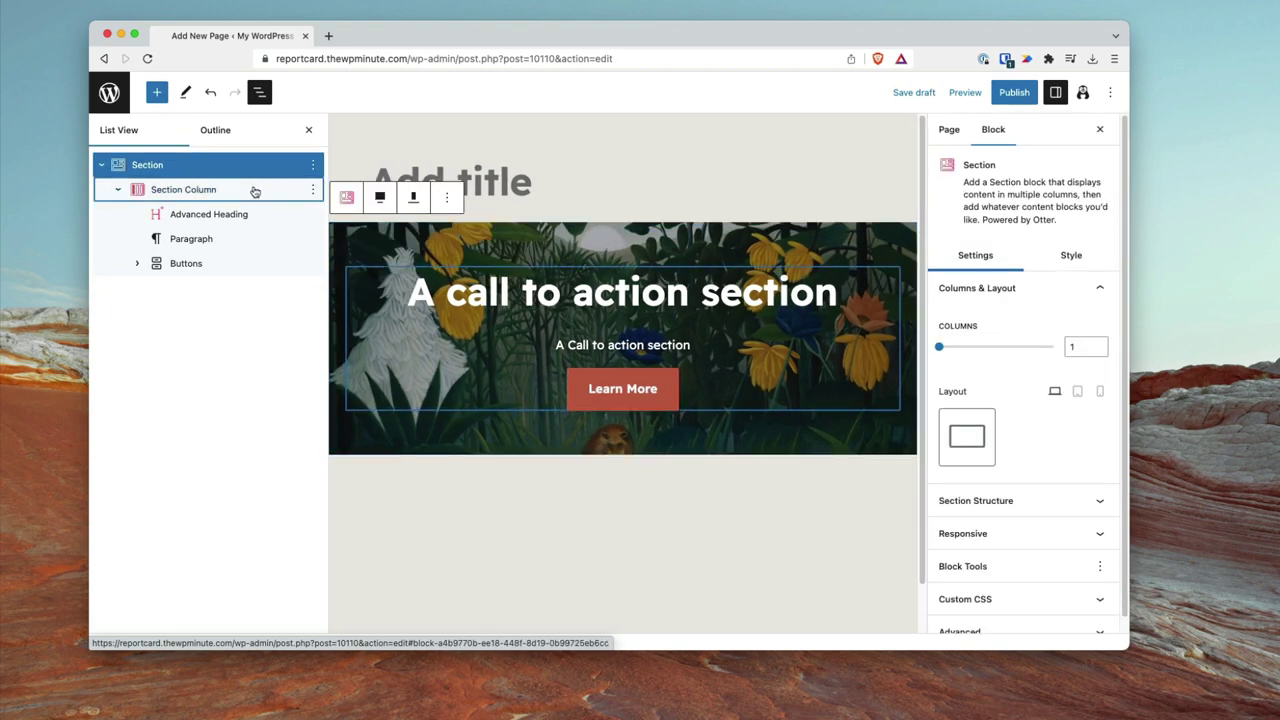
{"action": "left_click", "coordinate": [251, 190]}
{"action": "left_click", "coordinate": [255, 173]}
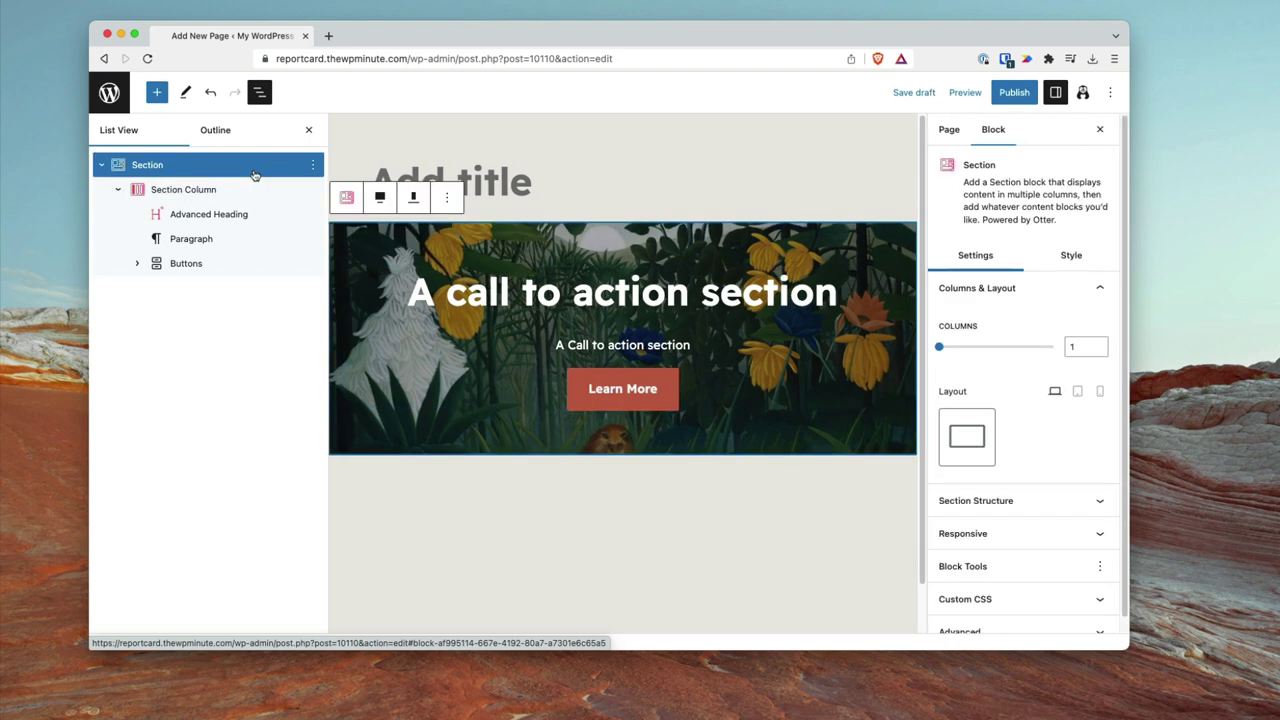
{"action": "left_click", "coordinate": [258, 189]}
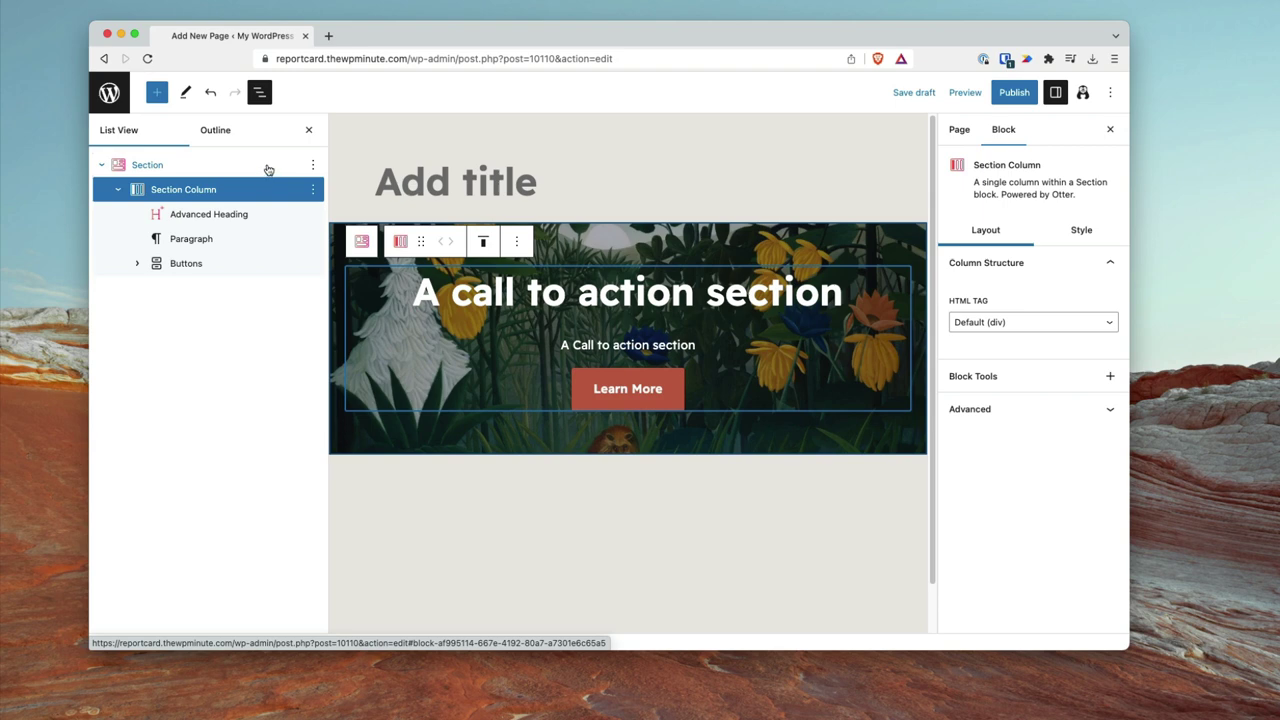
{"action": "left_click", "coordinate": [266, 168]}
{"action": "left_click", "coordinate": [251, 192]}
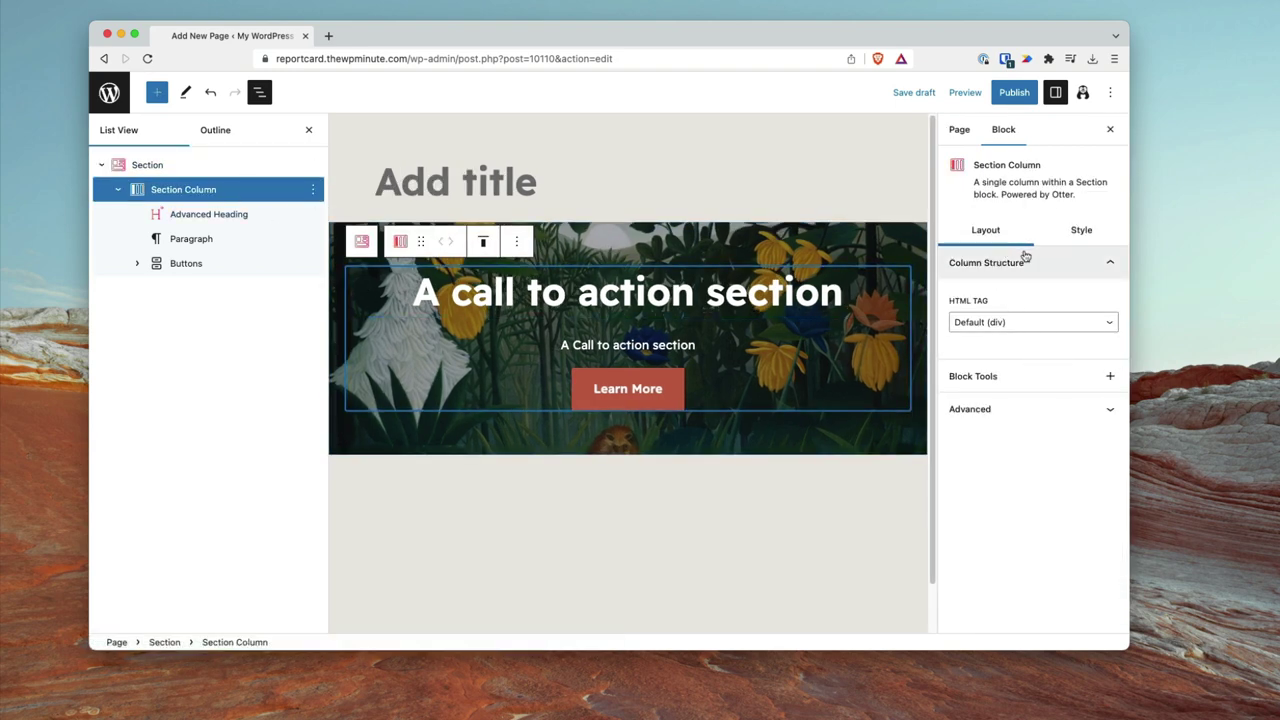
Inspect the Advanced Heading, Paragraph and Button blocks nested in the call to action's column
{"action": "left_click", "coordinate": [236, 217]}
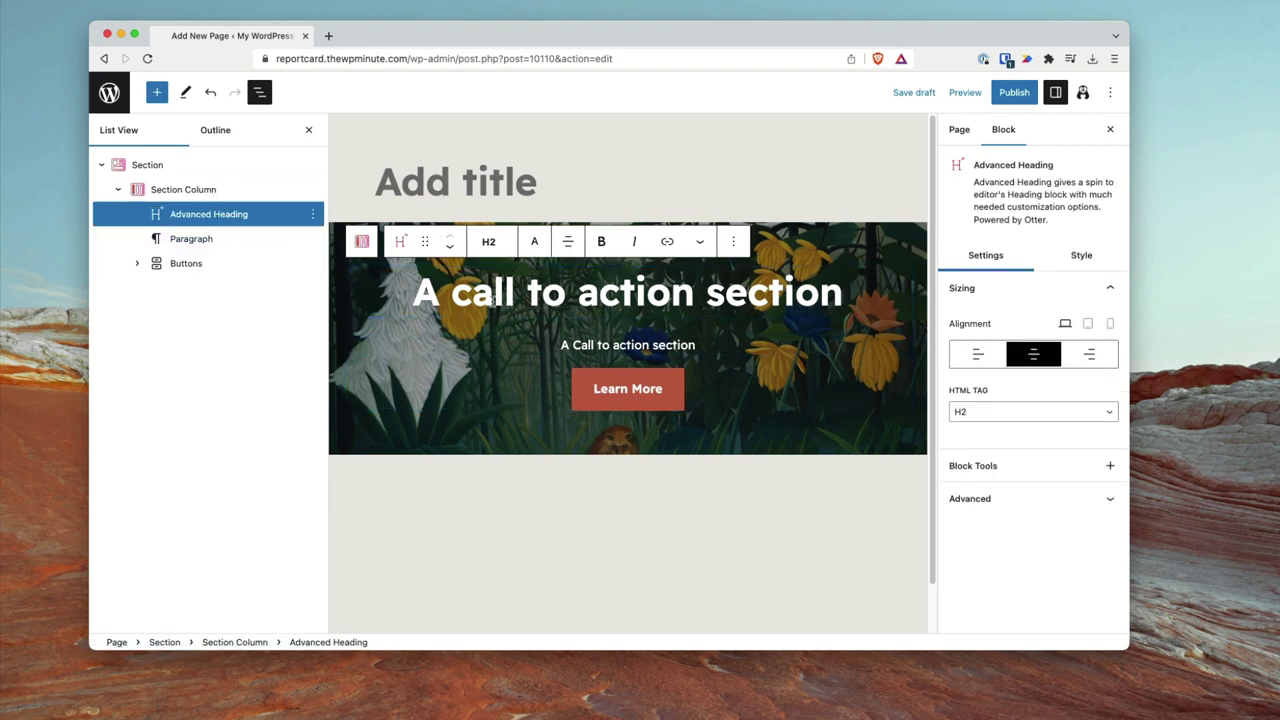
{"action": "left_click", "coordinate": [214, 240]}
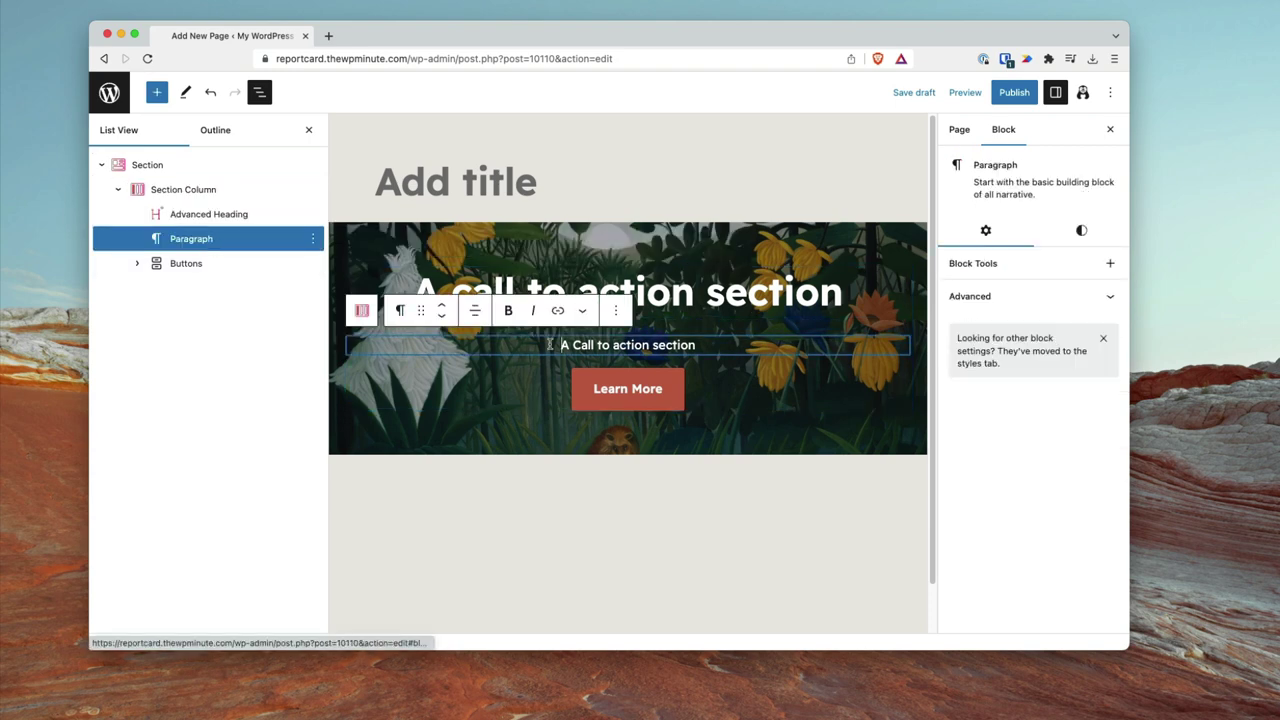
{"action": "left_click", "coordinate": [197, 265]}
{"action": "left_click", "coordinate": [203, 290]}
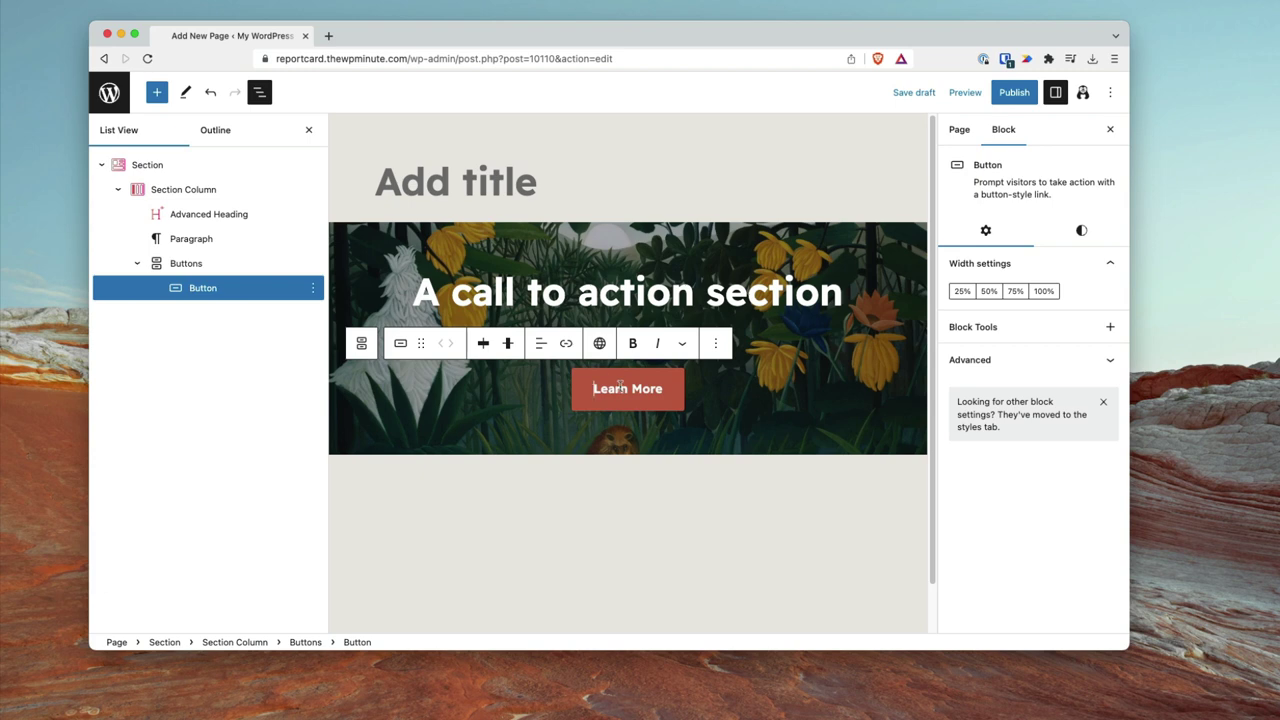
Compare the settings of the Buttons block with those of its nested Button block
{"action": "key", "text": "Up"}
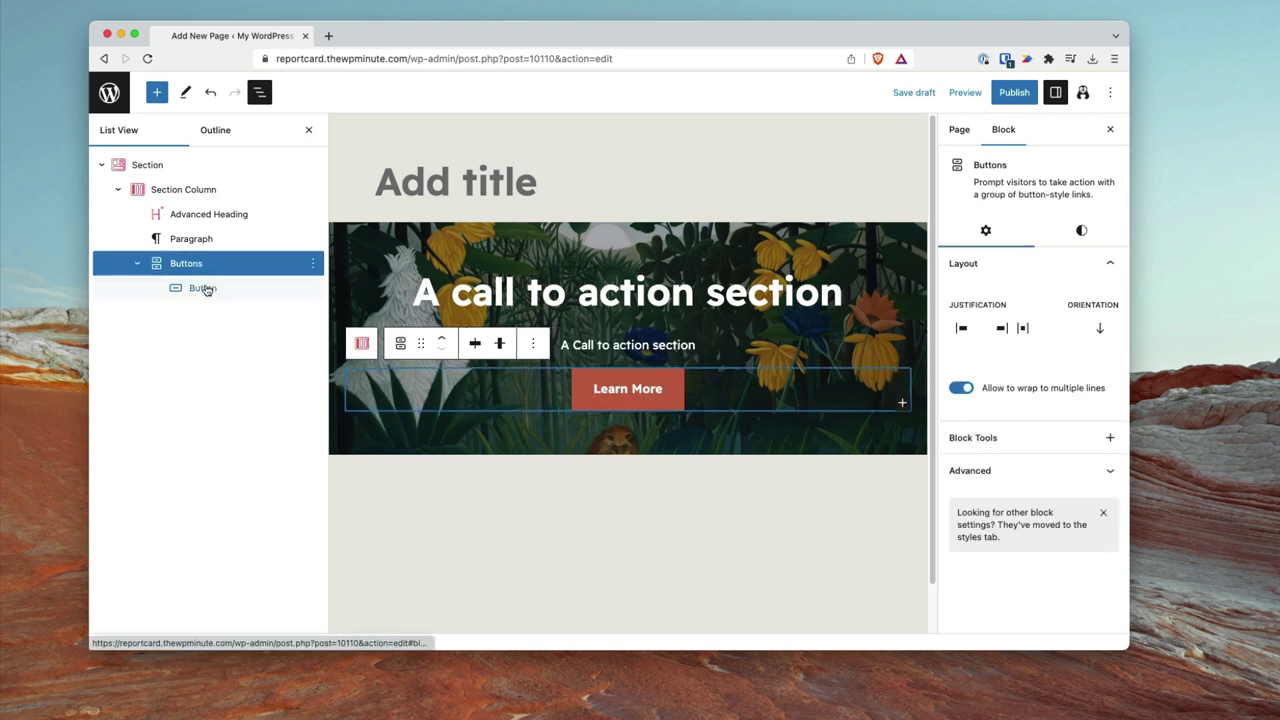
{"action": "key", "text": "Down"}
{"action": "key", "text": "Up"}
{"action": "key", "text": "Down"}
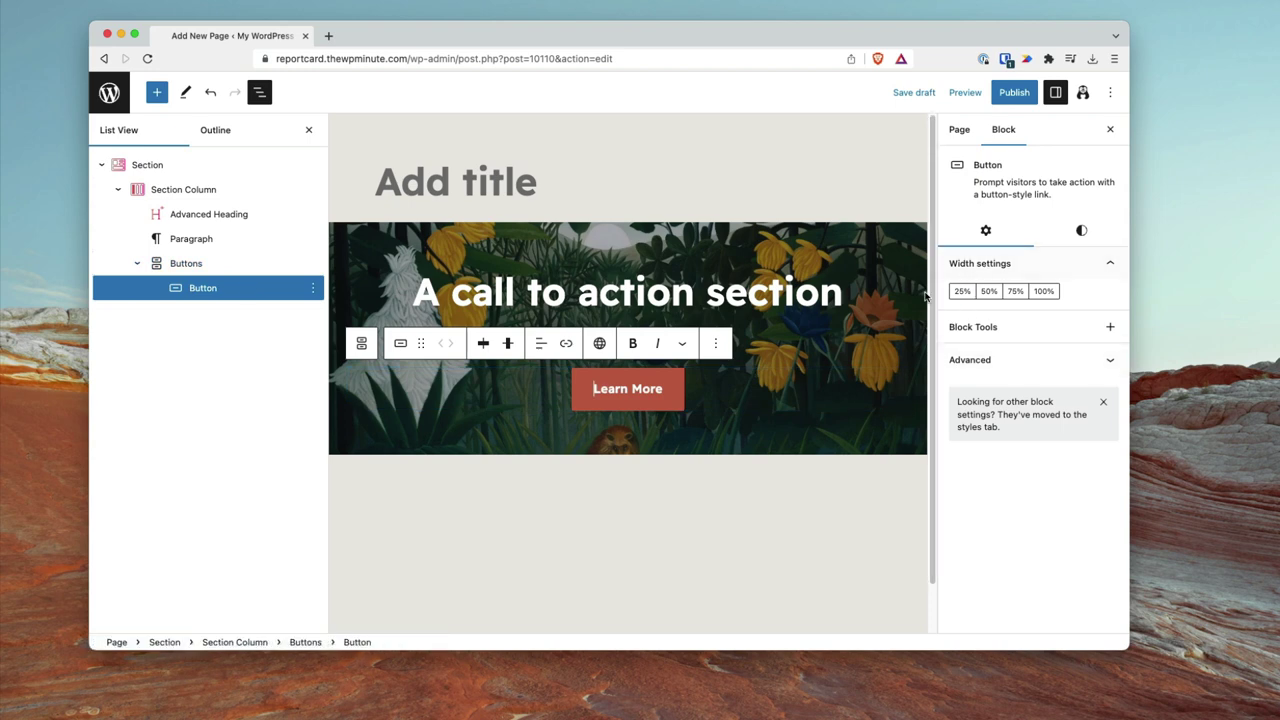
Add the Animations block tool to the Learn More button, set its animation to Bounce In, and deselect the block
{"action": "left_click", "coordinate": [1109, 325]}
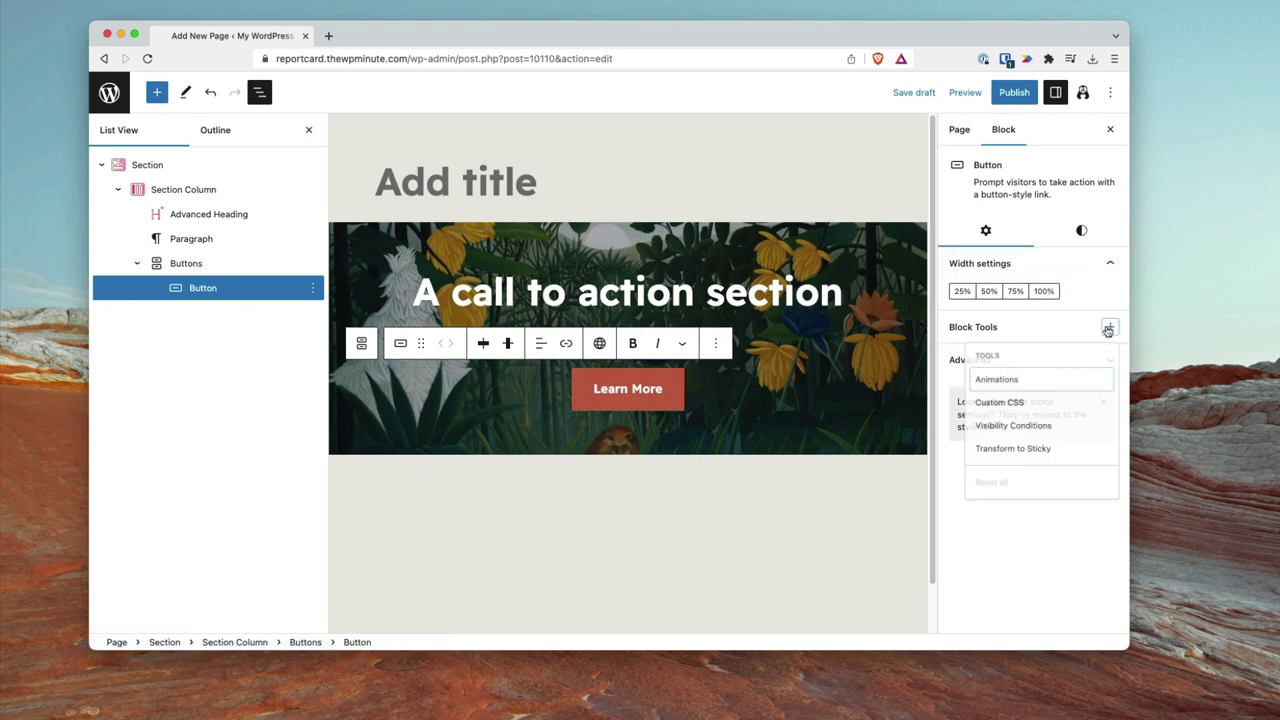
{"action": "left_click", "coordinate": [1034, 385]}
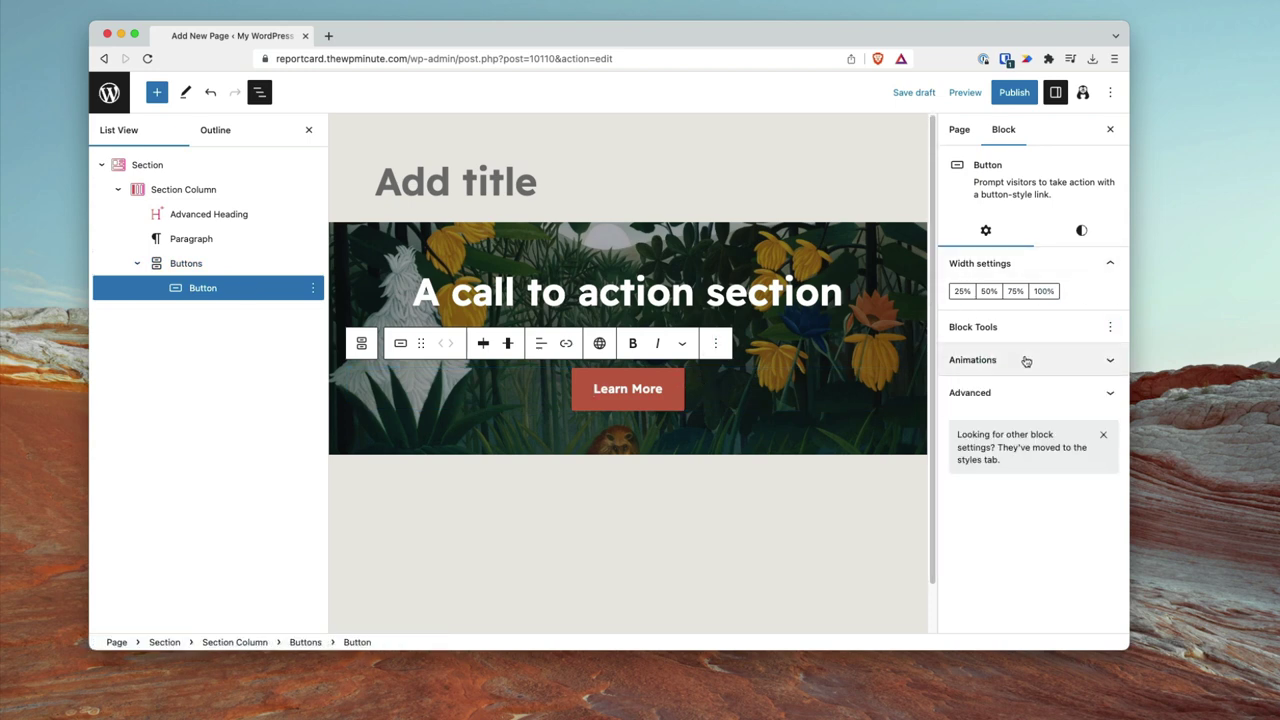
{"action": "left_click", "coordinate": [1045, 362]}
{"action": "left_click", "coordinate": [1012, 427]}
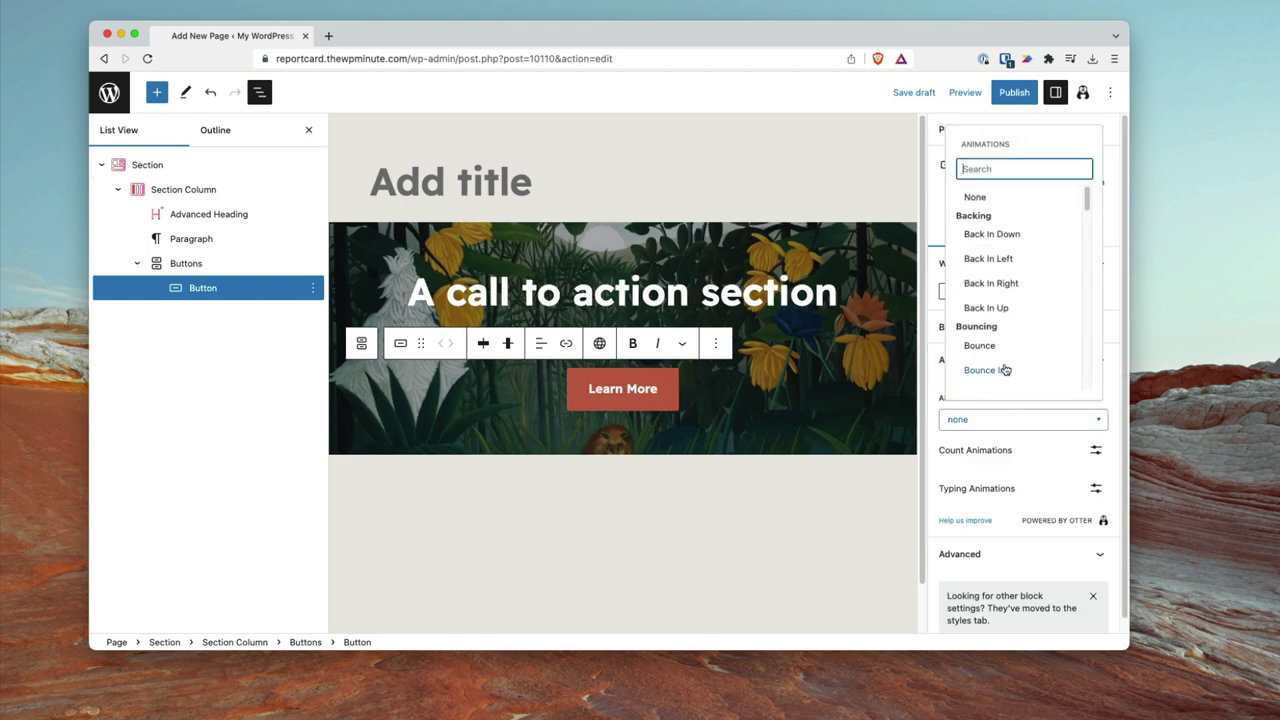
{"action": "left_click", "coordinate": [1004, 369]}
{"action": "left_click", "coordinate": [755, 512]}
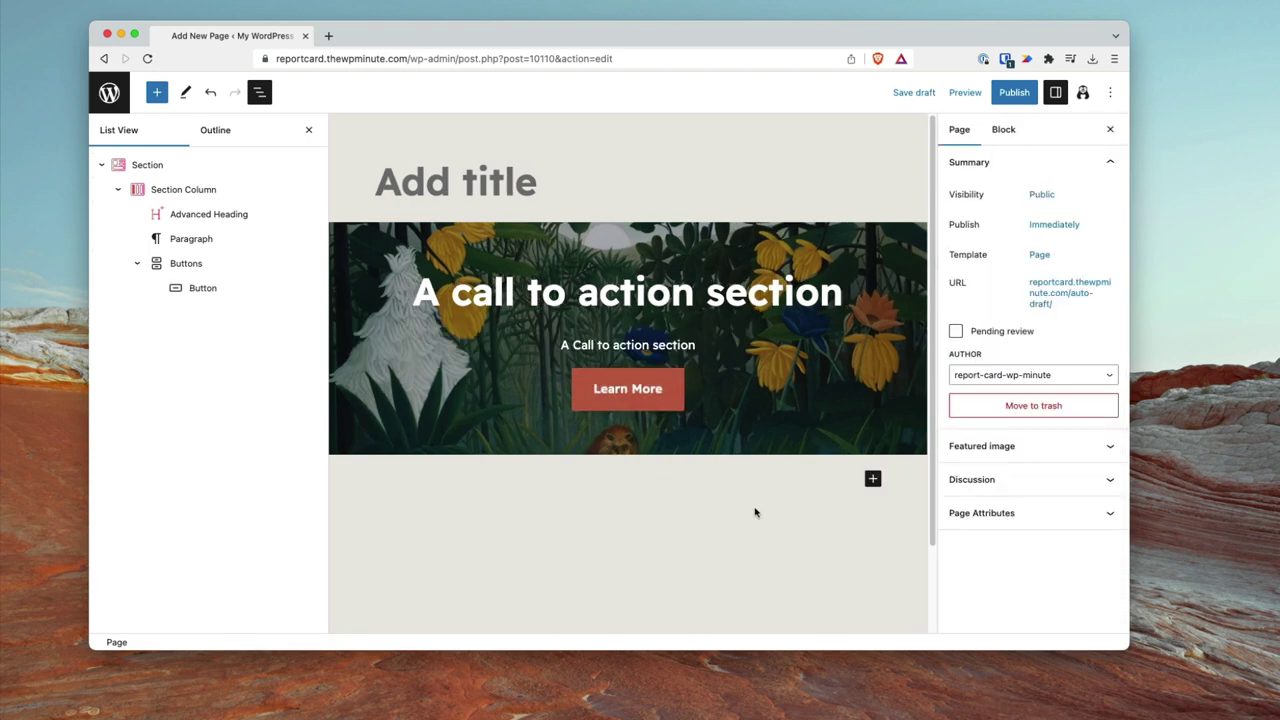
Select the call to action's Section Column and check which block tools it offers
{"action": "left_click", "coordinate": [185, 214]}
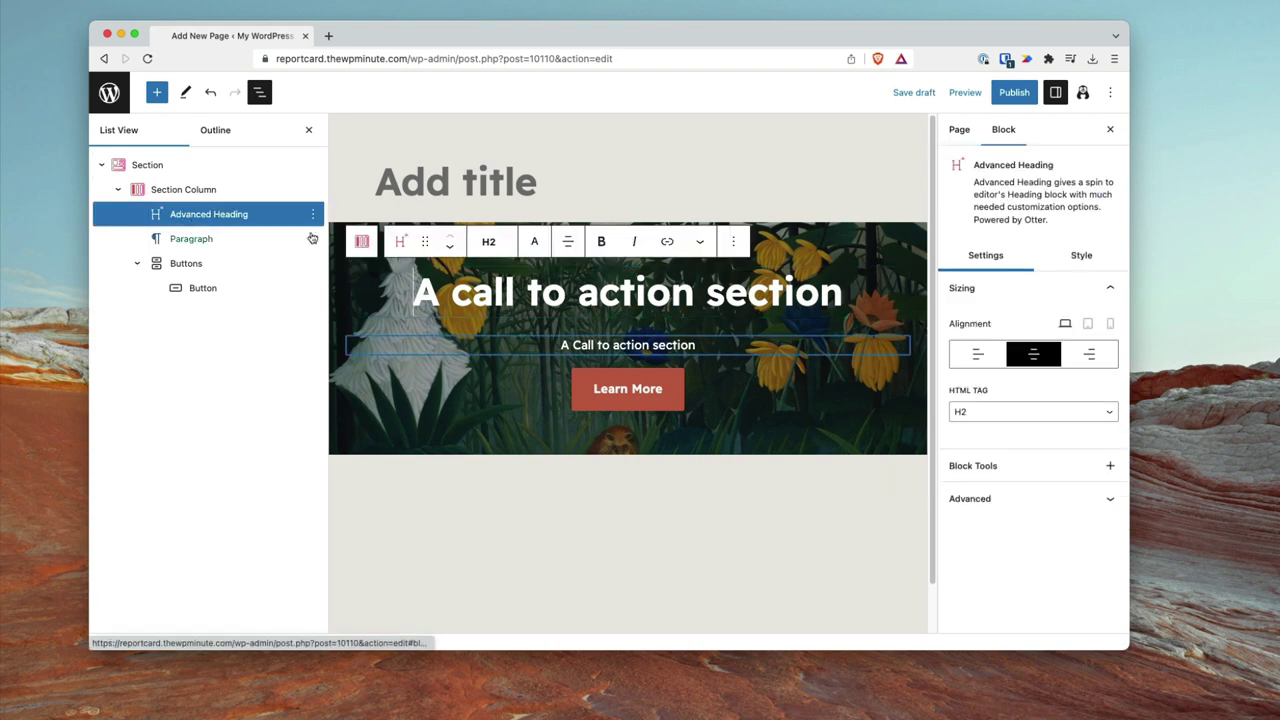
{"action": "left_click", "coordinate": [232, 192]}
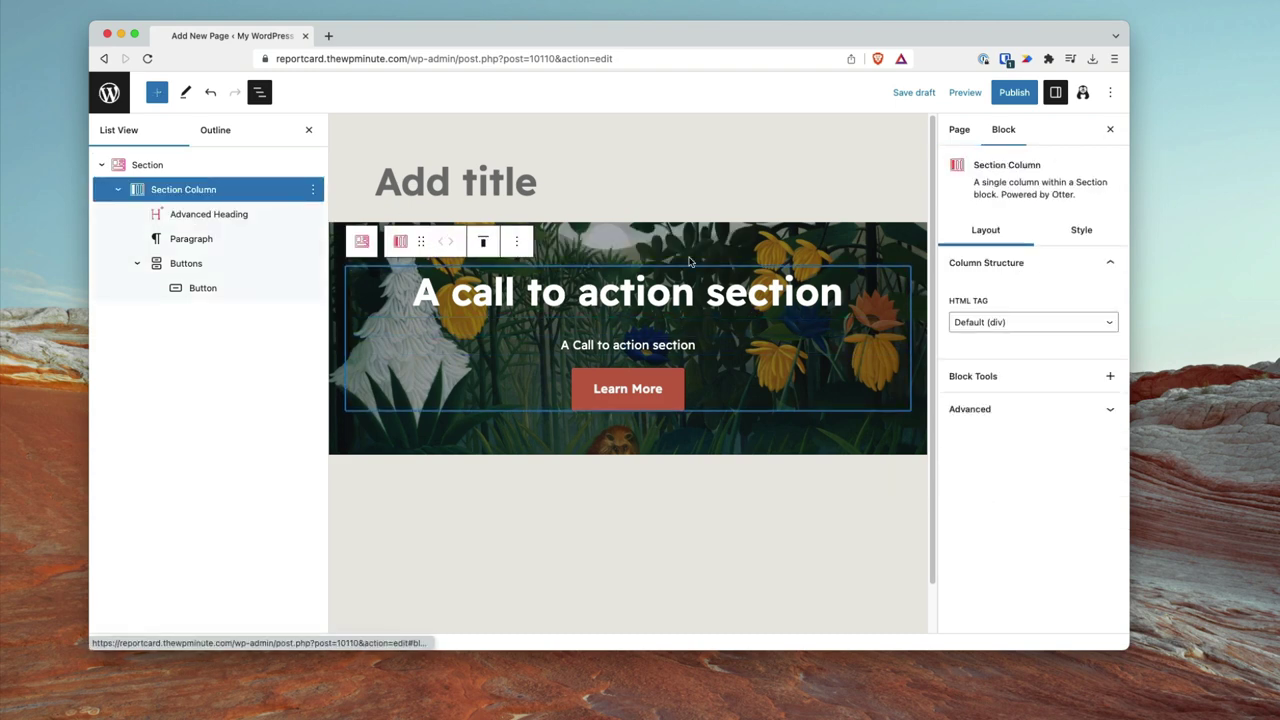
{"action": "left_click", "coordinate": [1107, 379]}
{"action": "left_click", "coordinate": [1075, 301]}
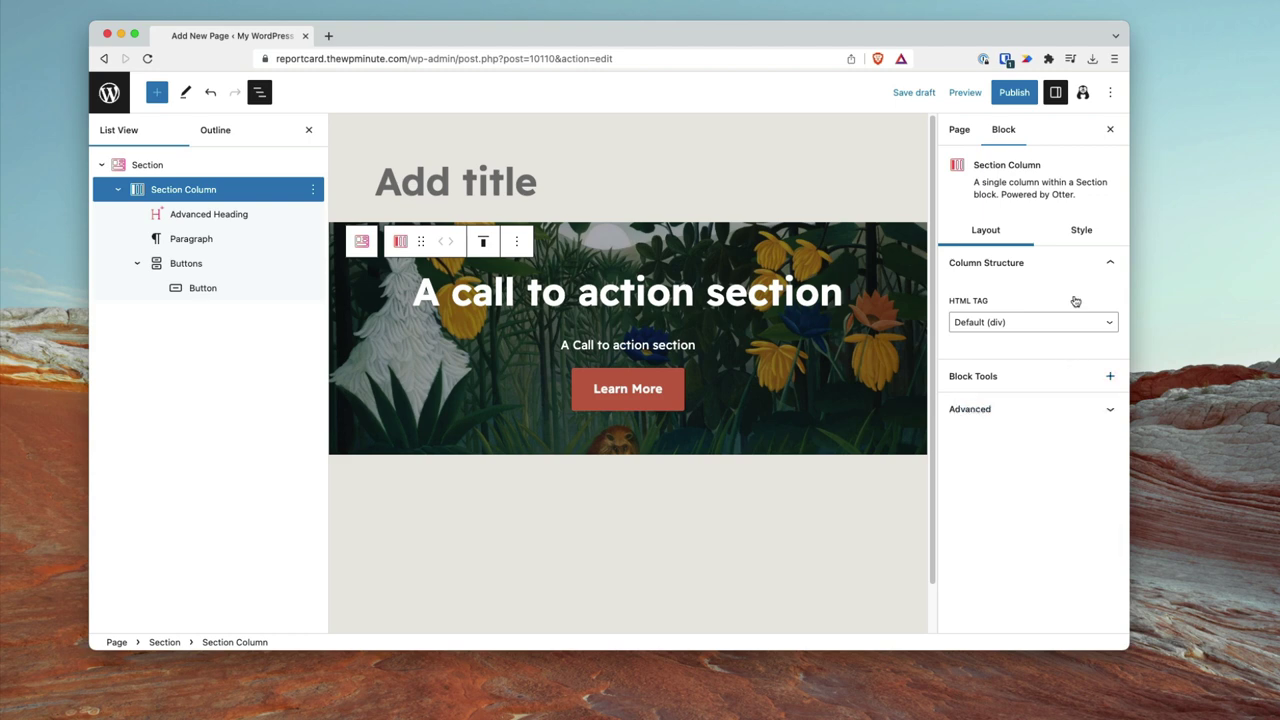
Expand the Background & Content, Border and Advanced groups in the Section Column's style settings
{"action": "left_click", "coordinate": [1081, 232]}
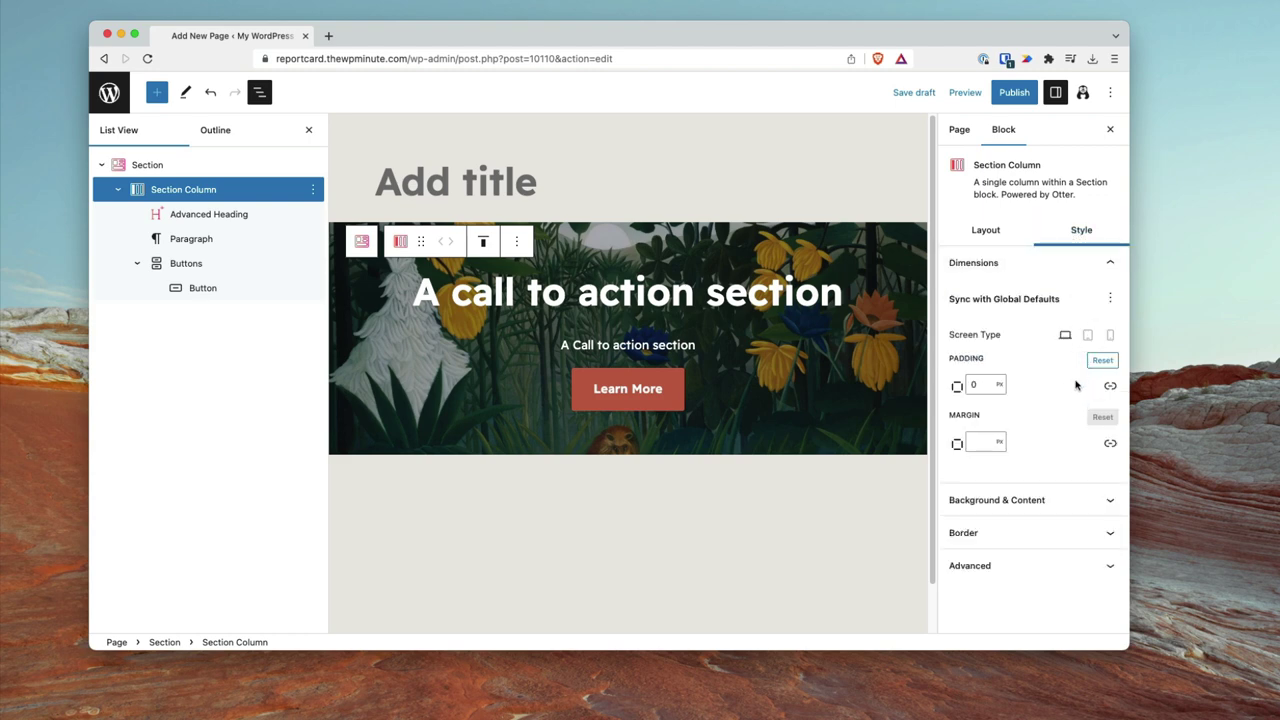
{"action": "left_click", "coordinate": [1094, 500]}
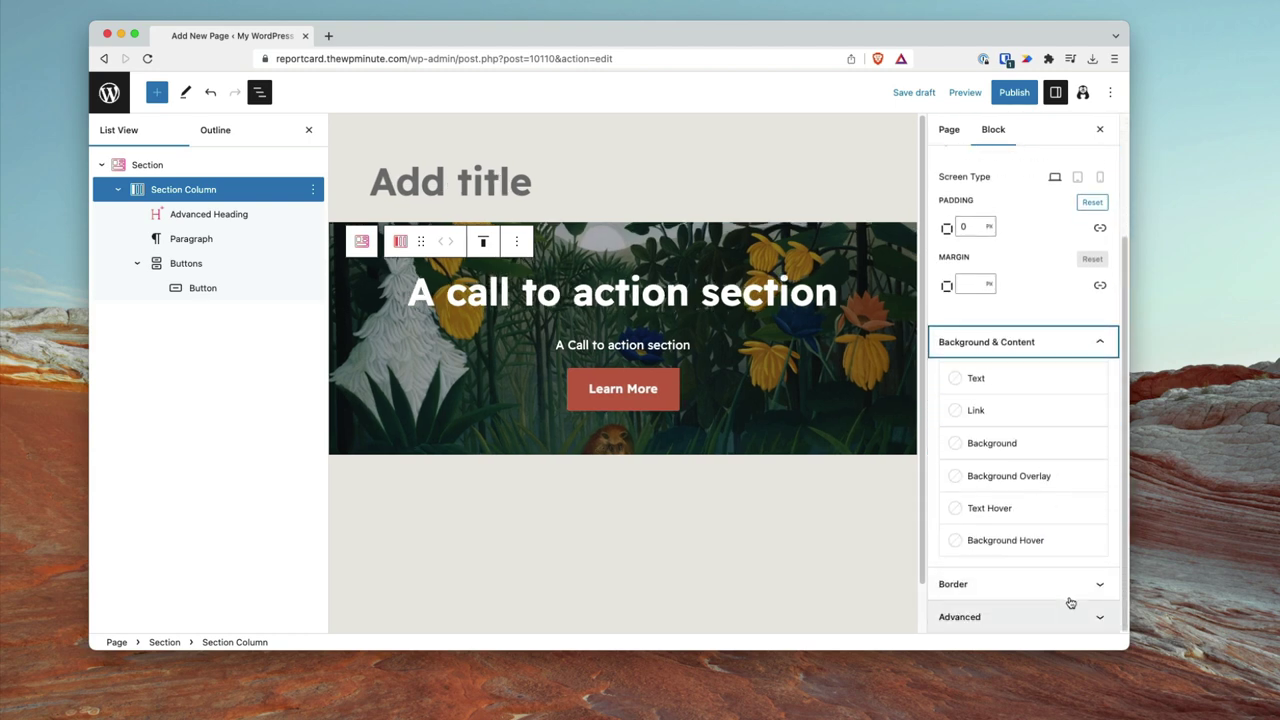
{"action": "left_click", "coordinate": [1063, 589]}
{"action": "left_click", "coordinate": [1049, 608]}
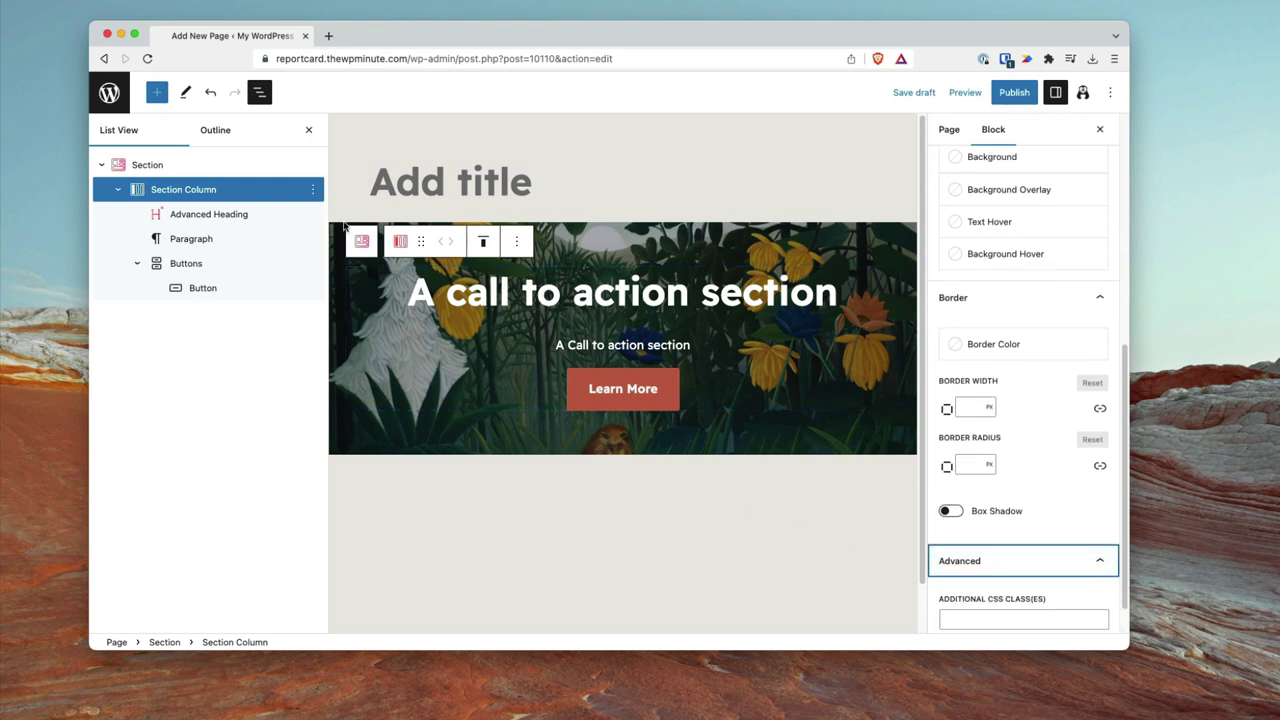
Review the Section Column's dimension, color and border options, switching Box Shadow on and back off
{"action": "scroll", "coordinate": [1052, 330], "scroll_direction": "up", "scroll_amount": 5}
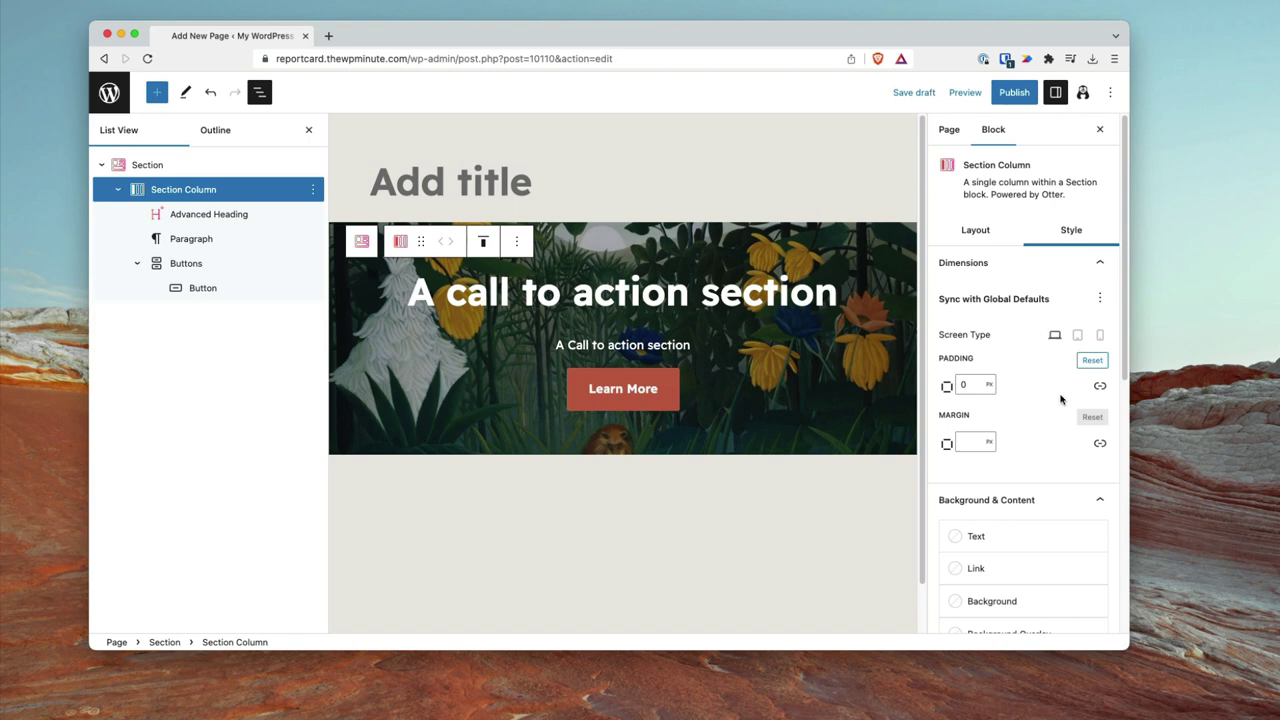
{"action": "scroll", "coordinate": [1060, 399], "scroll_direction": "down", "scroll_amount": 3}
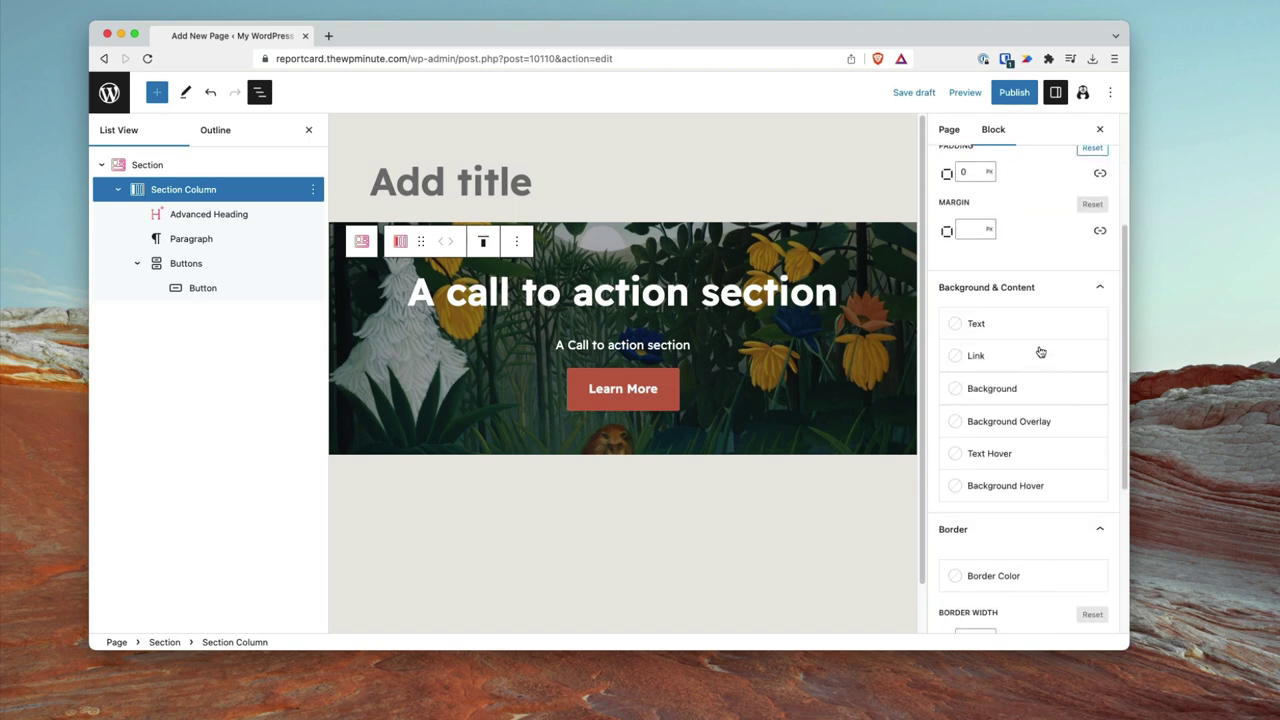
{"action": "scroll", "coordinate": [1034, 396], "scroll_direction": "down", "scroll_amount": 1}
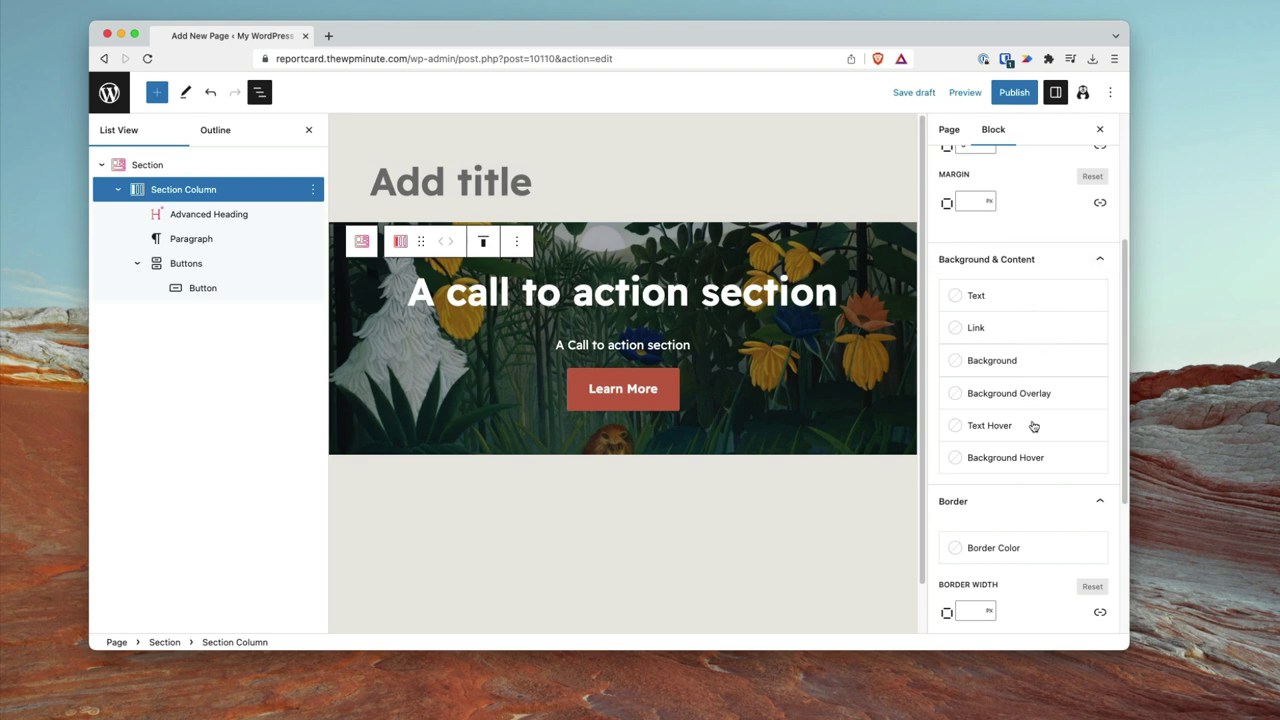
{"action": "scroll", "coordinate": [1025, 409], "scroll_direction": "down", "scroll_amount": 3}
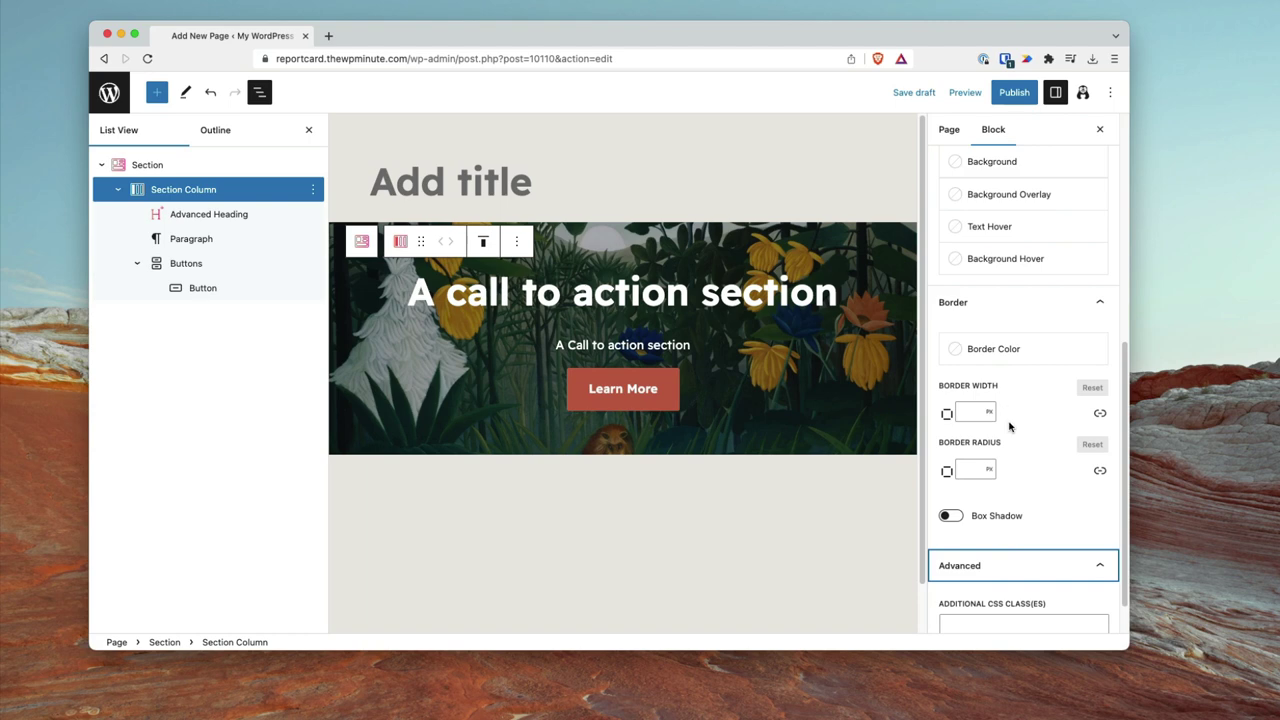
{"action": "scroll", "coordinate": [1012, 450], "scroll_direction": "down", "scroll_amount": 1}
{"action": "left_click", "coordinate": [1015, 478]}
{"action": "left_click", "coordinate": [1015, 478]}
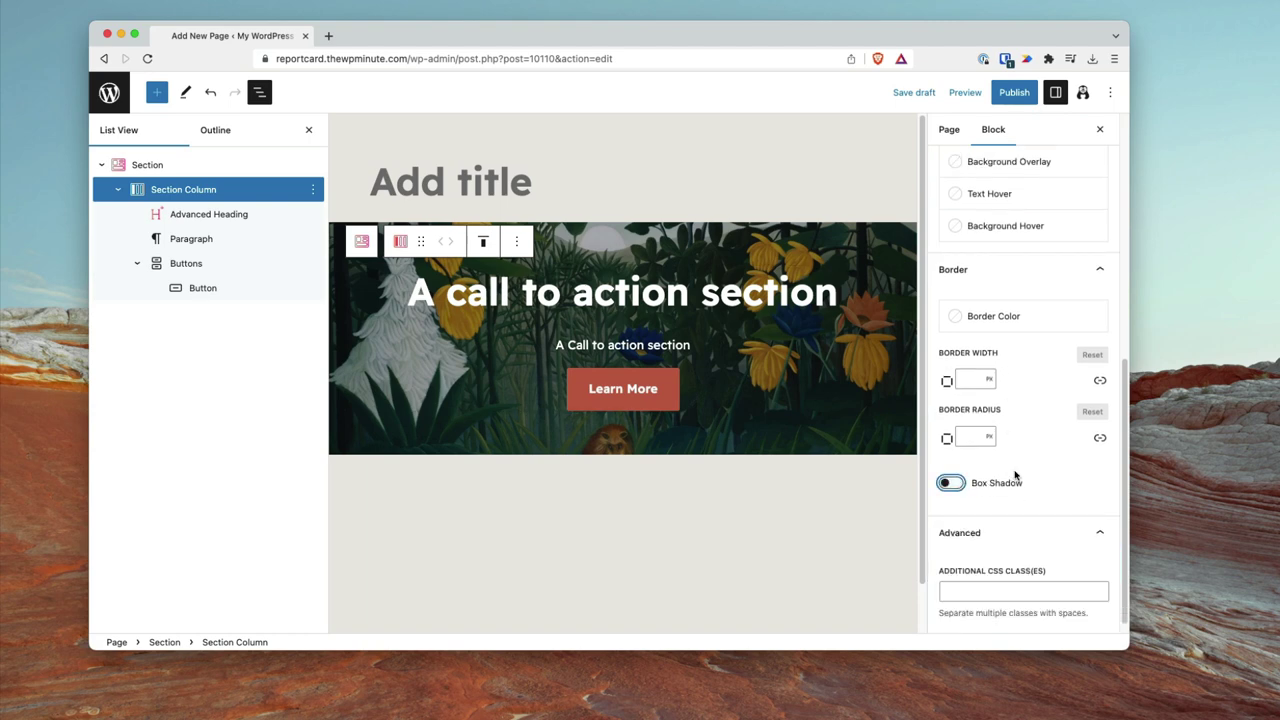
{"action": "scroll", "coordinate": [1043, 433], "scroll_direction": "up", "scroll_amount": 5}
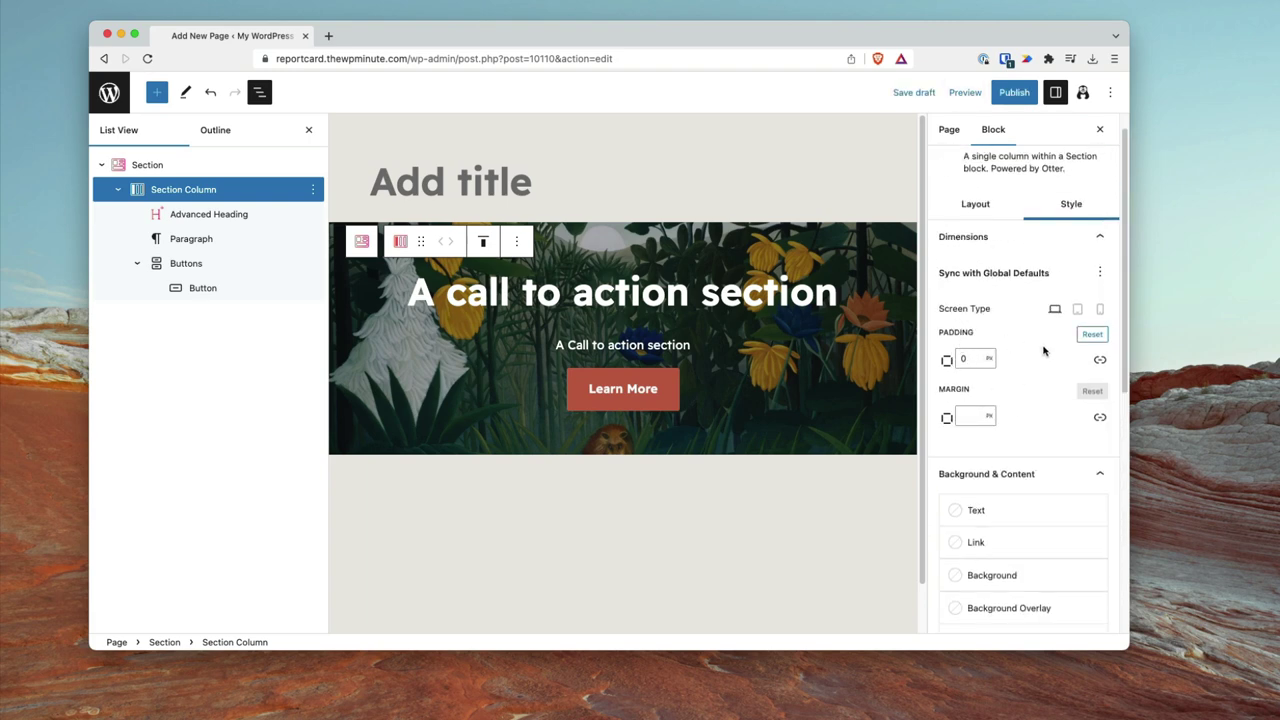
Preview the call to action section in the tablet, desktop and mobile screen types from the Section Column's Dimensions settings
{"action": "left_click", "coordinate": [1077, 312]}
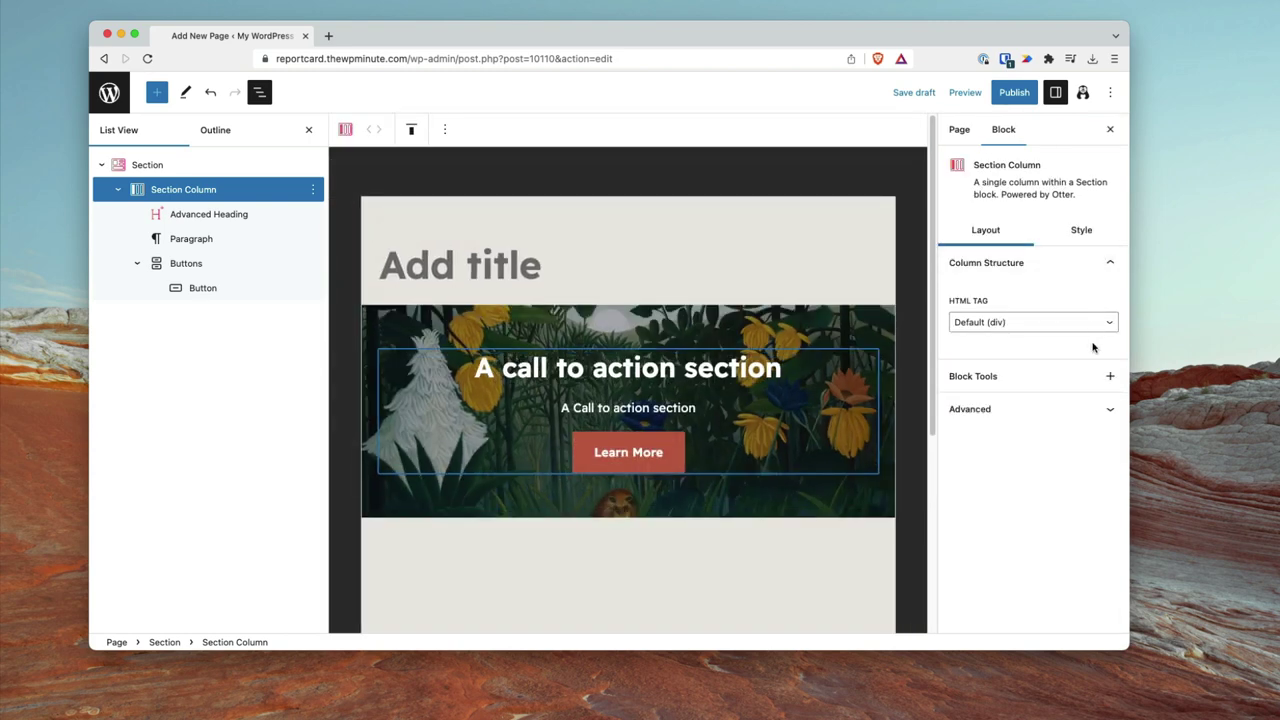
{"action": "left_click", "coordinate": [1081, 230]}
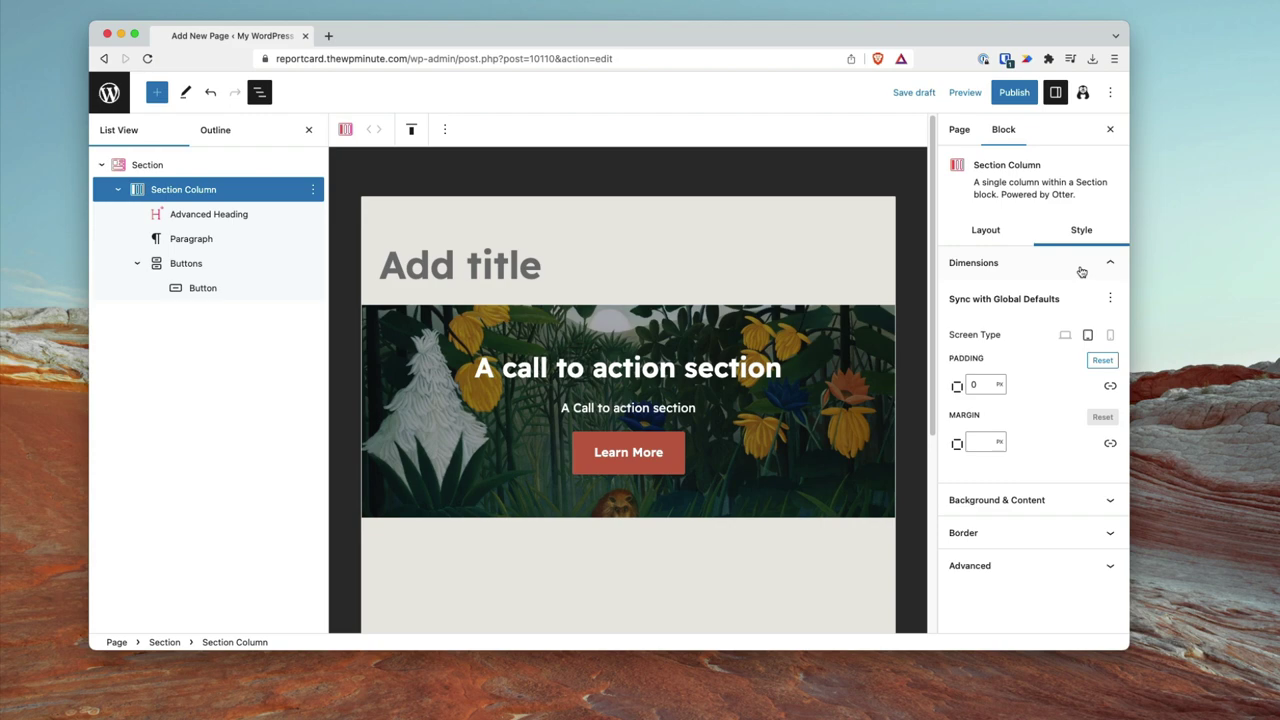
{"action": "left_click", "coordinate": [1107, 337]}
{"action": "left_click", "coordinate": [1088, 337]}
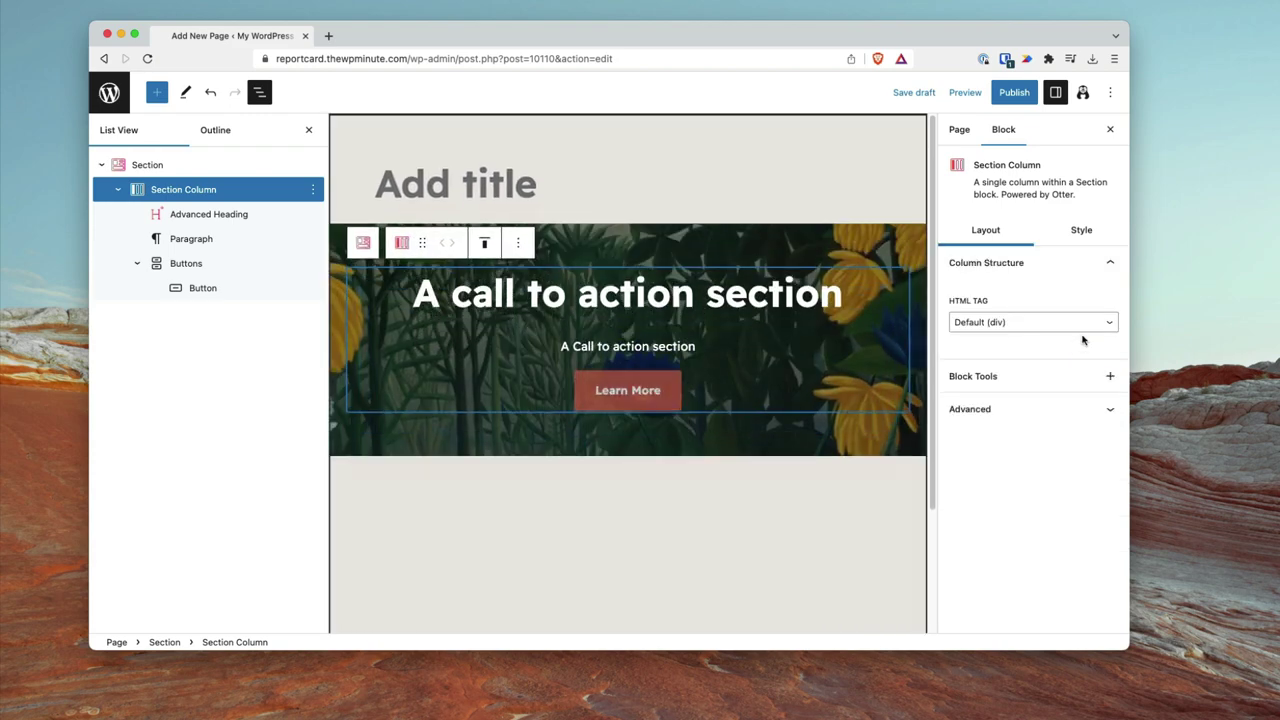
{"action": "left_click", "coordinate": [1083, 238]}
{"action": "left_click", "coordinate": [1088, 337]}
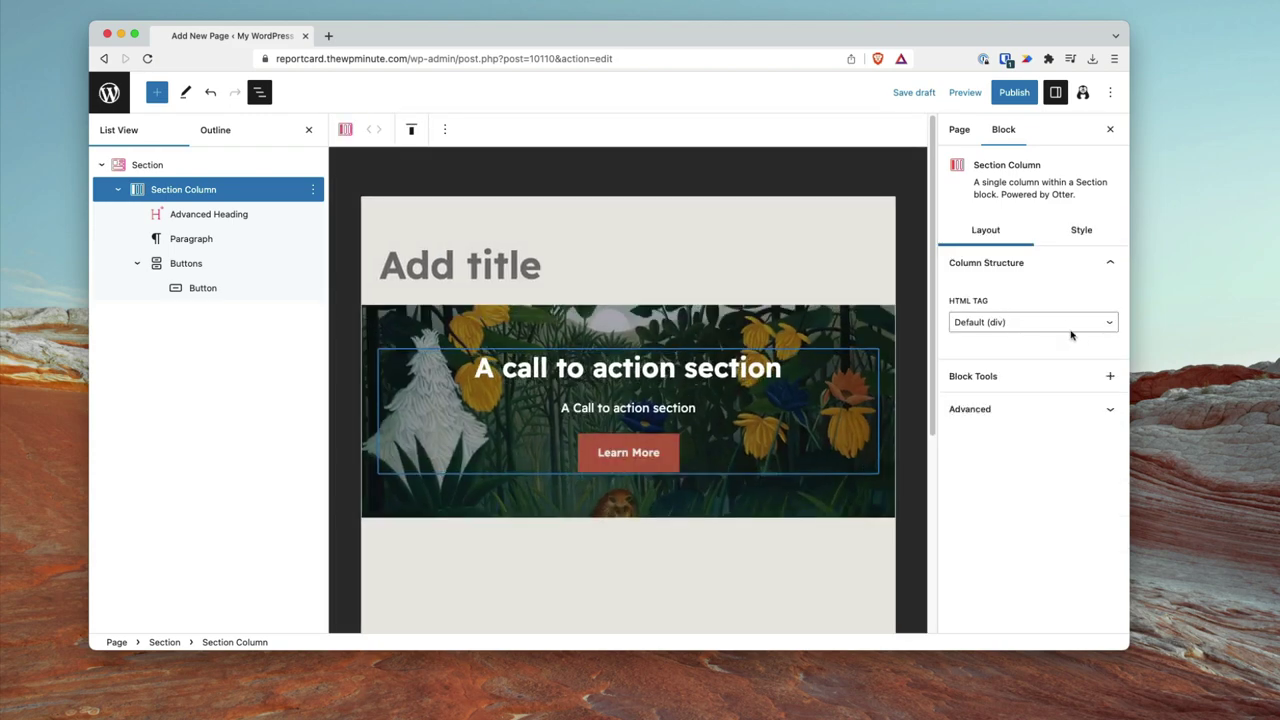
{"action": "left_click", "coordinate": [1081, 238]}
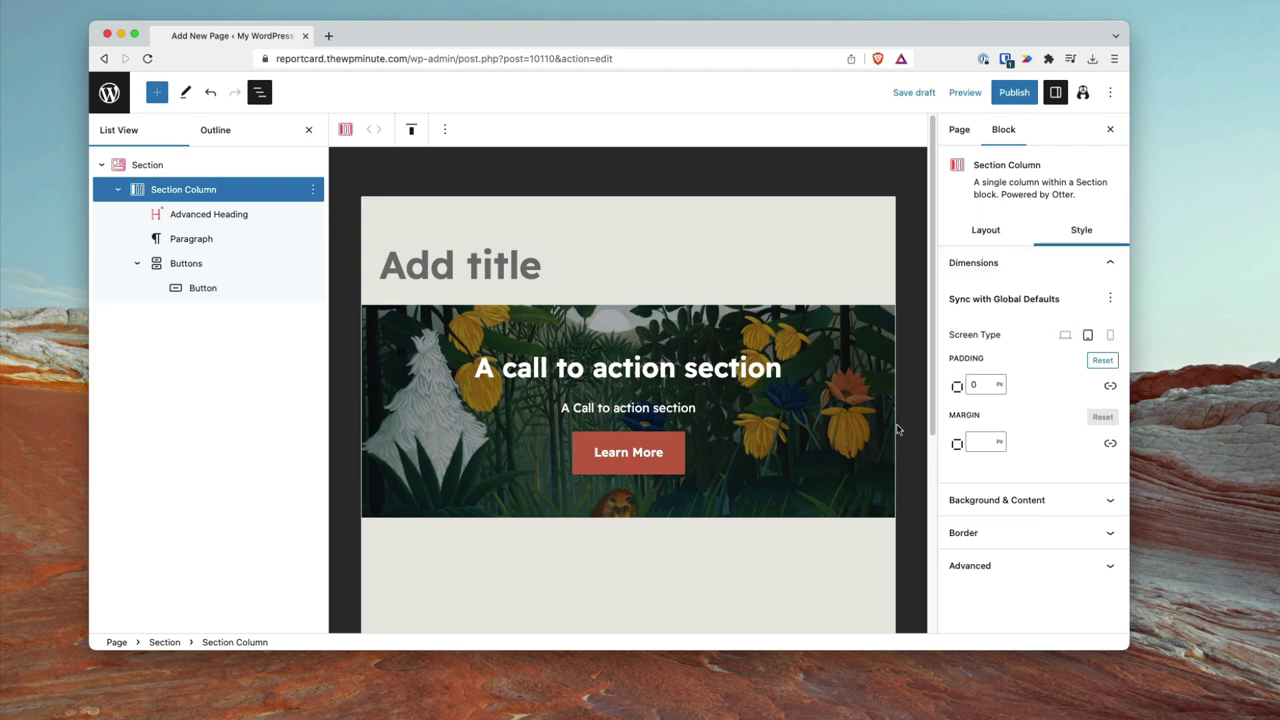
{"action": "scroll", "coordinate": [850, 440], "scroll_direction": "down", "scroll_amount": 1}
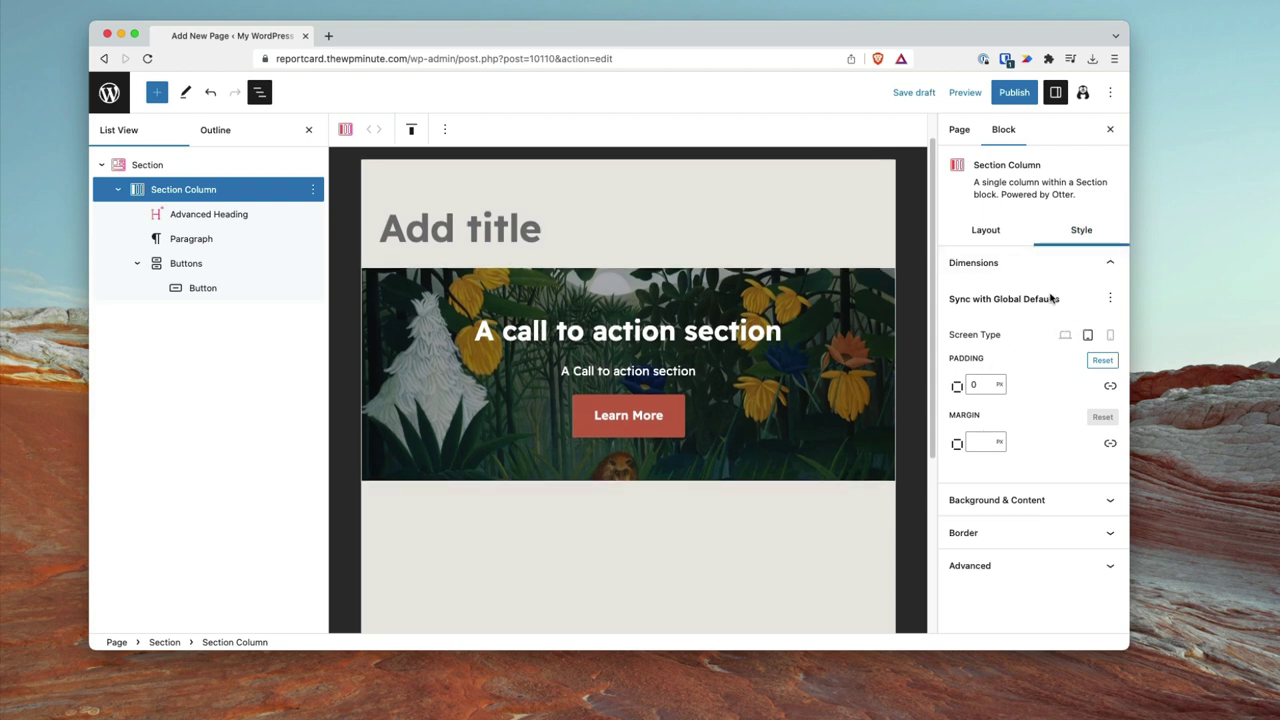
{"action": "left_click", "coordinate": [1110, 335]}
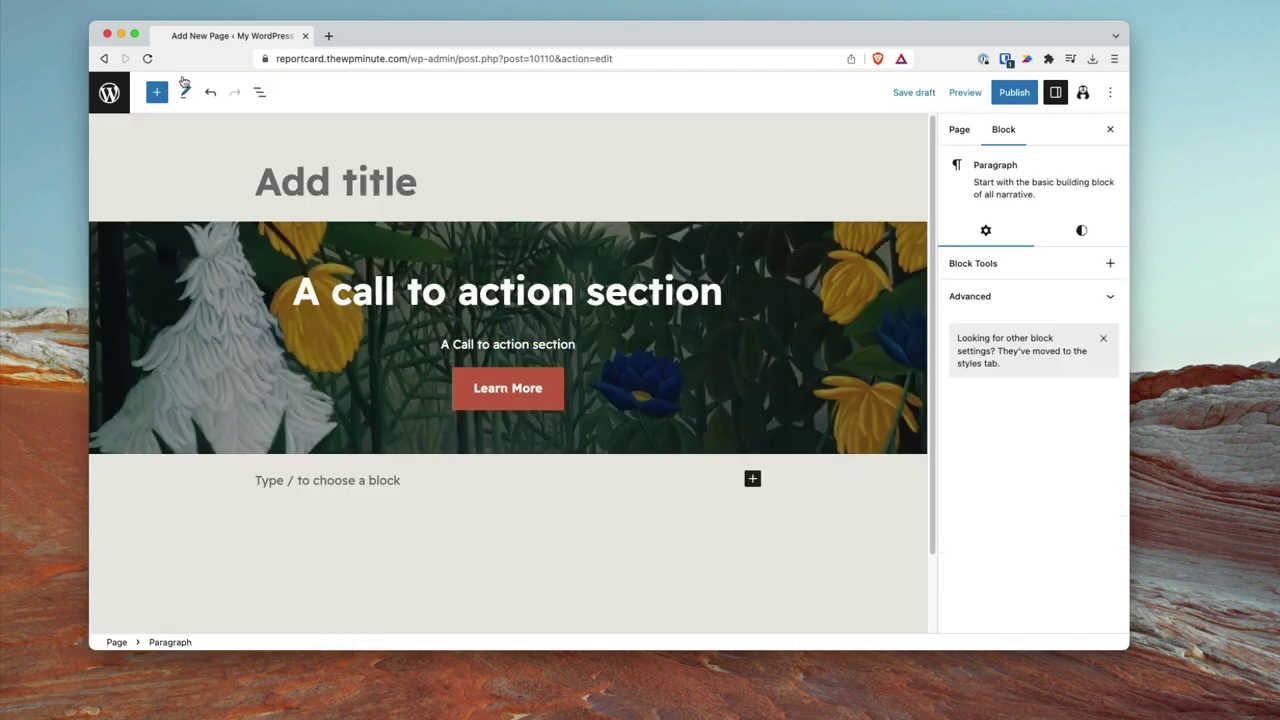
Insert the Hero section pattern from the Raft Patterns category below the call to action section
{"action": "left_click", "coordinate": [157, 92]}
{"action": "left_click", "coordinate": [184, 173]}
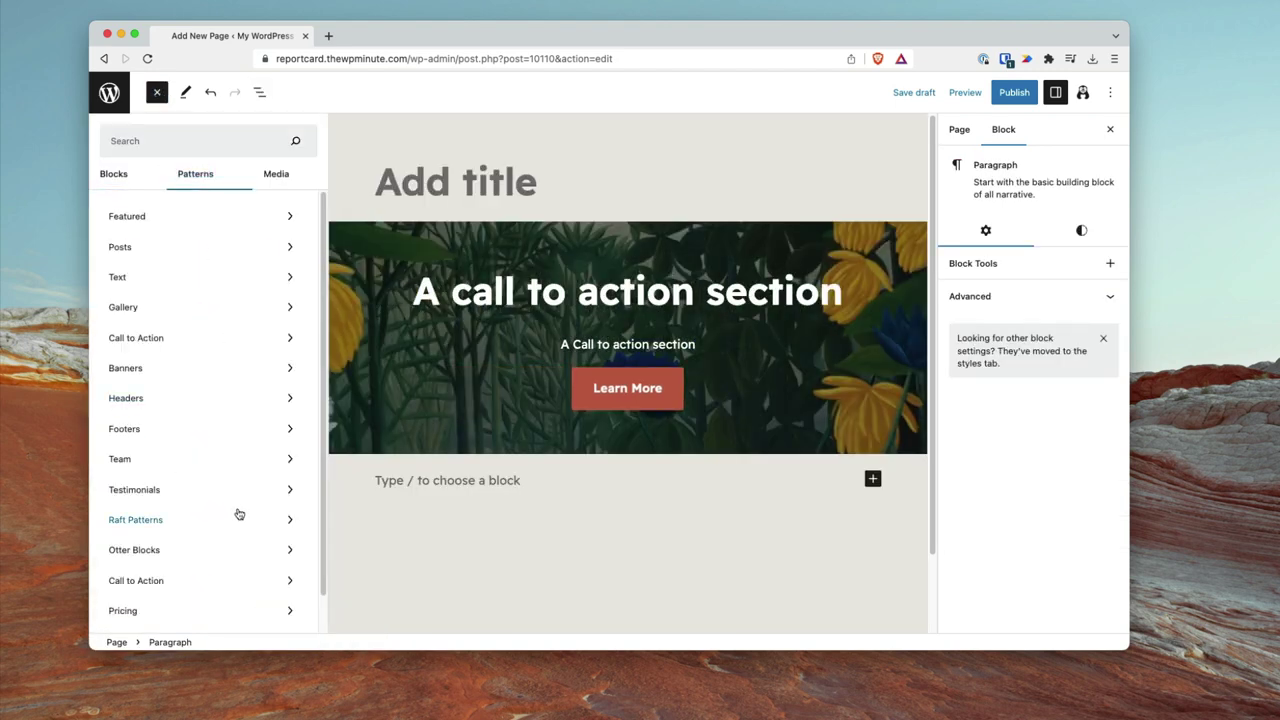
{"action": "left_click", "coordinate": [205, 527]}
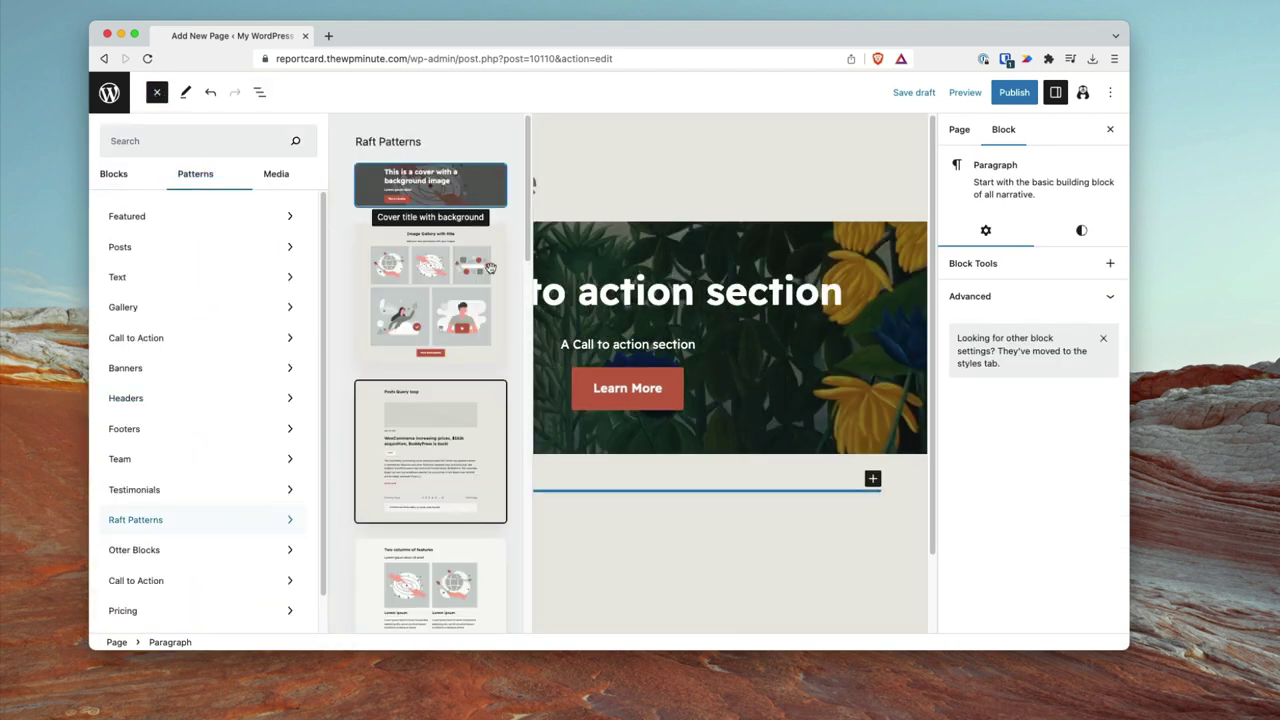
{"action": "scroll", "coordinate": [430, 350], "scroll_direction": "down", "scroll_amount": 10}
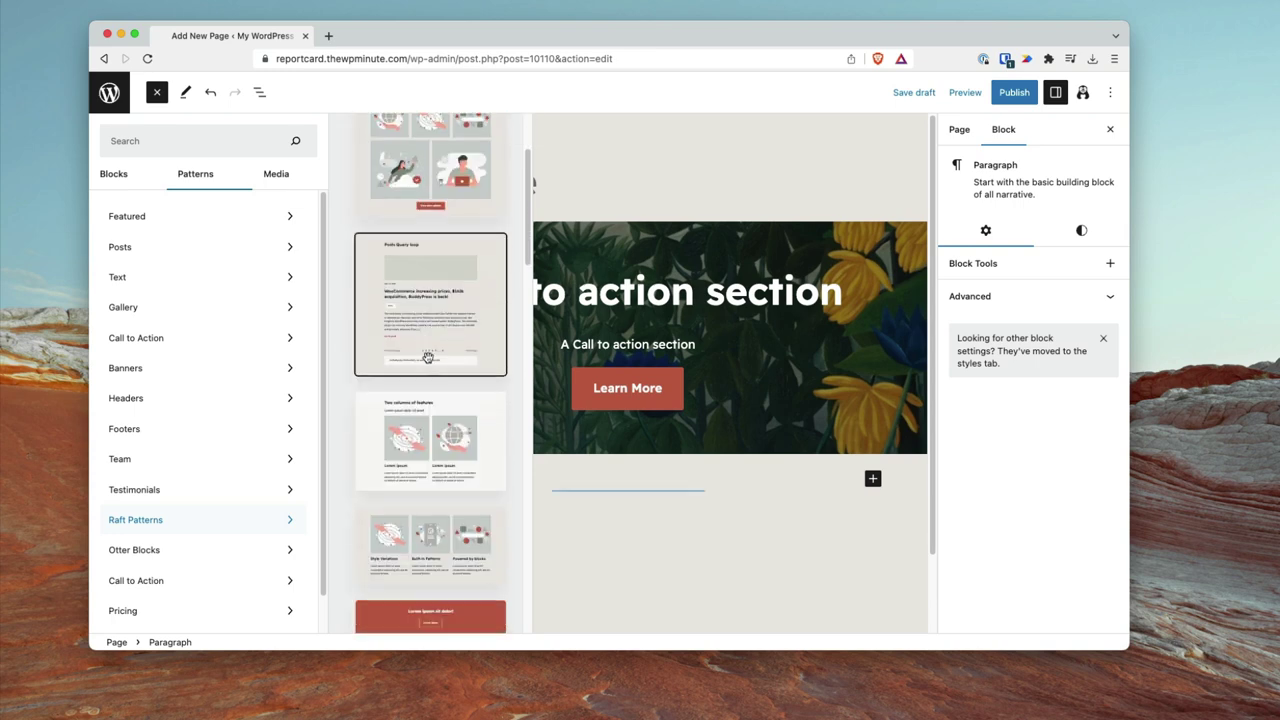
{"action": "scroll", "coordinate": [446, 420], "scroll_direction": "down", "scroll_amount": 4}
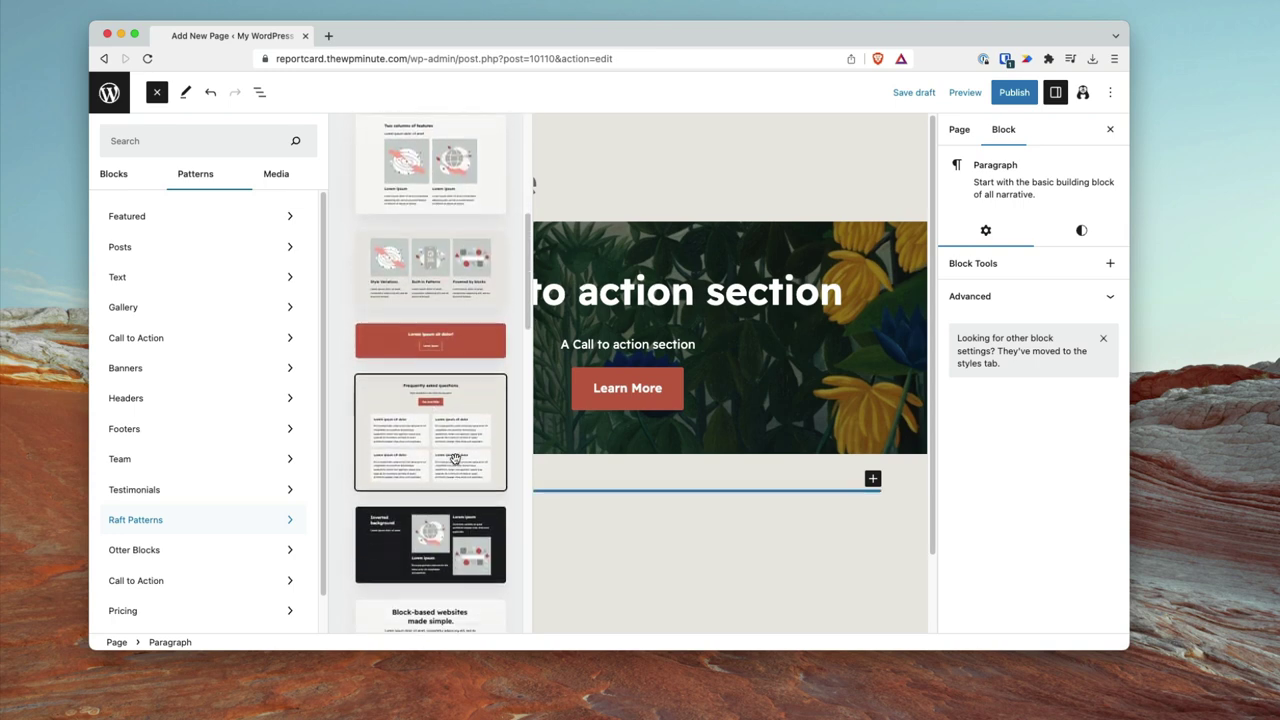
{"action": "scroll", "coordinate": [471, 512], "scroll_direction": "down", "scroll_amount": 5}
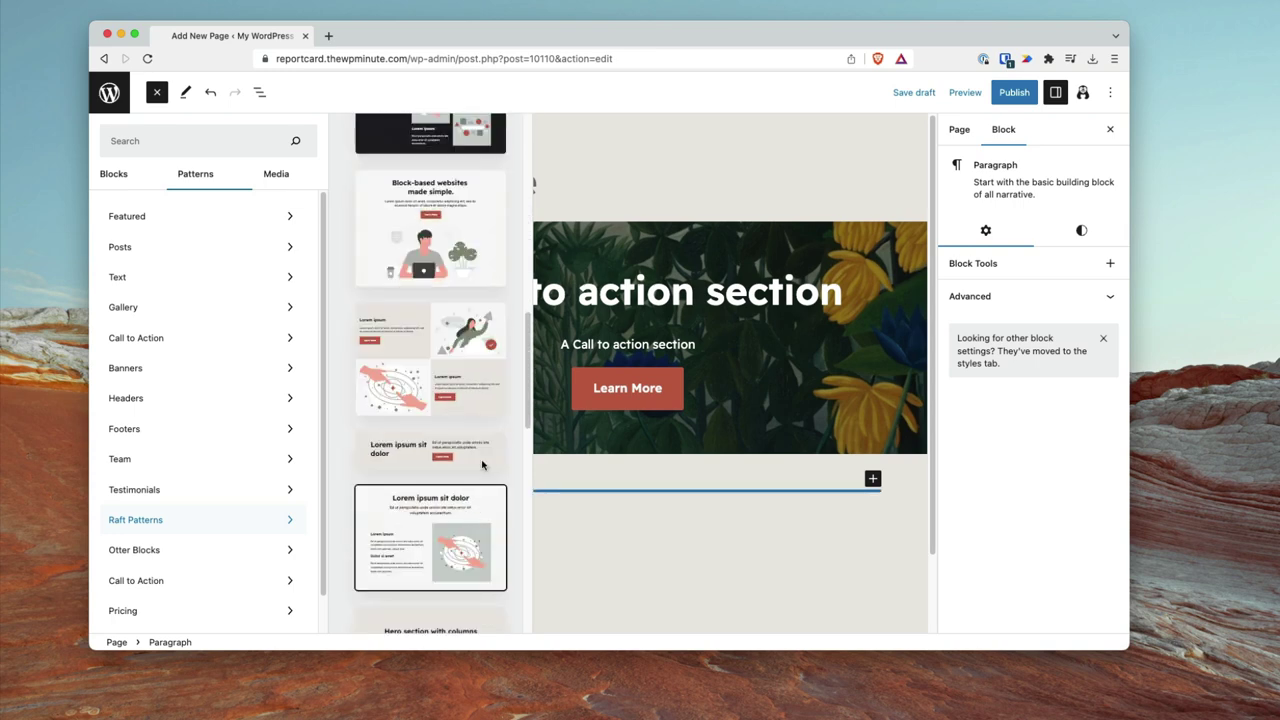
{"action": "left_click", "coordinate": [456, 237]}
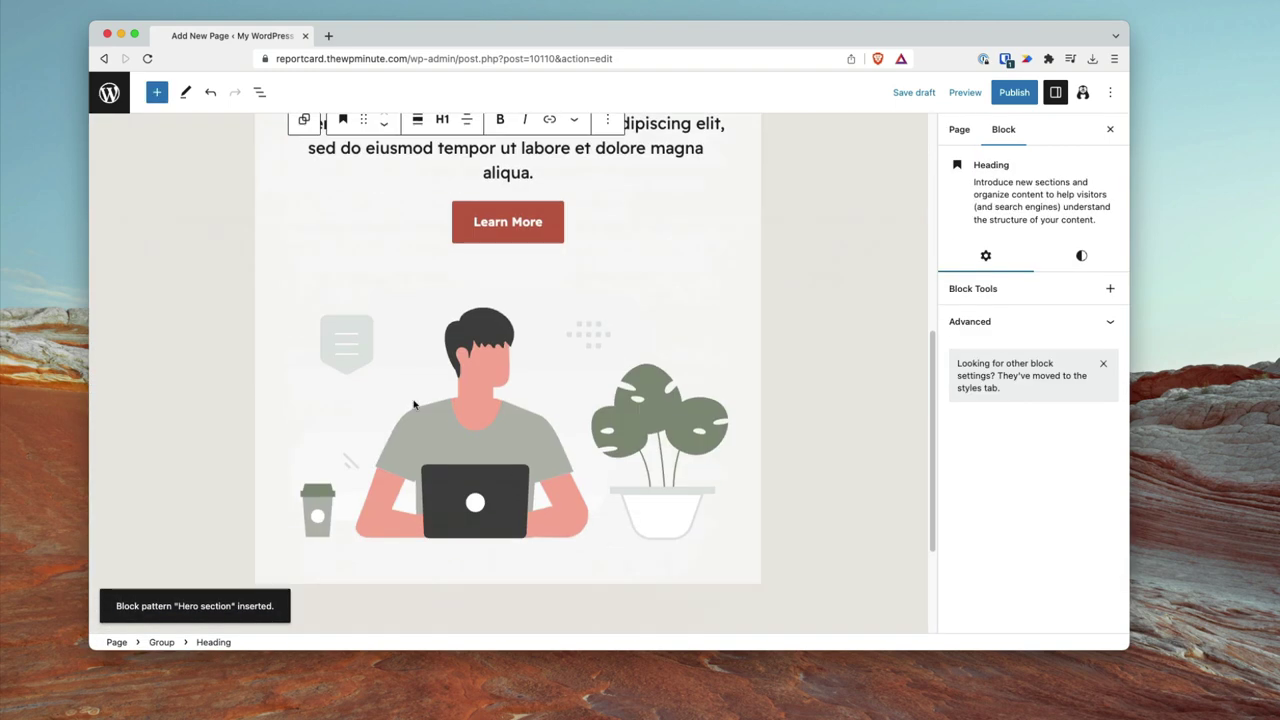
Select the hero section's Group block and switch its "Inner blocks use content width" option off and back on
{"action": "left_click", "coordinate": [280, 338]}
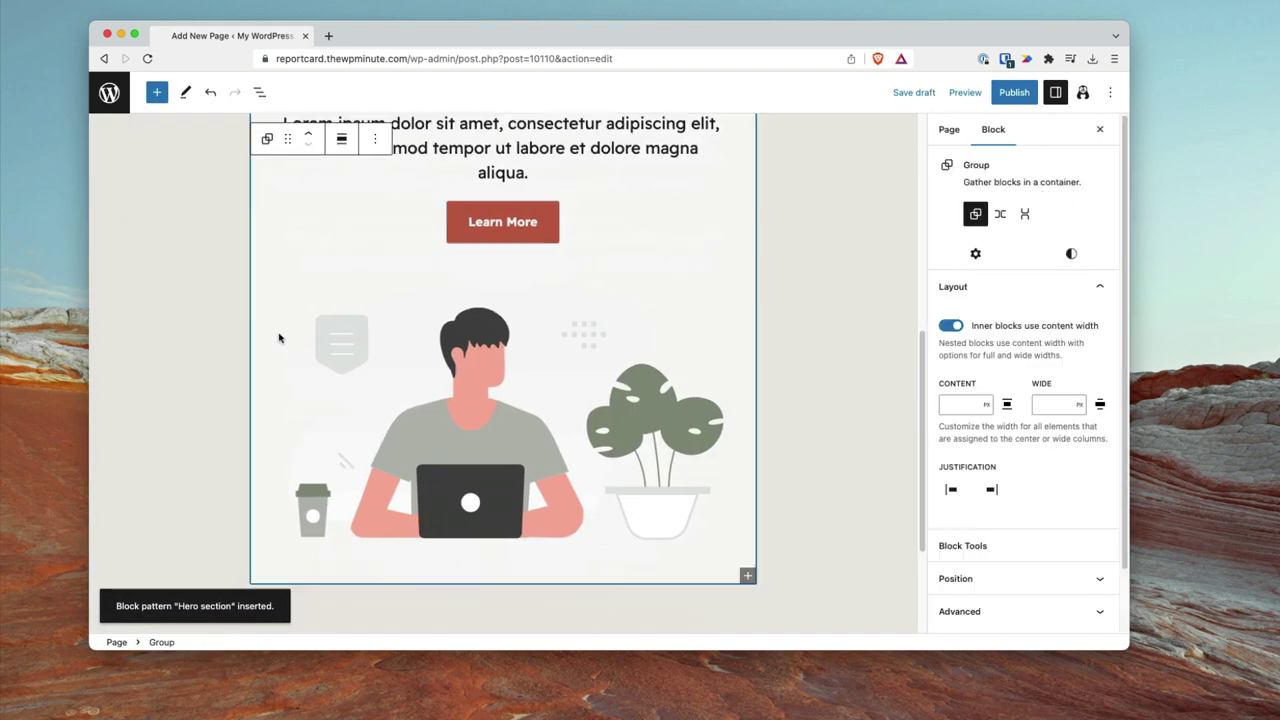
{"action": "scroll", "coordinate": [560, 360], "scroll_direction": "up", "scroll_amount": 4}
{"action": "scroll", "coordinate": [656, 366], "scroll_direction": "up", "scroll_amount": 4}
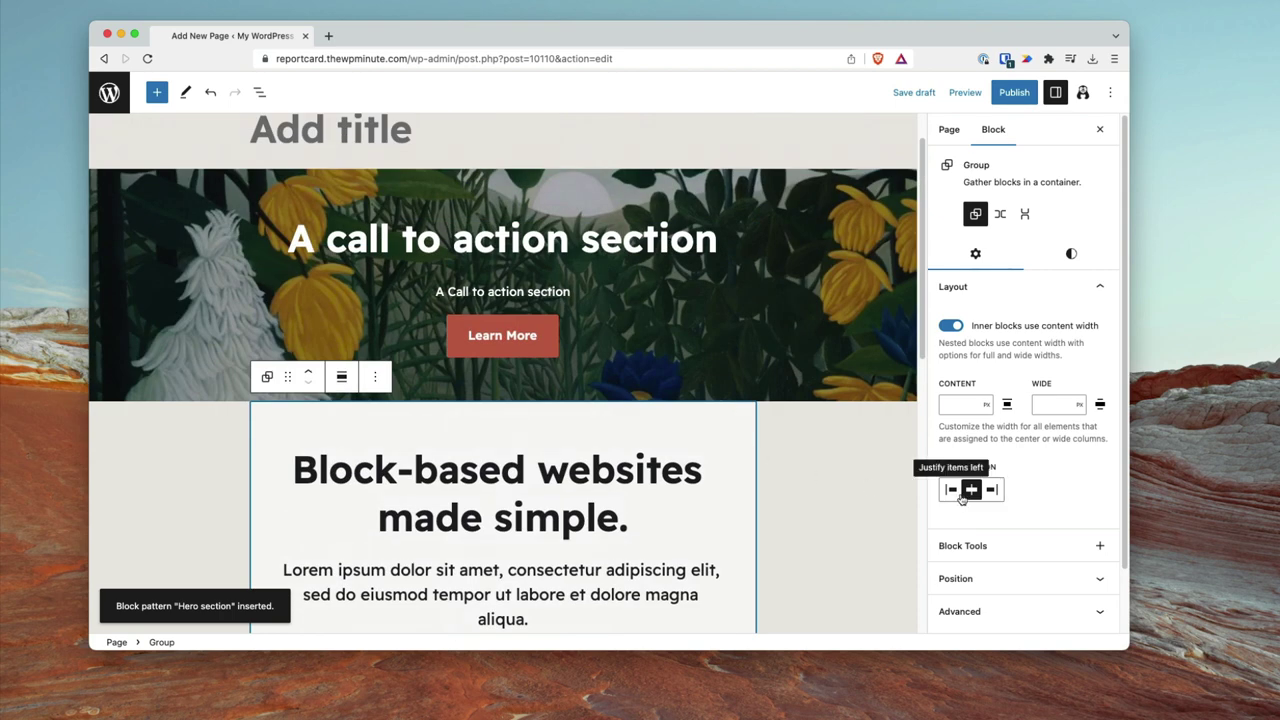
{"action": "left_click", "coordinate": [957, 327]}
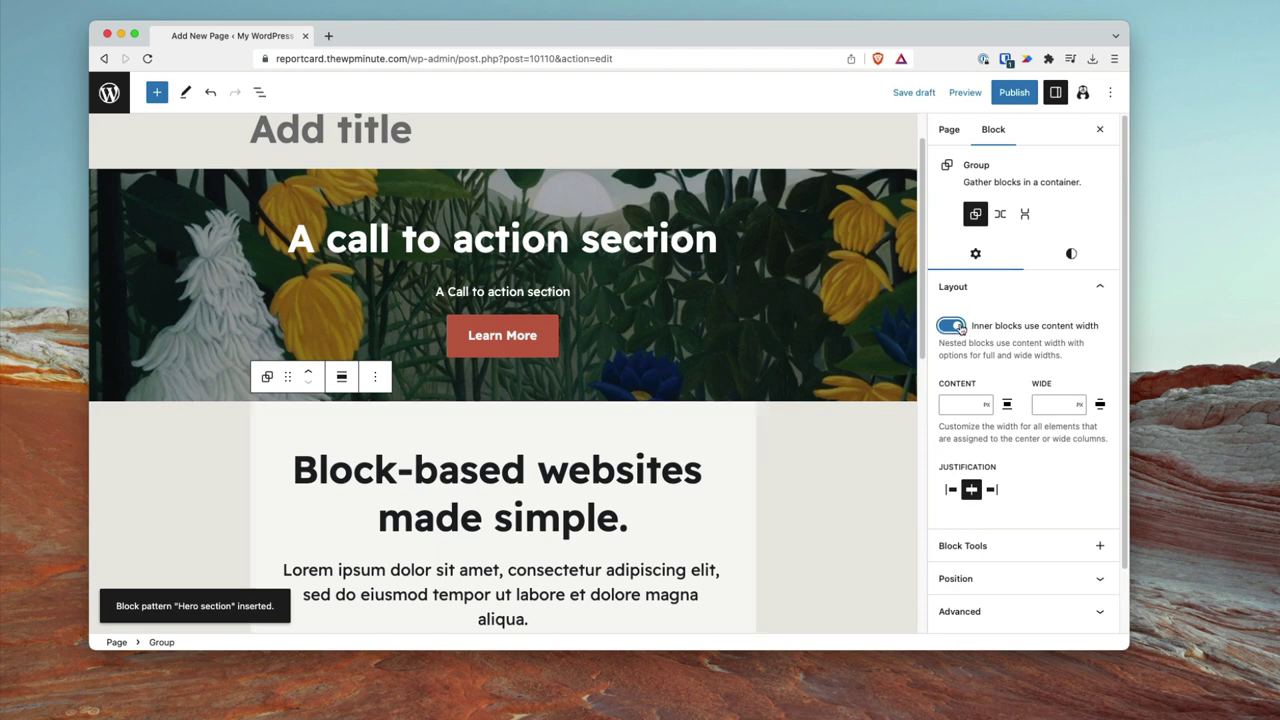
{"action": "left_click", "coordinate": [960, 327]}
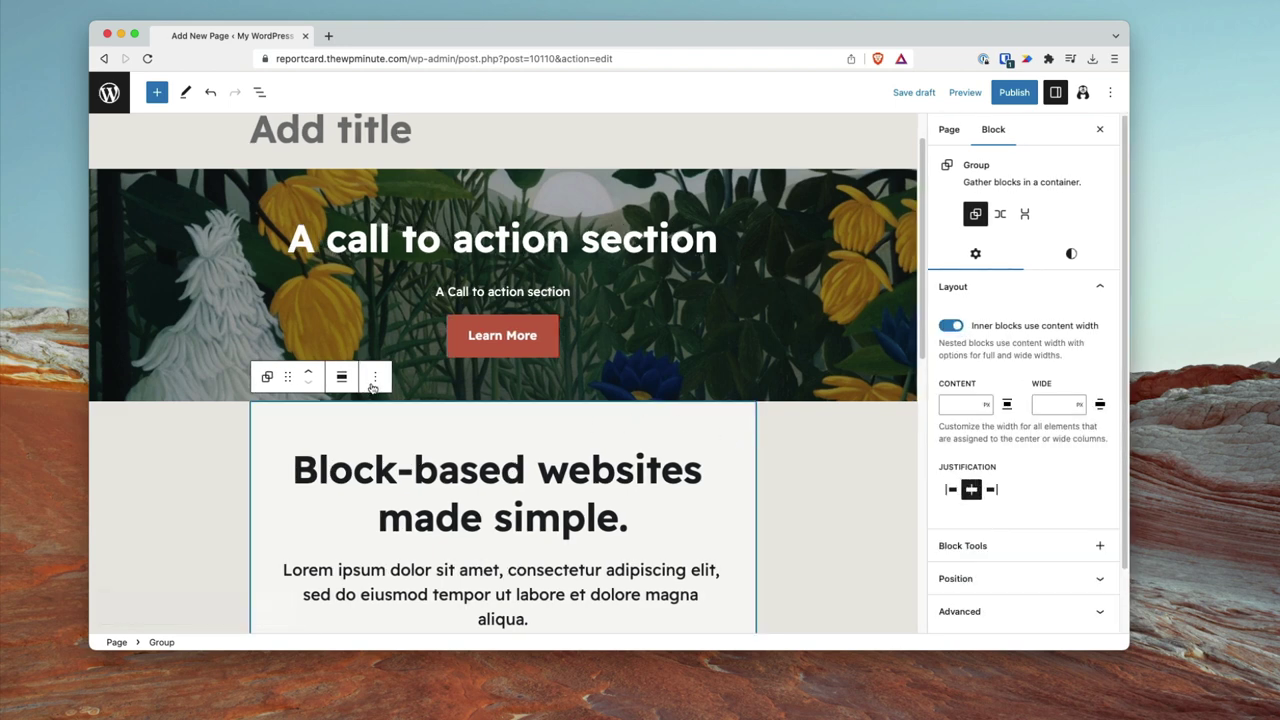
Set the hero section's Group block to full width alignment
{"action": "left_click", "coordinate": [341, 376]}
{"action": "left_click", "coordinate": [392, 478]}
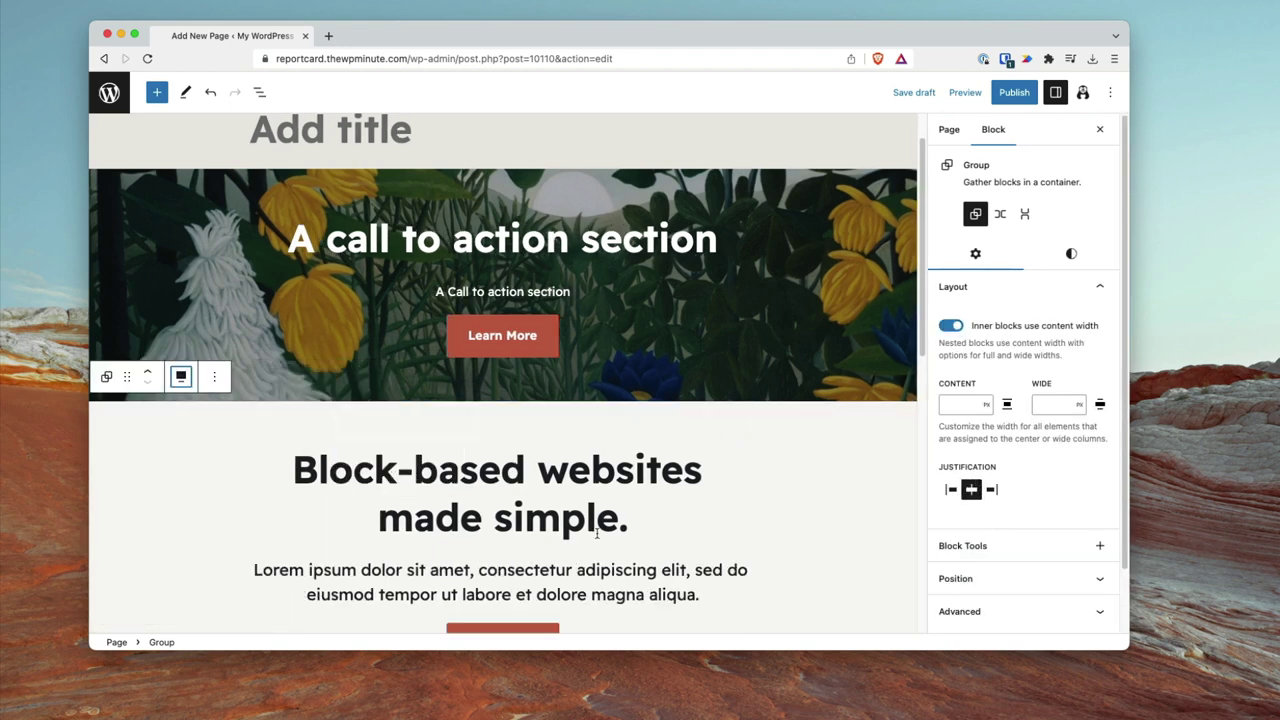
{"action": "scroll", "coordinate": [580, 412], "scroll_direction": "down", "scroll_amount": 5}
{"action": "scroll", "coordinate": [756, 405], "scroll_direction": "down", "scroll_amount": 5}
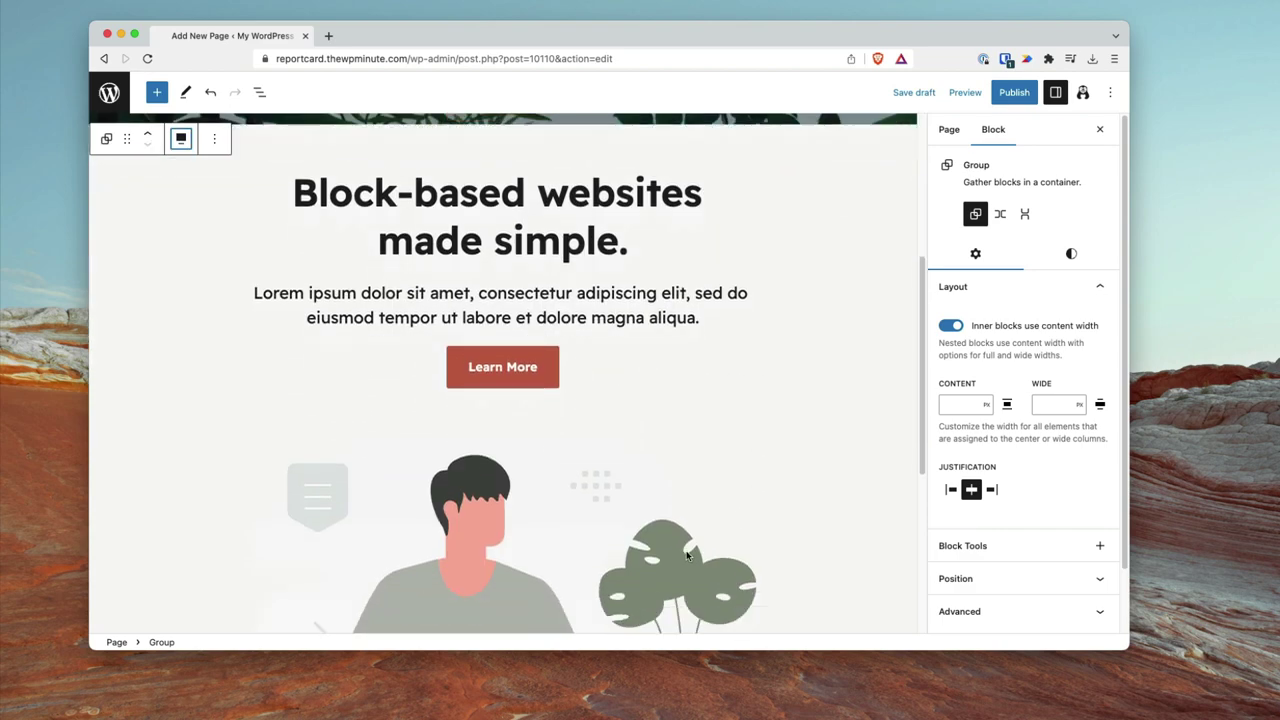
{"action": "scroll", "coordinate": [606, 523], "scroll_direction": "up", "scroll_amount": 10}
{"action": "scroll", "coordinate": [570, 517], "scroll_direction": "down", "scroll_amount": 3}
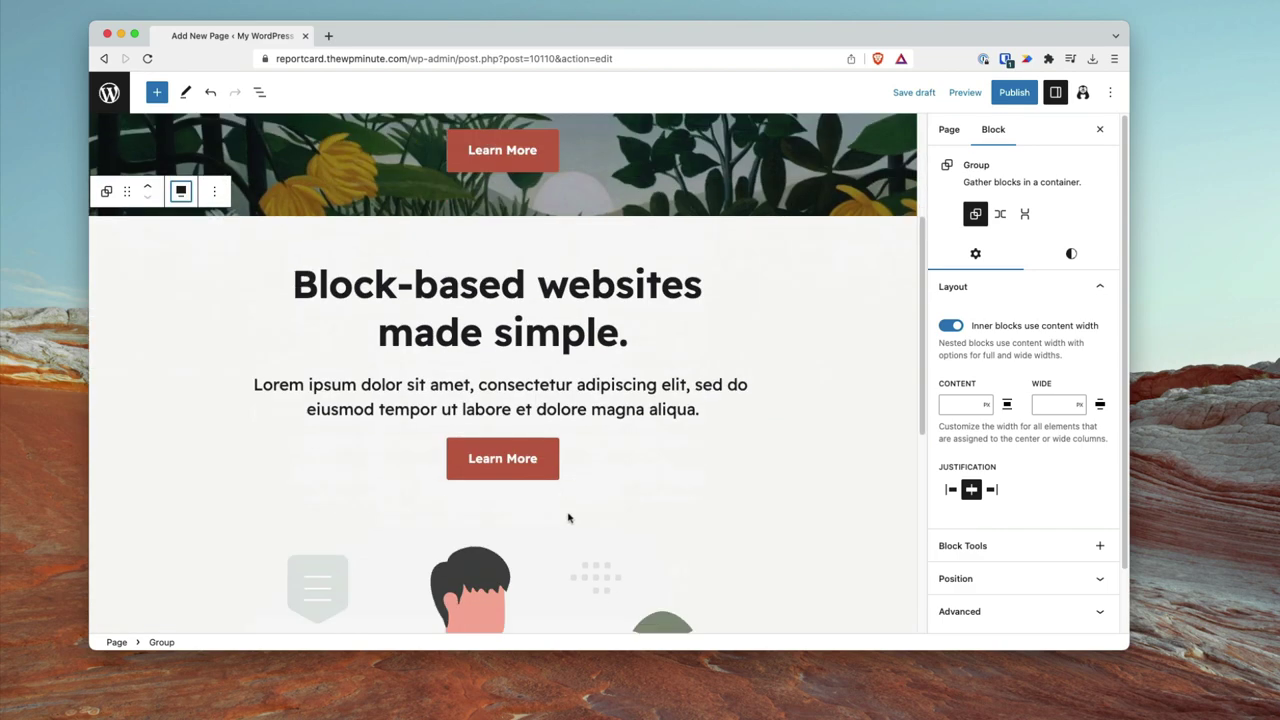
Insert the Posts Query loop pattern from the Raft Patterns category below the hero section
{"action": "left_click", "coordinate": [259, 92]}
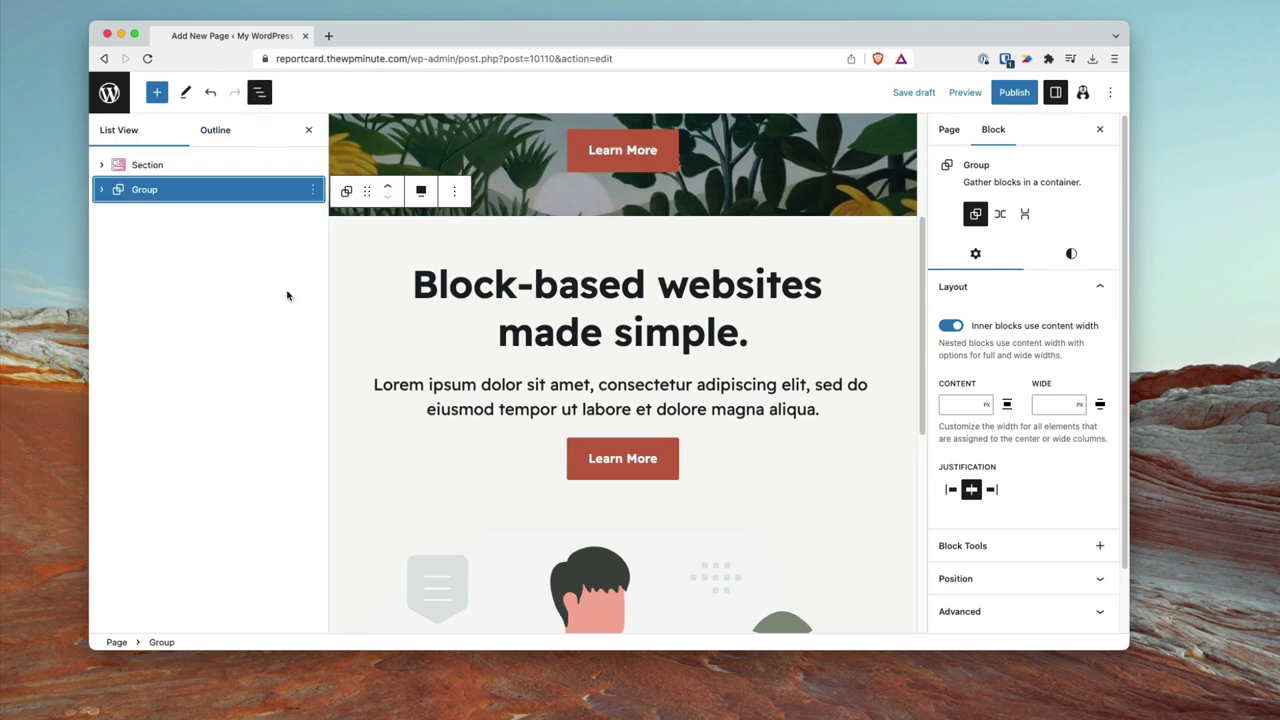
{"action": "left_click", "coordinate": [157, 93]}
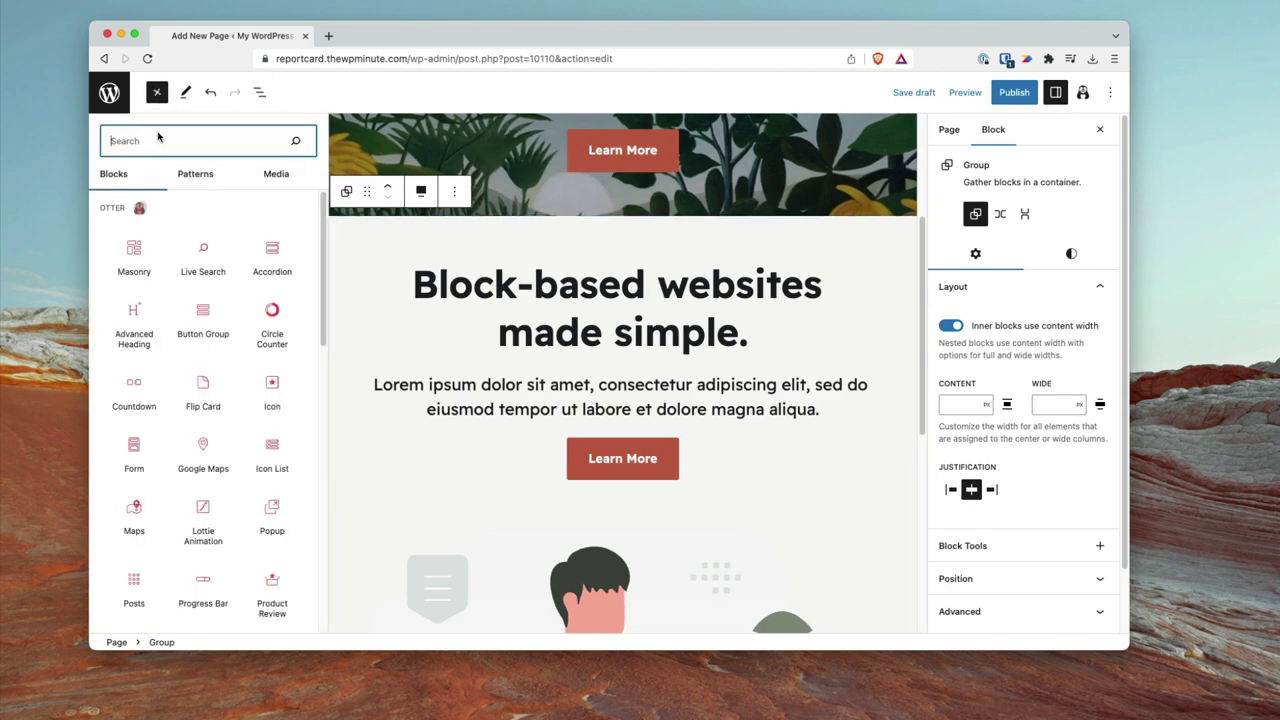
{"action": "left_click", "coordinate": [193, 175]}
{"action": "left_click", "coordinate": [222, 520]}
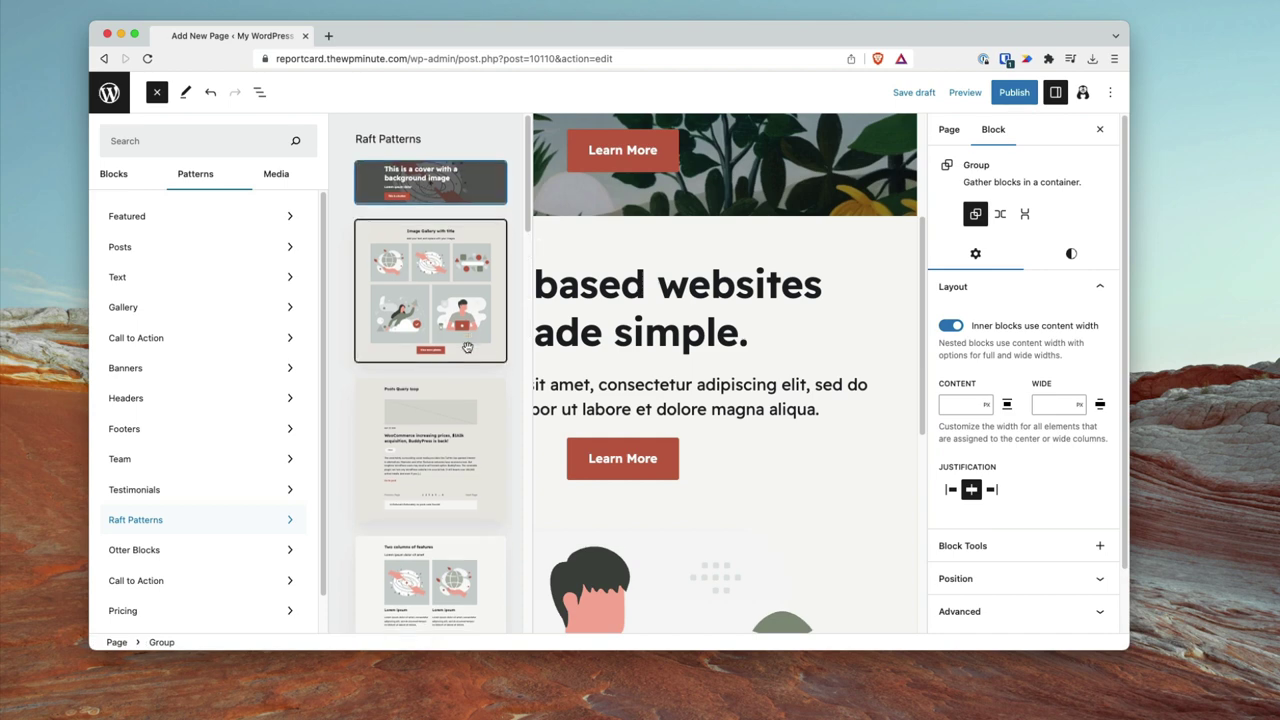
{"action": "scroll", "coordinate": [455, 360], "scroll_direction": "down", "scroll_amount": 5}
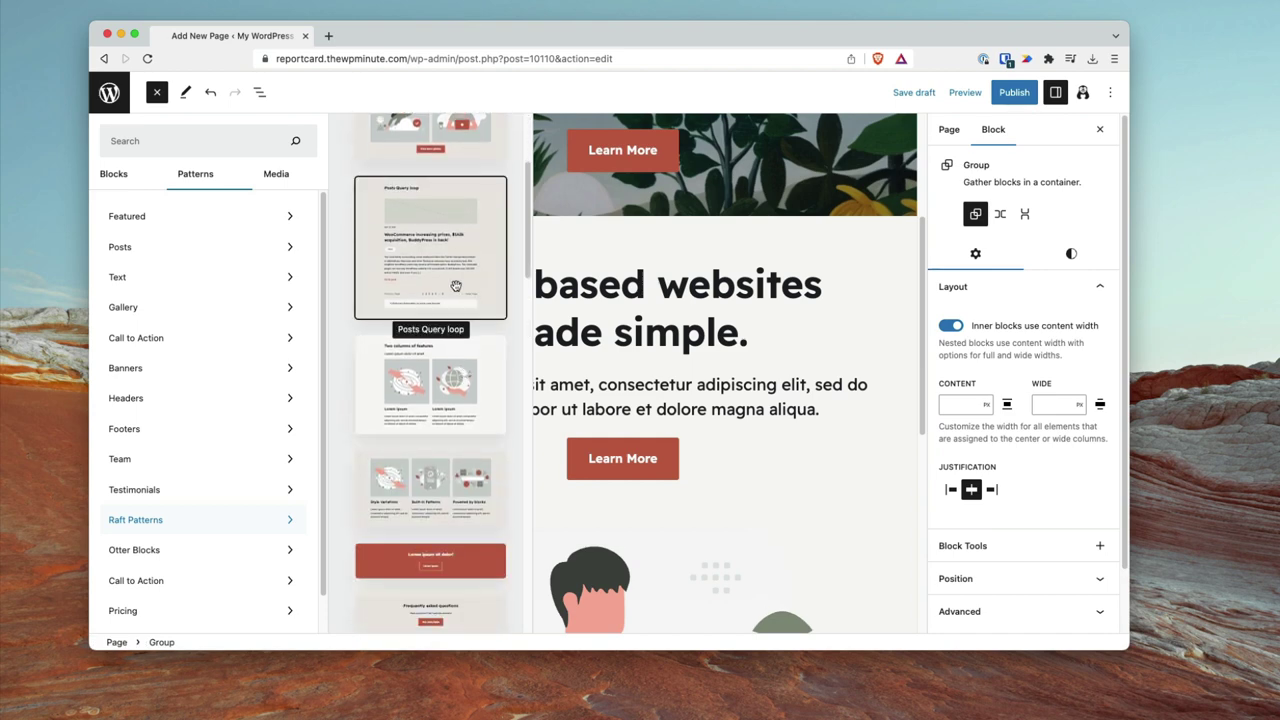
{"action": "left_click", "coordinate": [435, 265]}
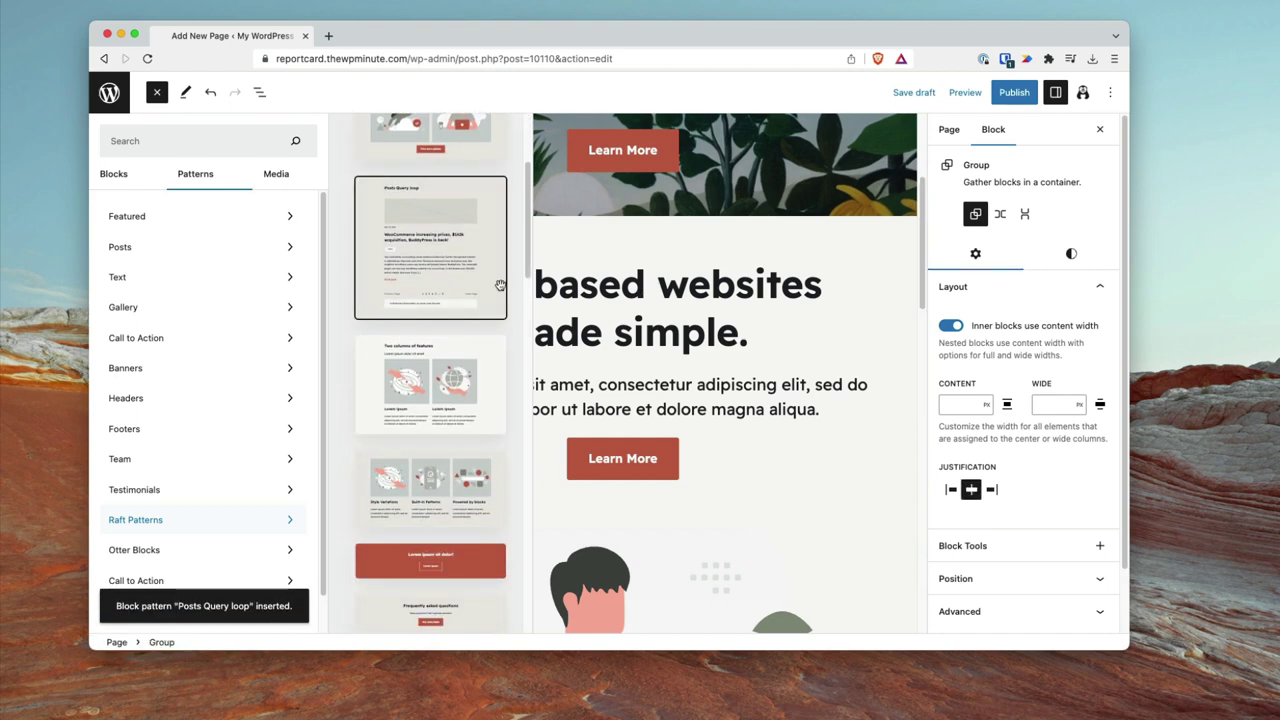
{"action": "left_click", "coordinate": [671, 405]}
{"action": "scroll", "coordinate": [671, 405], "scroll_direction": "down", "scroll_amount": 5}
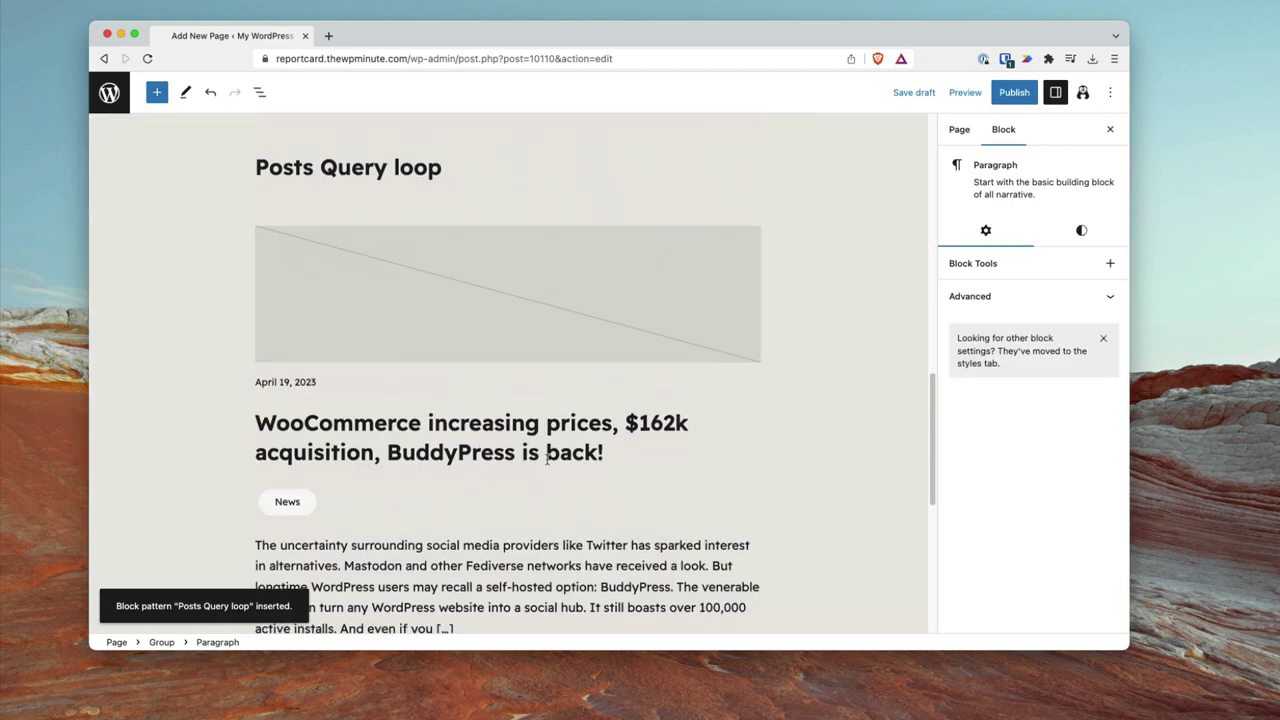
{"action": "scroll", "coordinate": [466, 431], "scroll_direction": "down", "scroll_amount": 5}
{"action": "scroll", "coordinate": [471, 443], "scroll_direction": "up", "scroll_amount": 3}
Select the Post Excerpt block in the post feed and inspect its parent Query Loop block in the page's block structure
{"action": "left_click", "coordinate": [466, 390]}
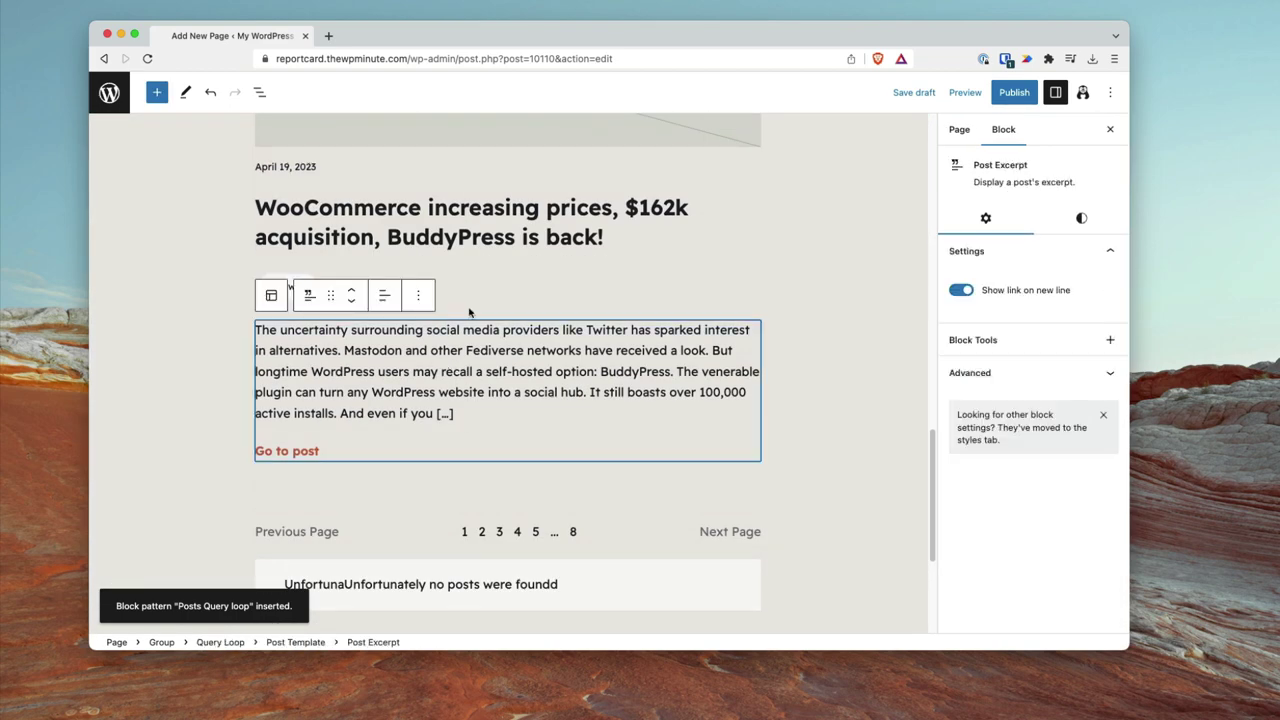
{"action": "scroll", "coordinate": [466, 340], "scroll_direction": "up", "scroll_amount": 5}
{"action": "scroll", "coordinate": [470, 425], "scroll_direction": "down", "scroll_amount": 4}
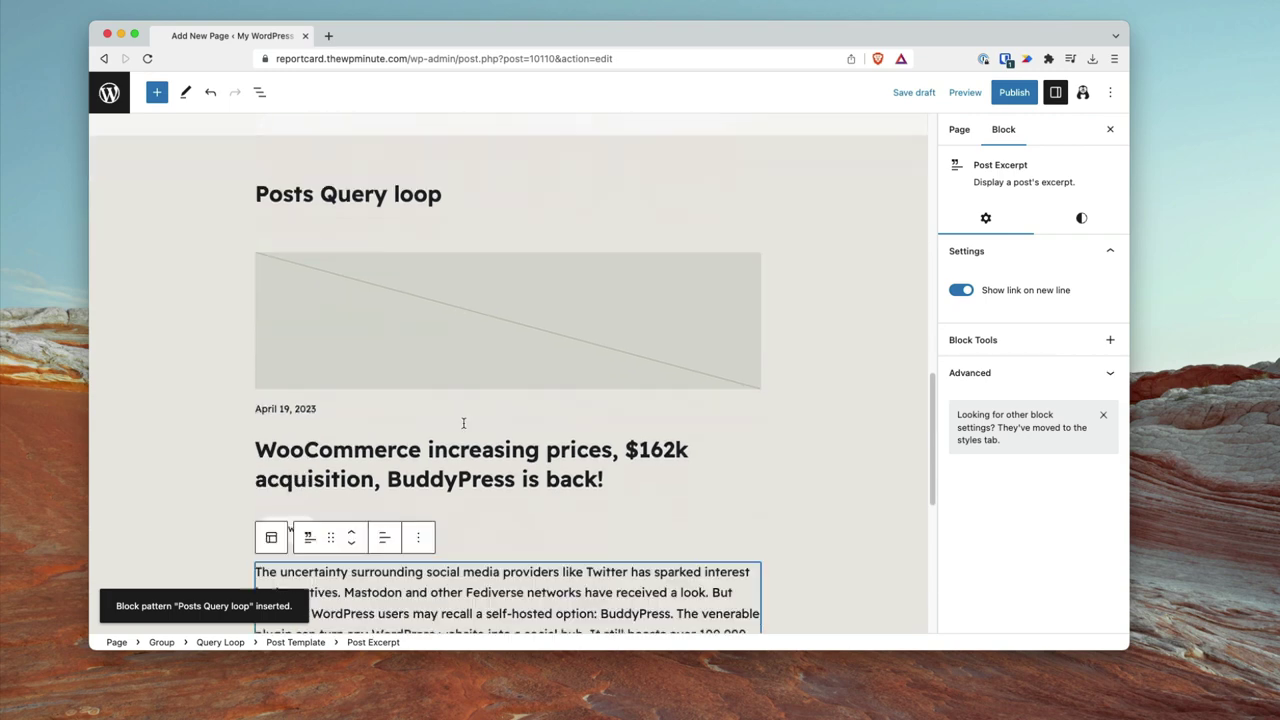
{"action": "left_click", "coordinate": [259, 92]}
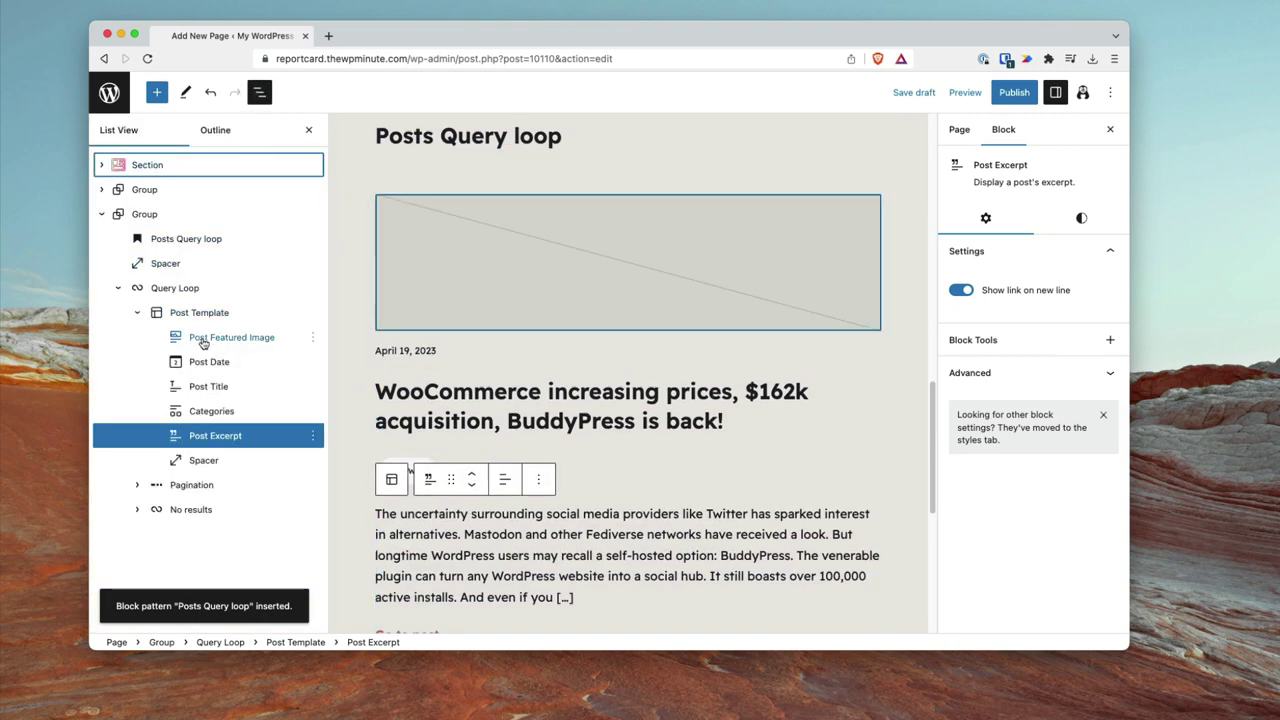
{"action": "left_click", "coordinate": [160, 290]}
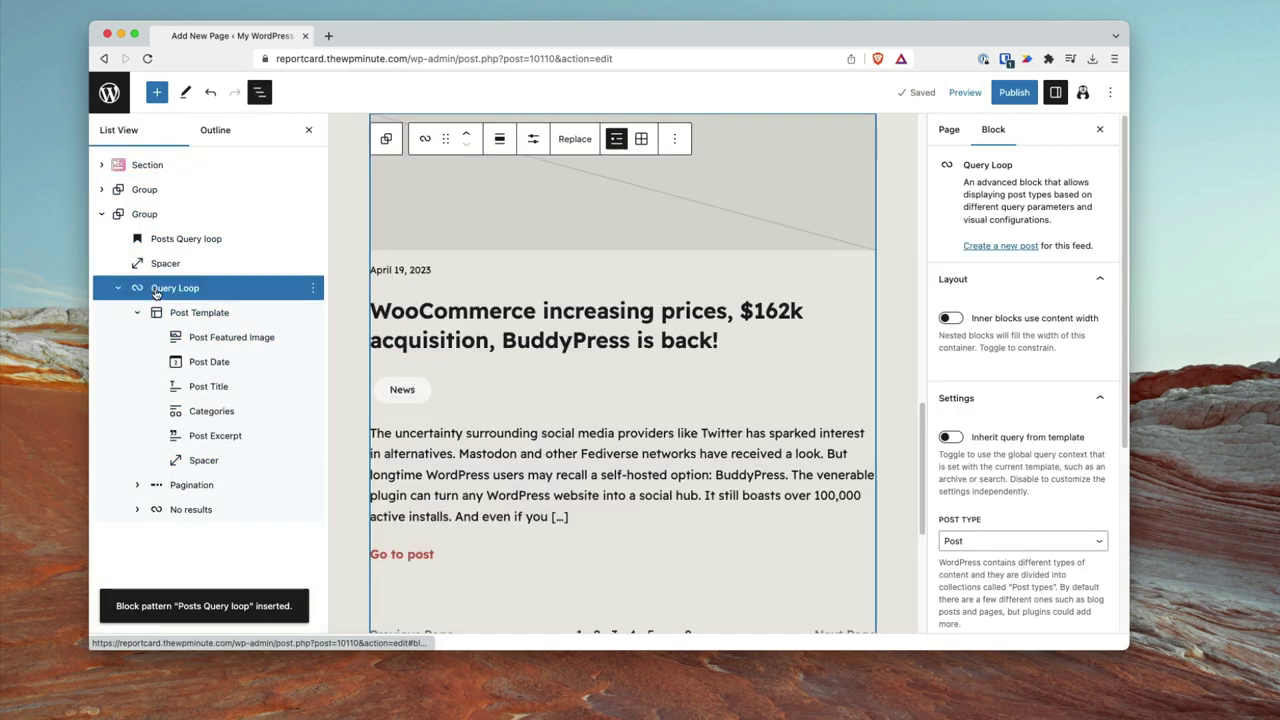
Review the Posts Query loop heading's Block Tools, Advanced and style settings and its additional text formatting options
{"action": "left_click", "coordinate": [172, 241]}
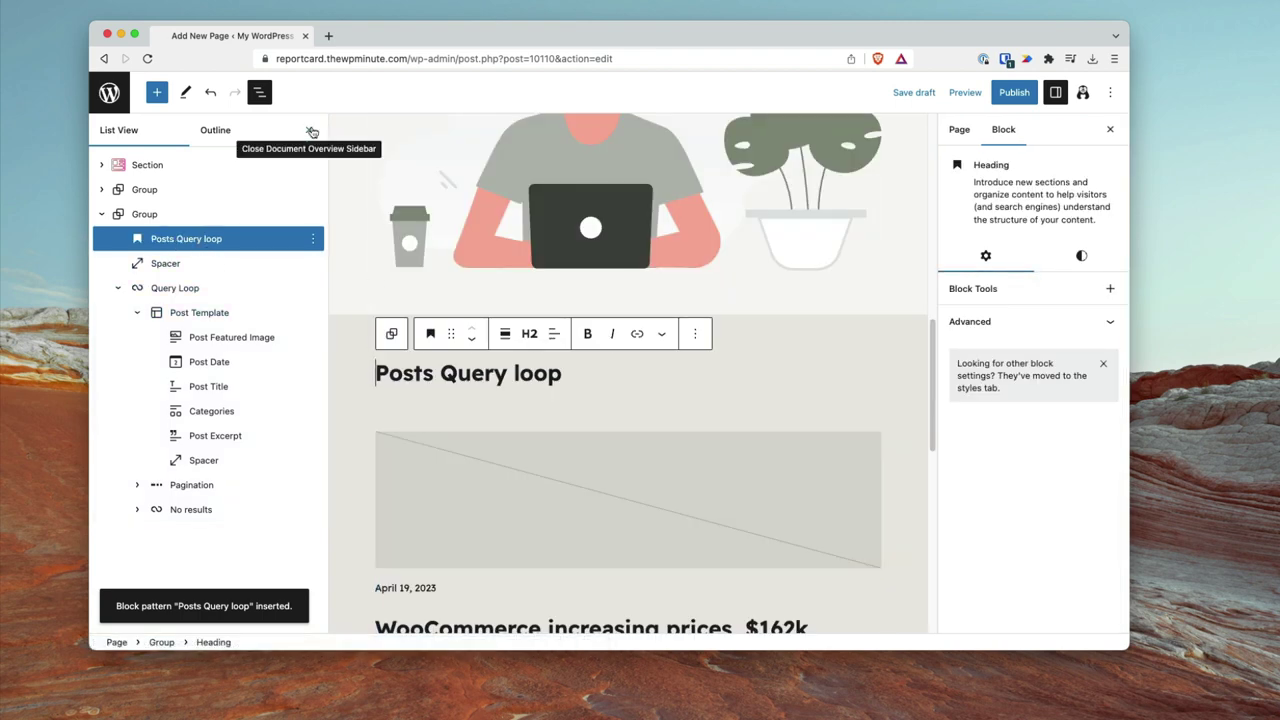
{"action": "left_click", "coordinate": [1110, 289]}
{"action": "left_click", "coordinate": [1093, 292]}
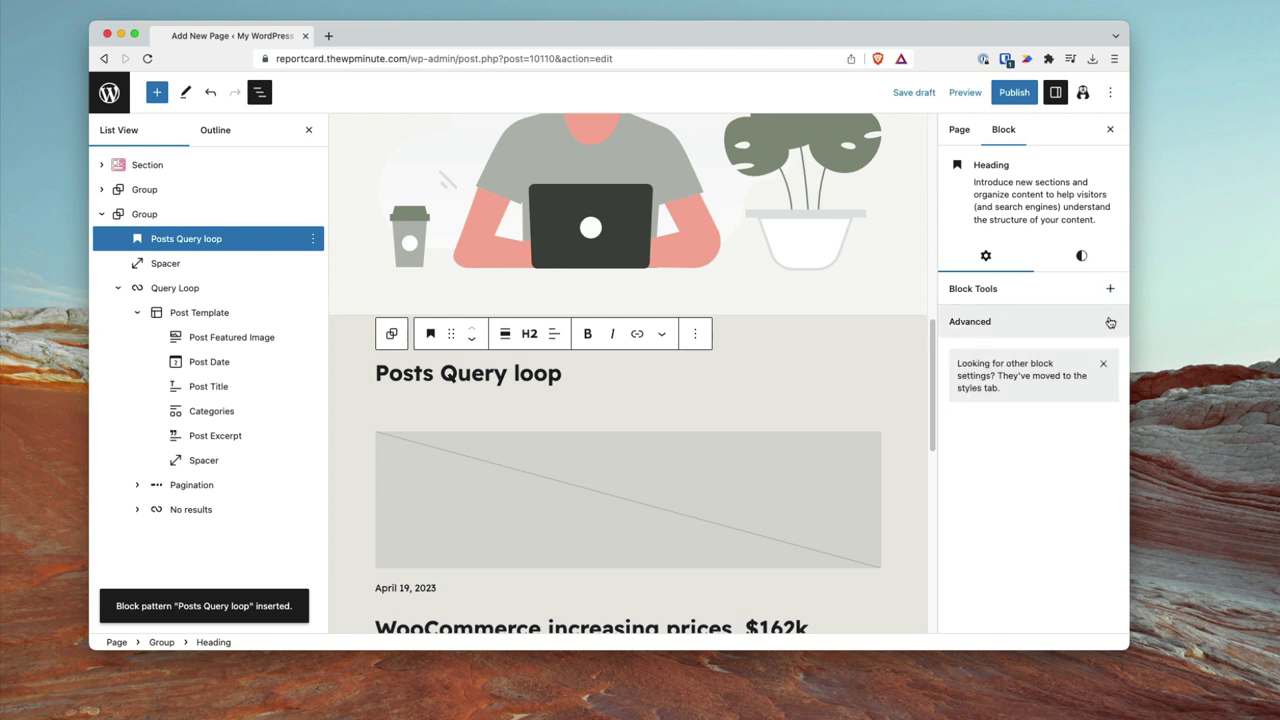
{"action": "left_click", "coordinate": [1082, 316]}
{"action": "left_click", "coordinate": [1071, 263]}
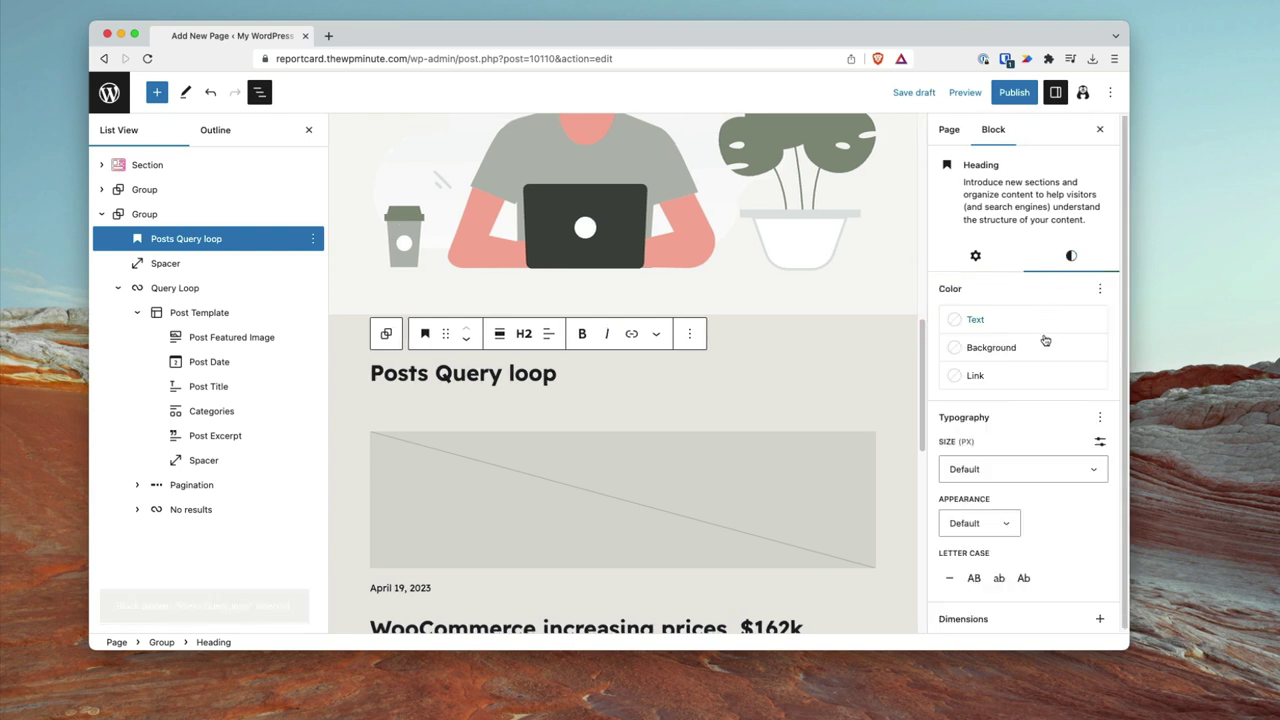
{"action": "left_click", "coordinate": [656, 334]}
{"action": "scroll", "coordinate": [684, 505], "scroll_direction": "down", "scroll_amount": 1}
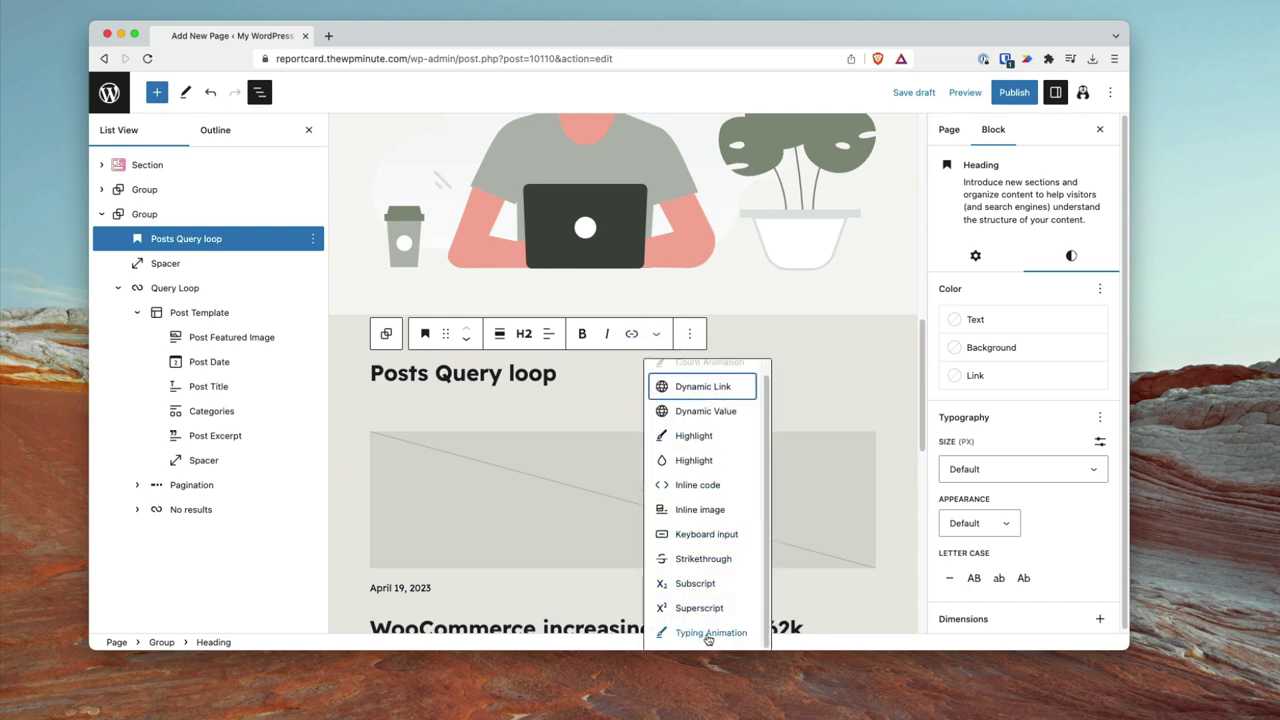
{"action": "left_click", "coordinate": [551, 396]}
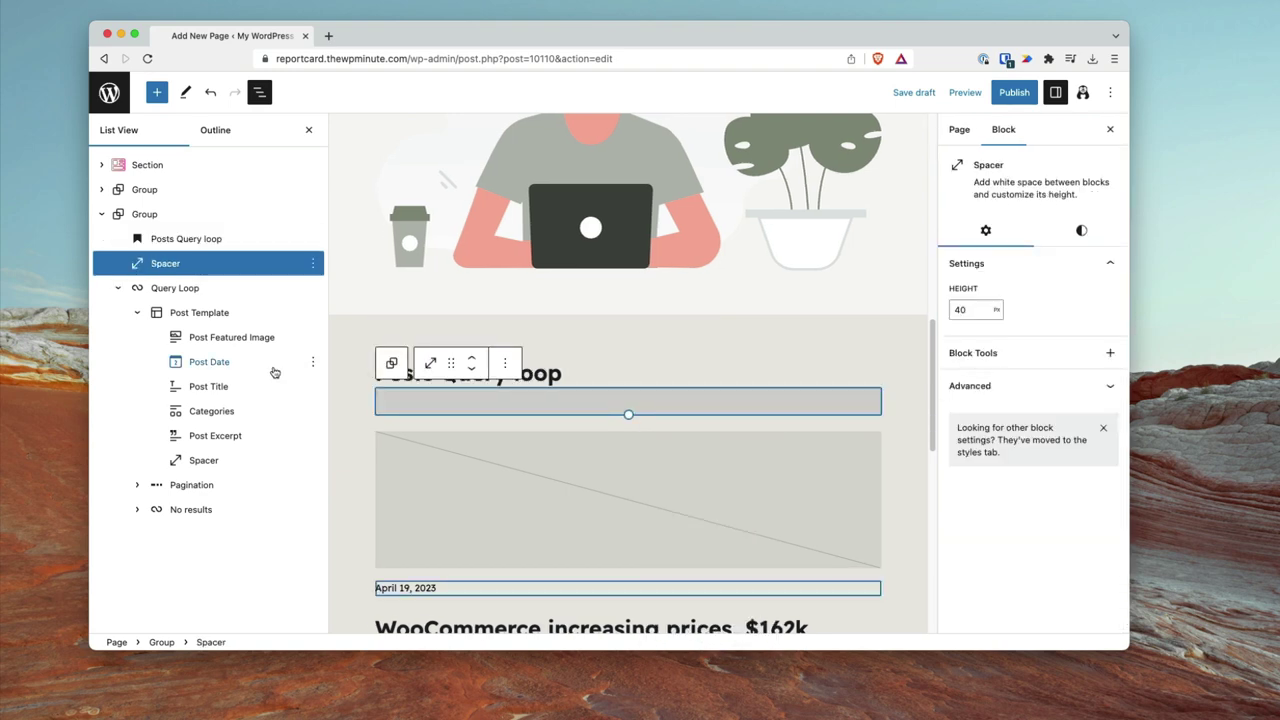
Set the Query Loop block's items per page to 5 in its display settings
{"action": "left_click", "coordinate": [230, 289]}
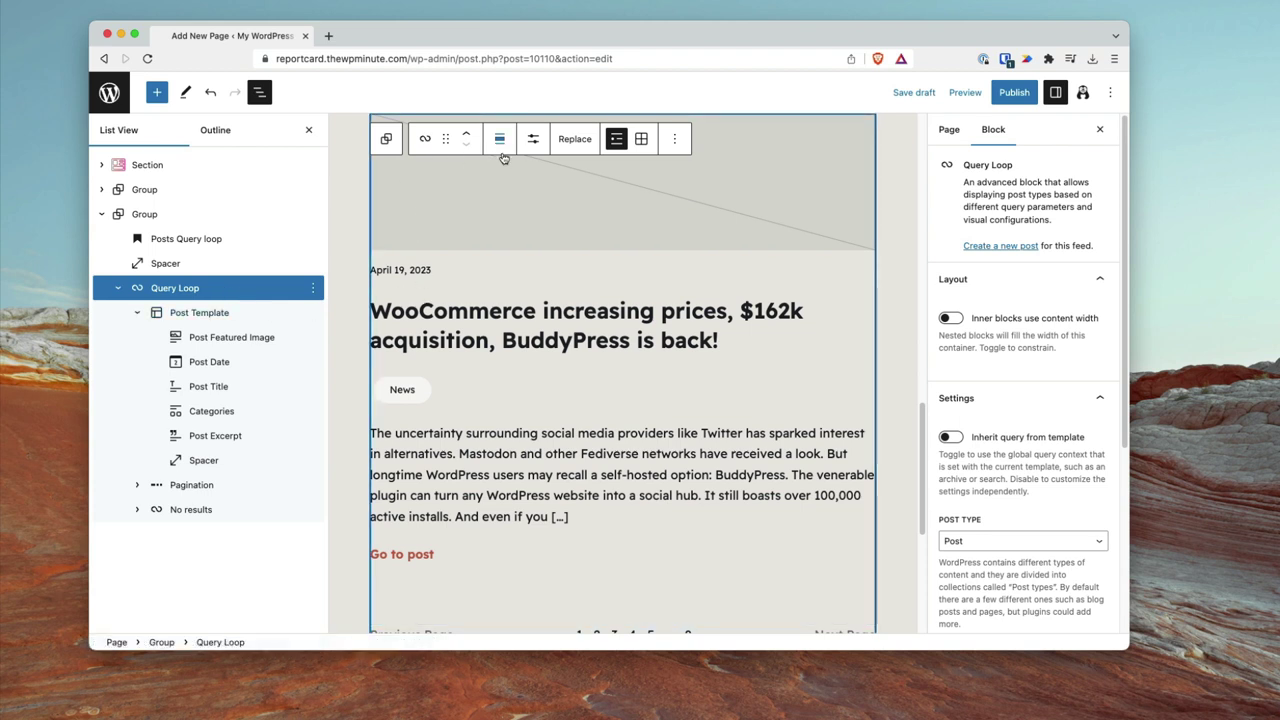
{"action": "left_click", "coordinate": [533, 140]}
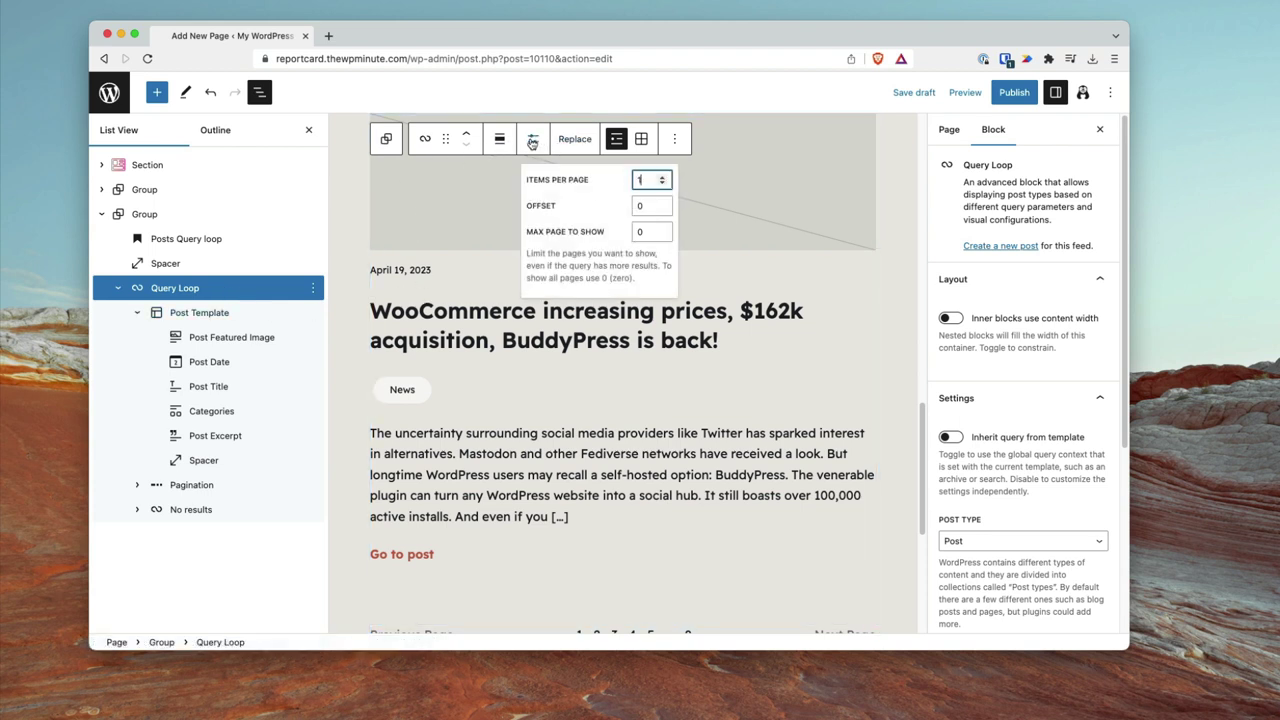
{"action": "left_click", "coordinate": [661, 177]}
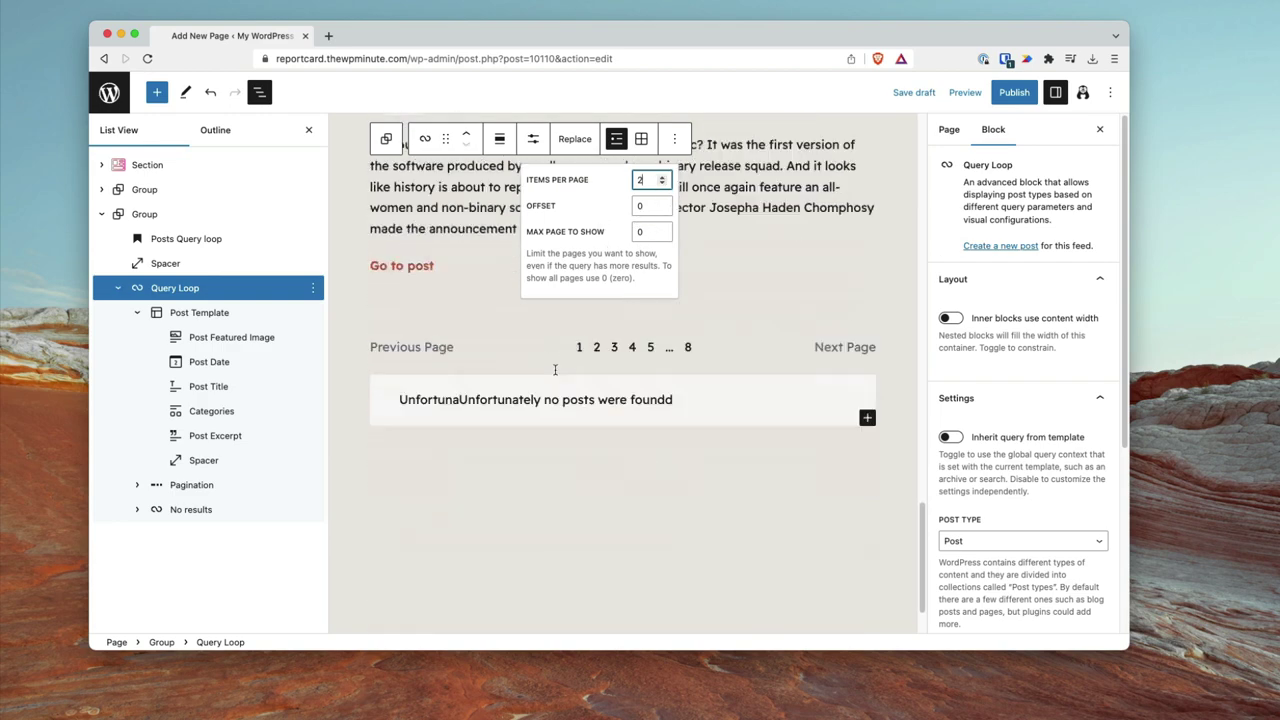
{"action": "scroll", "coordinate": [556, 380], "scroll_direction": "down", "scroll_amount": 5}
{"action": "scroll", "coordinate": [541, 413], "scroll_direction": "down", "scroll_amount": 3}
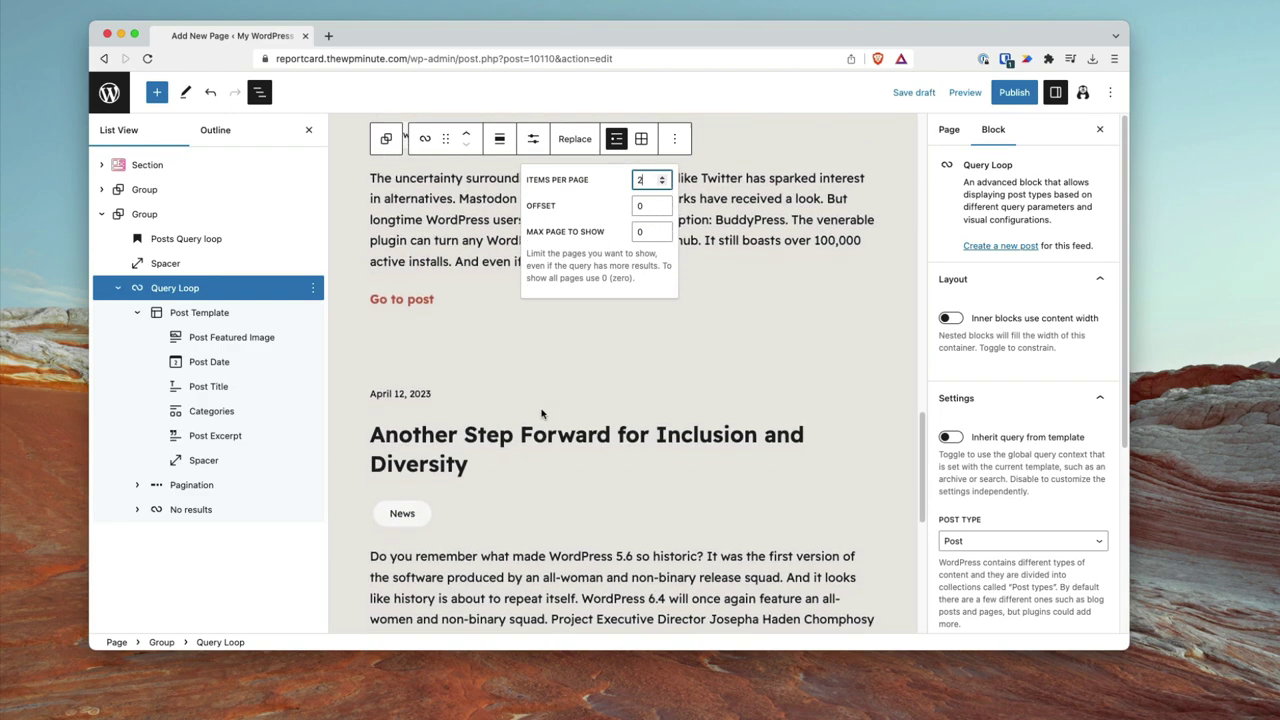
{"action": "left_click", "coordinate": [662, 177]}
{"action": "left_click", "coordinate": [662, 177]}
{"action": "left_click", "coordinate": [662, 177]}
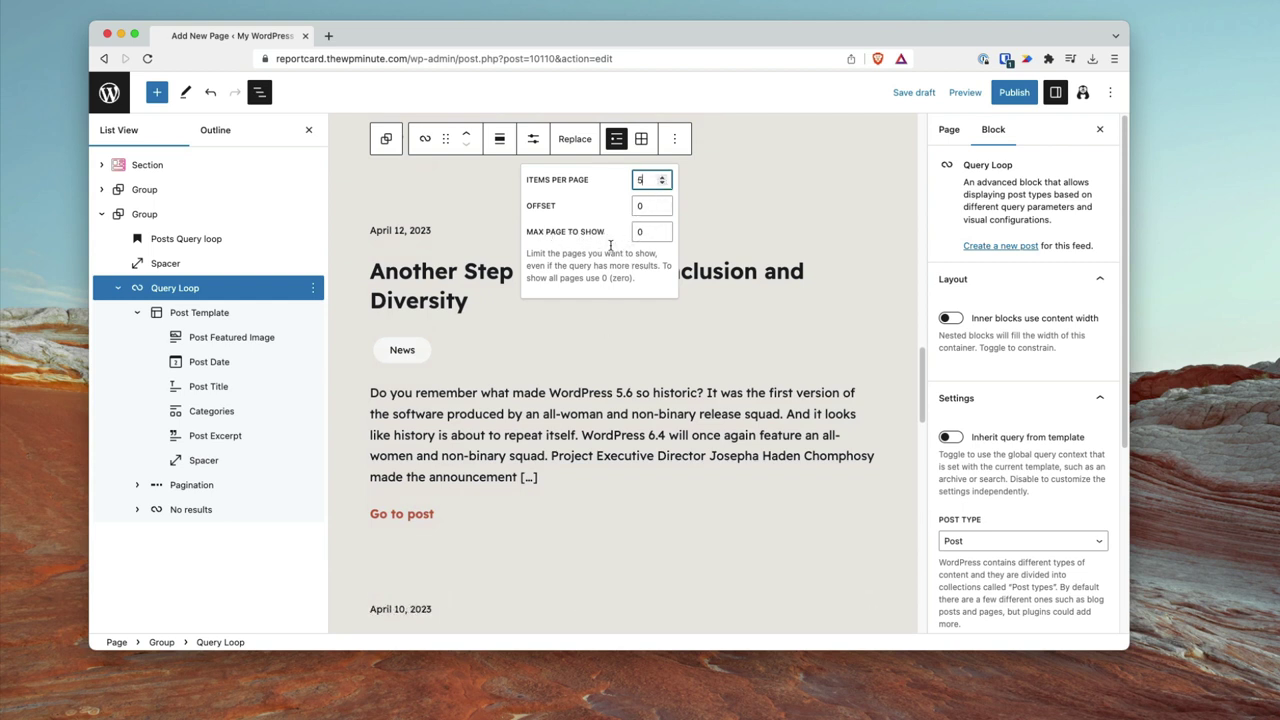
{"action": "scroll", "coordinate": [501, 440], "scroll_direction": "down", "scroll_amount": 15}
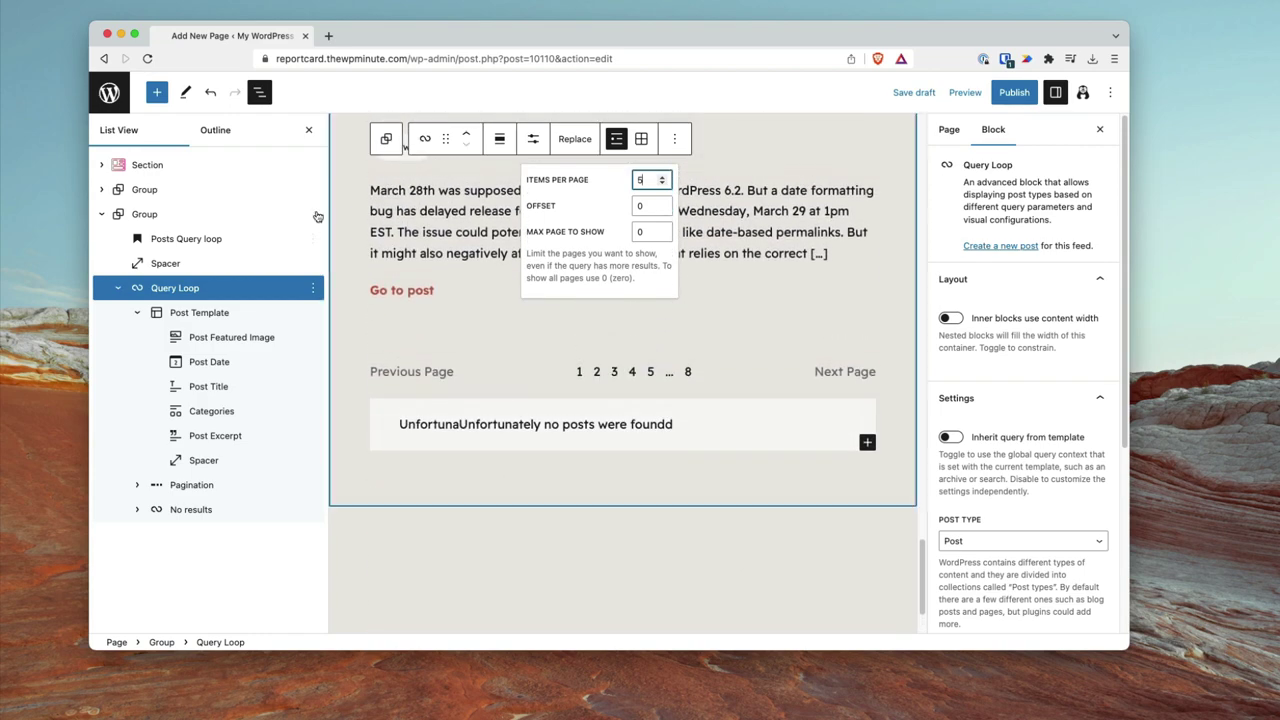
Close the Query Loop's display settings and the page's block structure view, and examine the page from the post feed downward
{"action": "key", "text": "Escape"}
{"action": "key", "text": "ctrl+alt+o"}
{"action": "scroll", "coordinate": [472, 520], "scroll_direction": "up", "scroll_amount": 10}
{"action": "scroll", "coordinate": [472, 520], "scroll_direction": "up", "scroll_amount": 10}
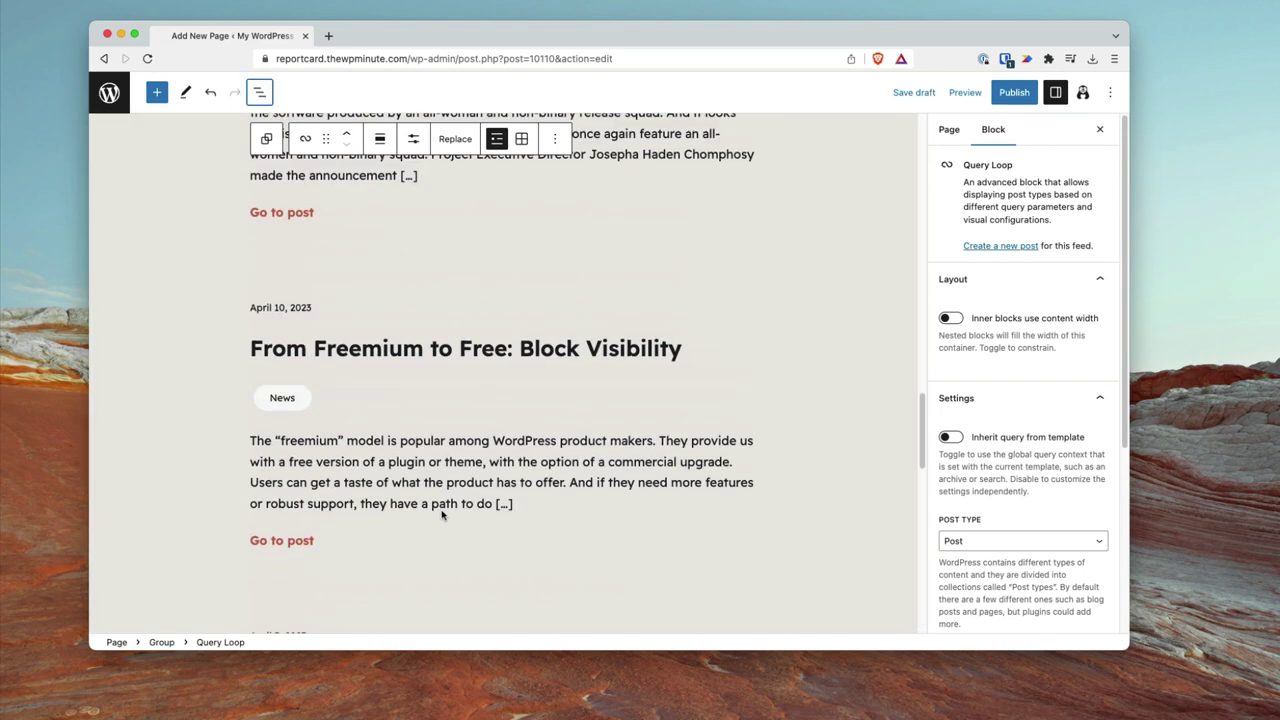
{"action": "scroll", "coordinate": [338, 317], "scroll_direction": "up", "scroll_amount": 3}
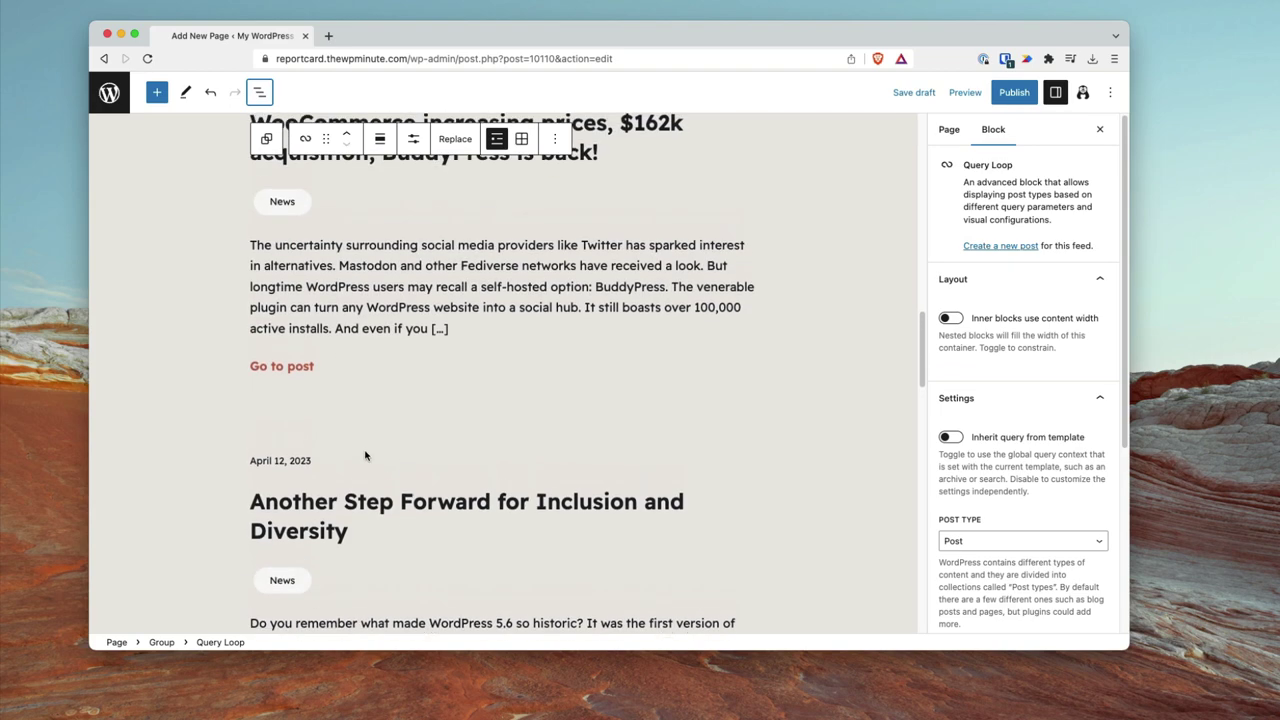
{"action": "scroll", "coordinate": [316, 584], "scroll_direction": "up", "scroll_amount": 5}
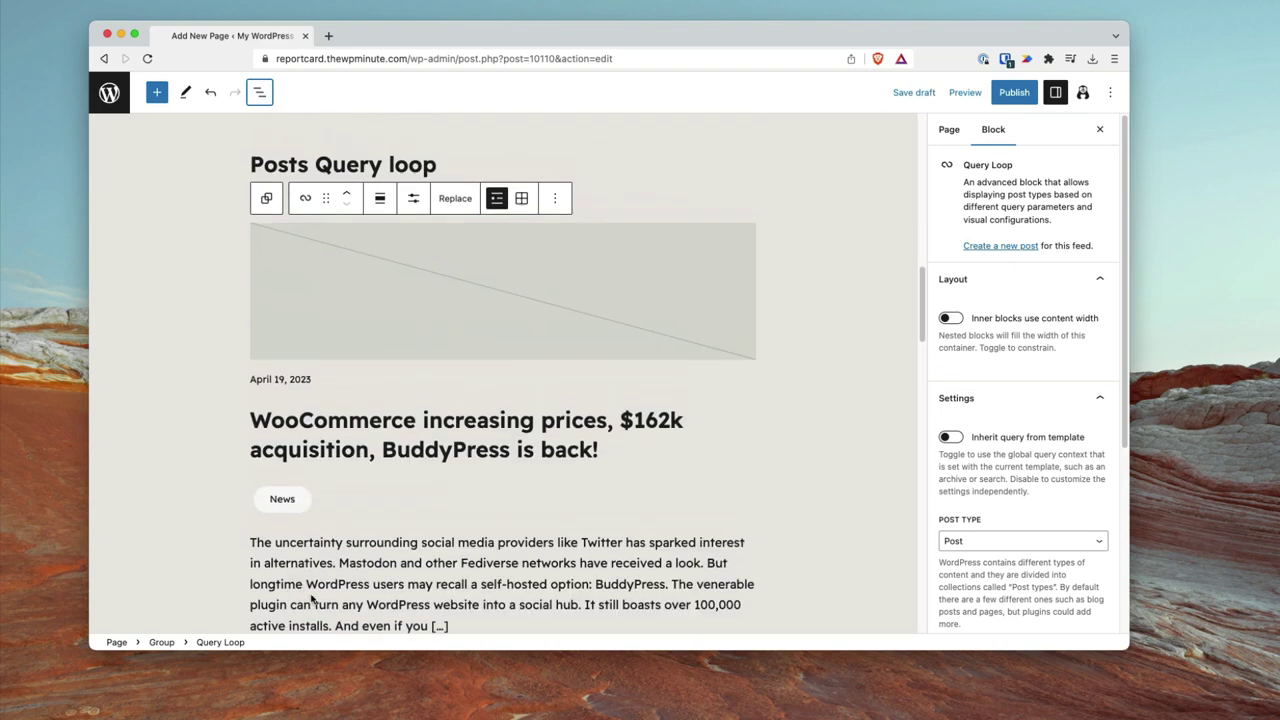
{"action": "scroll", "coordinate": [316, 584], "scroll_direction": "down", "scroll_amount": 20}
{"action": "scroll", "coordinate": [316, 584], "scroll_direction": "up", "scroll_amount": 20}
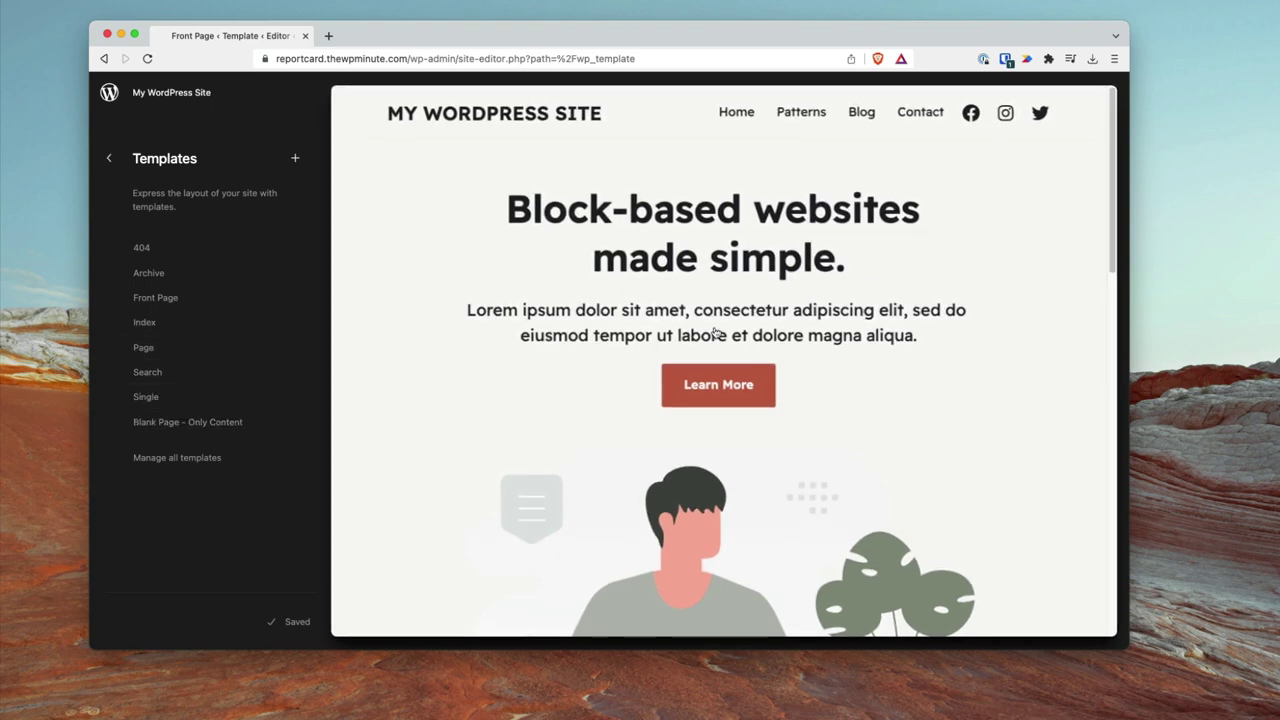
Preview the Front Page template in the site editor and open it for editing
{"action": "scroll", "coordinate": [684, 503], "scroll_direction": "down", "scroll_amount": 10}
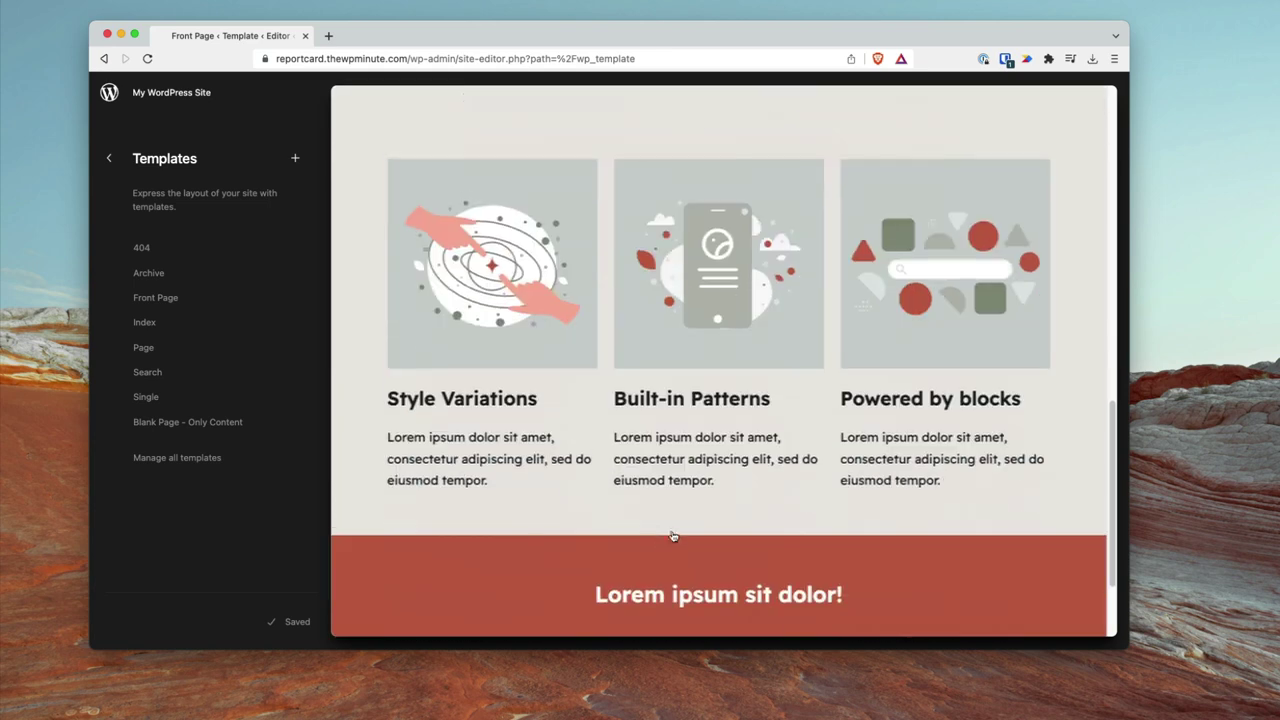
{"action": "scroll", "coordinate": [668, 535], "scroll_direction": "up", "scroll_amount": 8}
{"action": "scroll", "coordinate": [630, 508], "scroll_direction": "up", "scroll_amount": 3}
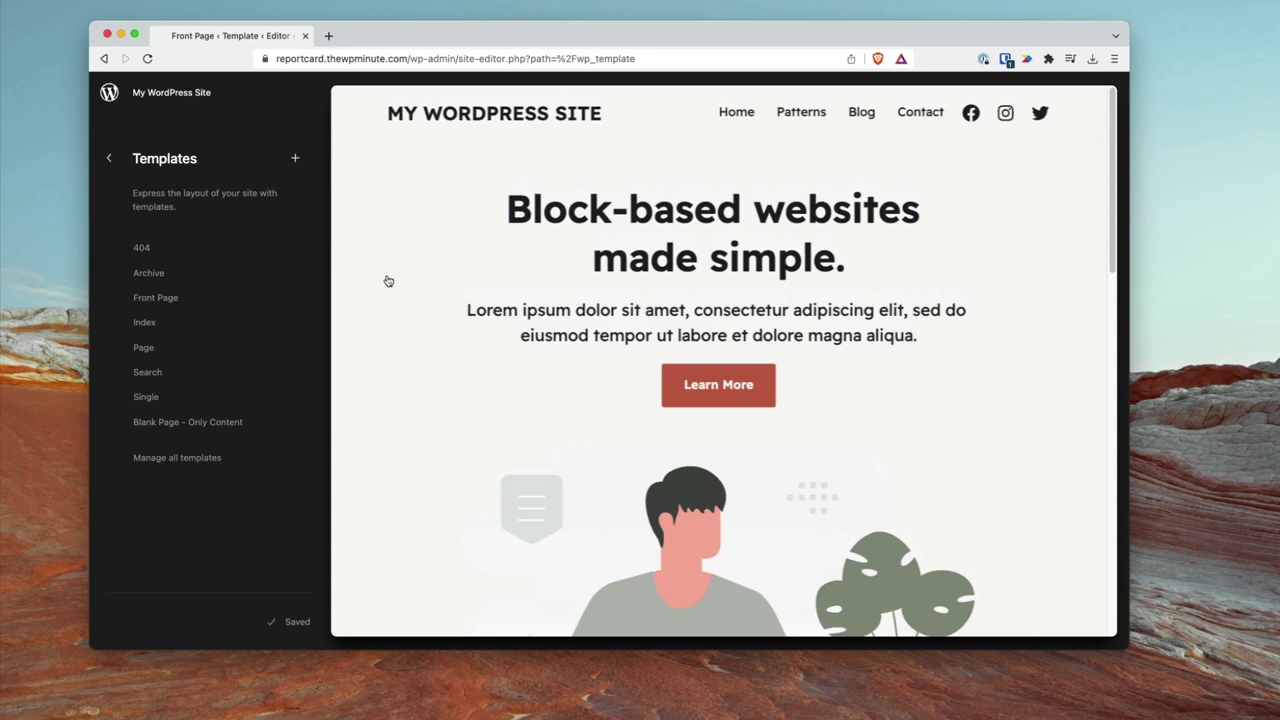
{"action": "left_click", "coordinate": [701, 253]}
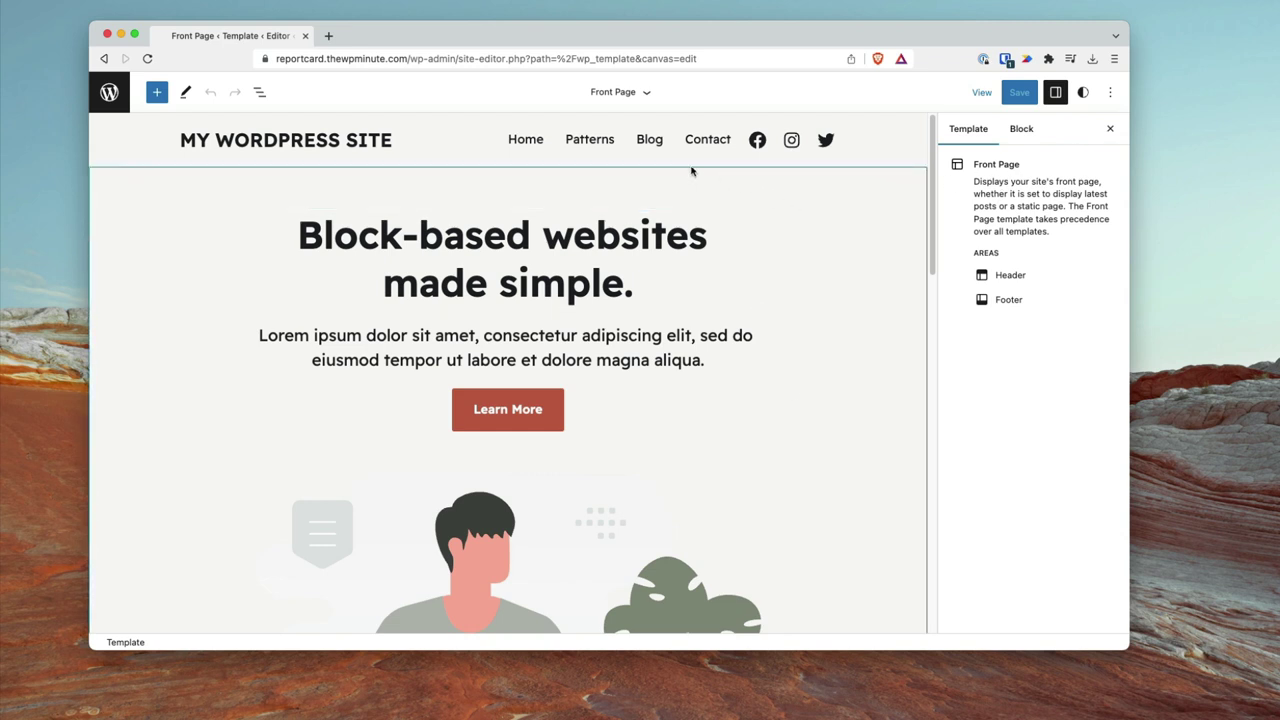
Inspect the Front Page template's block structure, selecting the Header and Footer template parts in turn and looking over the content between them
{"action": "left_click", "coordinate": [259, 92]}
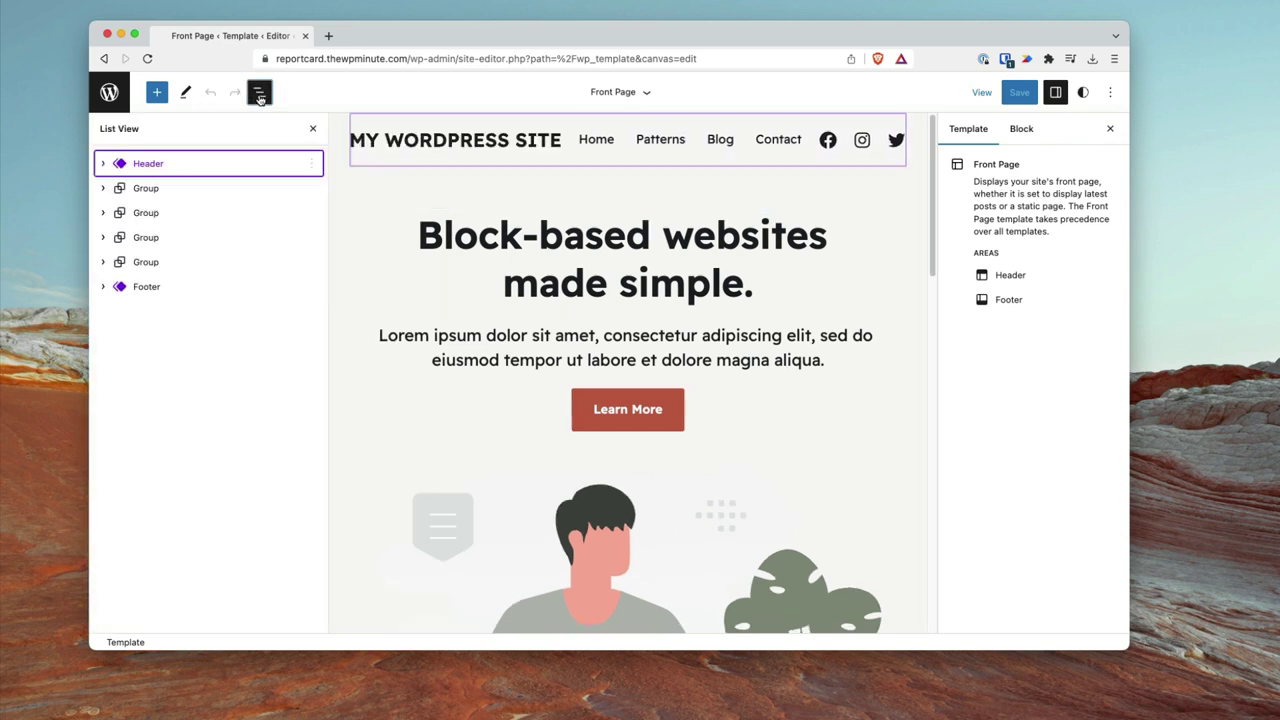
{"action": "left_click", "coordinate": [189, 172]}
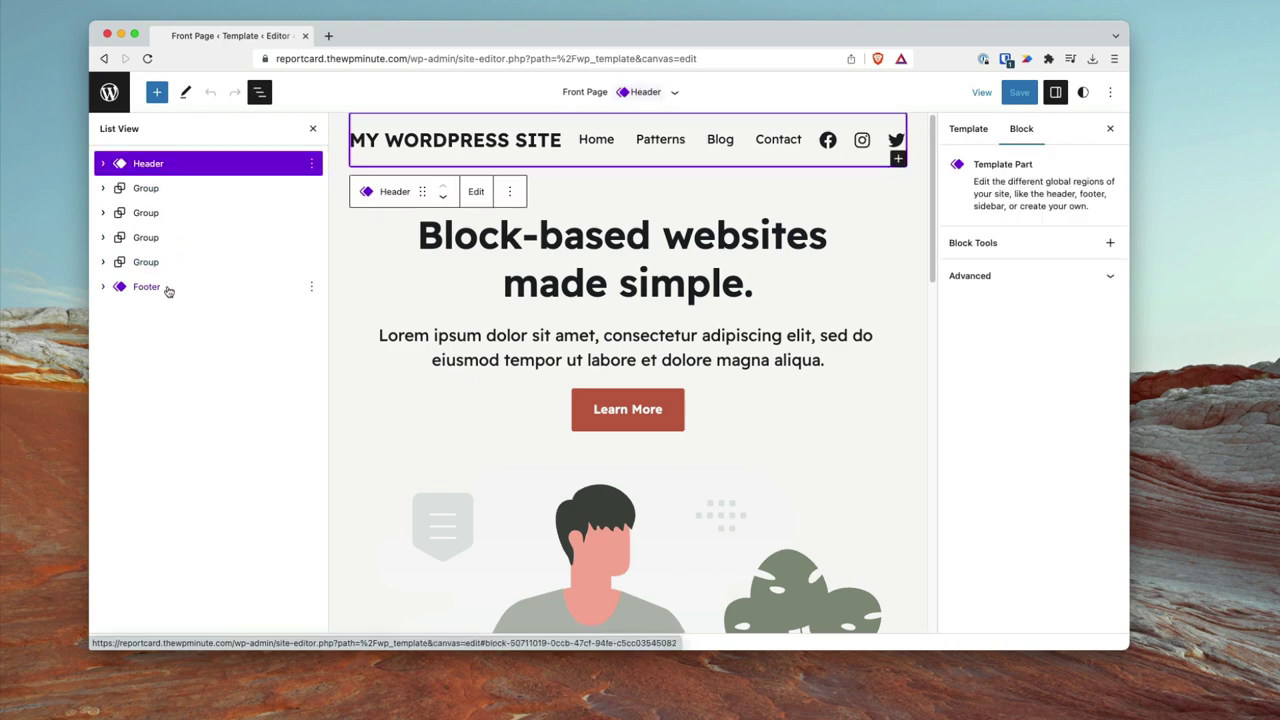
{"action": "left_click", "coordinate": [168, 289]}
{"action": "left_click", "coordinate": [186, 165]}
{"action": "left_click", "coordinate": [200, 289]}
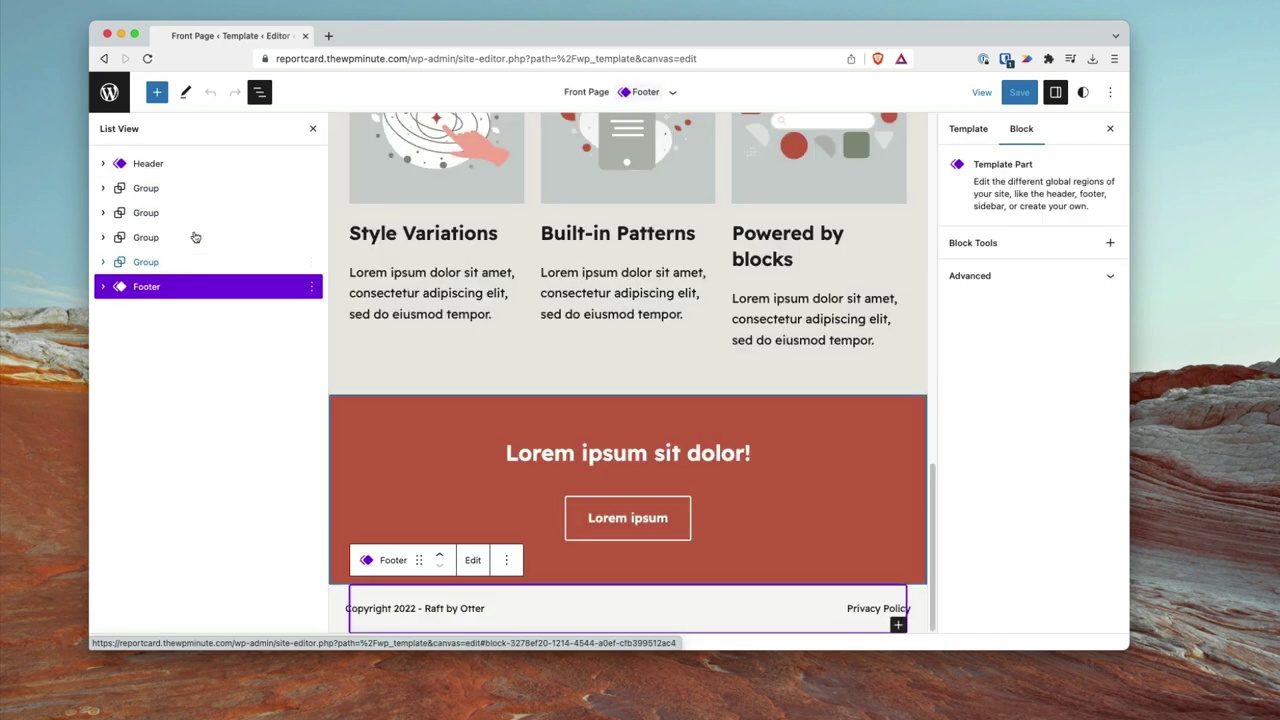
{"action": "scroll", "coordinate": [451, 337], "scroll_direction": "up", "scroll_amount": 10}
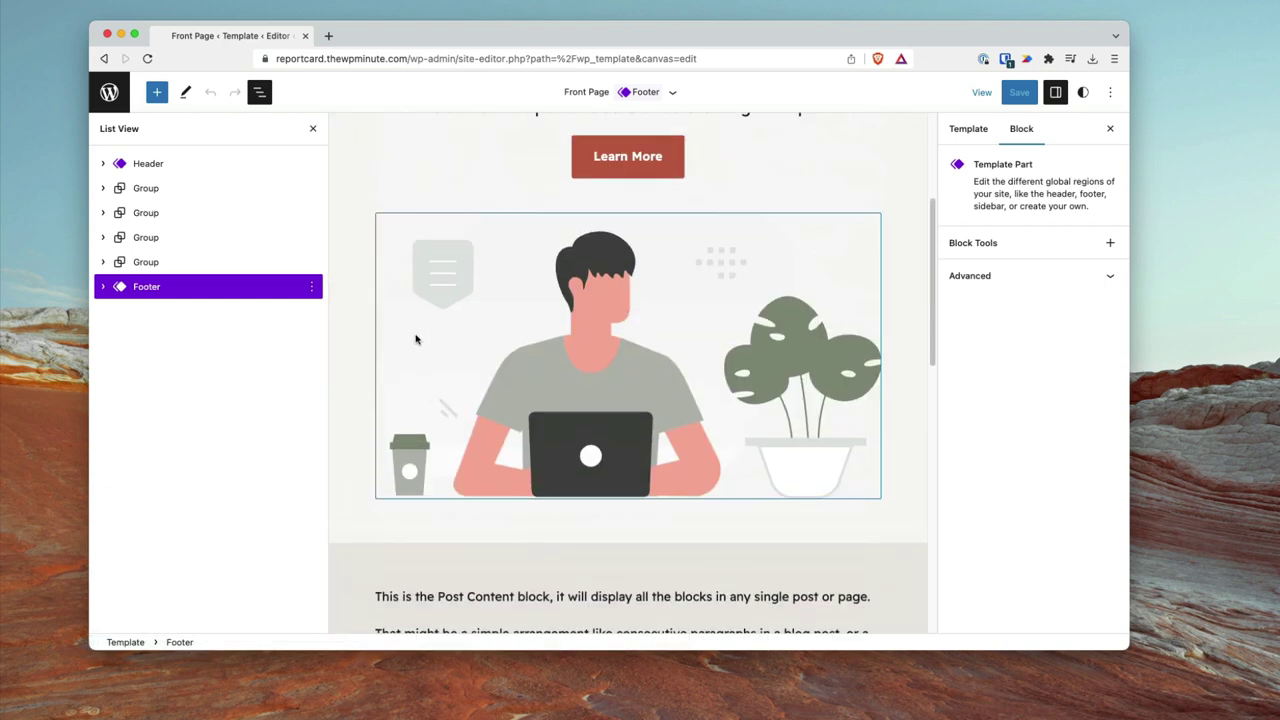
Select the Header template part and go through its Home, Patterns, Blog and Contact navigation links and their settings
{"action": "scroll", "coordinate": [416, 339], "scroll_direction": "up", "scroll_amount": 5}
{"action": "left_click", "coordinate": [194, 170]}
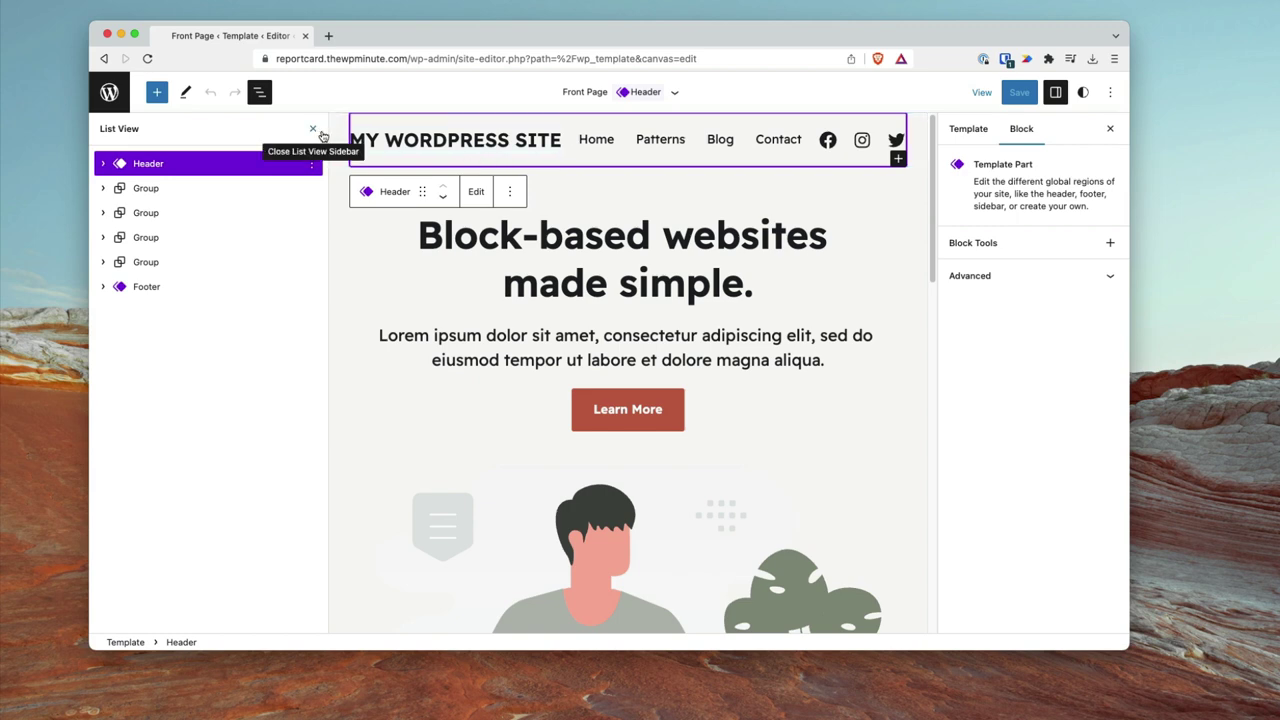
{"action": "left_click", "coordinate": [598, 141]}
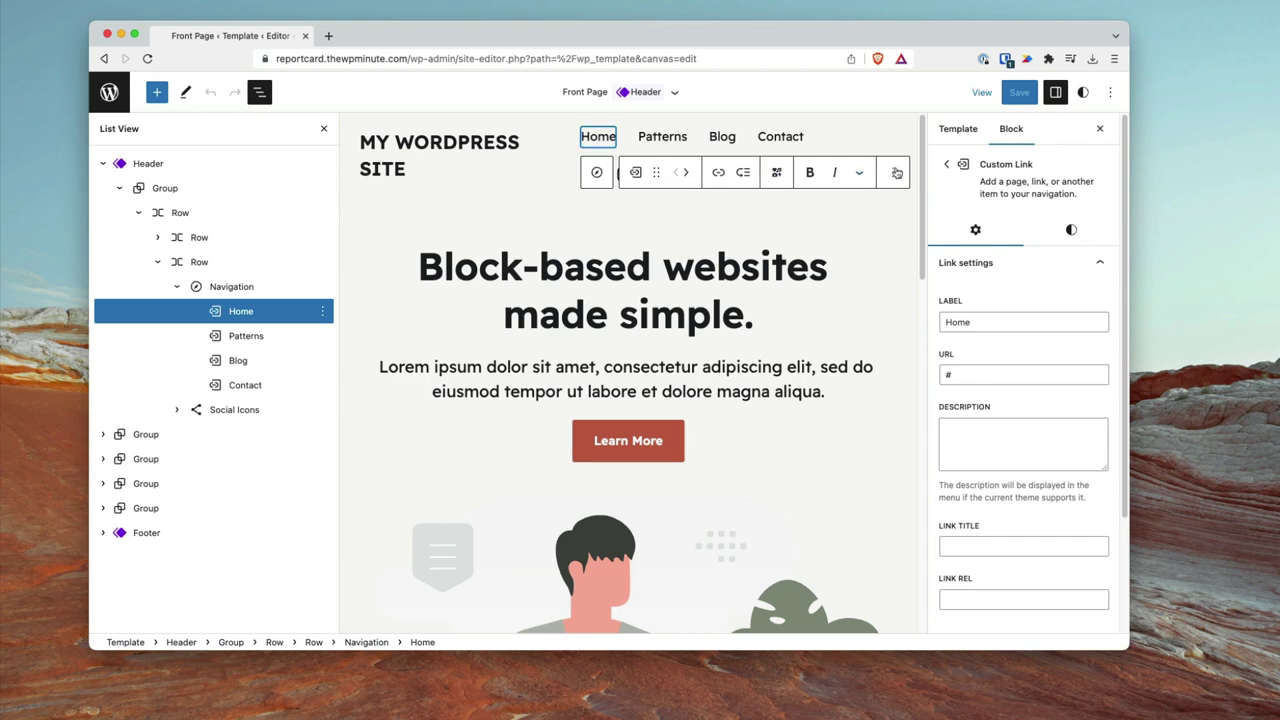
{"action": "left_click", "coordinate": [640, 145]}
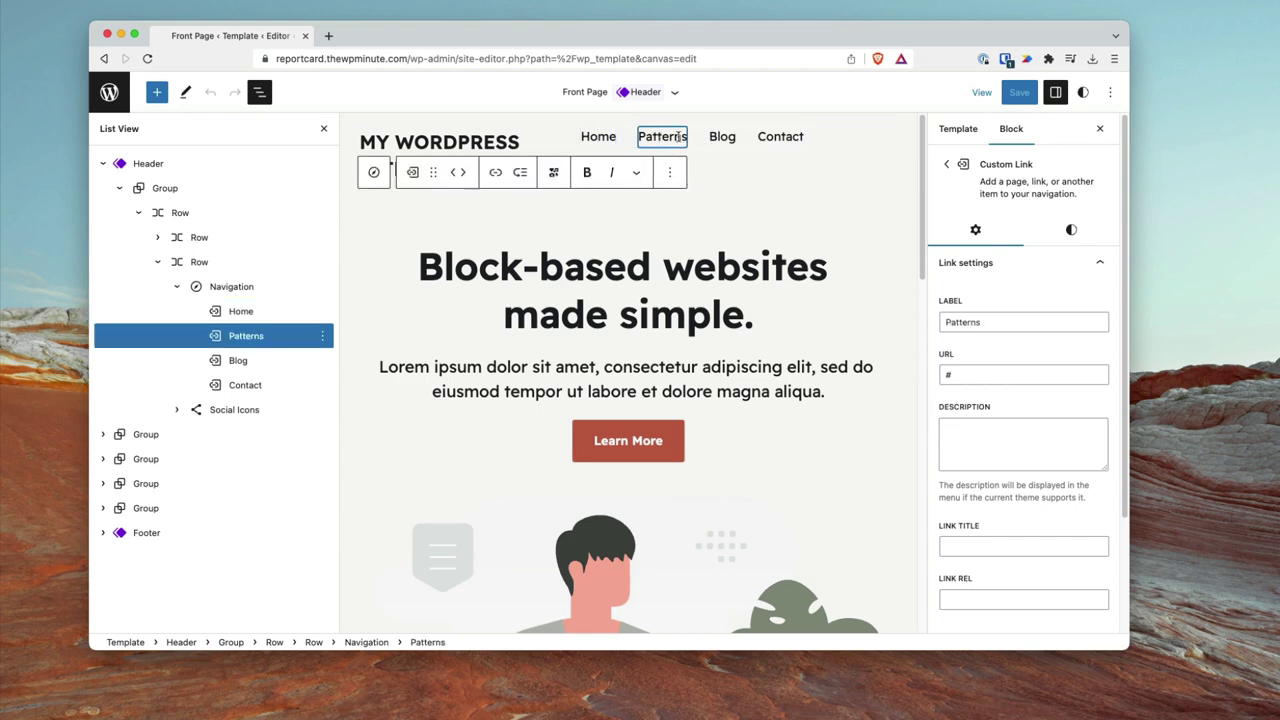
{"action": "left_click", "coordinate": [720, 138]}
{"action": "left_click", "coordinate": [240, 385]}
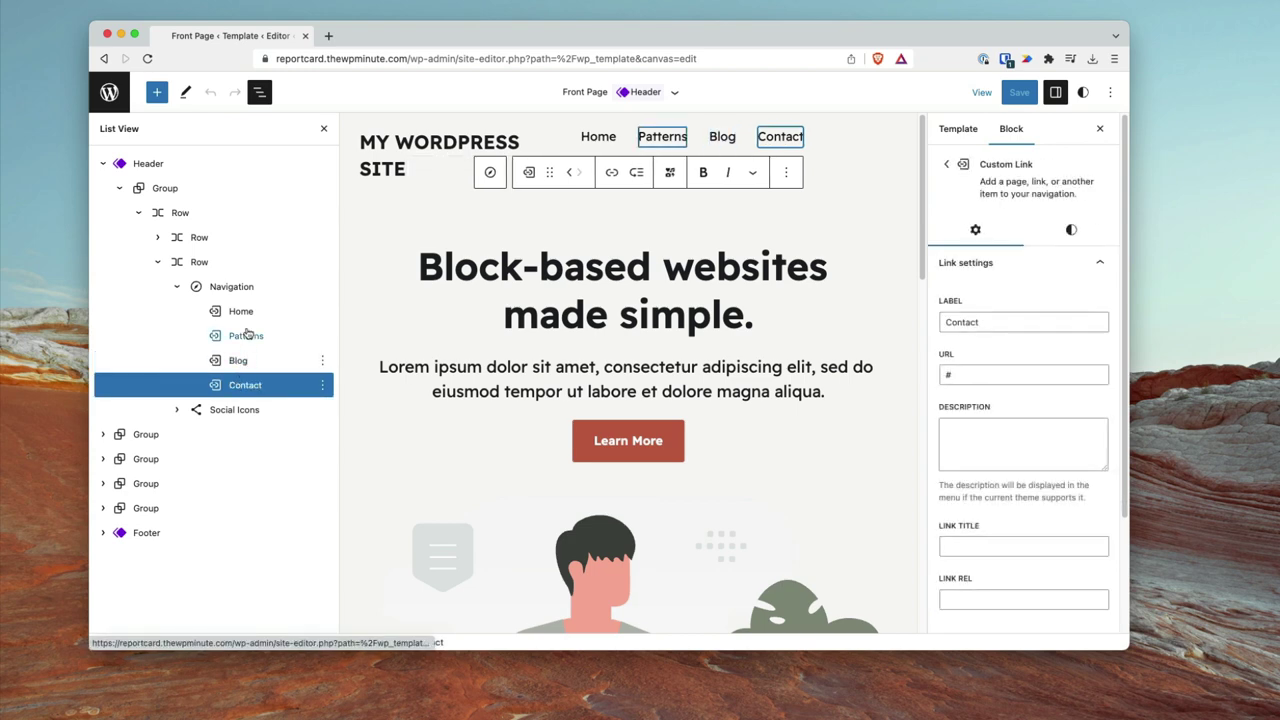
{"action": "left_click", "coordinate": [241, 313]}
{"action": "left_click", "coordinate": [245, 336]}
{"action": "left_click", "coordinate": [239, 360]}
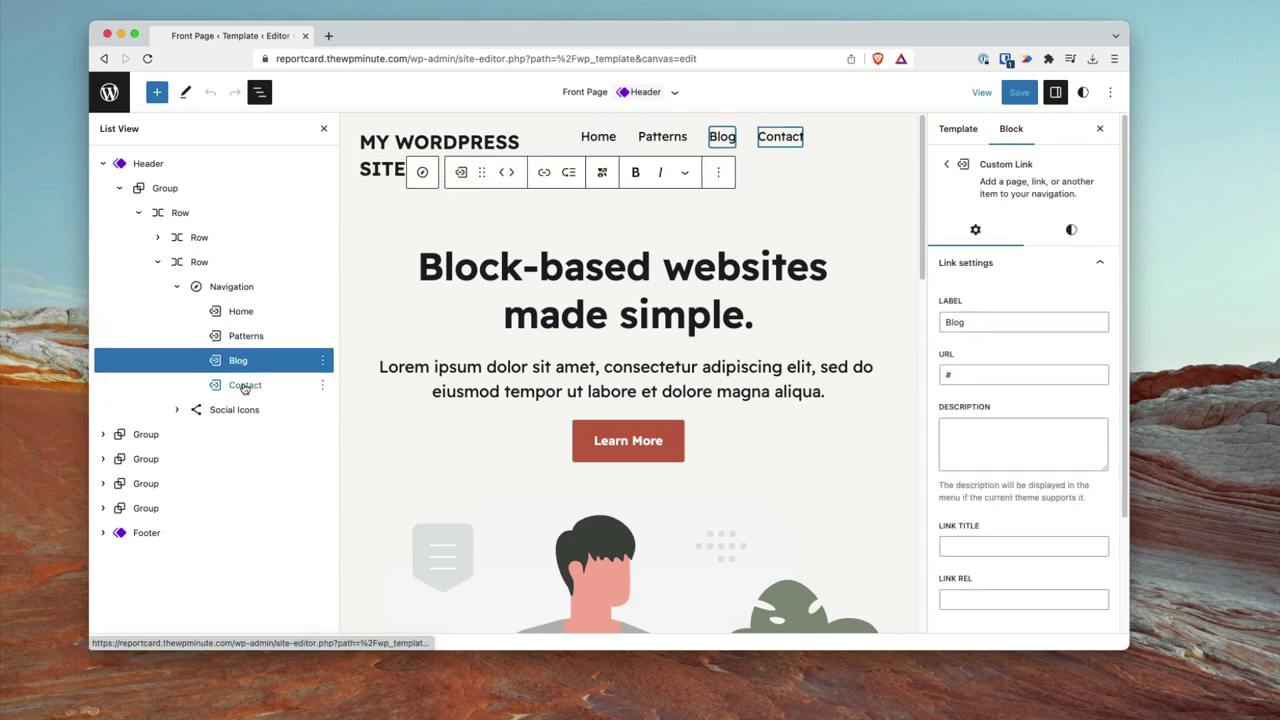
Reorder the header navigation so that the Contact link comes before Blog
{"action": "left_click", "coordinate": [240, 387]}
{"action": "left_click_drag", "start_coordinate": [240, 397], "coordinate": [218, 368]}
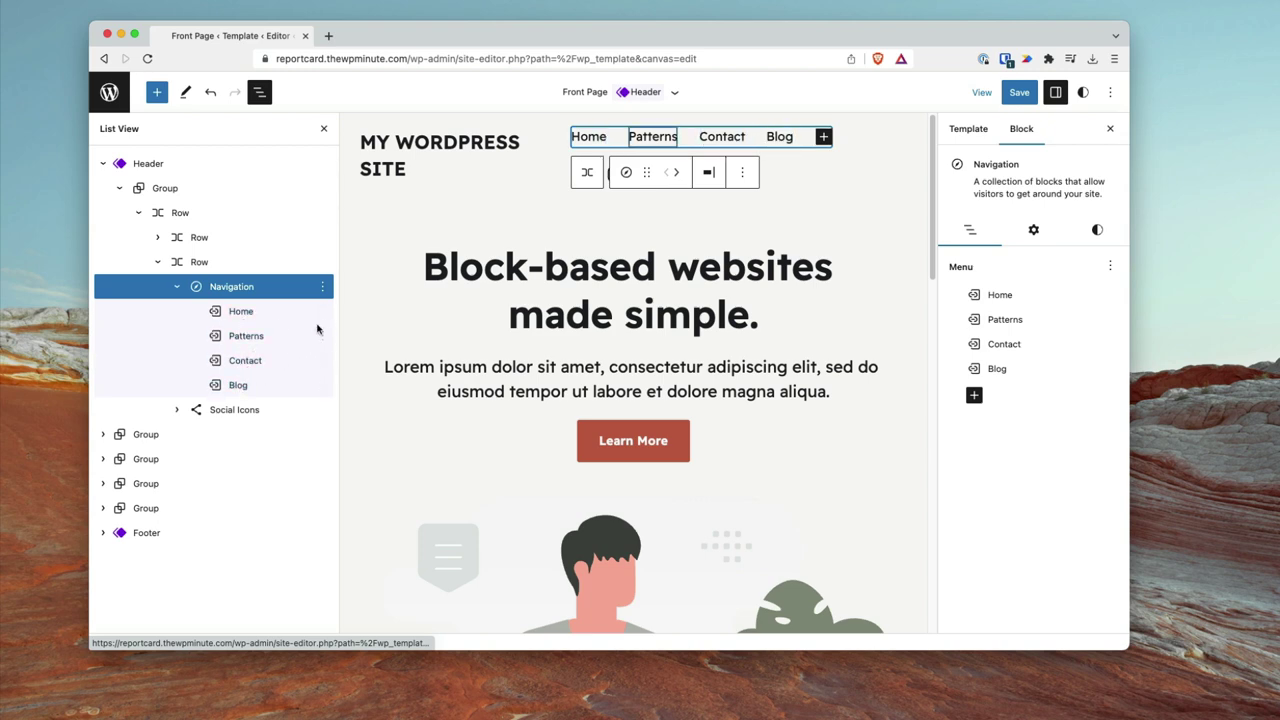
{"action": "left_click", "coordinate": [241, 311]}
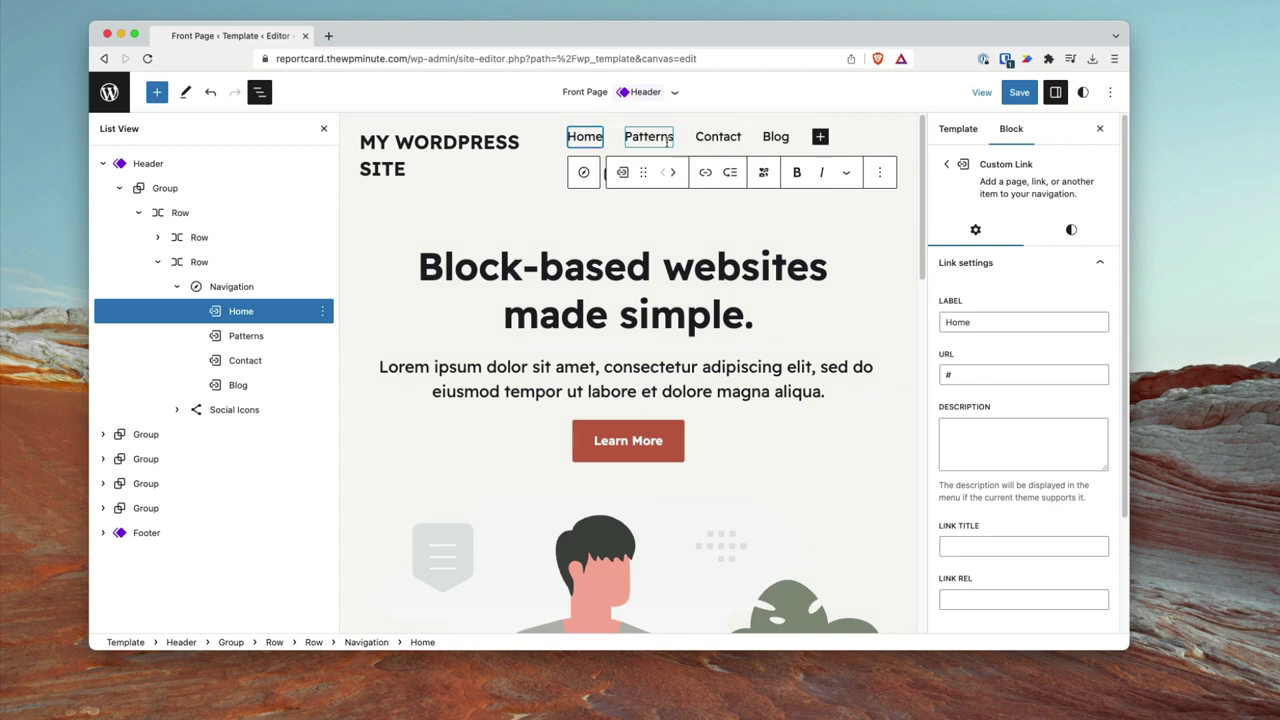
Search Otter's menu icons for "email" and add the voicemail icon to the Contact link in the header navigation
{"action": "left_click", "coordinate": [722, 138]}
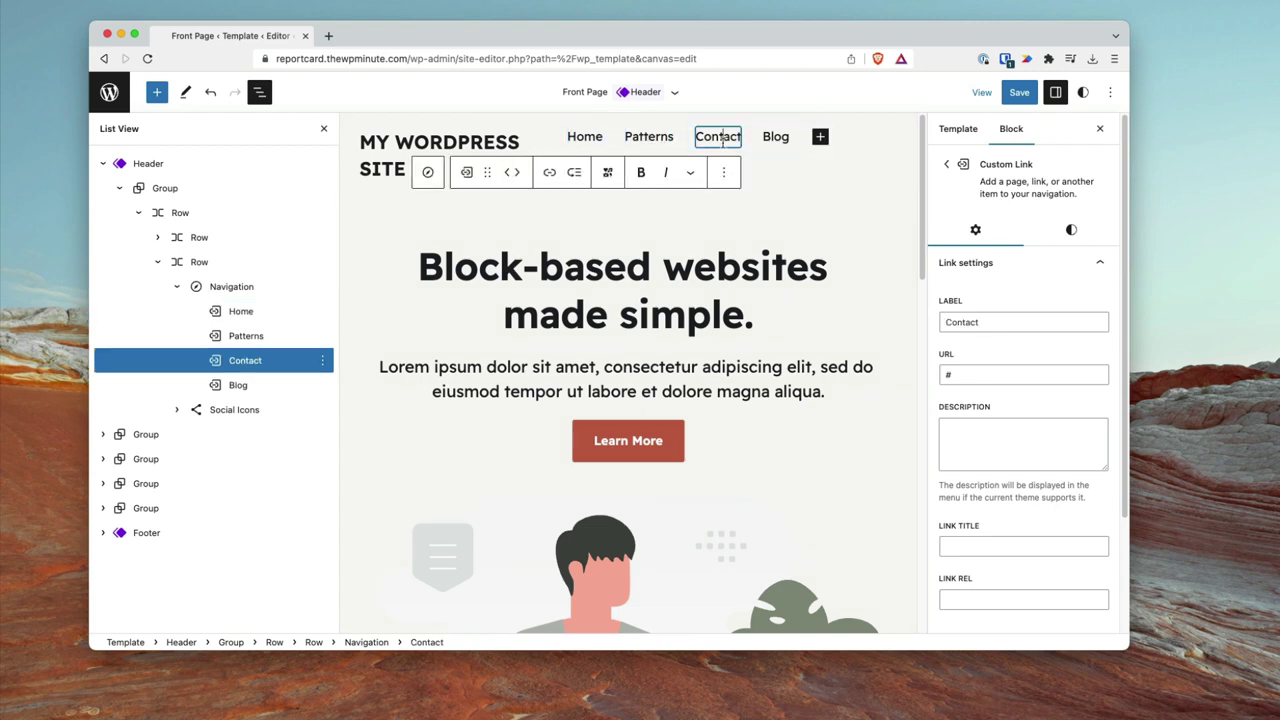
{"action": "left_click", "coordinate": [608, 175]}
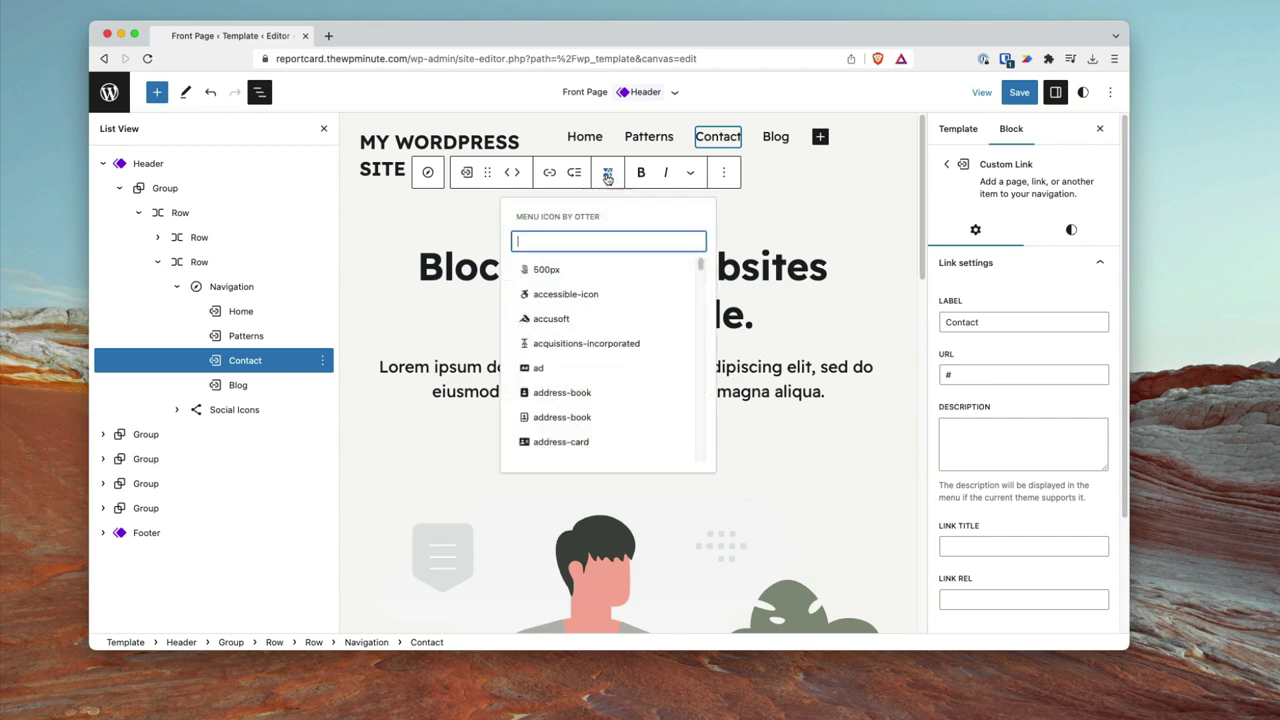
{"action": "type", "text": "contac"}
{"action": "key", "text": "BackSpace"}
{"action": "key", "text": "BackSpace"}
{"action": "key", "text": "BackSpace"}
{"action": "key", "text": "BackSpace"}
{"action": "key", "text": "BackSpace"}
{"action": "key", "text": "BackSpace"}
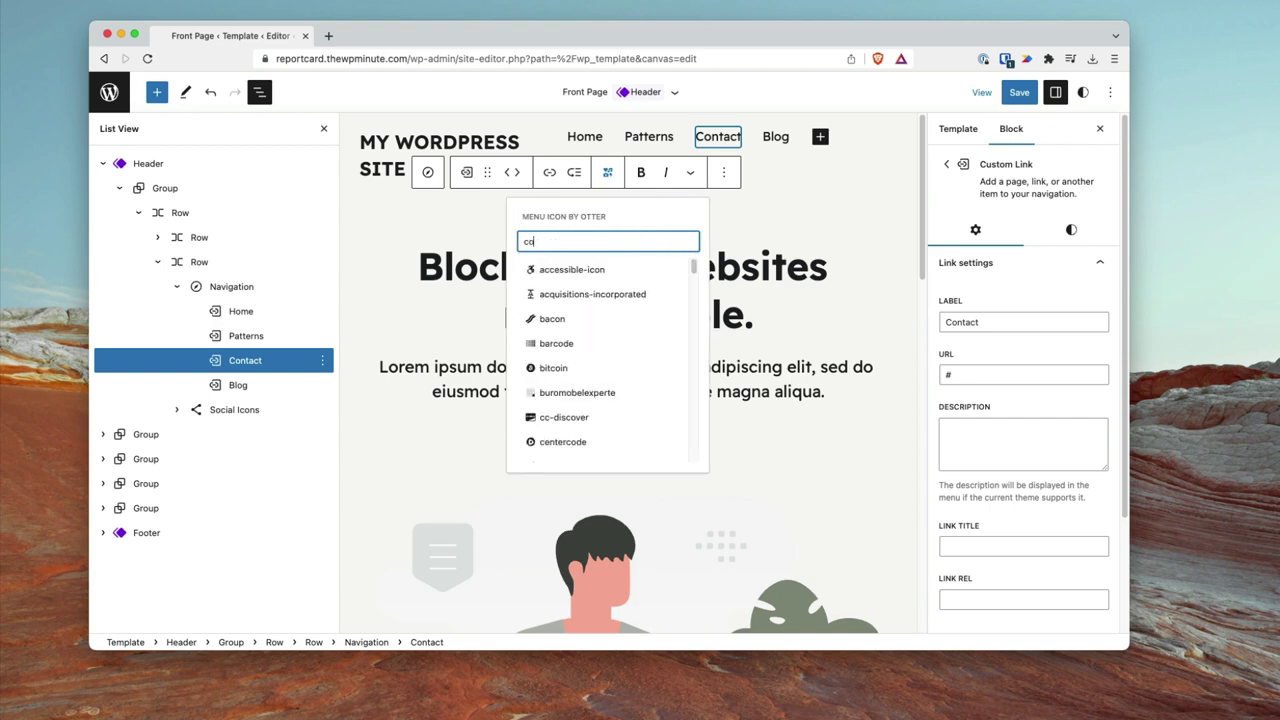
{"action": "type", "text": "ema"}
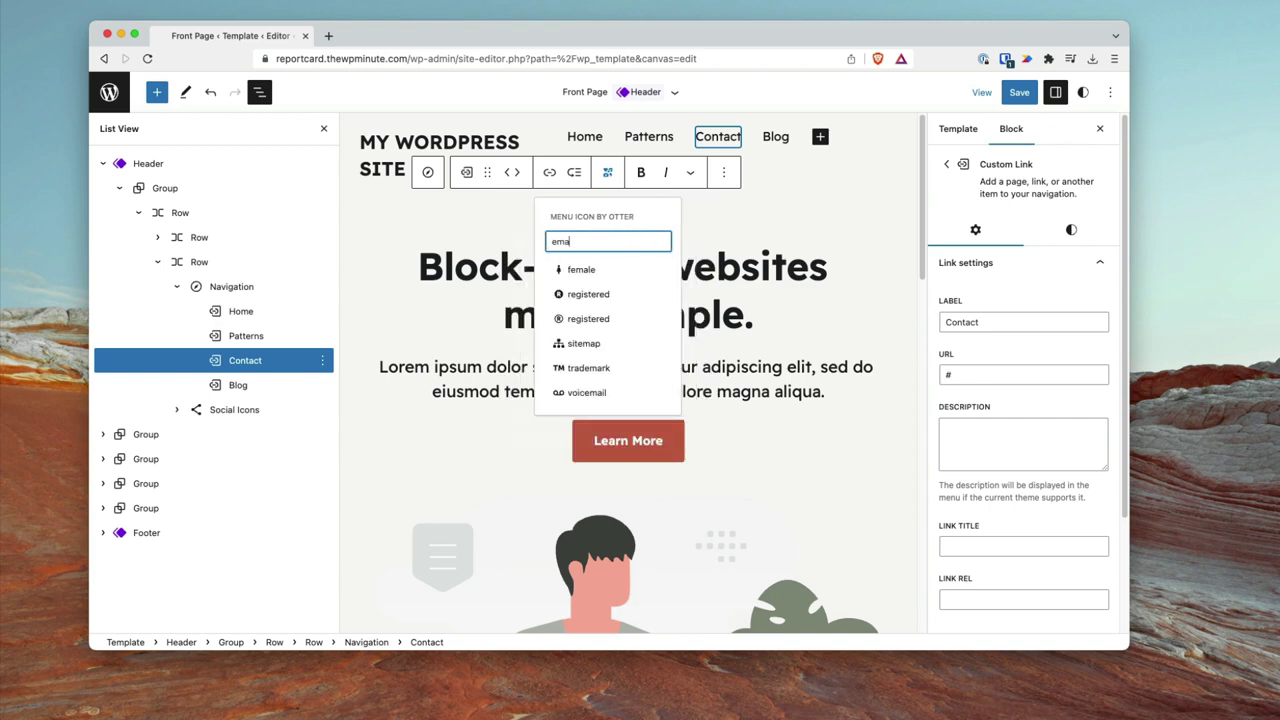
{"action": "type", "text": "il"}
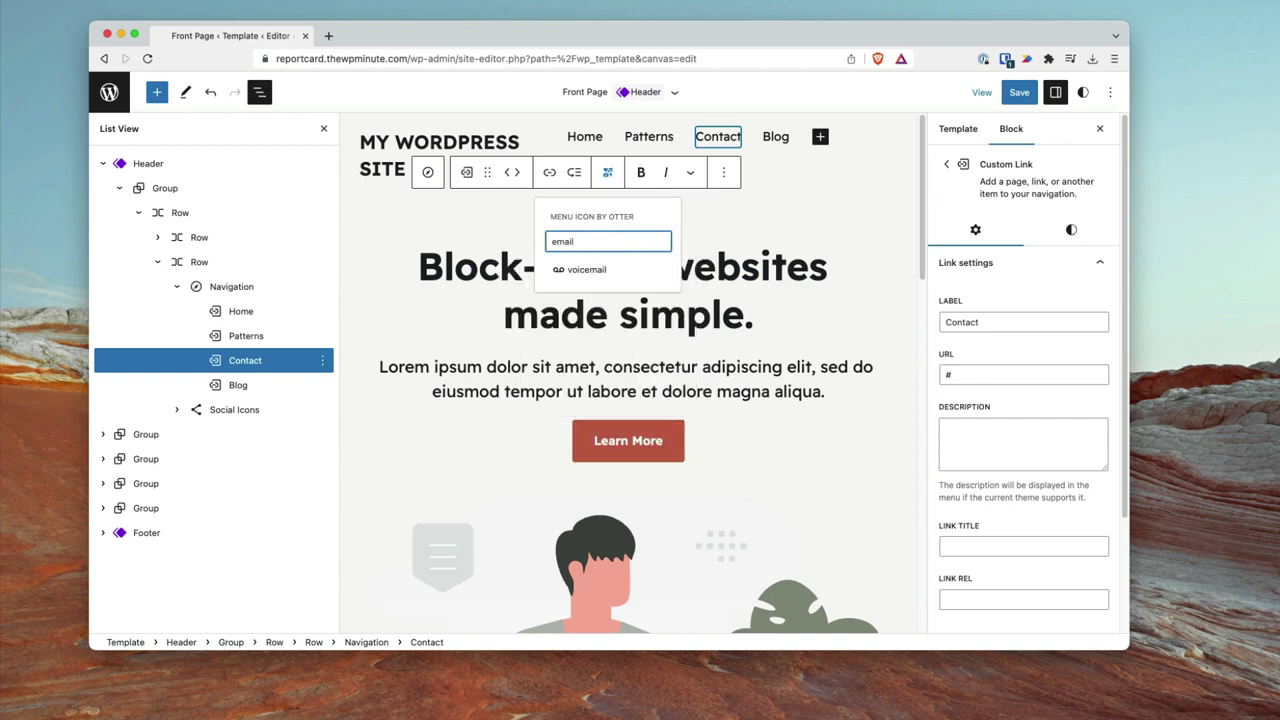
{"action": "left_click", "coordinate": [600, 269]}
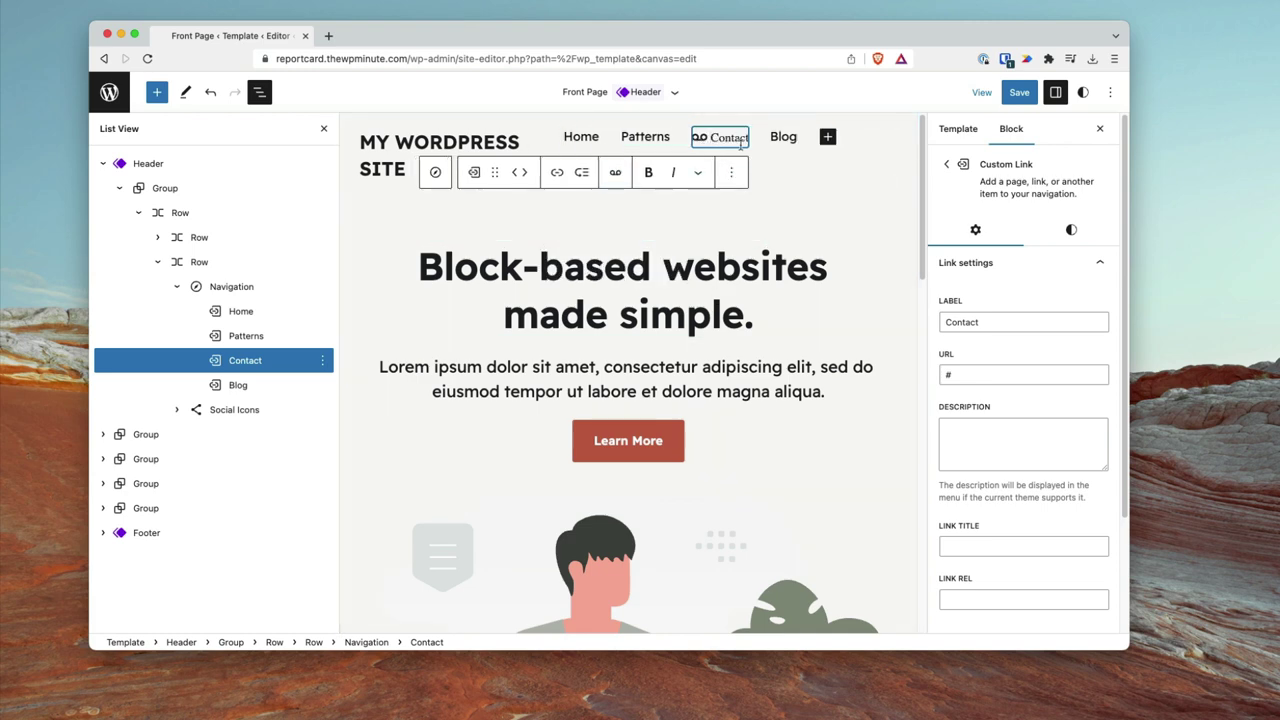
Examine the header's navigation links and enclosing group, and inspect the Footer template part in the block structure
{"action": "left_click", "coordinate": [662, 142]}
{"action": "left_click", "coordinate": [733, 138]}
{"action": "left_click", "coordinate": [866, 136]}
{"action": "left_click", "coordinate": [910, 130]}
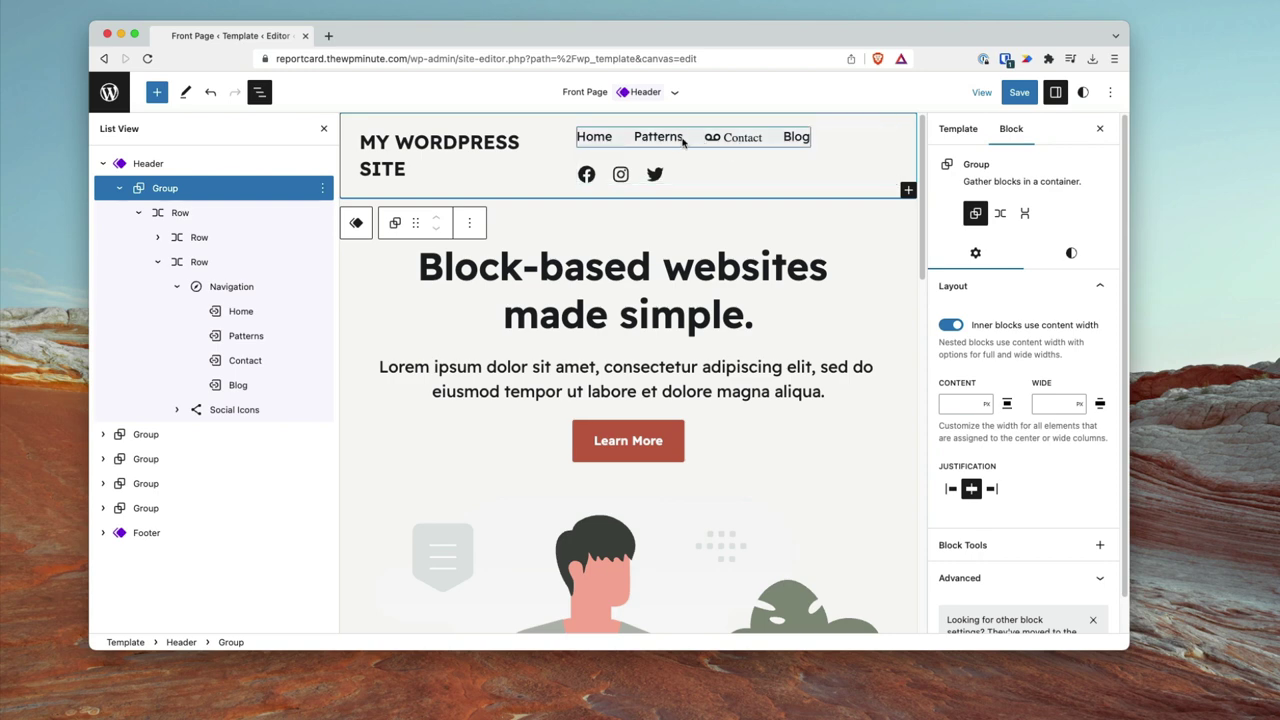
{"action": "scroll", "coordinate": [479, 403], "scroll_direction": "down", "scroll_amount": 15}
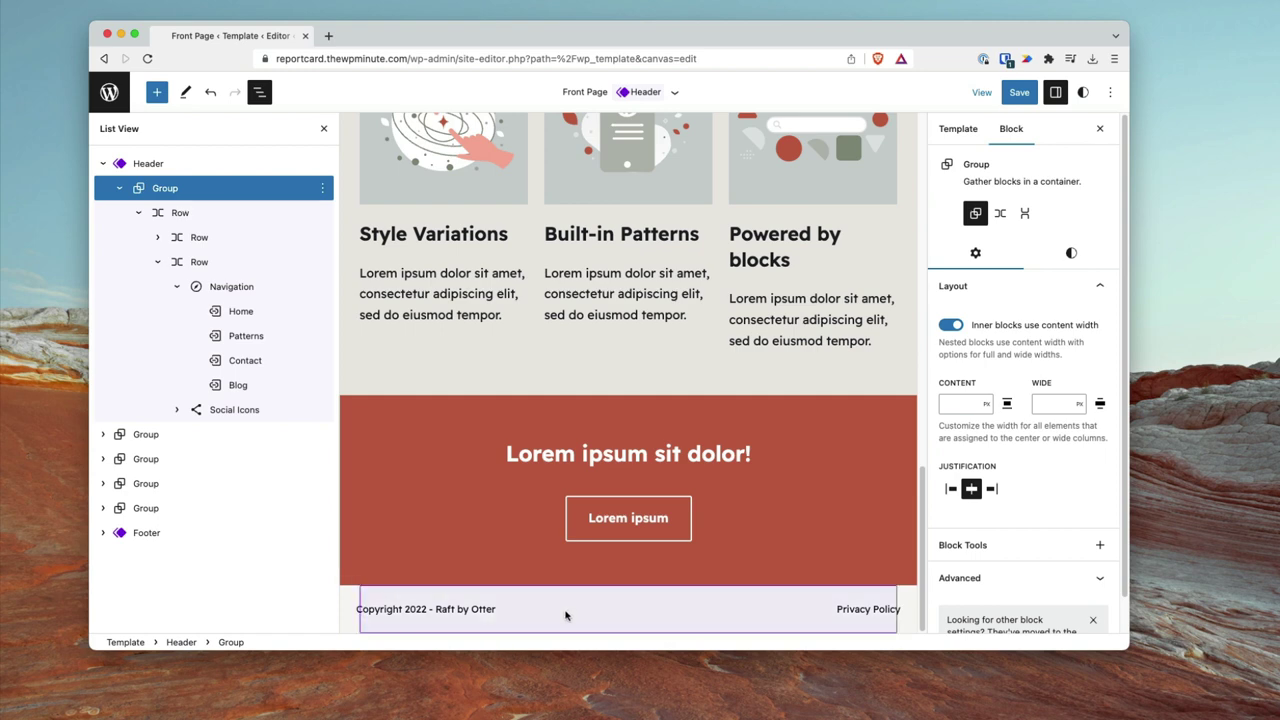
{"action": "left_click", "coordinate": [138, 534]}
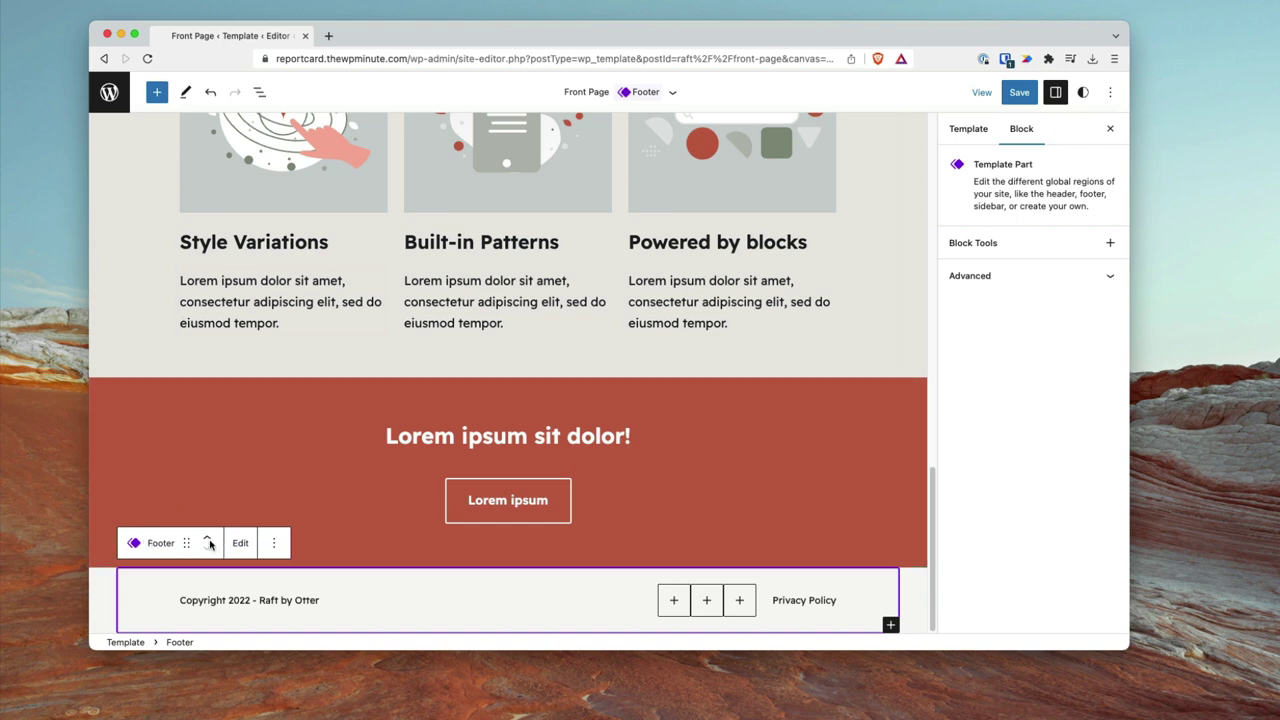
{"action": "left_click", "coordinate": [259, 91]}
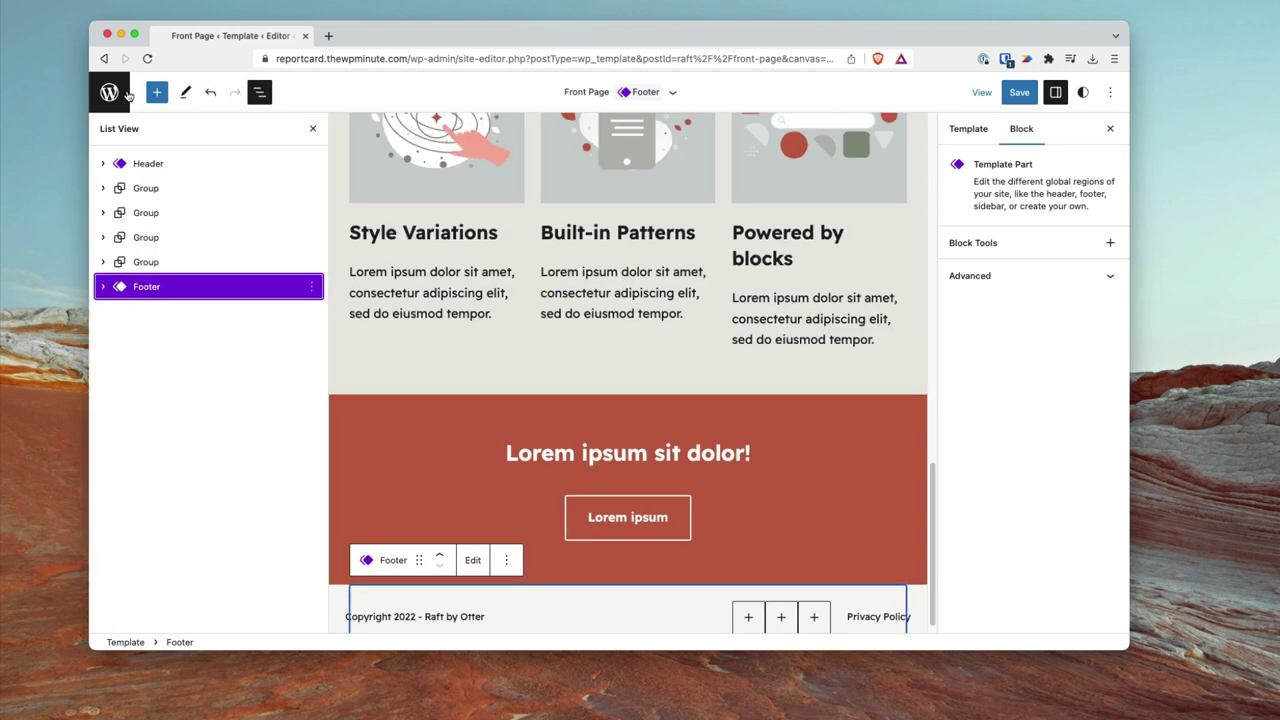
Leave the Front Page template, preview the Footer with Columns template part and open it for editing
{"action": "left_click", "coordinate": [127, 94]}
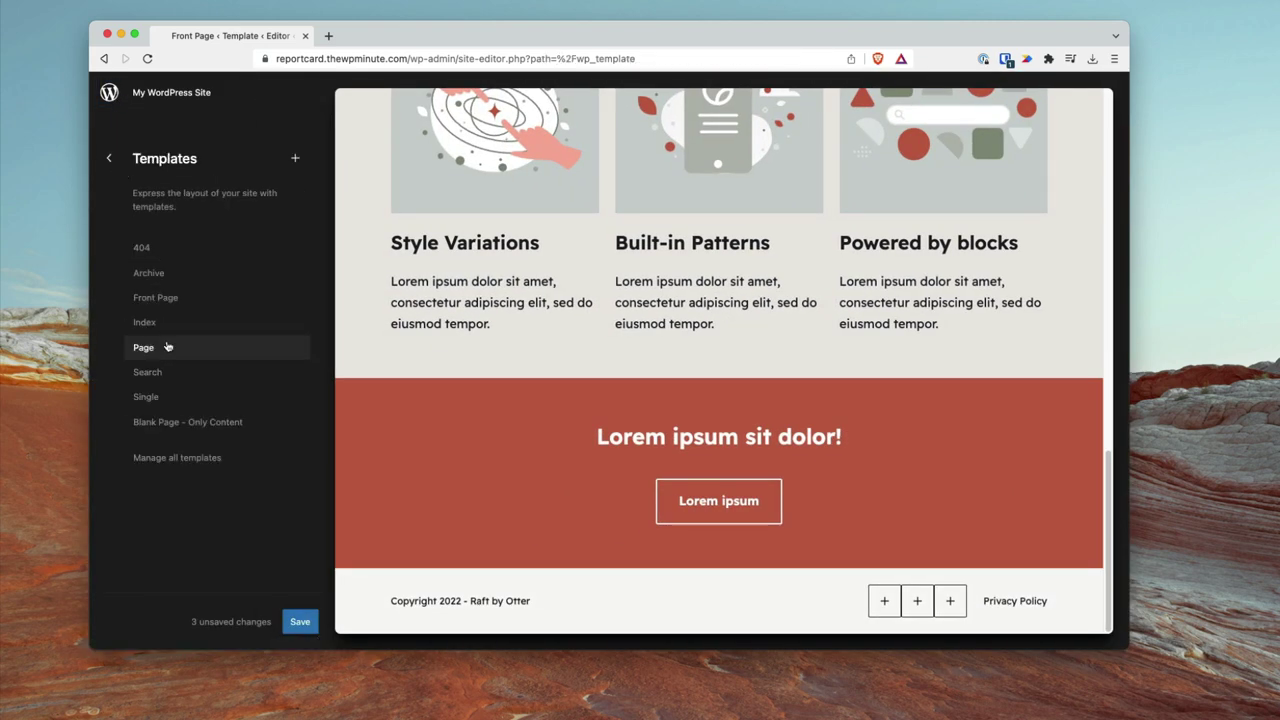
{"action": "left_click", "coordinate": [109, 158]}
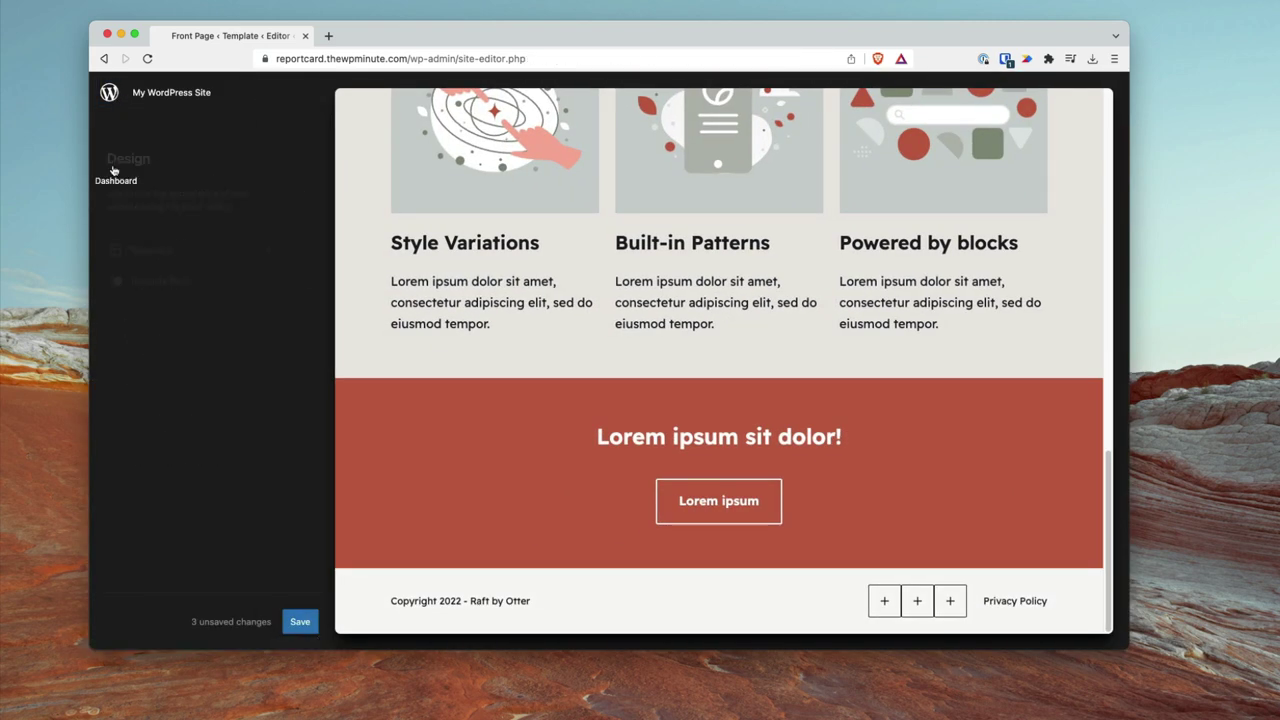
{"action": "left_click", "coordinate": [162, 276]}
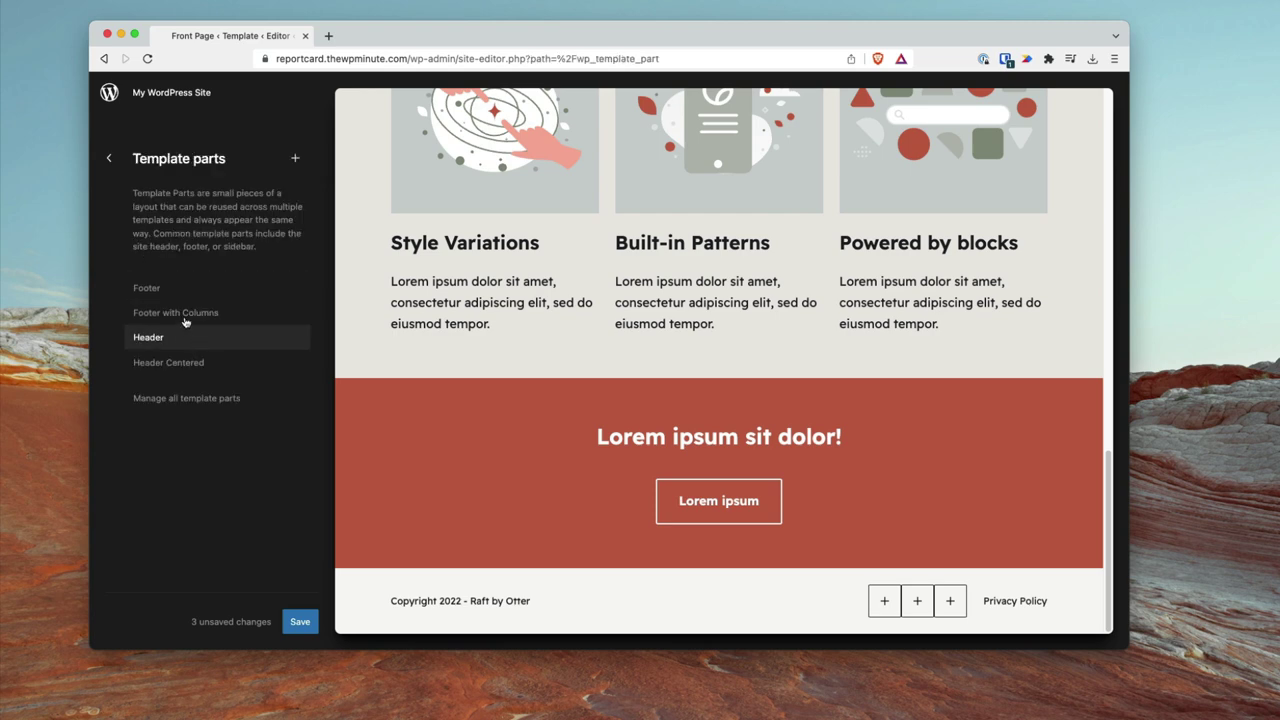
{"action": "left_click", "coordinate": [183, 313]}
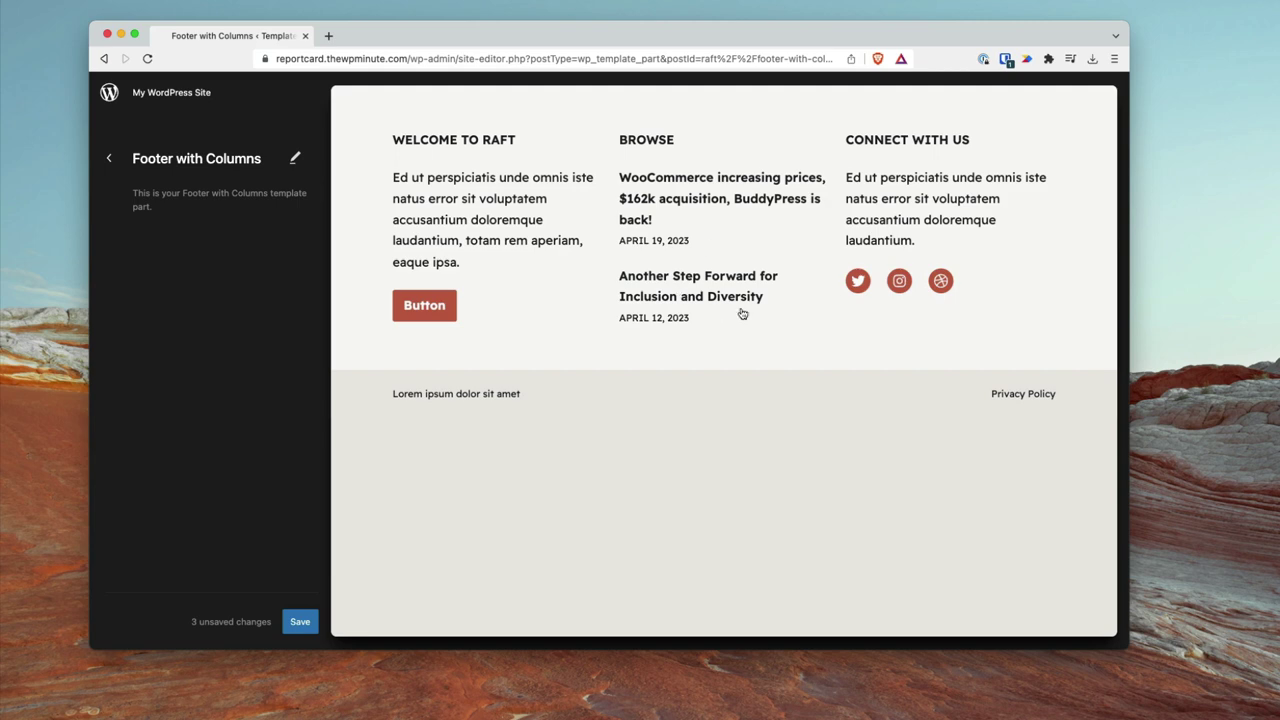
{"action": "left_click", "coordinate": [296, 160]}
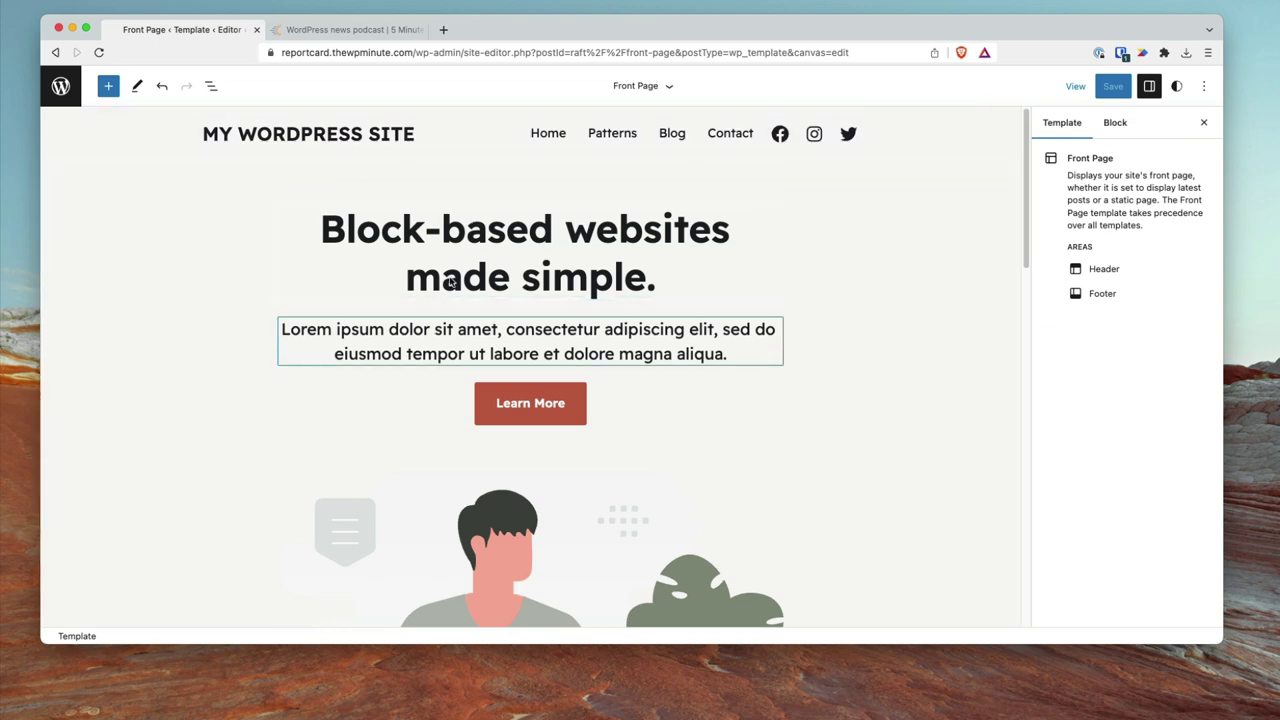
Switch to The WP Minute website and examine its home page layout, from the hero and podcast links to the featured and recent articles
{"action": "left_click", "coordinate": [350, 29]}
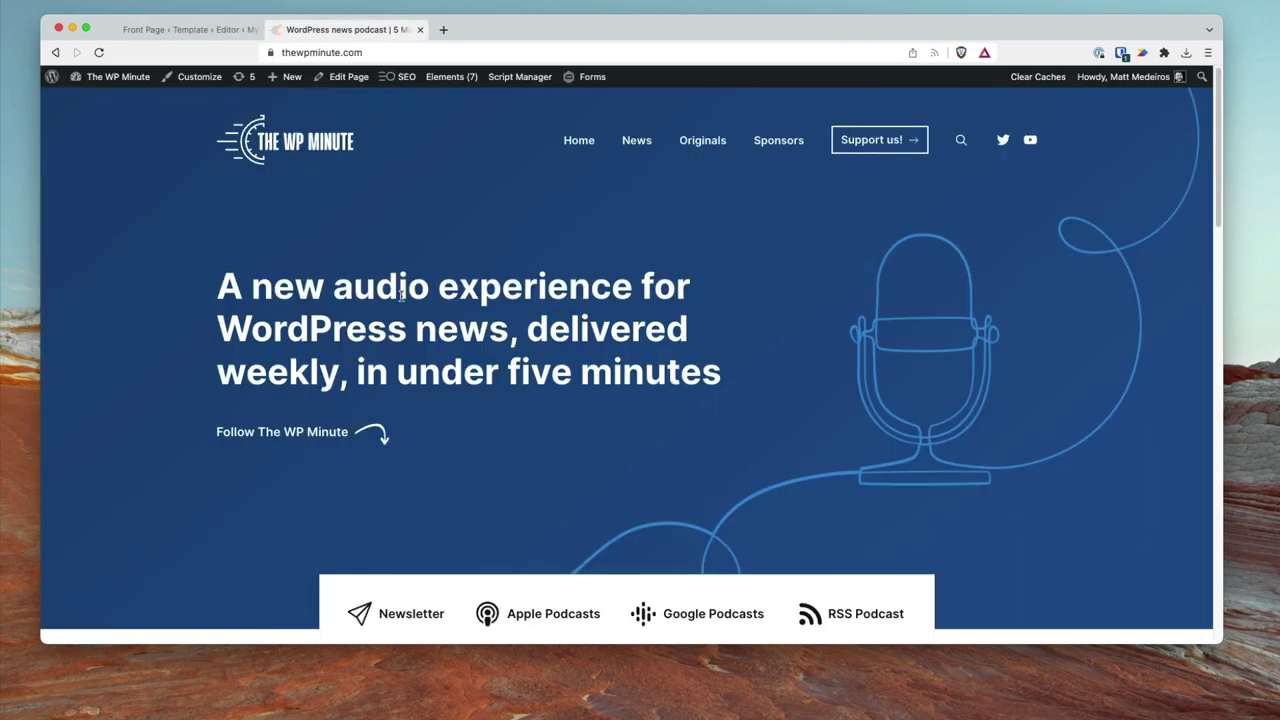
{"action": "scroll", "coordinate": [401, 295], "scroll_direction": "down", "scroll_amount": 3}
{"action": "scroll", "coordinate": [429, 303], "scroll_direction": "up", "scroll_amount": 3}
{"action": "scroll", "coordinate": [618, 305], "scroll_direction": "down", "scroll_amount": 8}
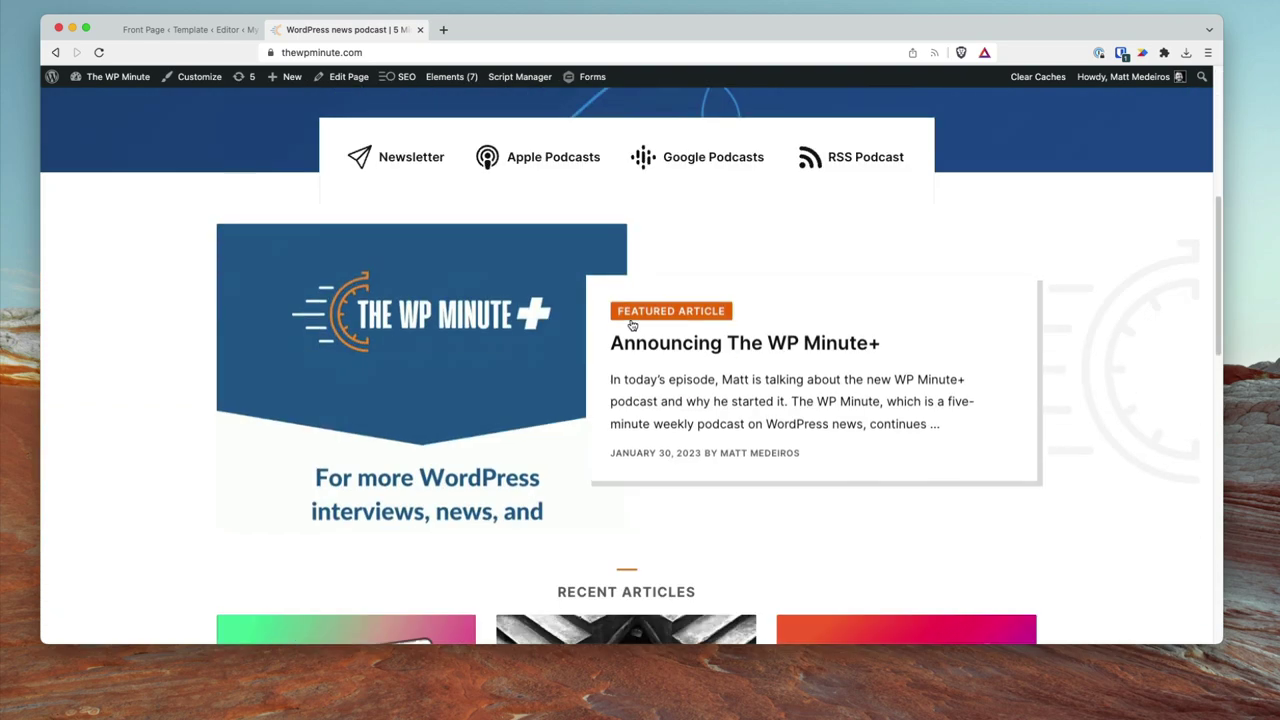
{"action": "scroll", "coordinate": [645, 327], "scroll_direction": "up", "scroll_amount": 1}
{"action": "scroll", "coordinate": [645, 327], "scroll_direction": "up", "scroll_amount": 5}
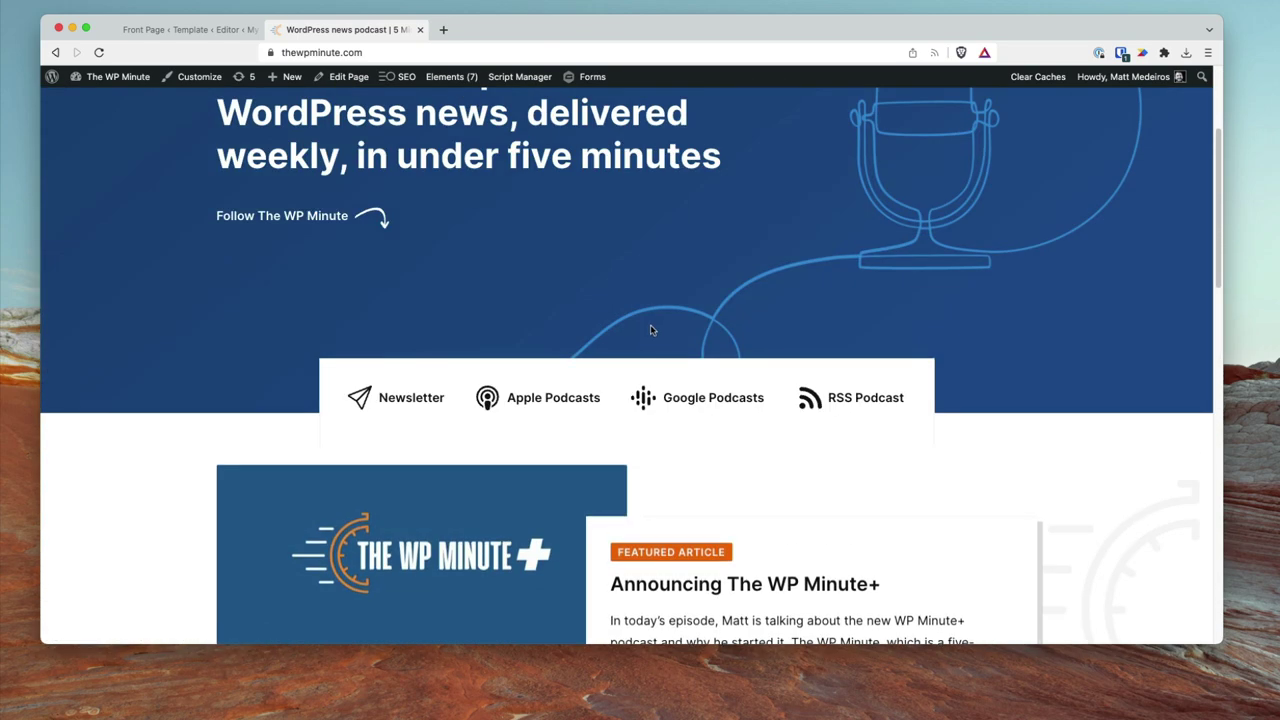
{"action": "scroll", "coordinate": [641, 319], "scroll_direction": "down", "scroll_amount": 4}
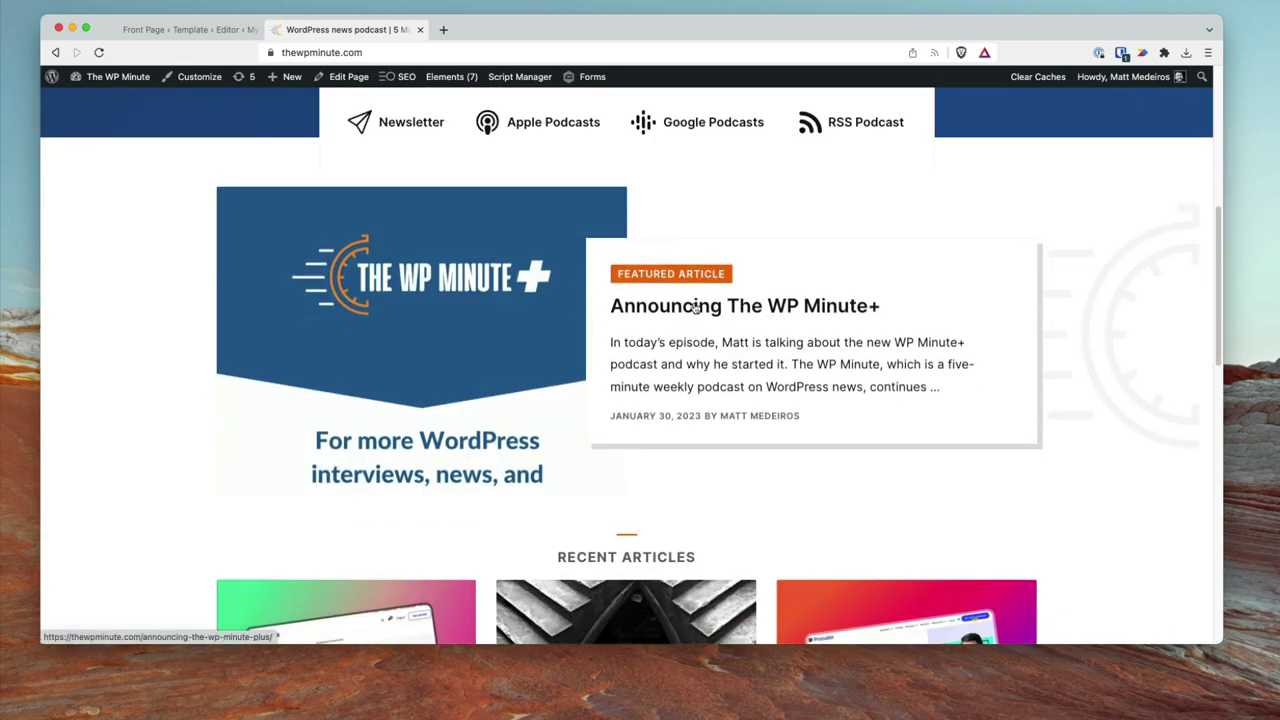
{"action": "scroll", "coordinate": [720, 360], "scroll_direction": "down", "scroll_amount": 7}
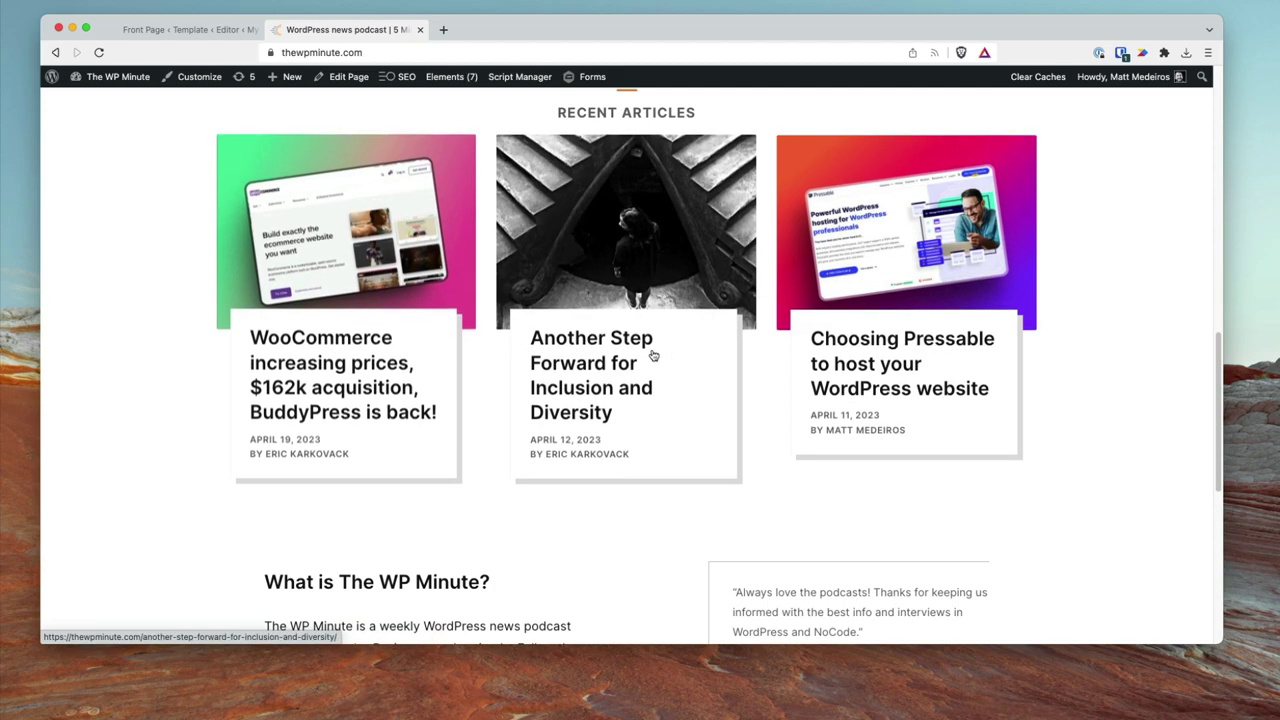
{"action": "scroll", "coordinate": [650, 358], "scroll_direction": "down", "scroll_amount": 5}
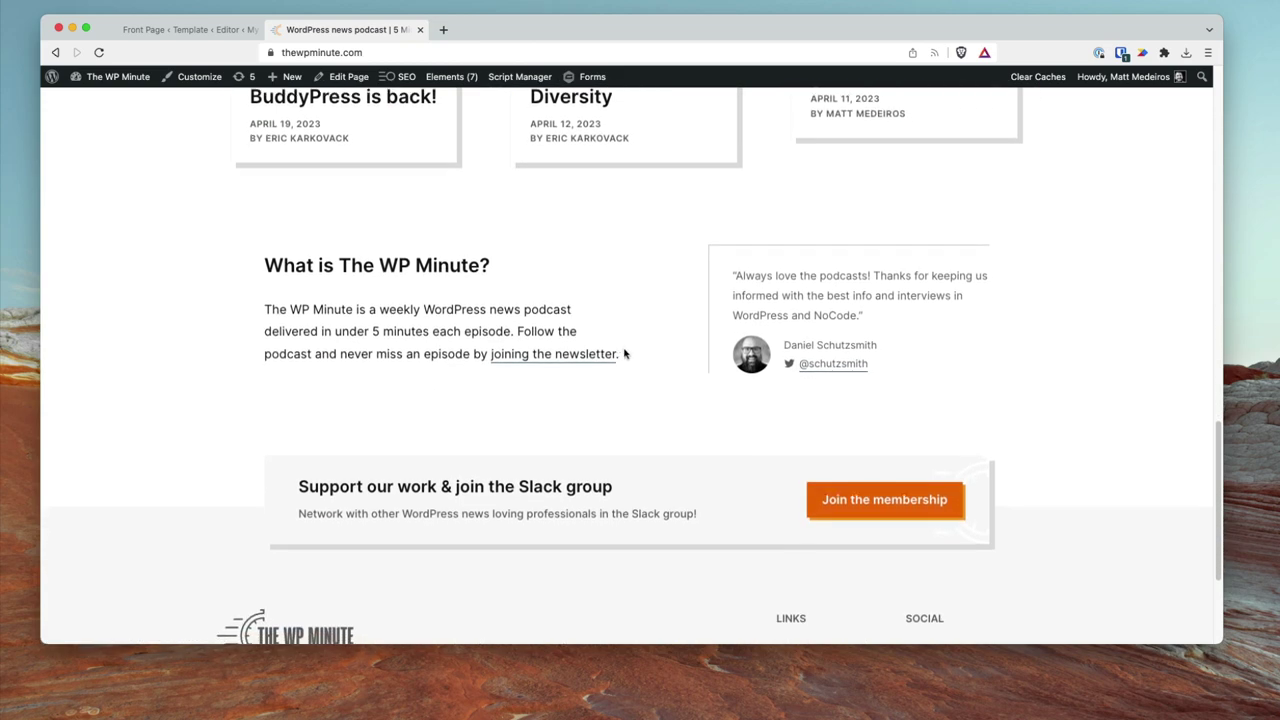
{"action": "scroll", "coordinate": [624, 353], "scroll_direction": "up", "scroll_amount": 15}
{"action": "scroll", "coordinate": [580, 356], "scroll_direction": "down", "scroll_amount": 4}
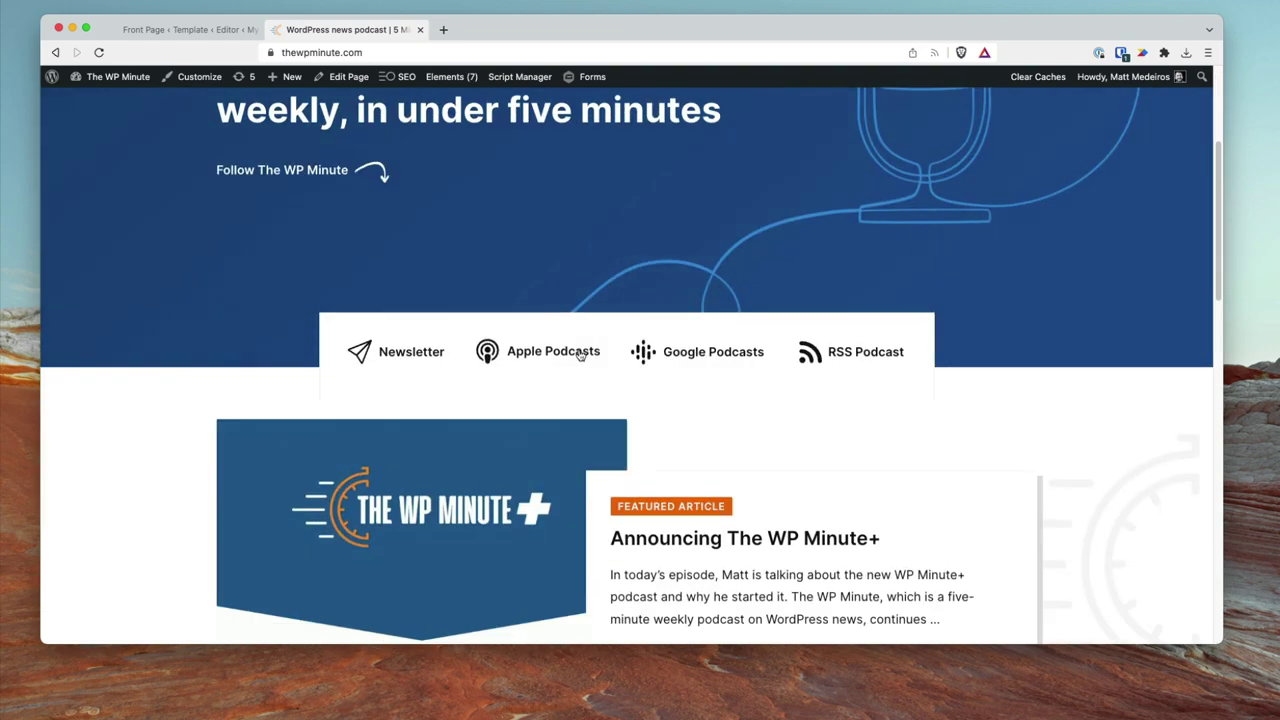
{"action": "scroll", "coordinate": [580, 355], "scroll_direction": "up", "scroll_amount": 4}
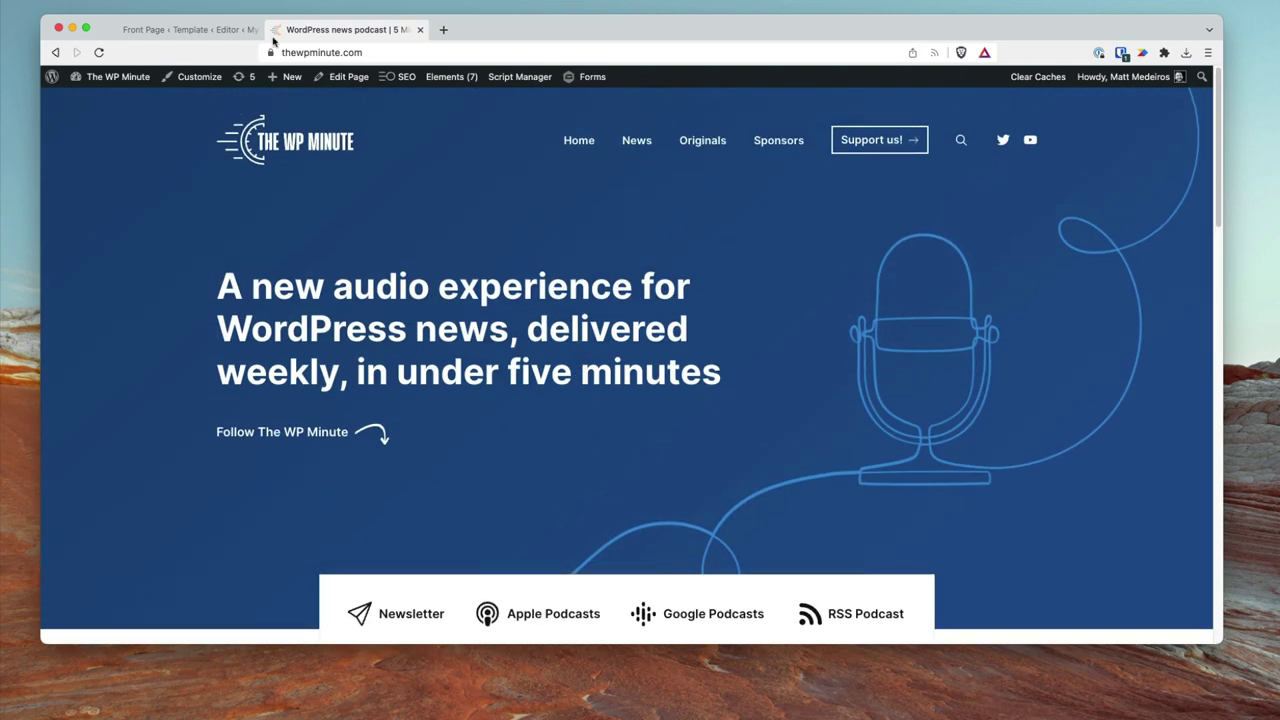
{"action": "scroll", "coordinate": [460, 452], "scroll_direction": "down", "scroll_amount": 11}
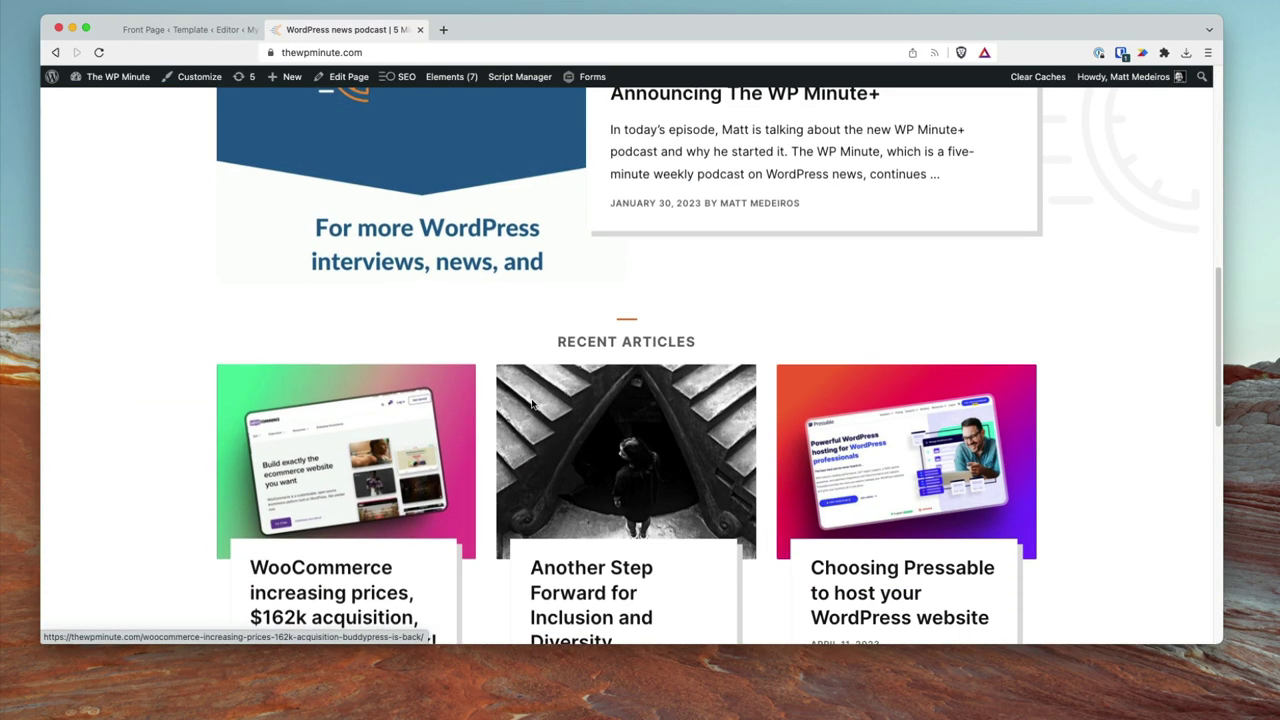
Return to the Front Page template and delete its hero, post content and three-column feature groups
{"action": "left_click", "coordinate": [202, 34]}
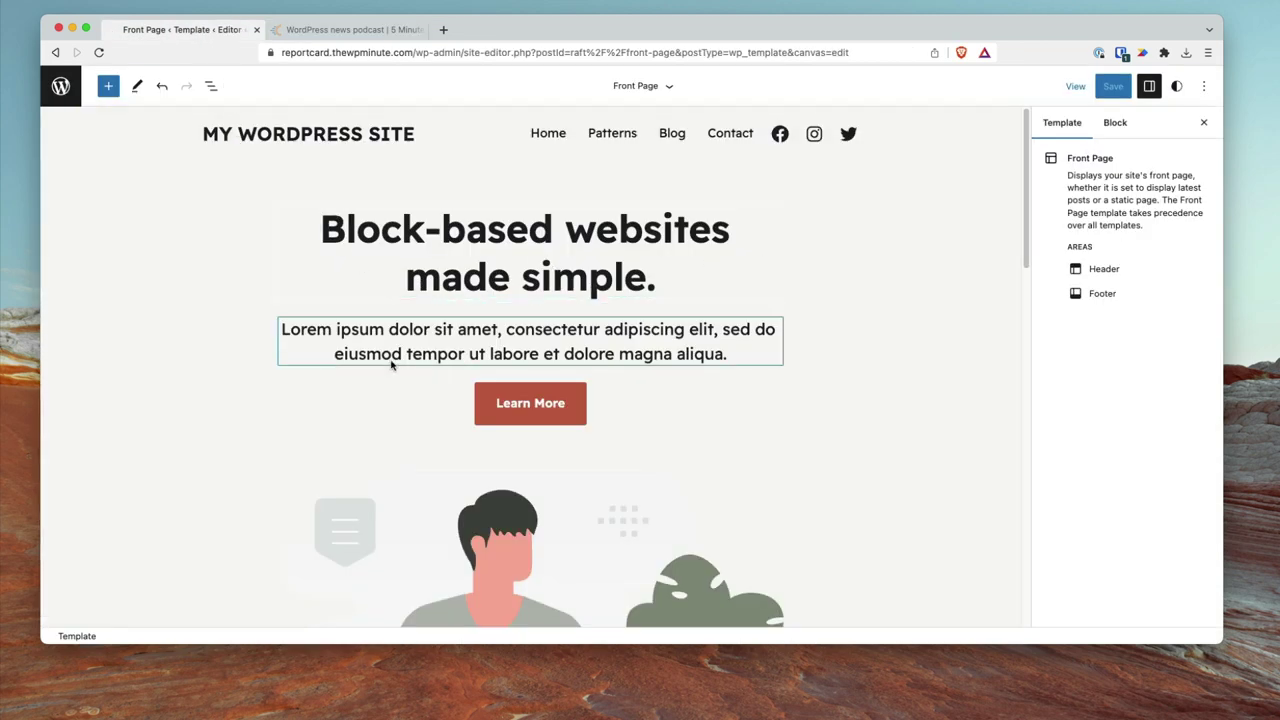
{"action": "left_click", "coordinate": [211, 86]}
{"action": "left_click", "coordinate": [183, 184]}
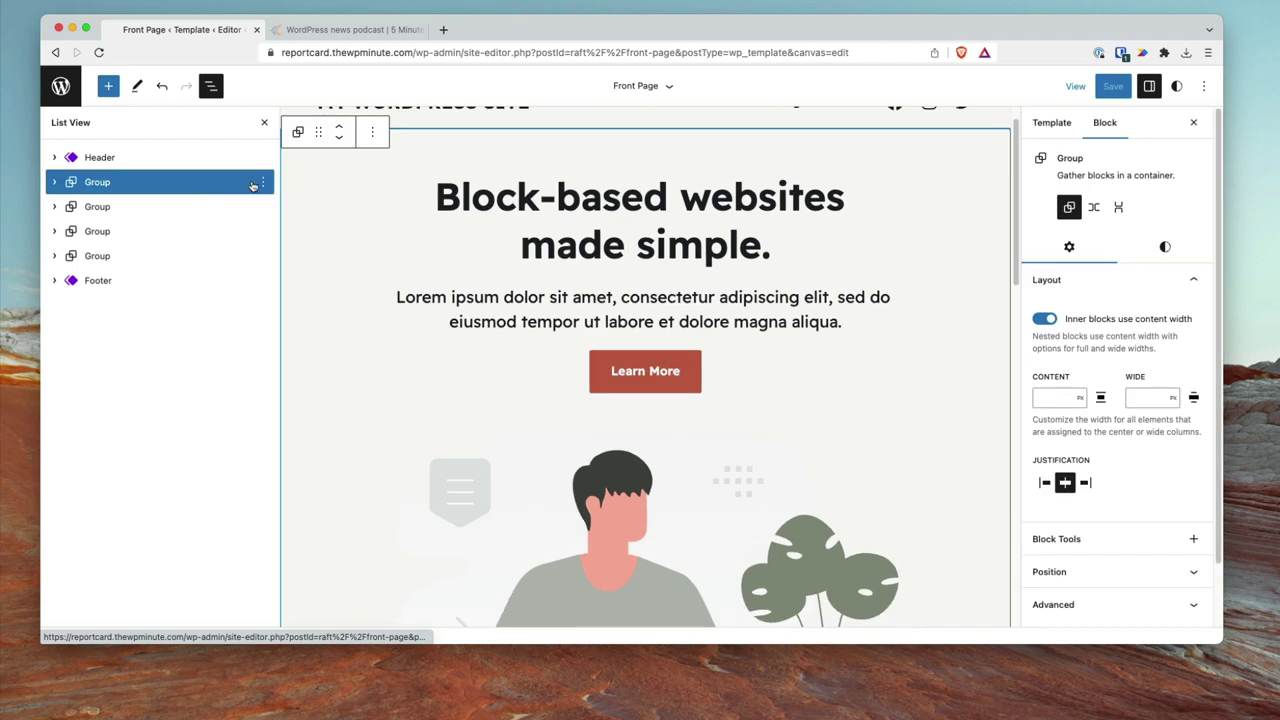
{"action": "key", "text": "shift+alt+z"}
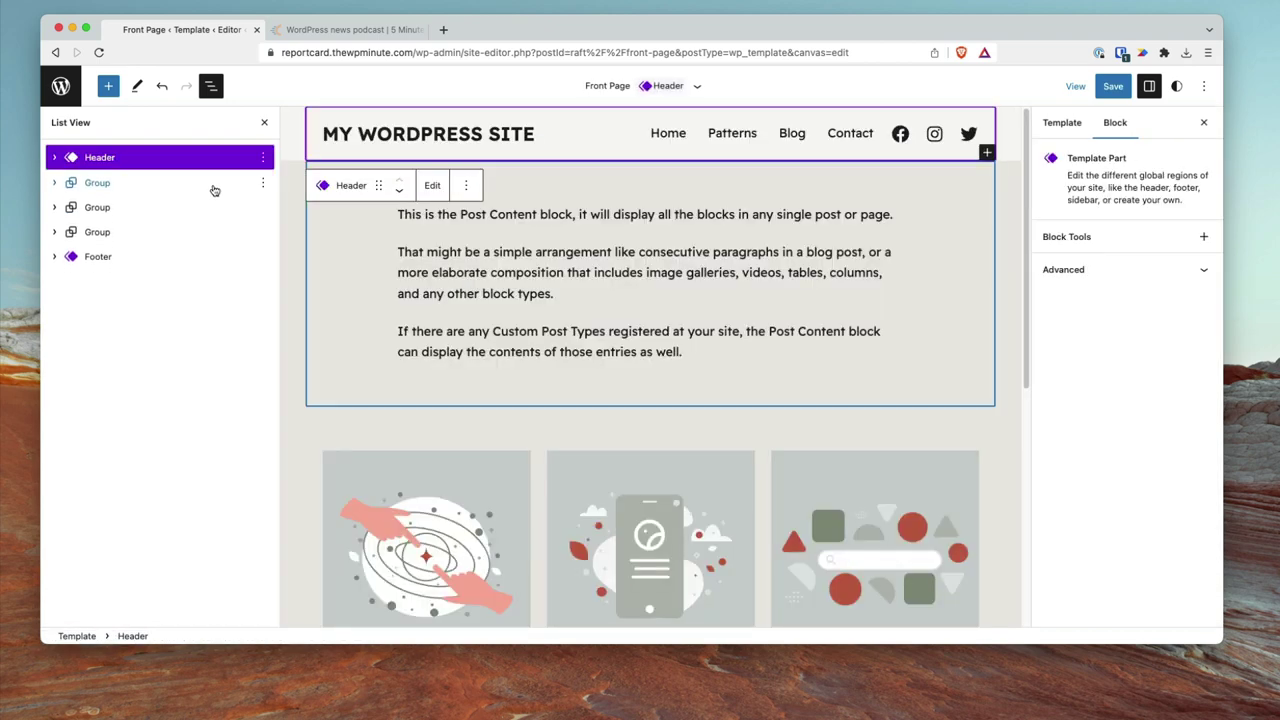
{"action": "left_click", "coordinate": [210, 188]}
{"action": "key", "text": "shift+alt+z"}
{"action": "left_click", "coordinate": [175, 189]}
{"action": "key", "text": "shift+alt+z"}
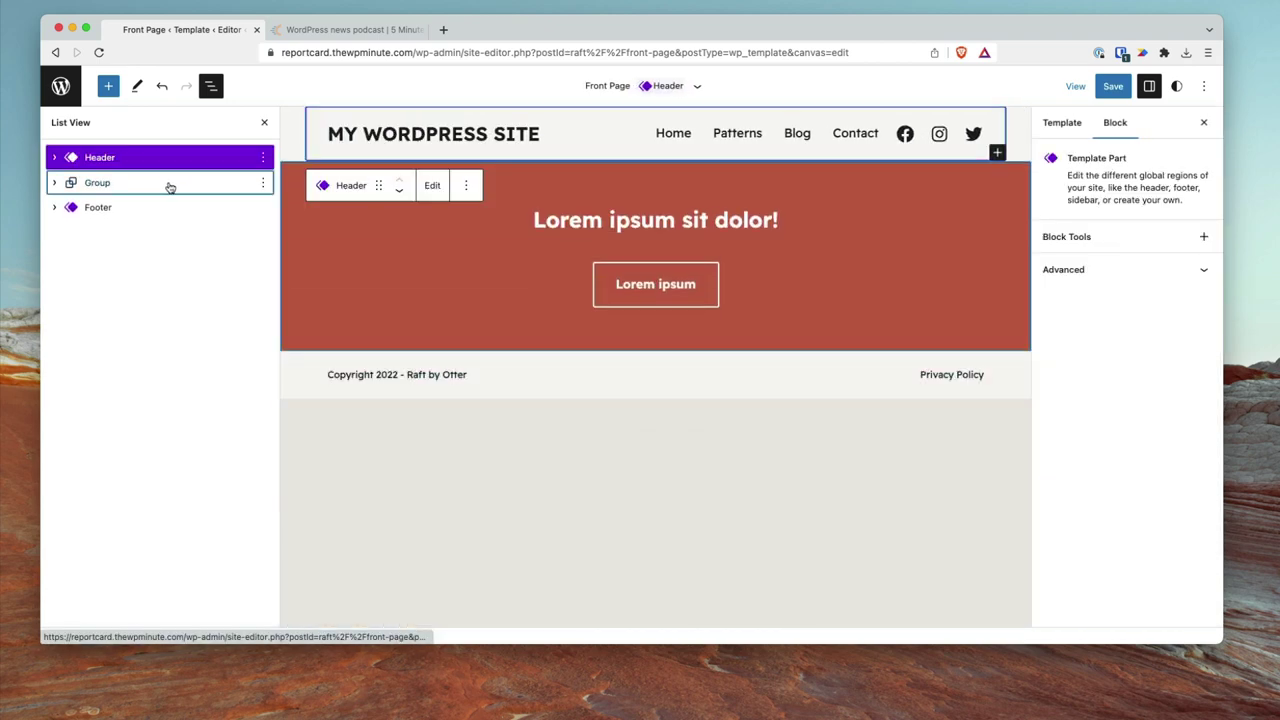
Delete the remaining call-to-action group between the header and footer, and open the block inserter
{"action": "left_click", "coordinate": [178, 190]}
{"action": "key", "text": "shift+alt+z"}
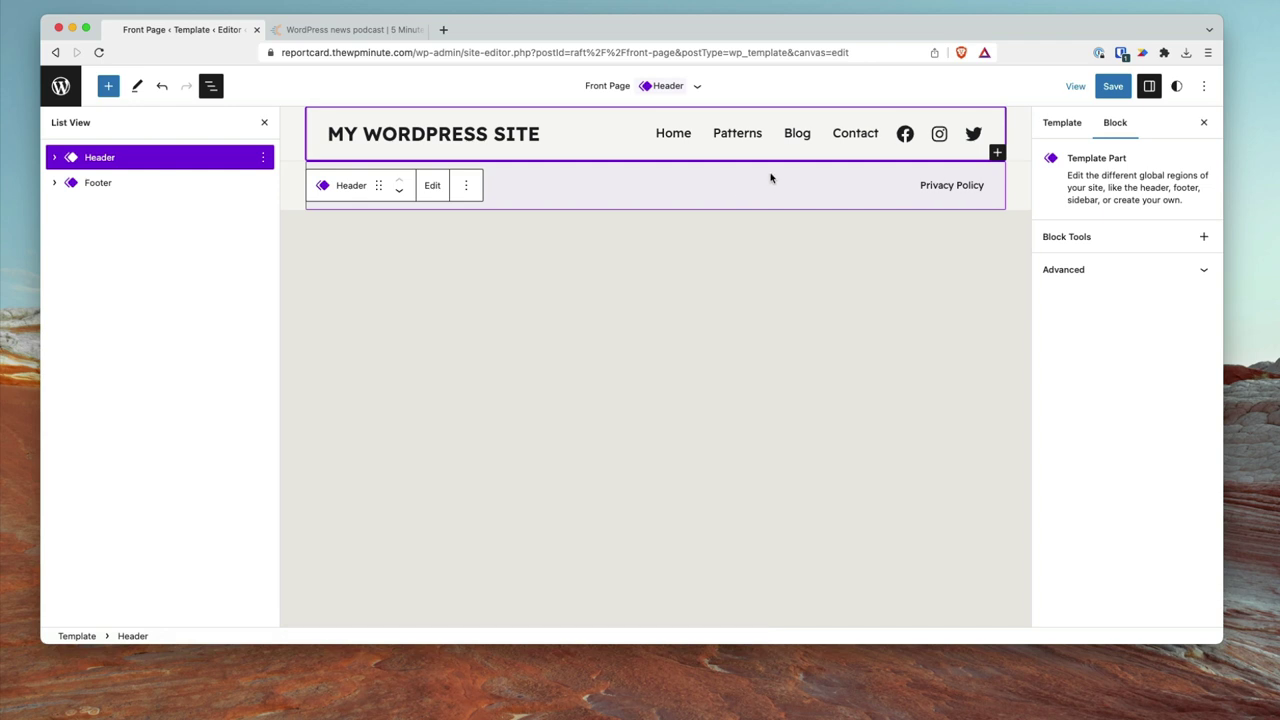
{"action": "left_click", "coordinate": [107, 87]}
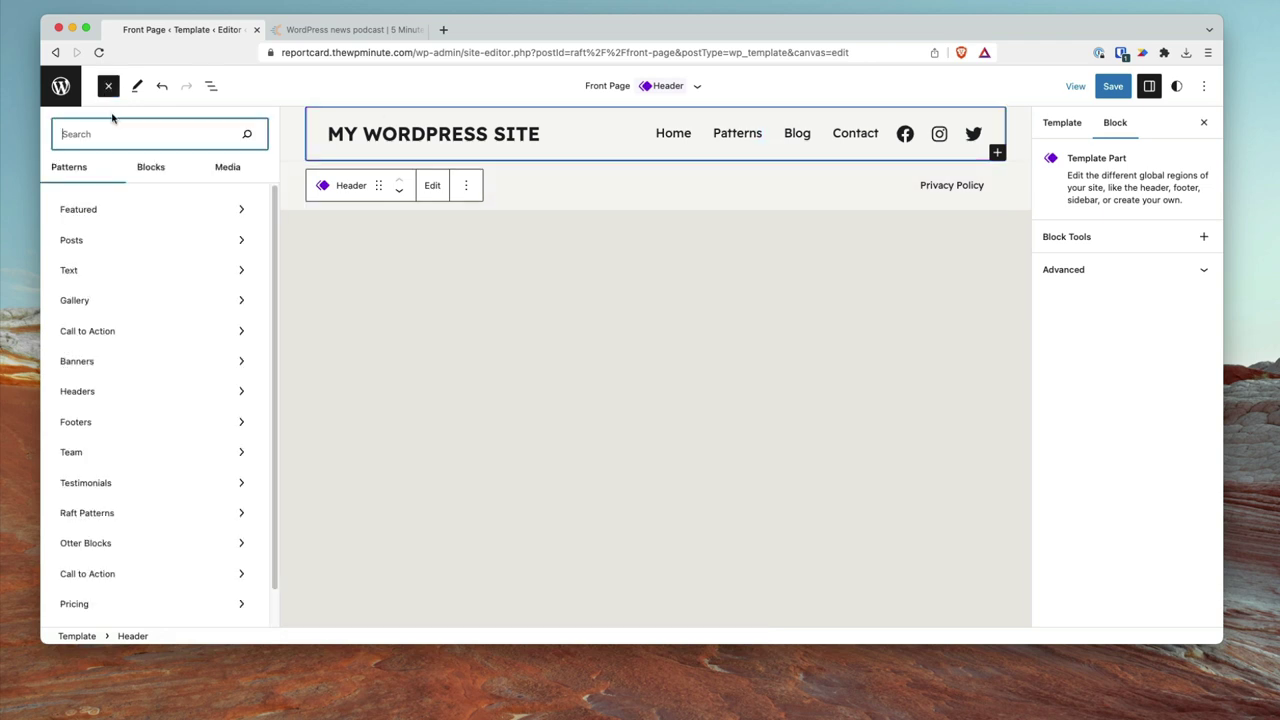
Look through the Raft Patterns for a hero section, comparing them with The WP Minute home page hero
{"action": "left_click", "coordinate": [126, 513]}
{"action": "left_click", "coordinate": [379, 22]}
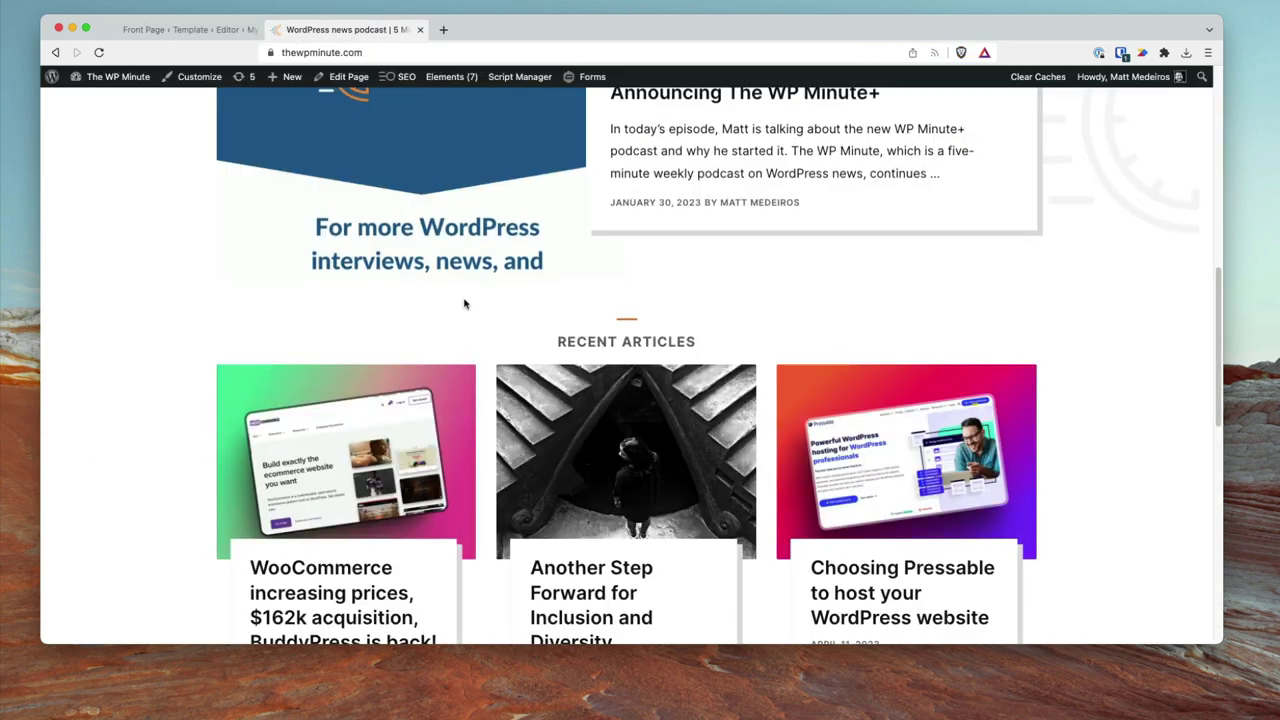
{"action": "scroll", "coordinate": [469, 306], "scroll_direction": "up", "scroll_amount": 10}
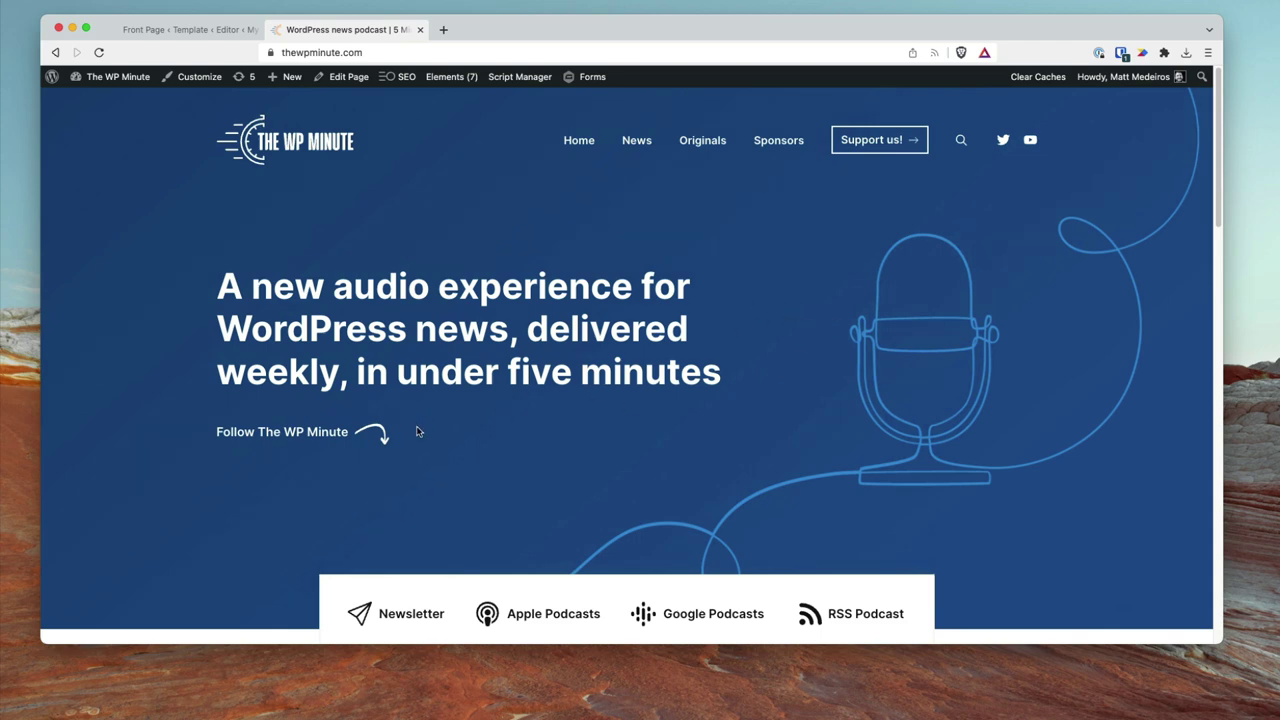
{"action": "left_click", "coordinate": [226, 31]}
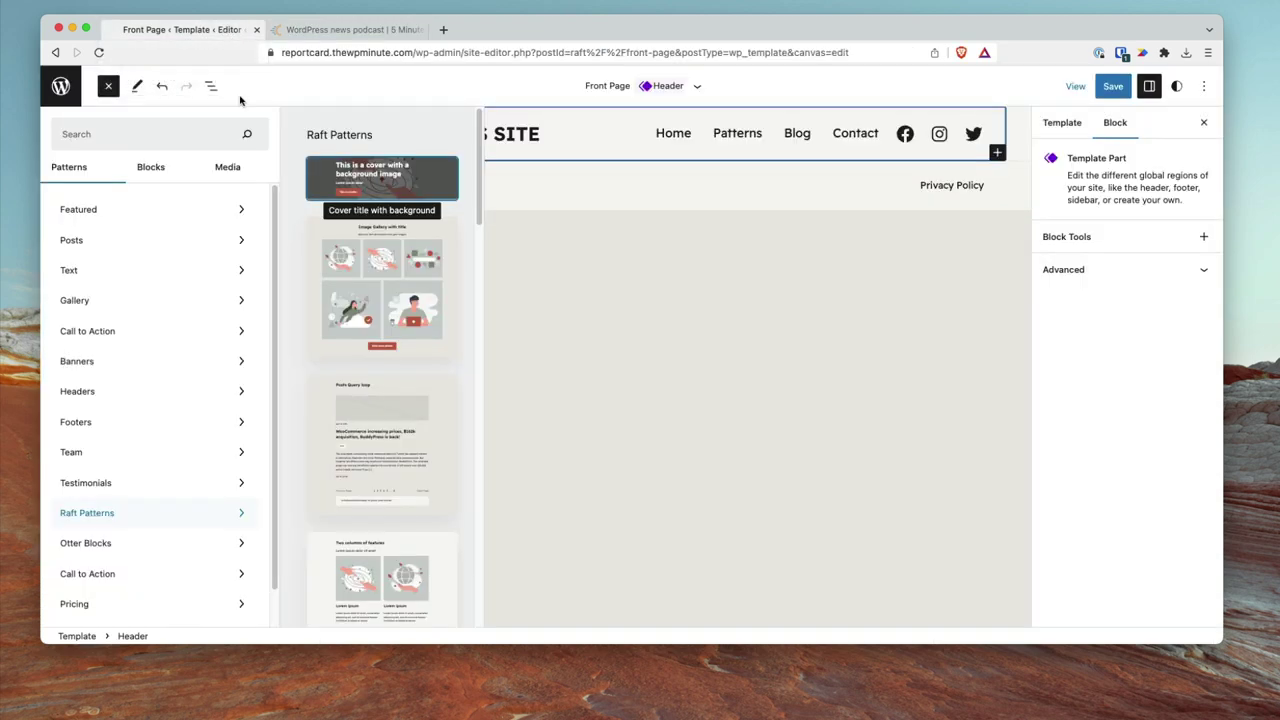
{"action": "scroll", "coordinate": [378, 470], "scroll_direction": "down", "scroll_amount": 10}
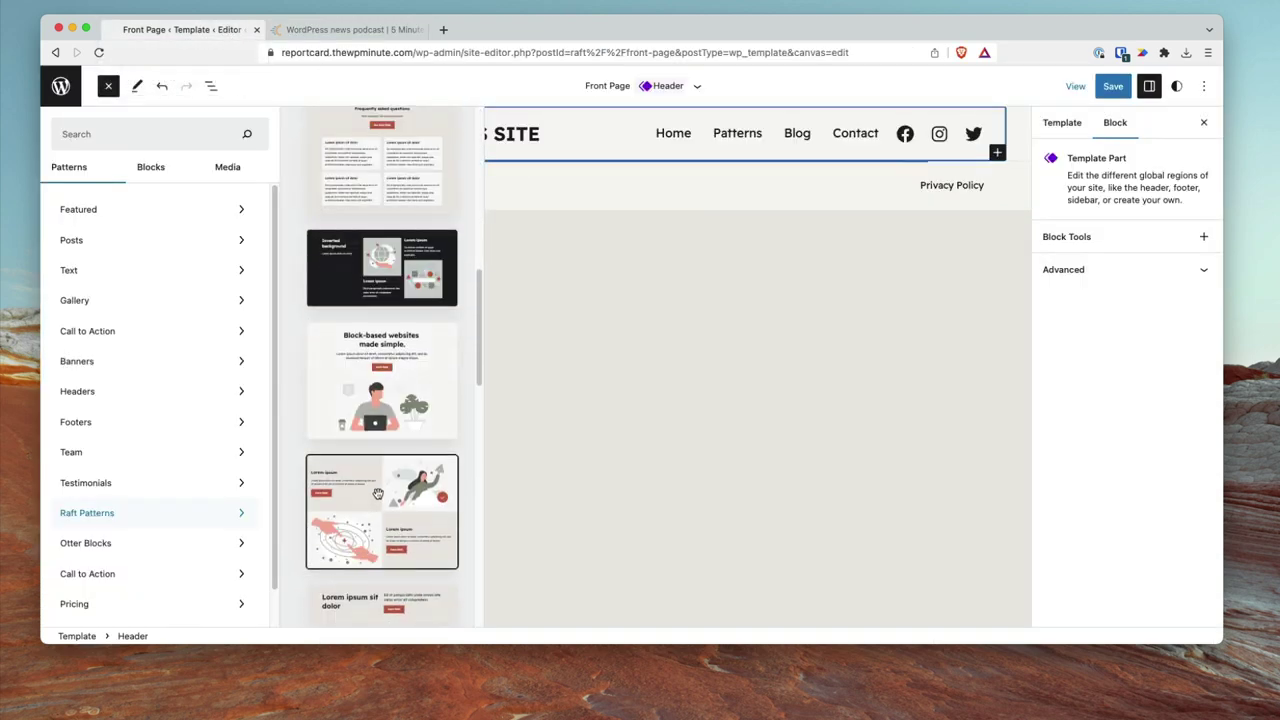
{"action": "scroll", "coordinate": [378, 494], "scroll_direction": "down", "scroll_amount": 5}
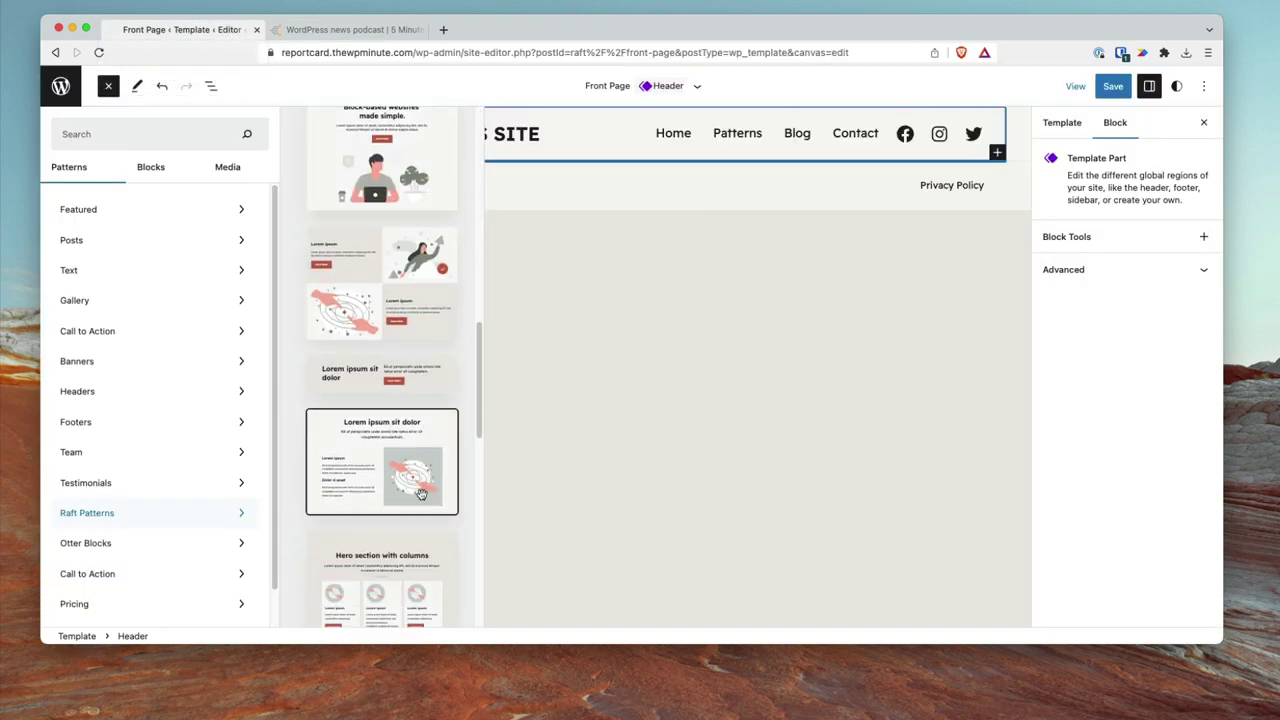
{"action": "scroll", "coordinate": [420, 494], "scroll_direction": "down", "scroll_amount": 15}
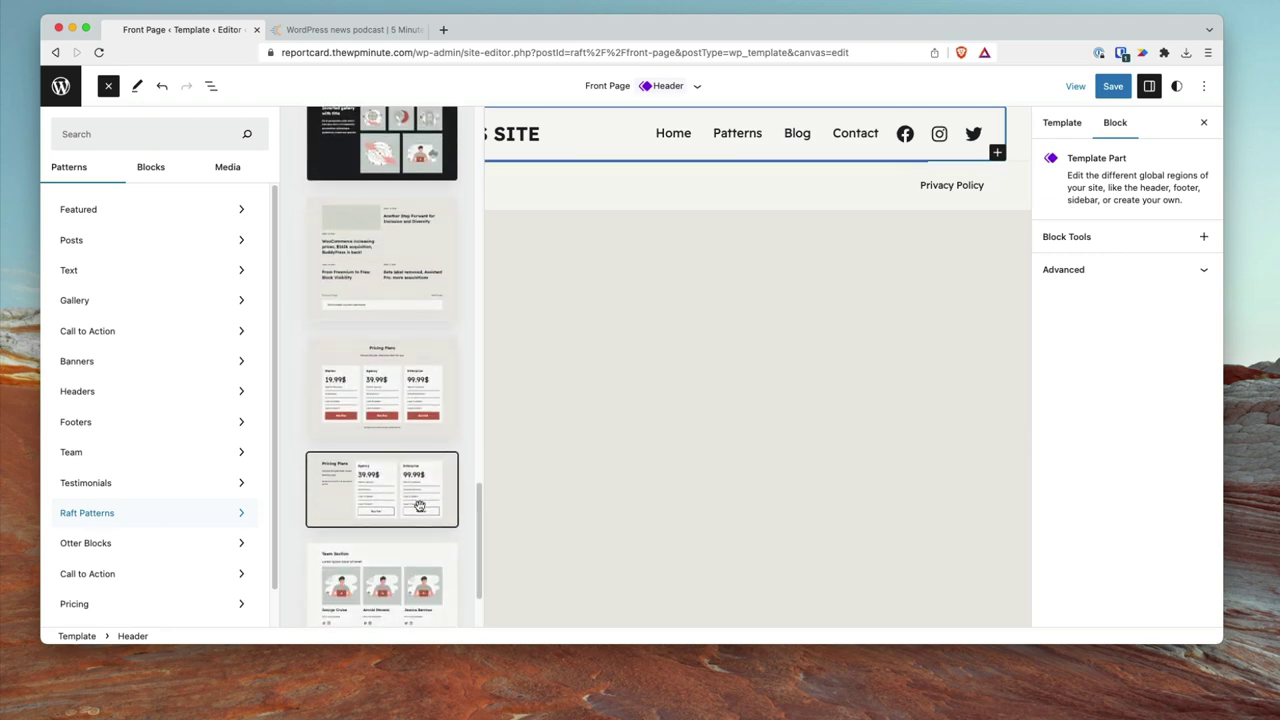
{"action": "scroll", "coordinate": [420, 505], "scroll_direction": "down", "scroll_amount": 2}
{"action": "scroll", "coordinate": [400, 480], "scroll_direction": "up", "scroll_amount": 20}
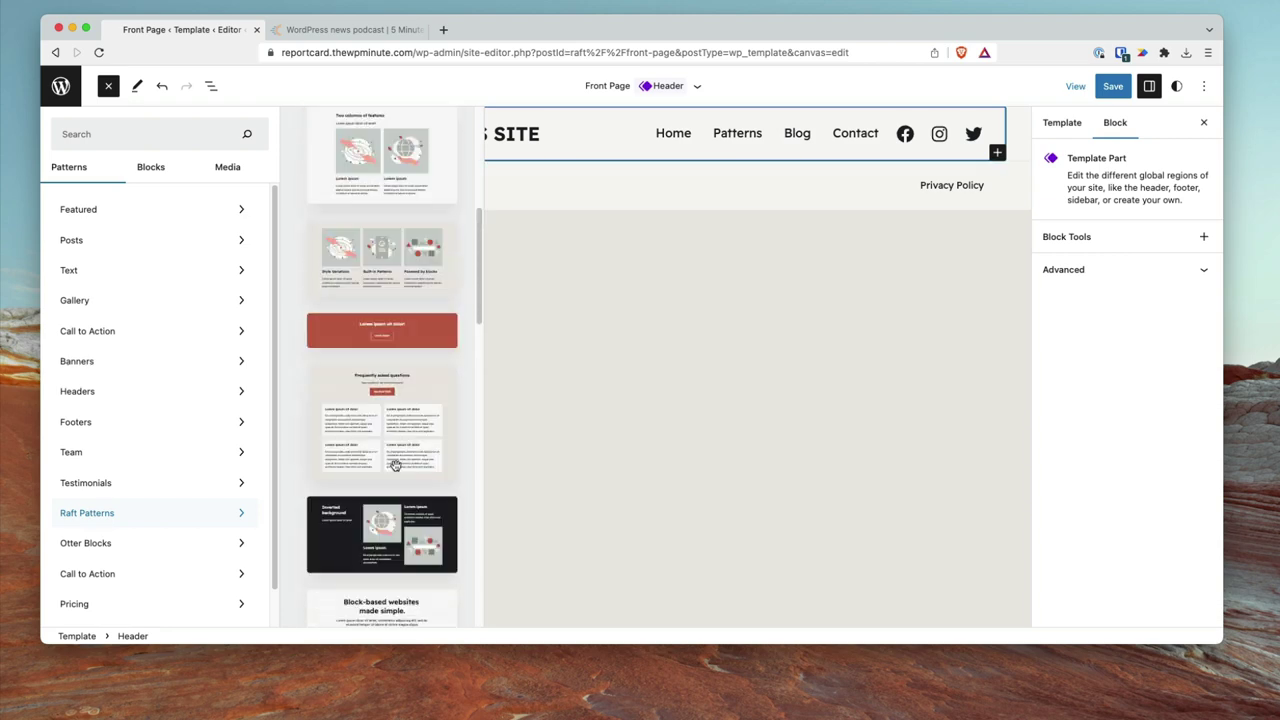
{"action": "scroll", "coordinate": [395, 465], "scroll_direction": "up", "scroll_amount": 10}
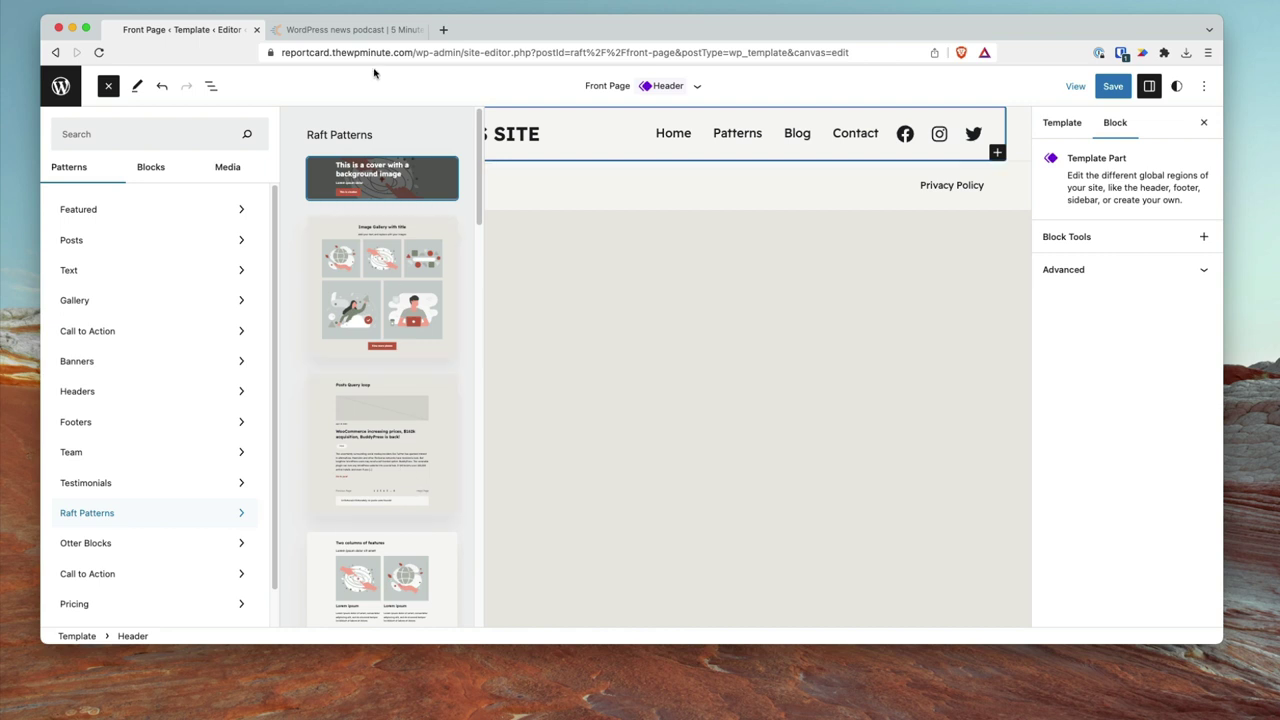
Browse the whole Otter Blocks pattern category for sections that suit the home page
{"action": "left_click", "coordinate": [149, 543]}
{"action": "scroll", "coordinate": [390, 415], "scroll_direction": "down", "scroll_amount": 2}
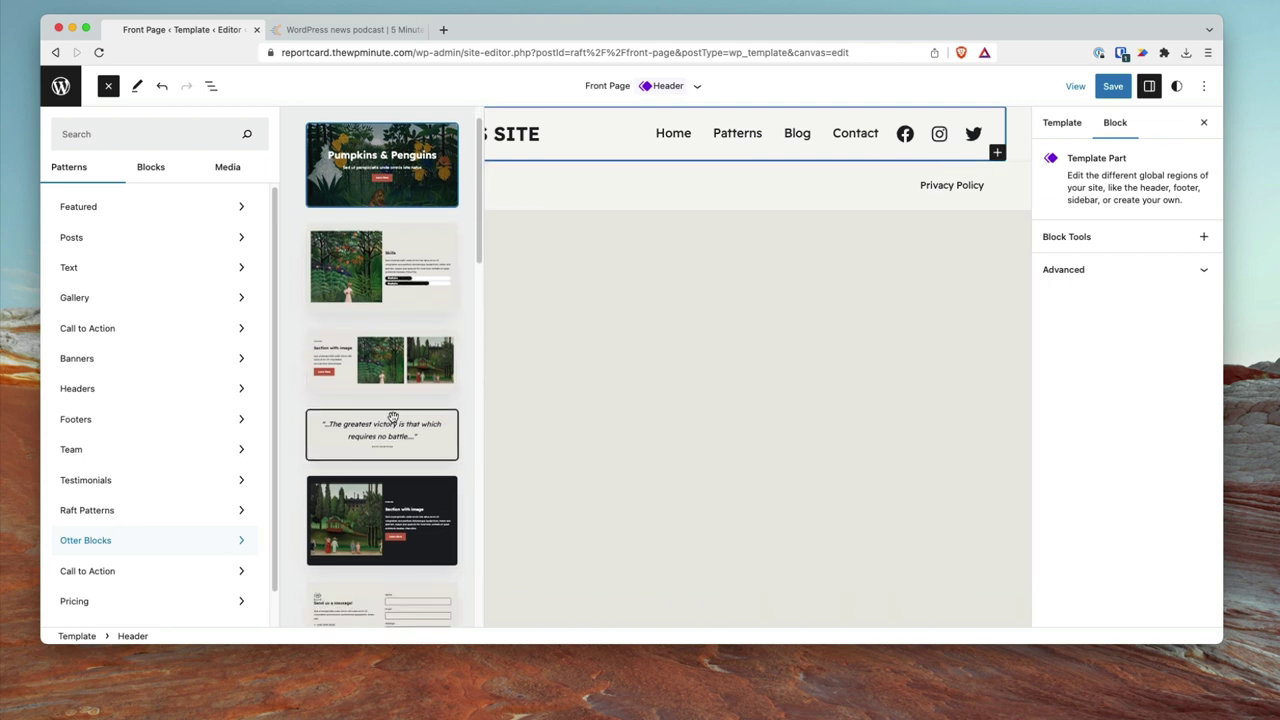
{"action": "scroll", "coordinate": [393, 417], "scroll_direction": "down", "scroll_amount": 10}
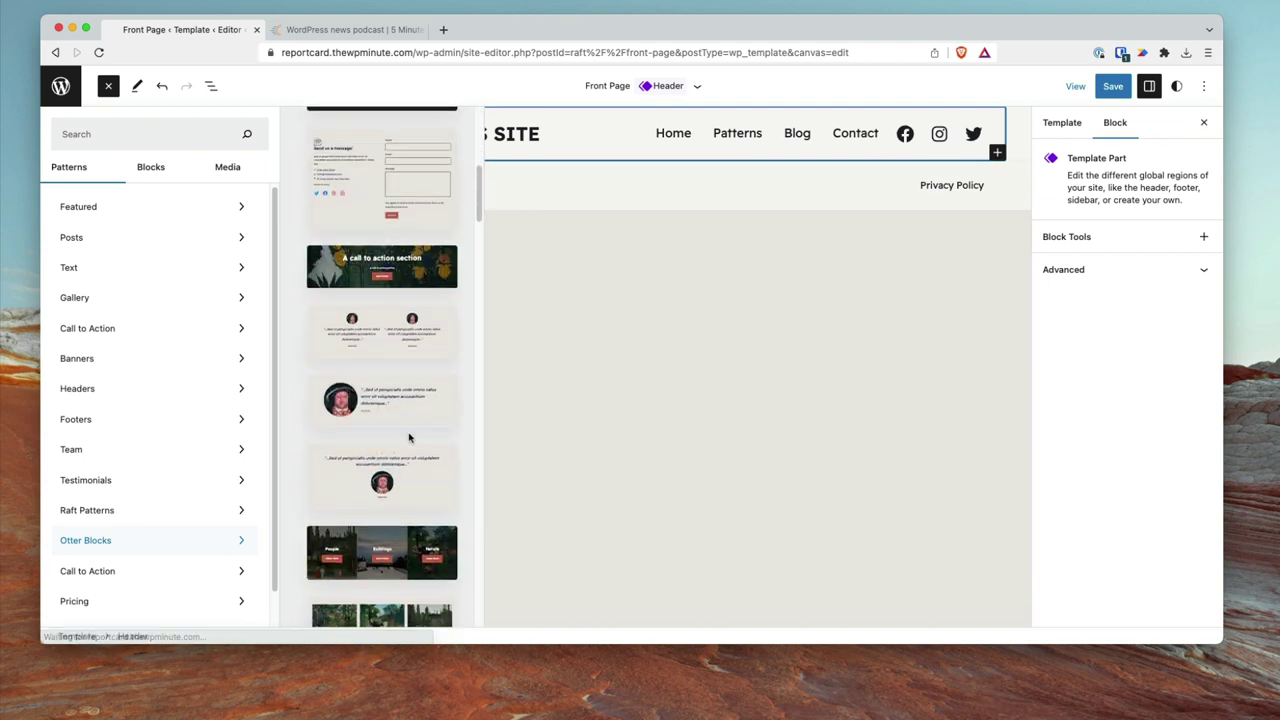
{"action": "scroll", "coordinate": [409, 438], "scroll_direction": "down", "scroll_amount": 10}
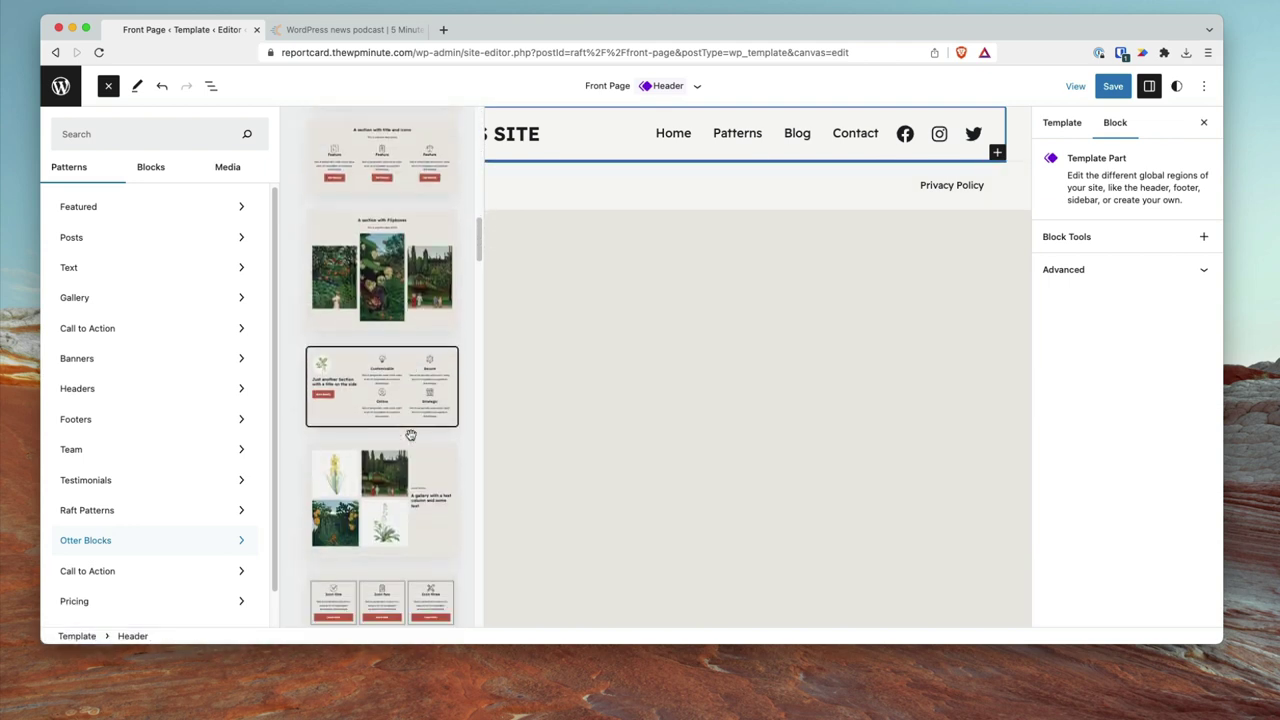
{"action": "scroll", "coordinate": [418, 432], "scroll_direction": "down", "scroll_amount": 10}
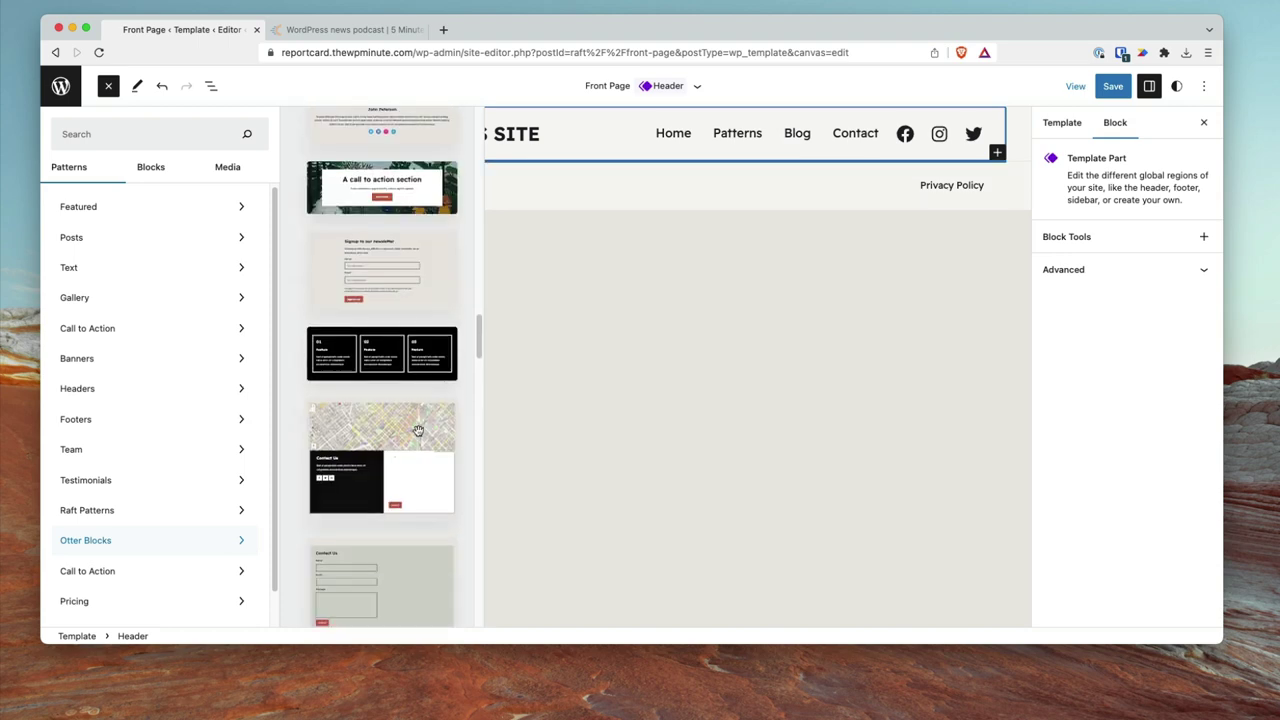
{"action": "scroll", "coordinate": [418, 430], "scroll_direction": "down", "scroll_amount": 10}
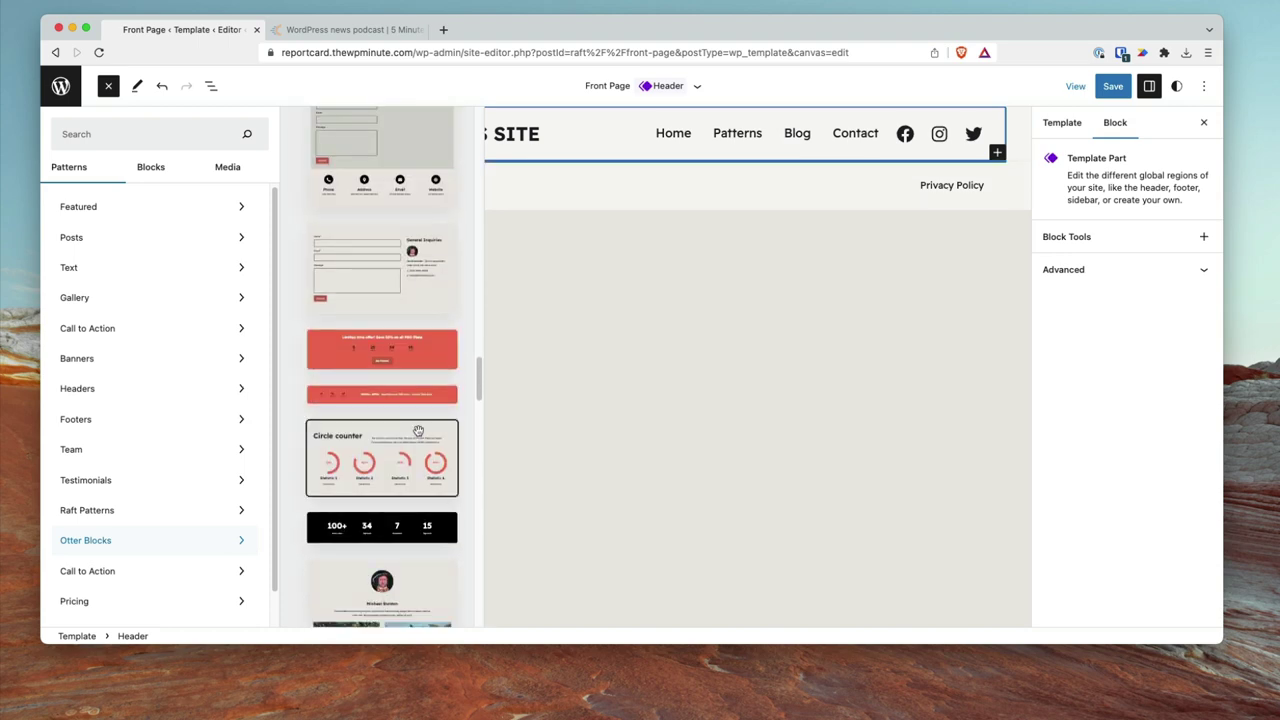
{"action": "scroll", "coordinate": [418, 430], "scroll_direction": "down", "scroll_amount": 4}
{"action": "scroll", "coordinate": [418, 430], "scroll_direction": "down", "scroll_amount": 10}
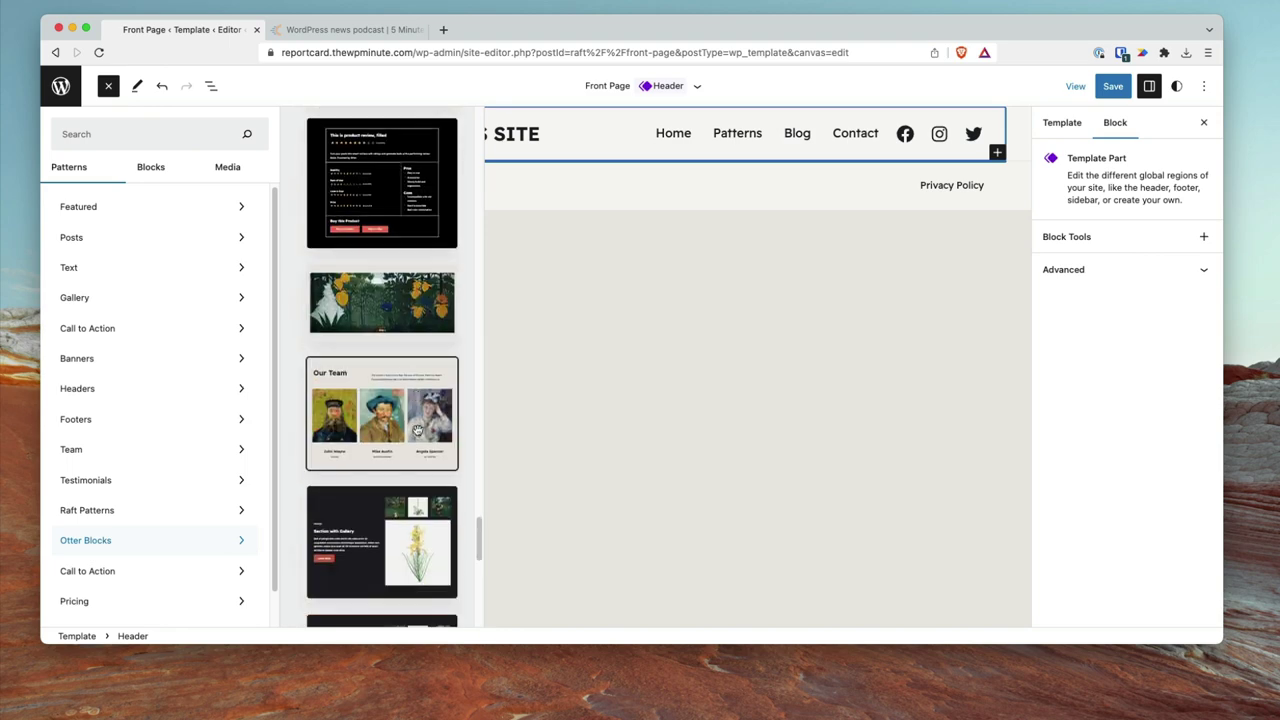
{"action": "scroll", "coordinate": [418, 430], "scroll_direction": "down", "scroll_amount": 10}
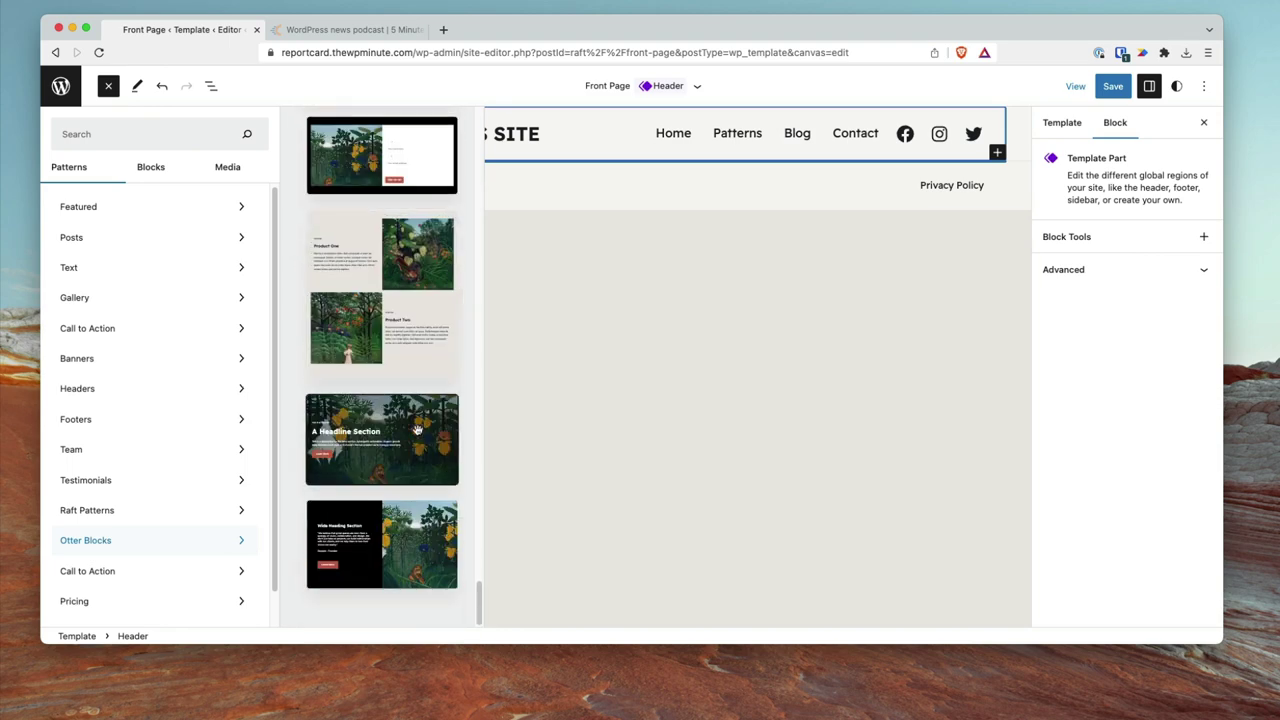
Check the Call to Action, Testimonials, Team and Footers patterns, and insert Hero Area with Button from the Headers category
{"action": "left_click", "coordinate": [210, 572]}
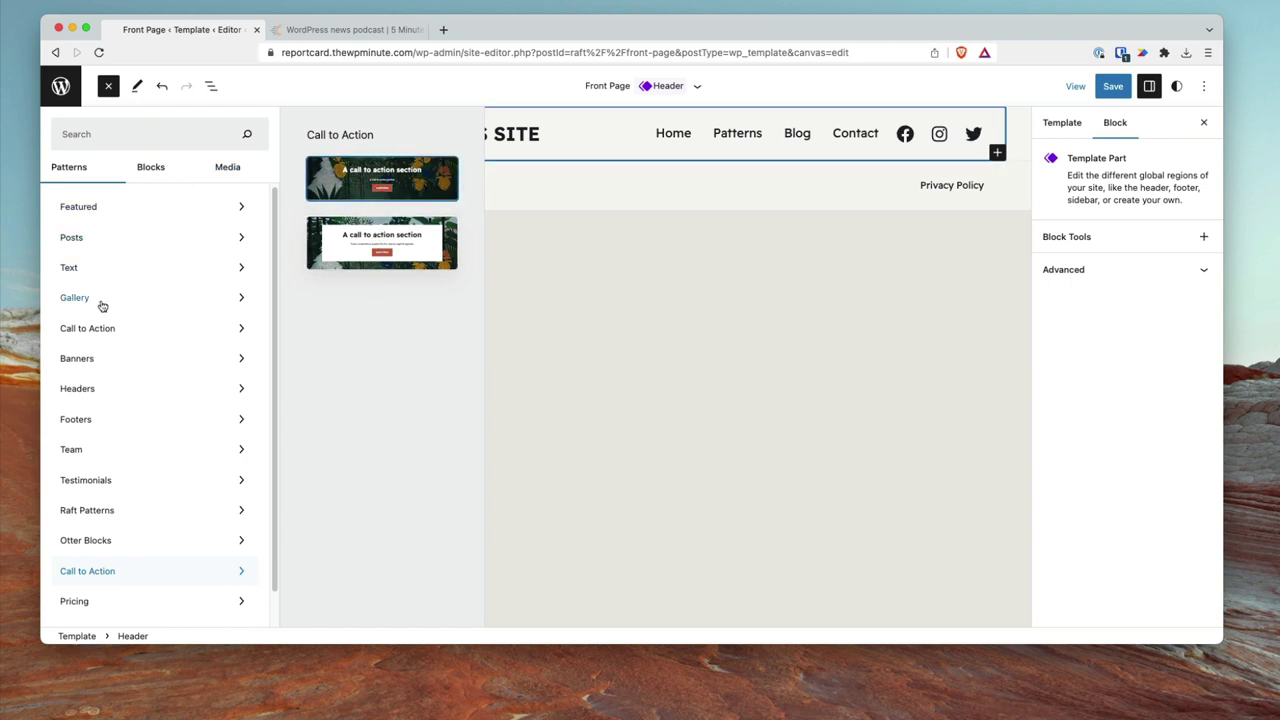
{"action": "left_click", "coordinate": [103, 332]}
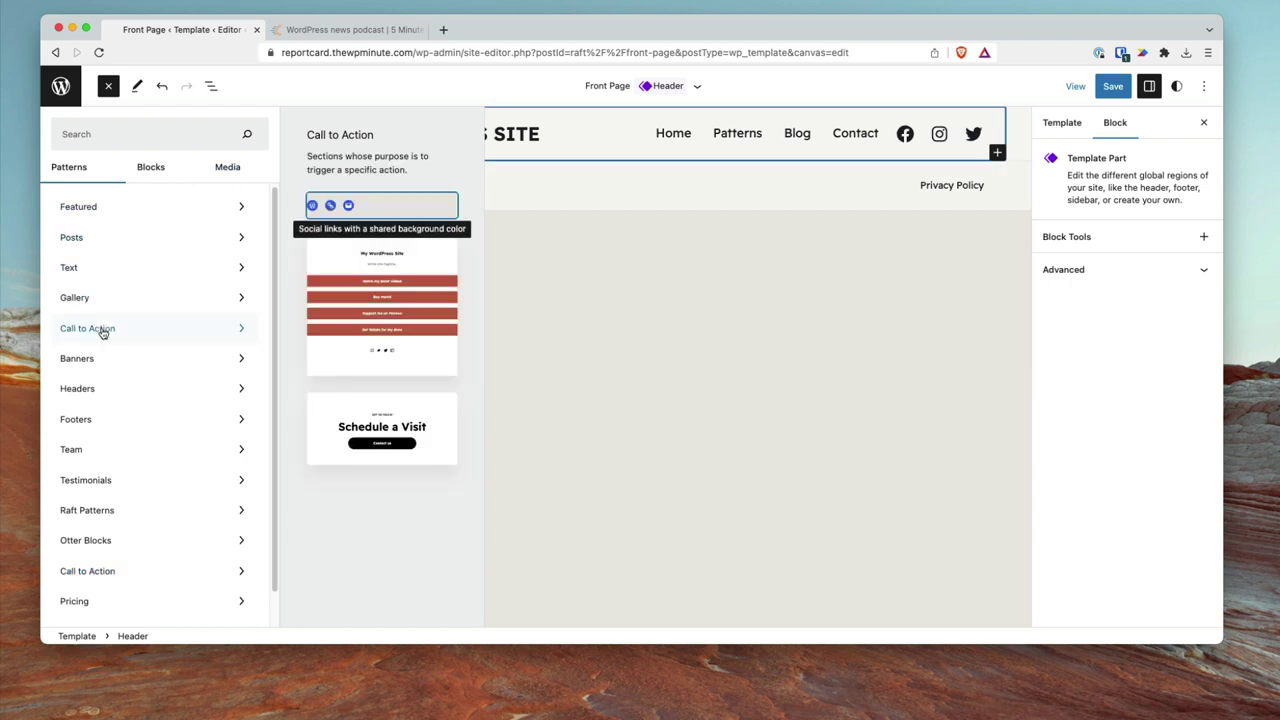
{"action": "scroll", "coordinate": [145, 520], "scroll_direction": "down", "scroll_amount": 1}
{"action": "left_click", "coordinate": [142, 538]}
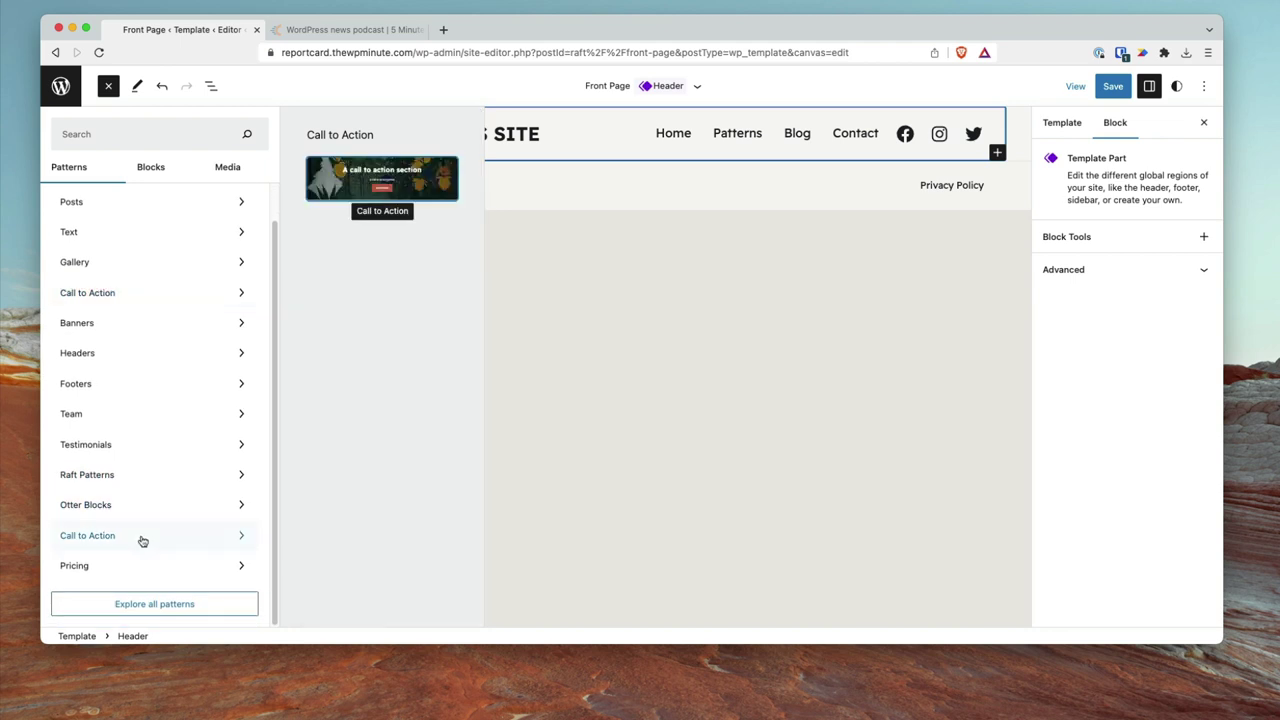
{"action": "left_click", "coordinate": [120, 448]}
{"action": "left_click", "coordinate": [115, 424]}
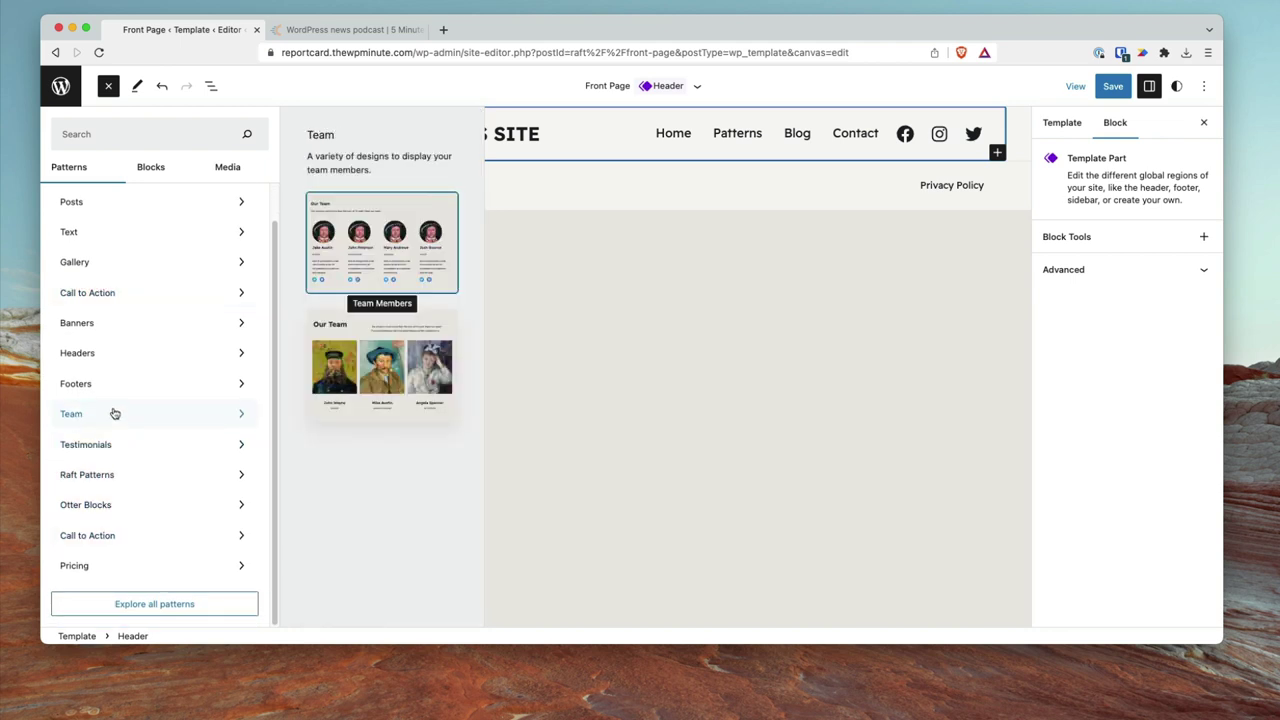
{"action": "left_click", "coordinate": [112, 384]}
{"action": "left_click", "coordinate": [109, 353]}
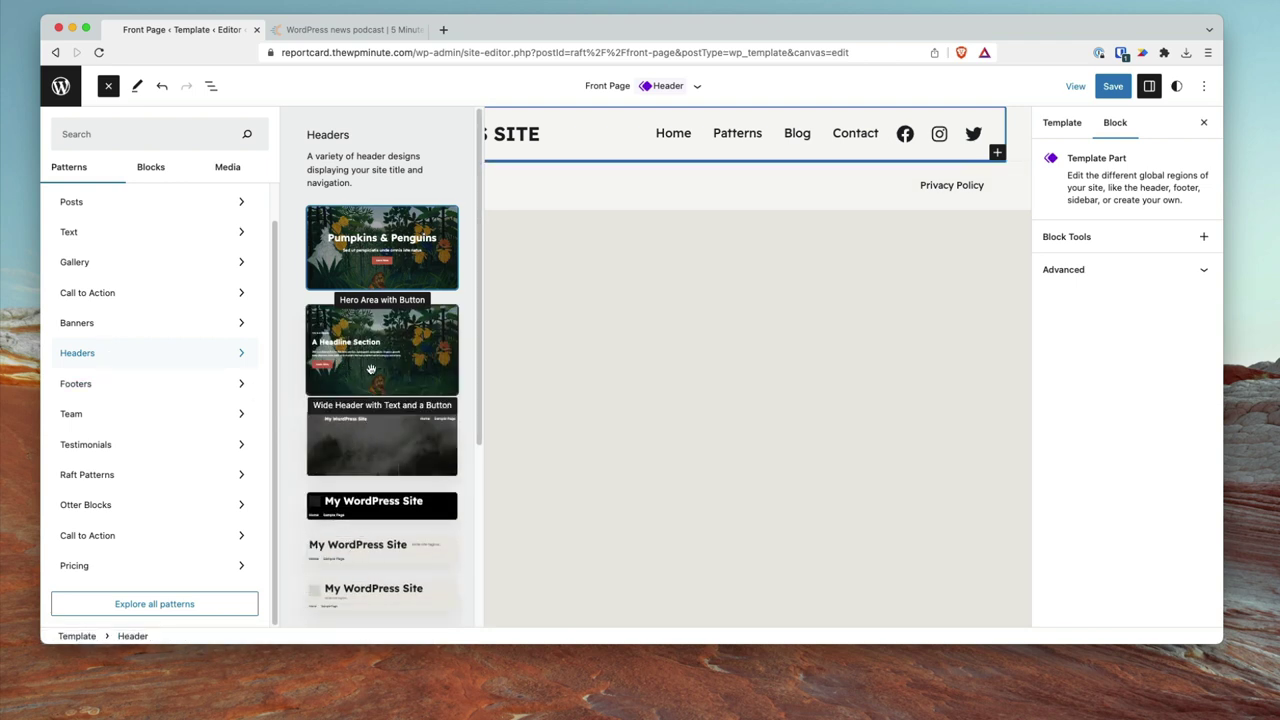
{"action": "left_click", "coordinate": [393, 255]}
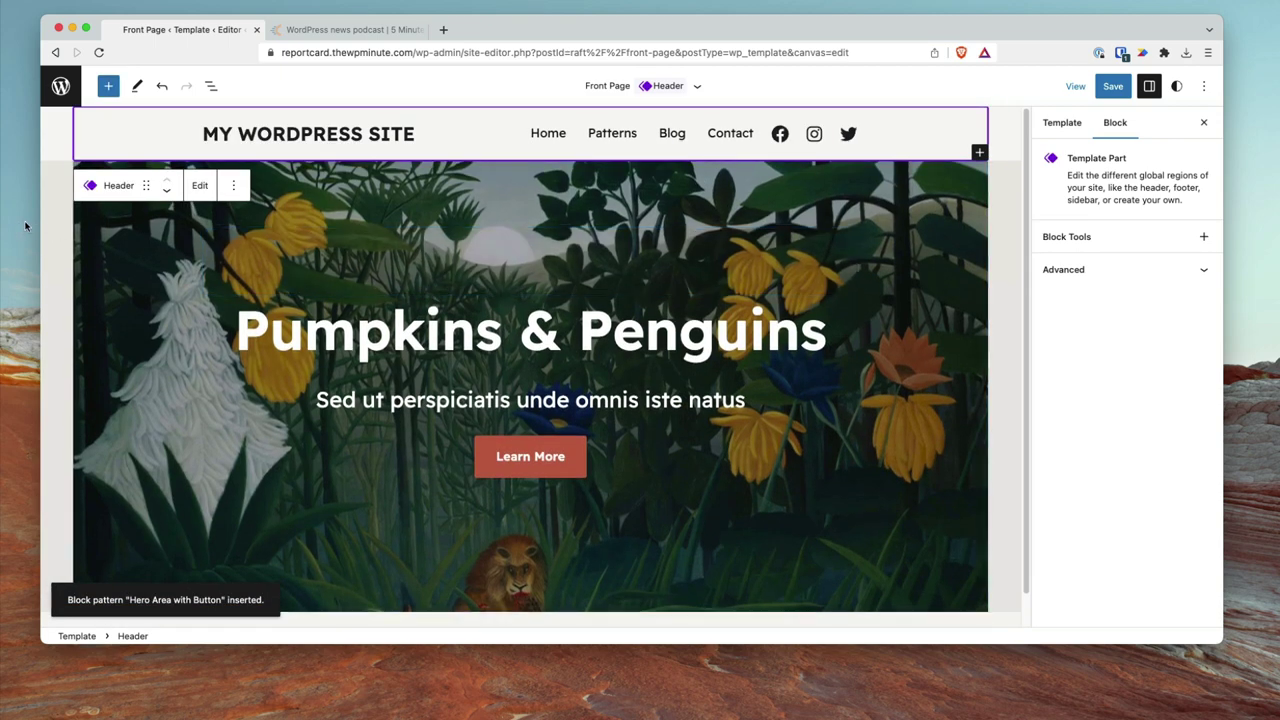
Replace the hero heading with "Your favorite 5 minutes of WordPress news"
{"action": "left_click", "coordinate": [430, 331]}
{"action": "triple_click", "coordinate": [430, 331]}
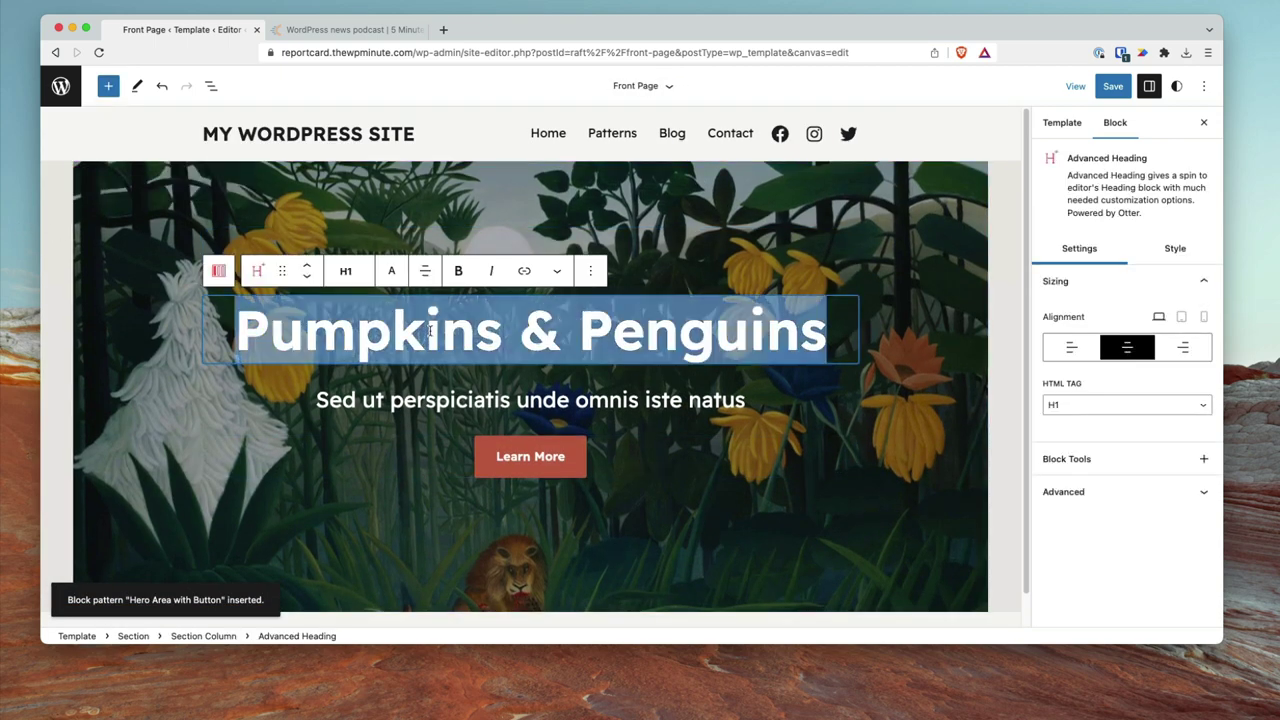
{"action": "type", "text": "Your F"}
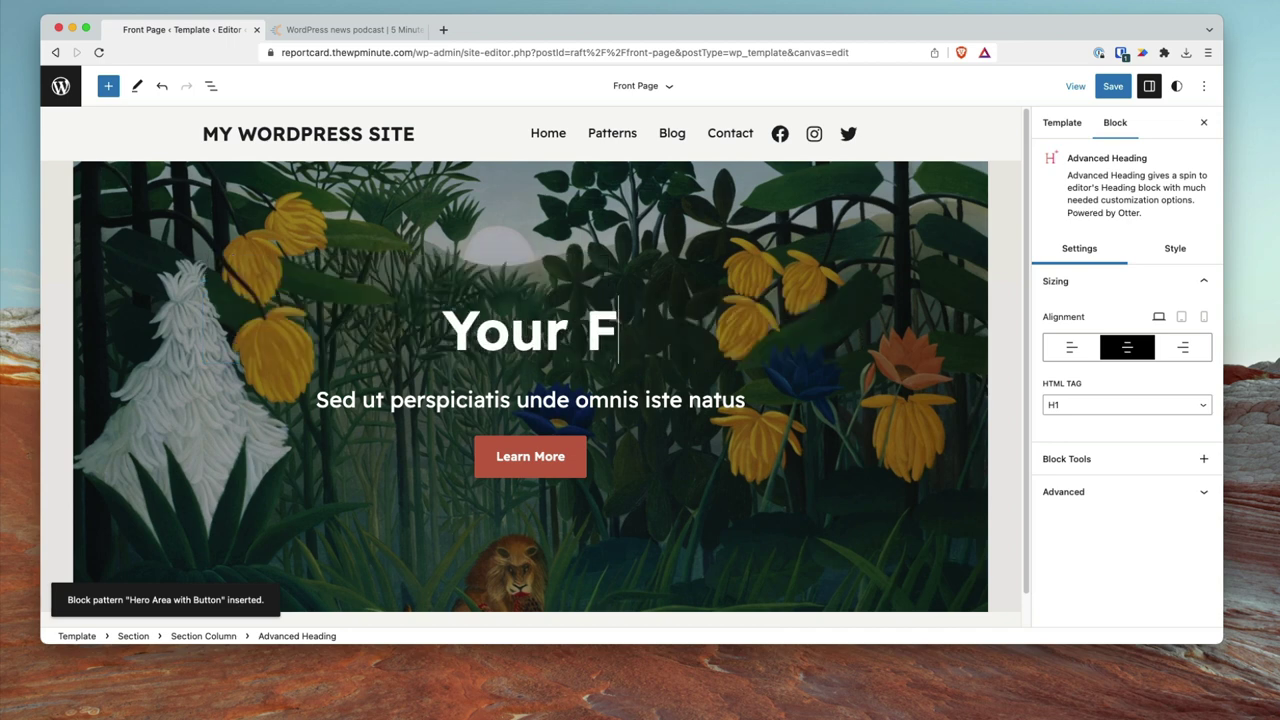
{"action": "key", "text": "BackSpace"}
{"action": "type", "text": "fav"}
{"action": "type", "text": "orite 5 m"}
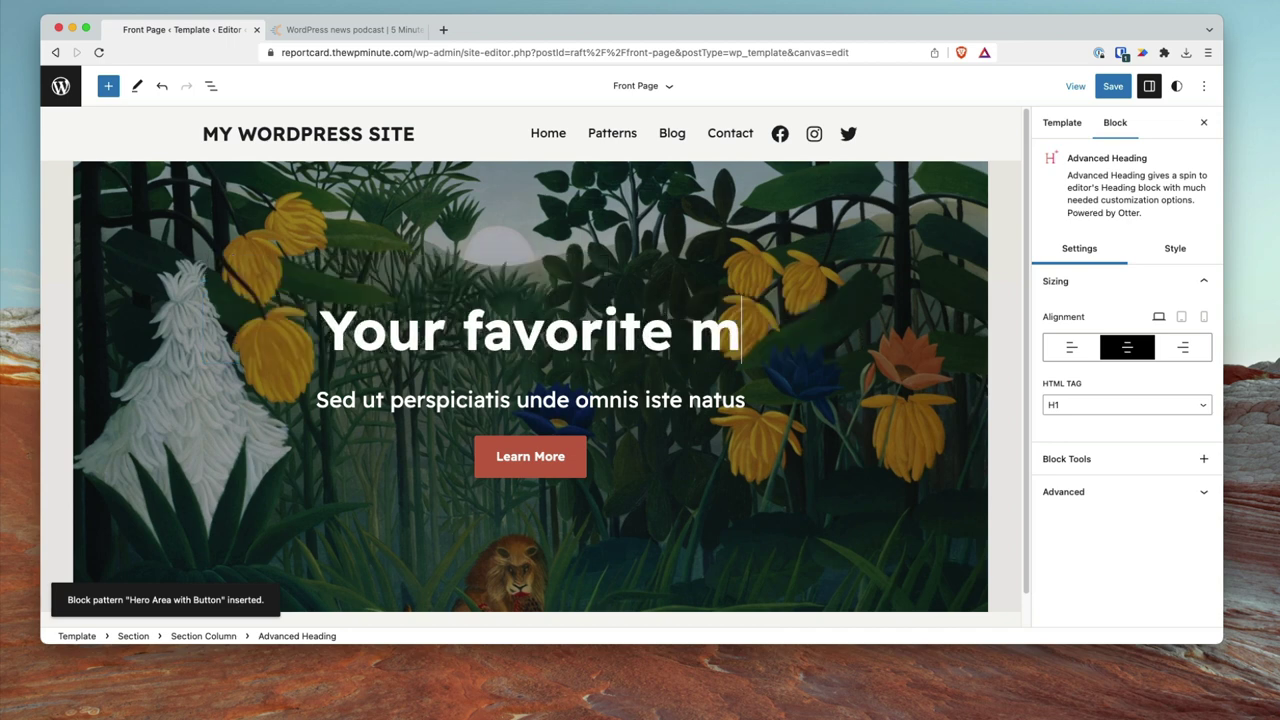
{"action": "key", "text": "BackSpace"}
{"action": "type", "text": "5 minutes of "}
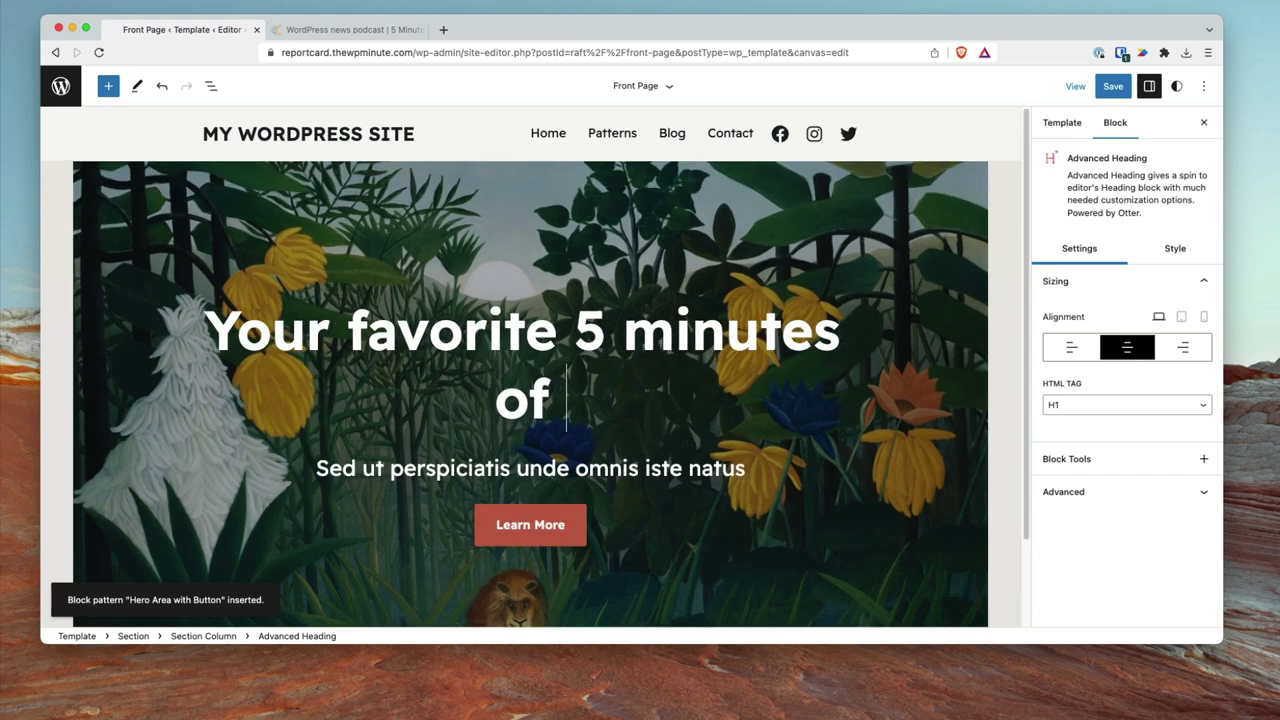
{"action": "type", "text": "WordPress news"}
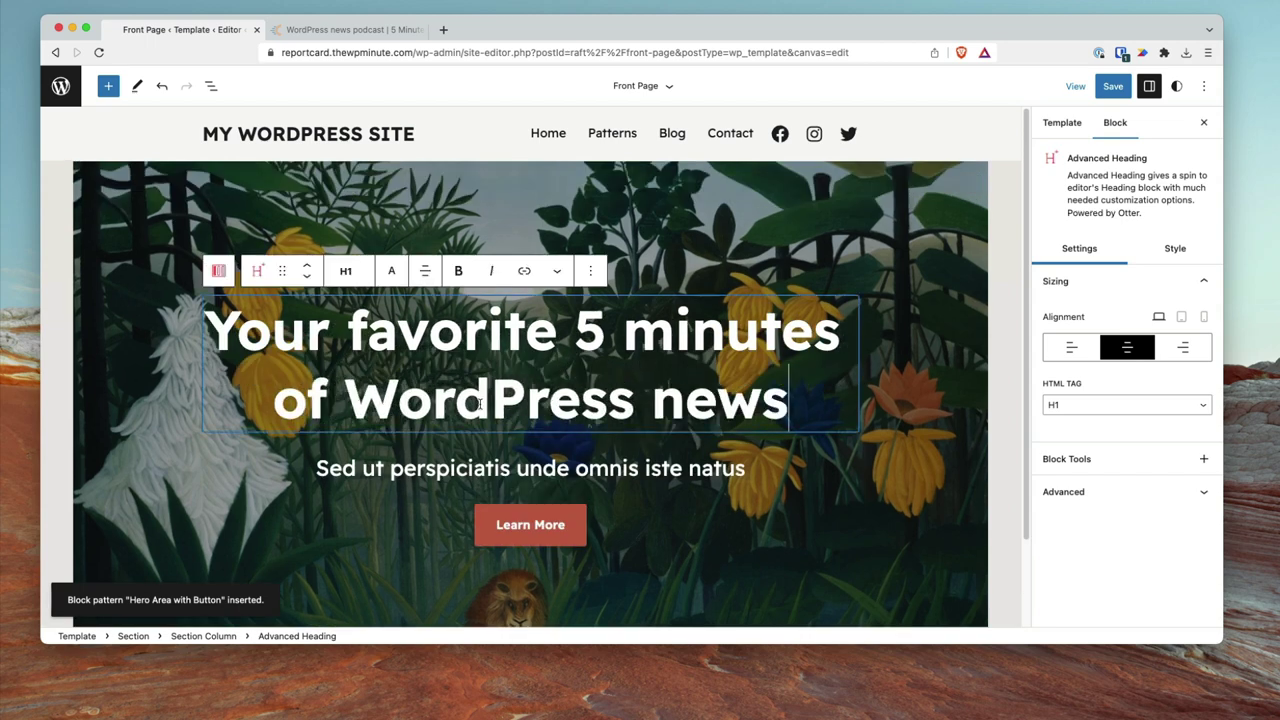
Replace the hero subheading with "Read, listen, or watch every Wedensday"
{"action": "triple_click", "coordinate": [524, 457]}
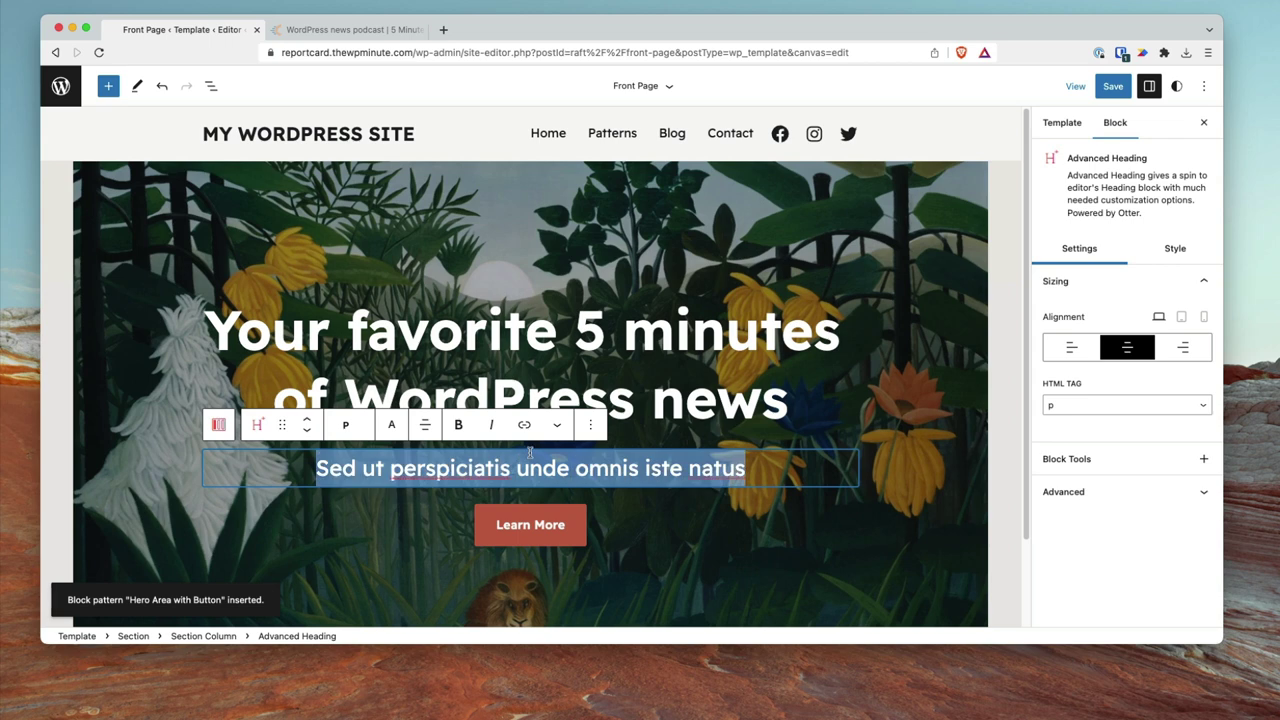
{"action": "type", "text": "Read, listen, watc"}
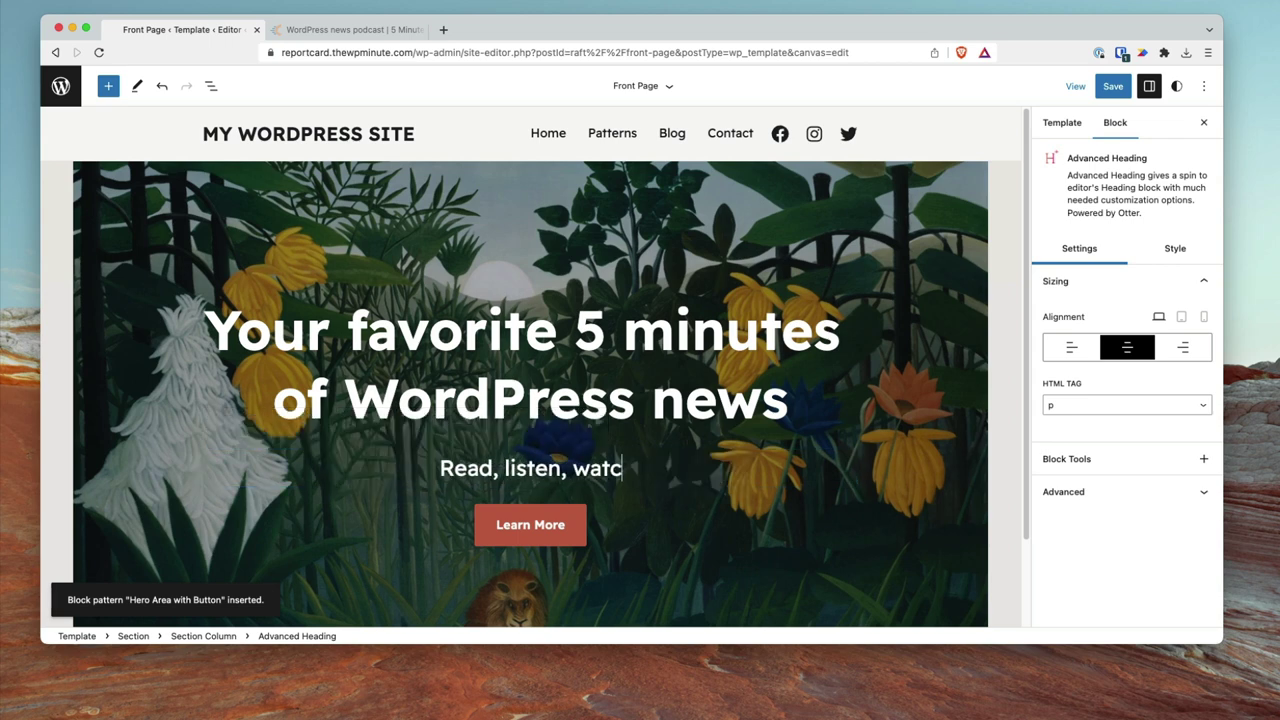
{"action": "type", "text": "h, and s"}
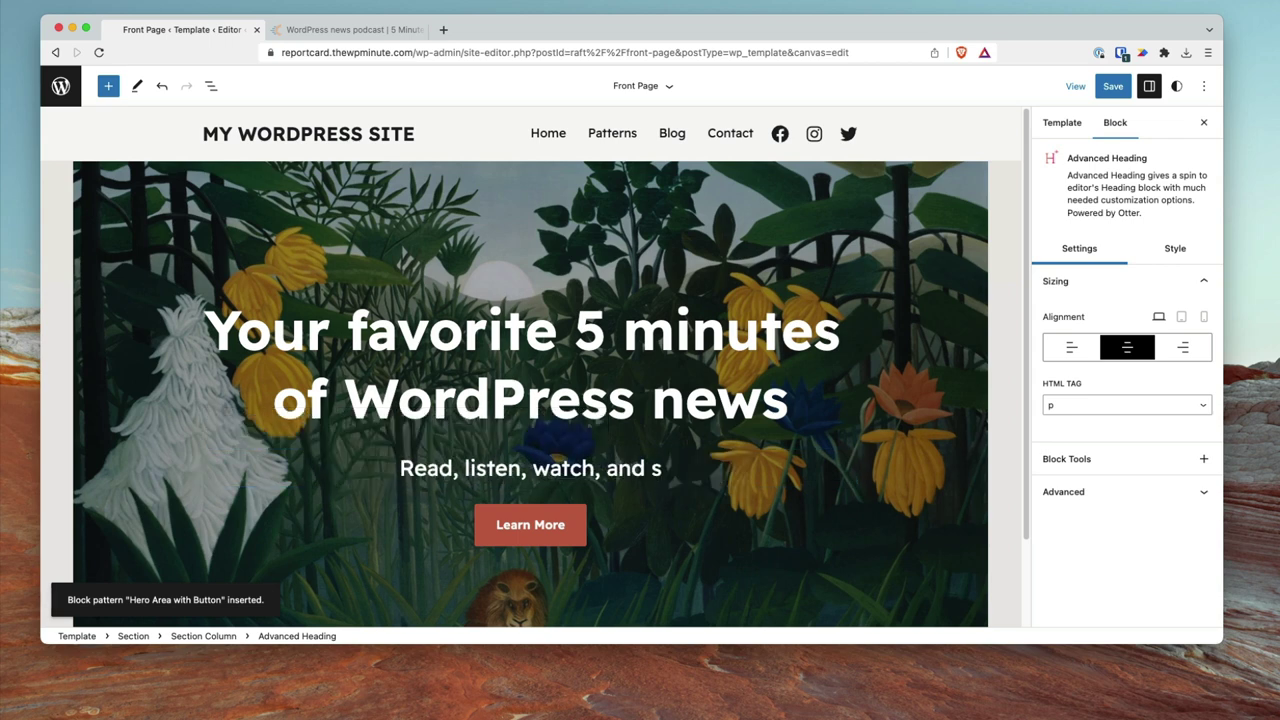
{"action": "key", "text": "BackSpace"}
{"action": "key", "text": "BackSpace"}
{"action": "key", "text": "BackSpace"}
{"action": "key", "text": "BackSpace"}
{"action": "key", "text": "BackSpace"}
{"action": "key", "text": "BackSpace"}
{"action": "key", "text": "BackSpace"}
{"action": "key", "text": "BackSpace"}
{"action": "key", "text": "BackSpace"}
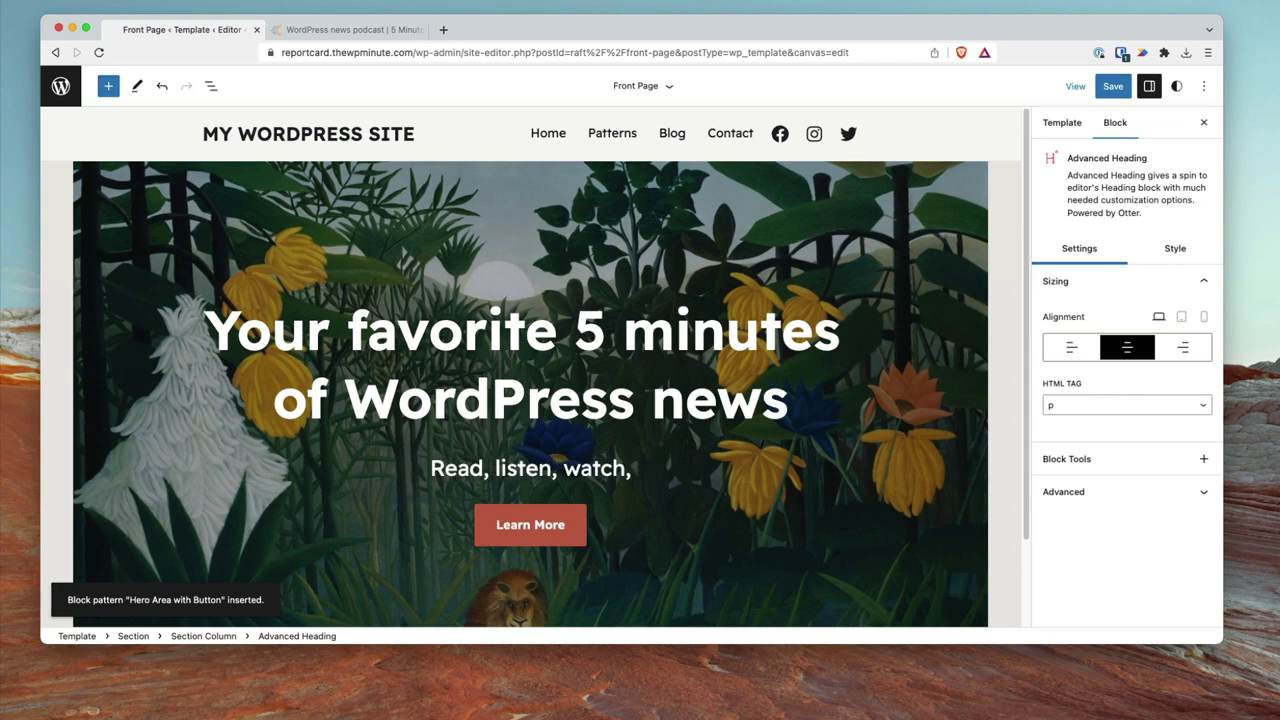
{"action": "key", "text": "BackSpace"}
{"action": "key", "text": "BackSpace"}
{"action": "key", "text": "BackSpace"}
{"action": "type", "text": "or watch "}
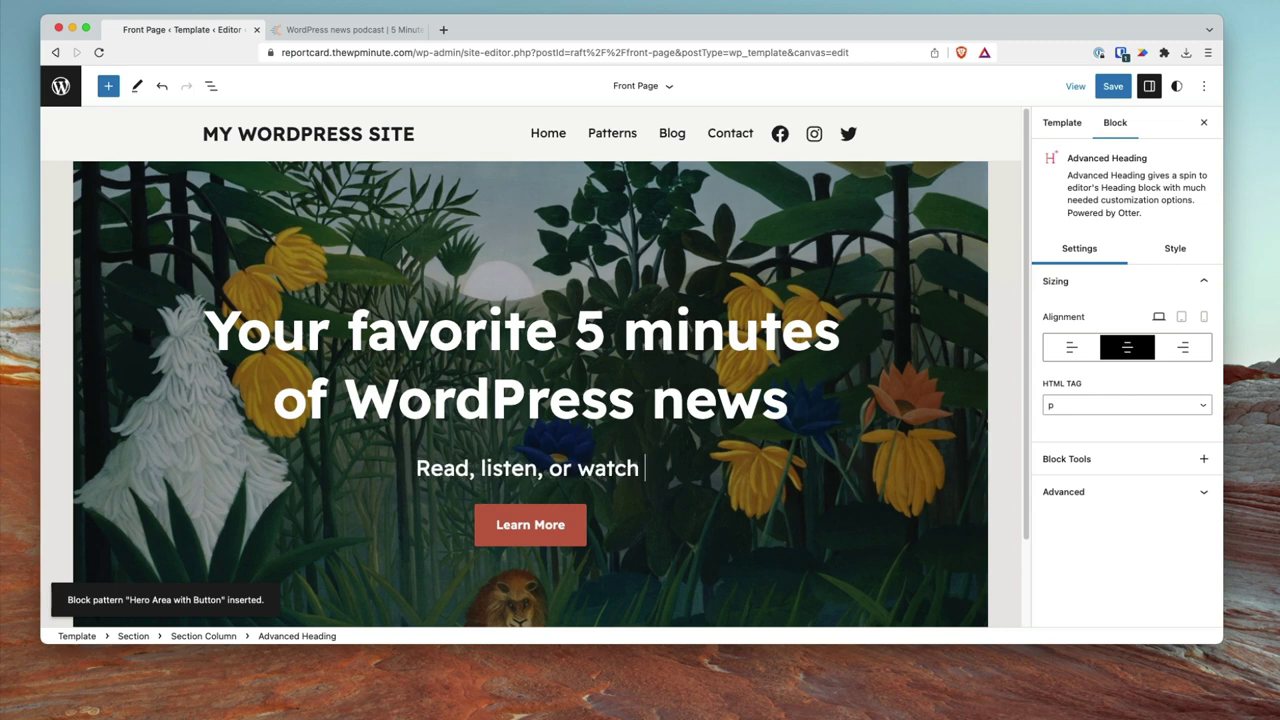
{"action": "type", "text": "every Wedensday"}
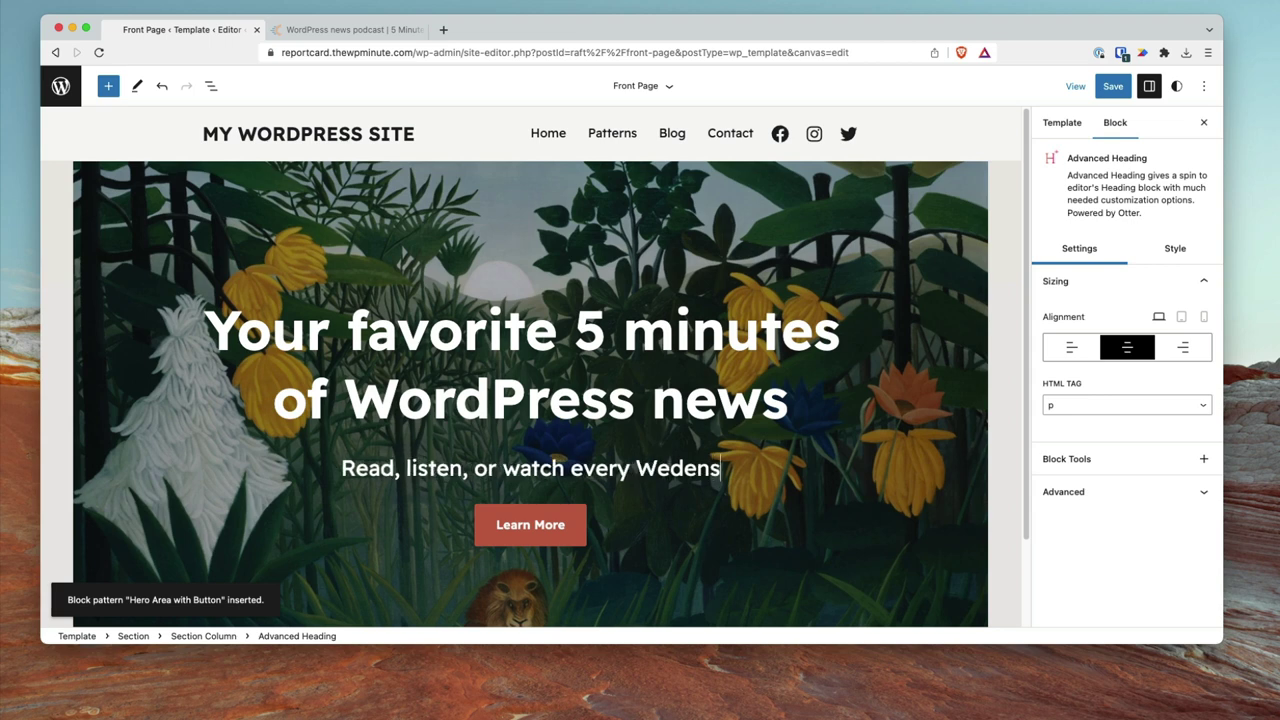
Change the hero button label to "Subscribe to the FREE newsletter" and save the Front Page template
{"action": "triple_click", "coordinate": [541, 535]}
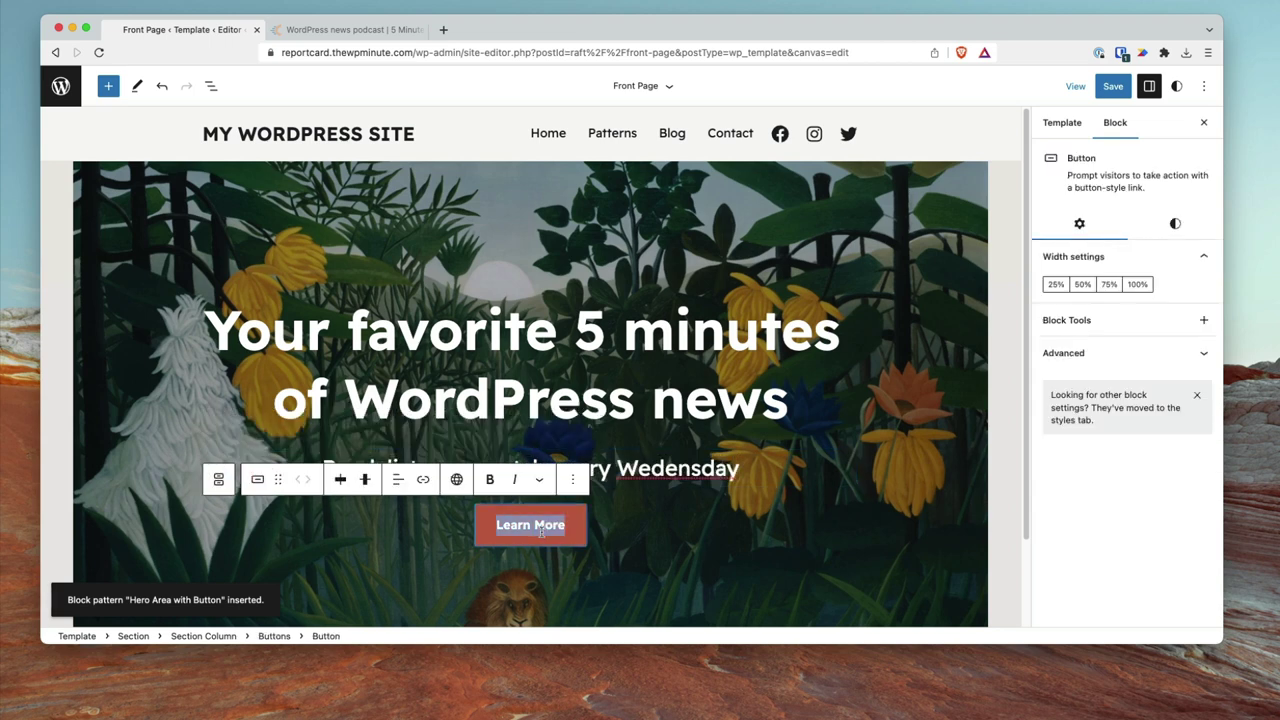
{"action": "type", "text": "Subscribe to "}
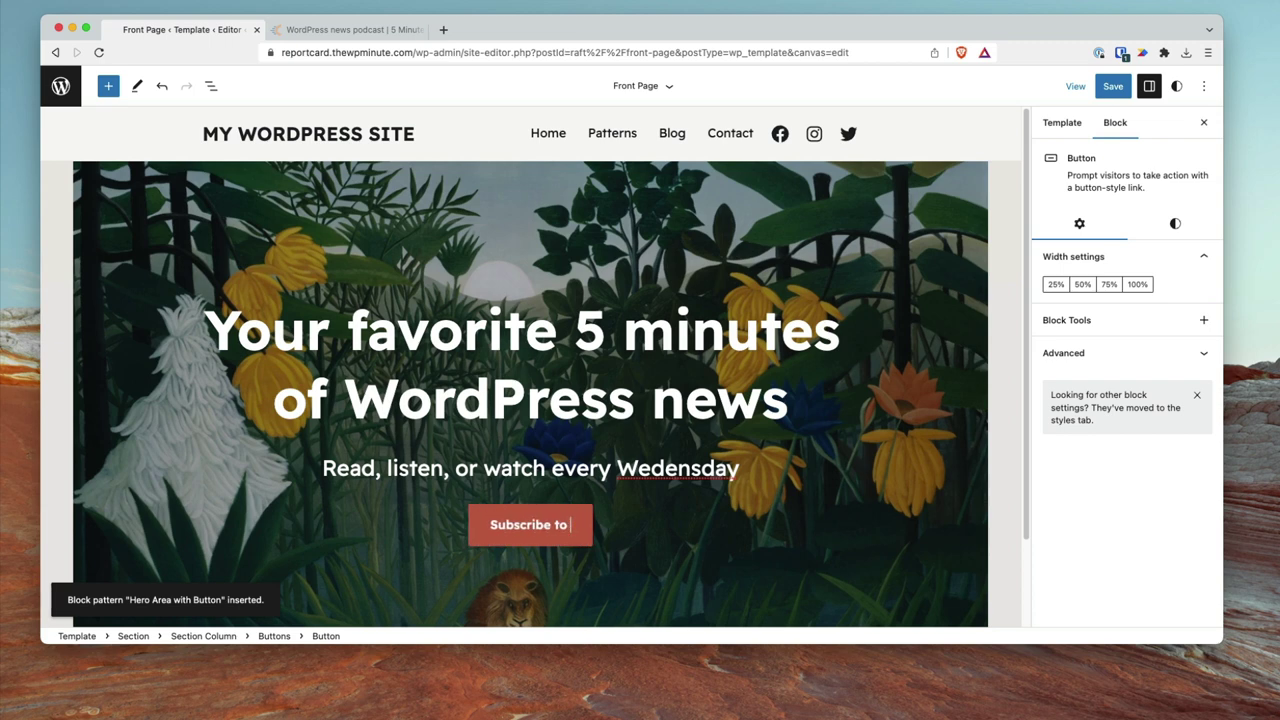
{"action": "type", "text": "the FREE newsletter"}
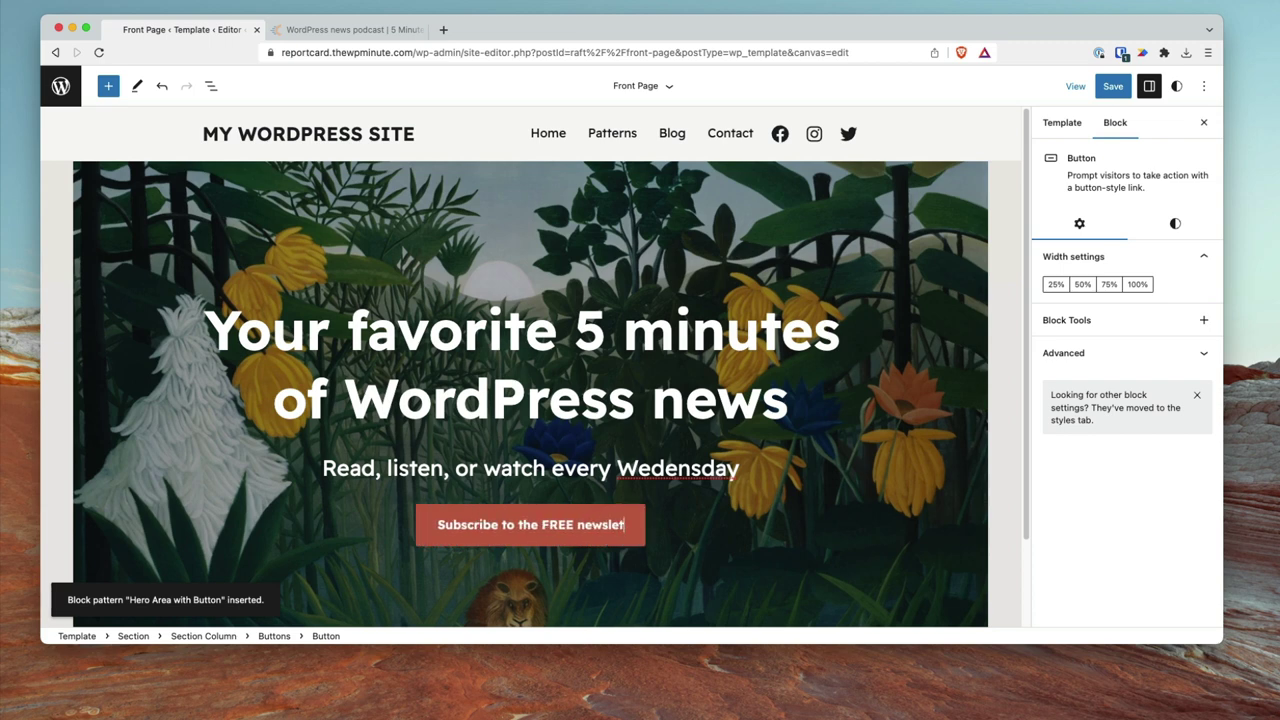
{"action": "left_click", "coordinate": [1113, 86]}
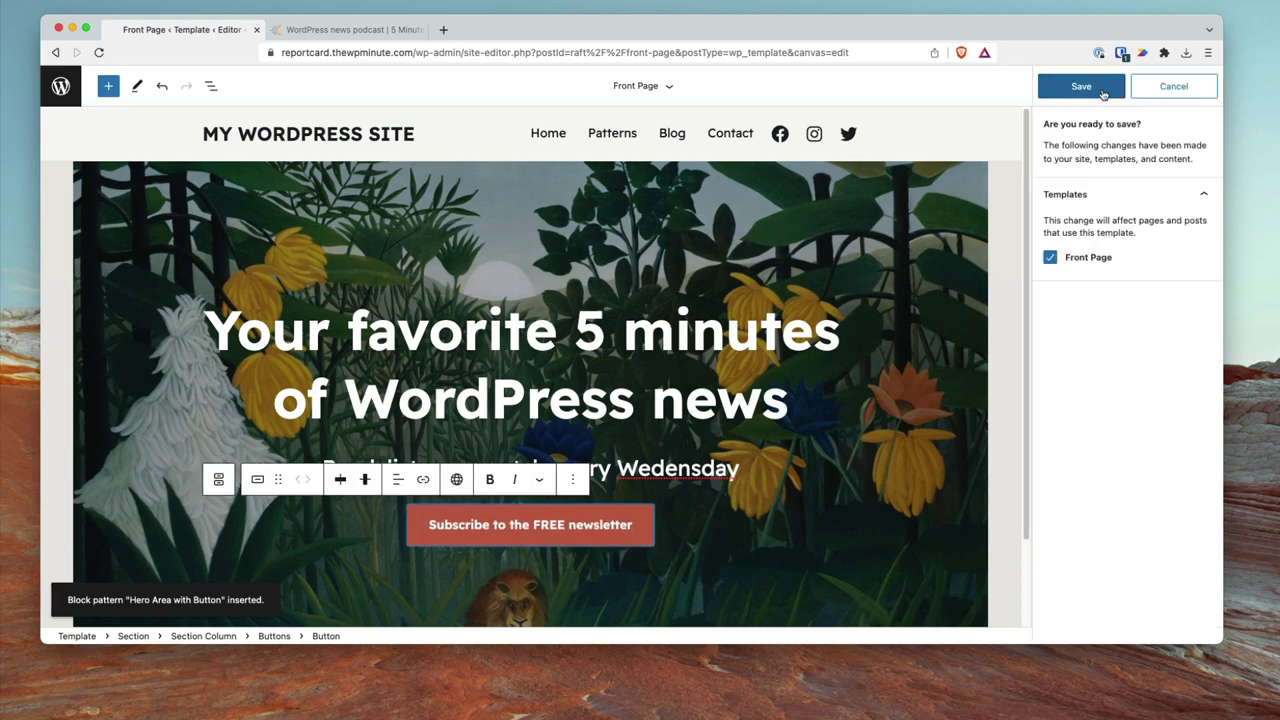
{"action": "left_click", "coordinate": [1080, 85]}
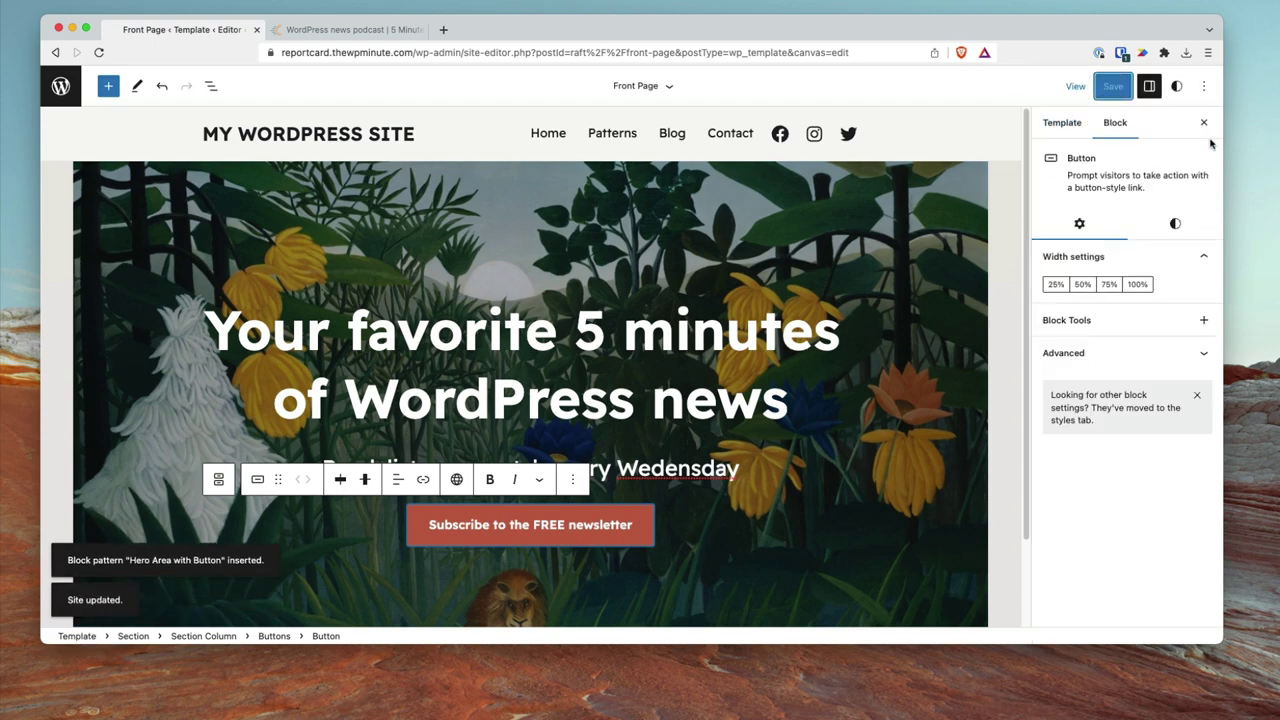
Widen the browser window, select the hero's Section block, and examine its column settings, block options and alignment choices
{"action": "left_click_drag", "start_coordinate": [1225, 148], "coordinate": [1251, 148]}
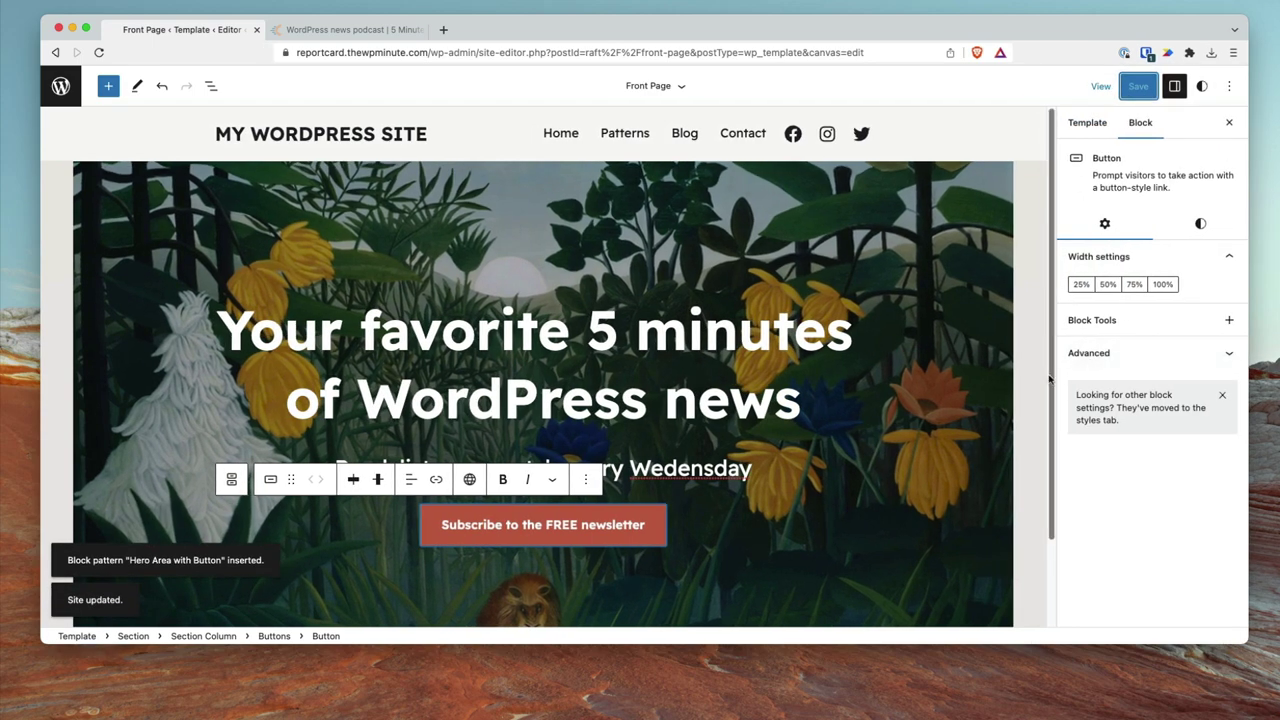
{"action": "left_click_drag", "start_coordinate": [1052, 380], "coordinate": [1058, 480]}
{"action": "left_click", "coordinate": [640, 220]}
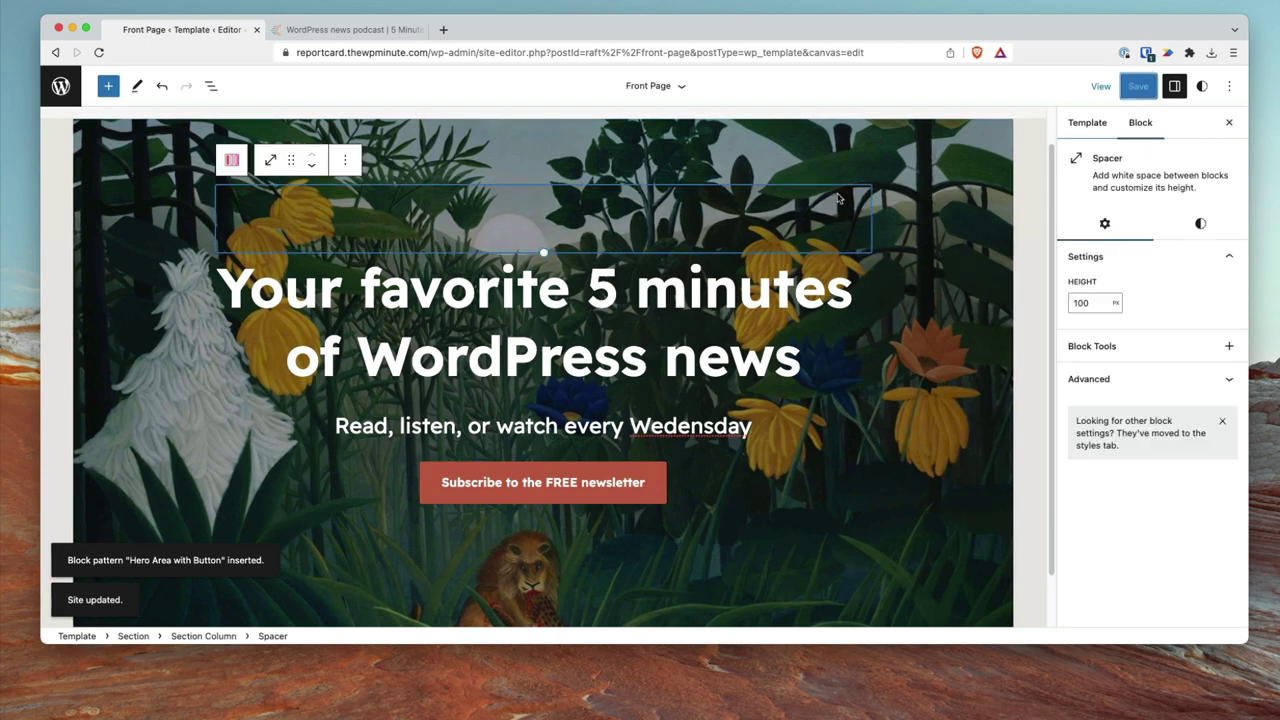
{"action": "left_click", "coordinate": [720, 159]}
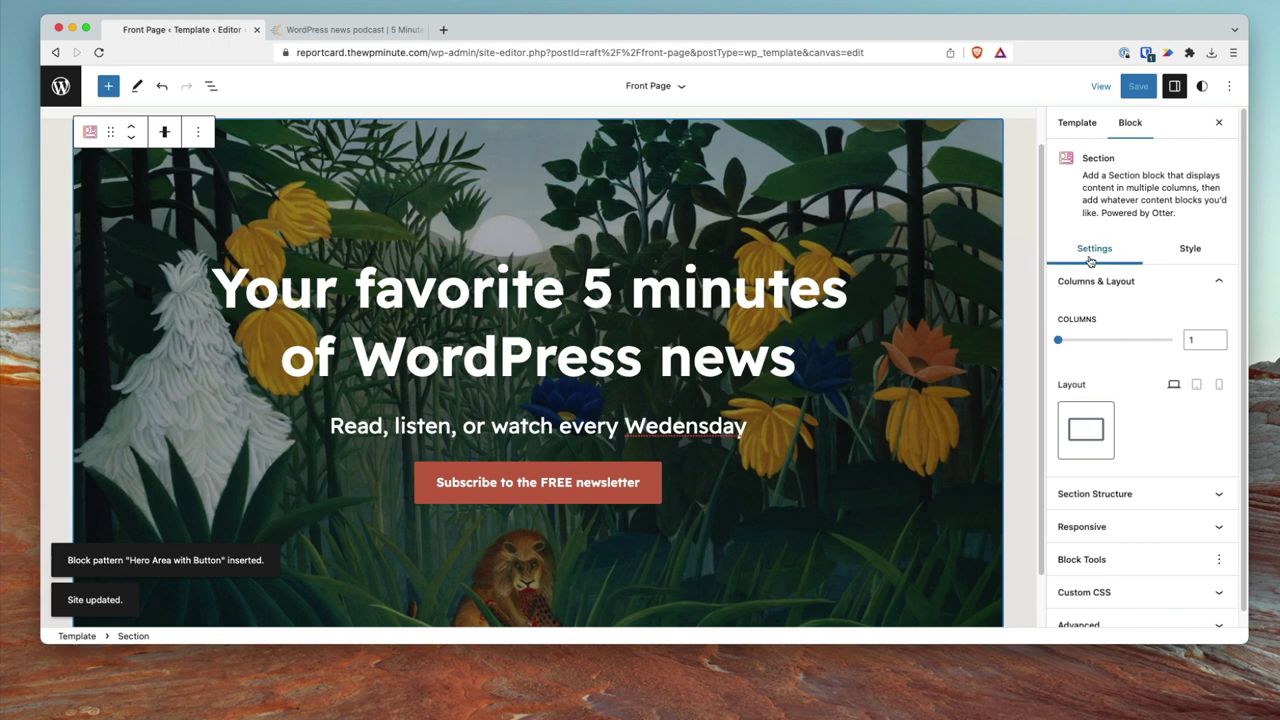
{"action": "scroll", "coordinate": [1130, 385], "scroll_direction": "down", "scroll_amount": 1}
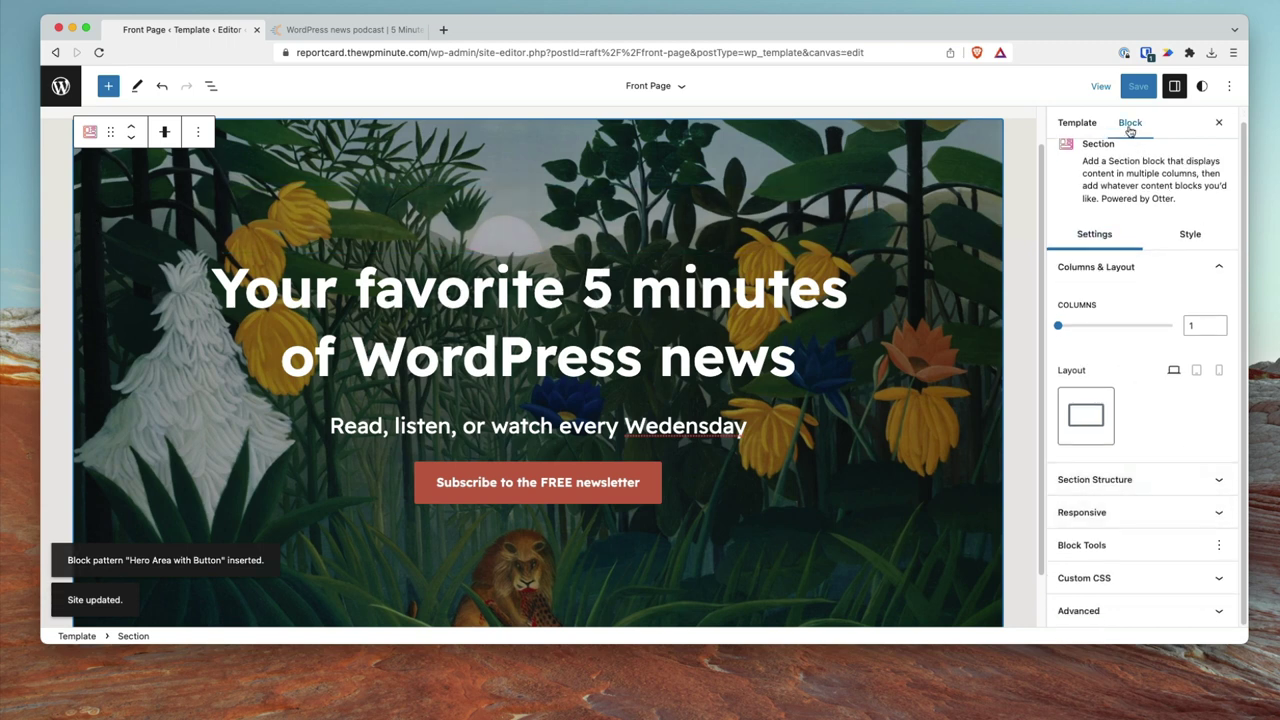
{"action": "scroll", "coordinate": [1092, 127], "scroll_direction": "up", "scroll_amount": 1}
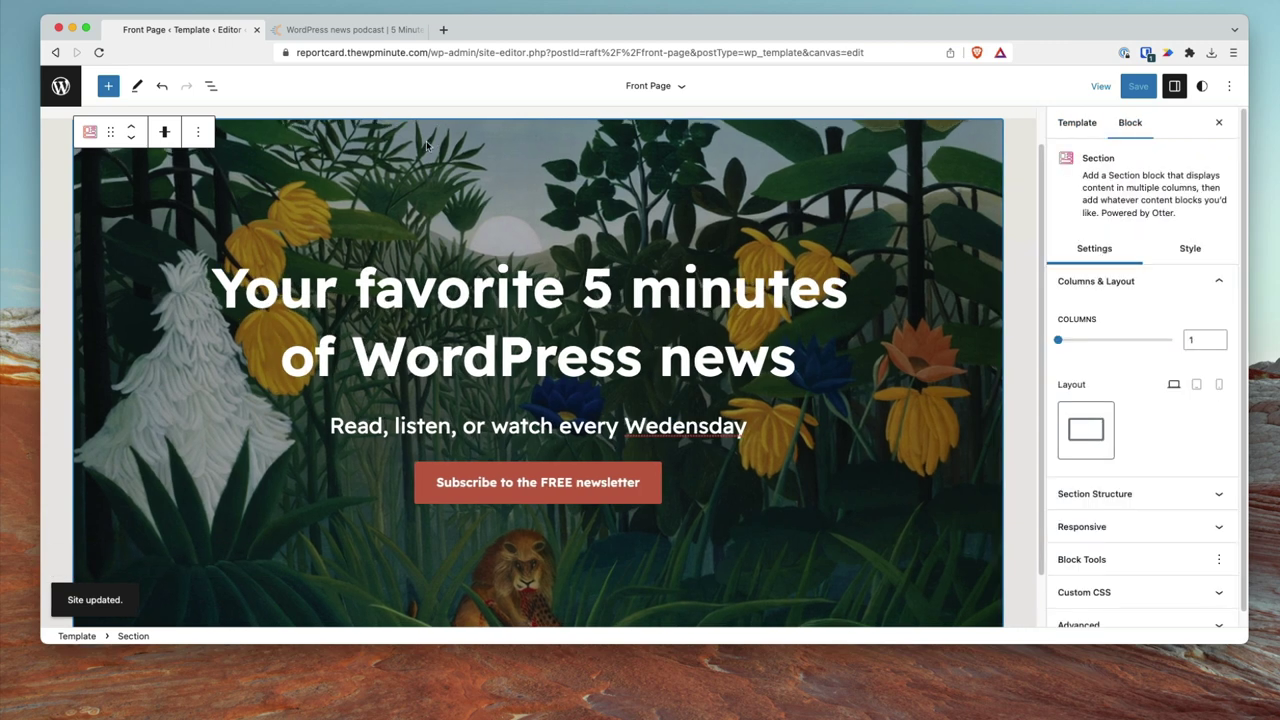
{"action": "left_click", "coordinate": [200, 133]}
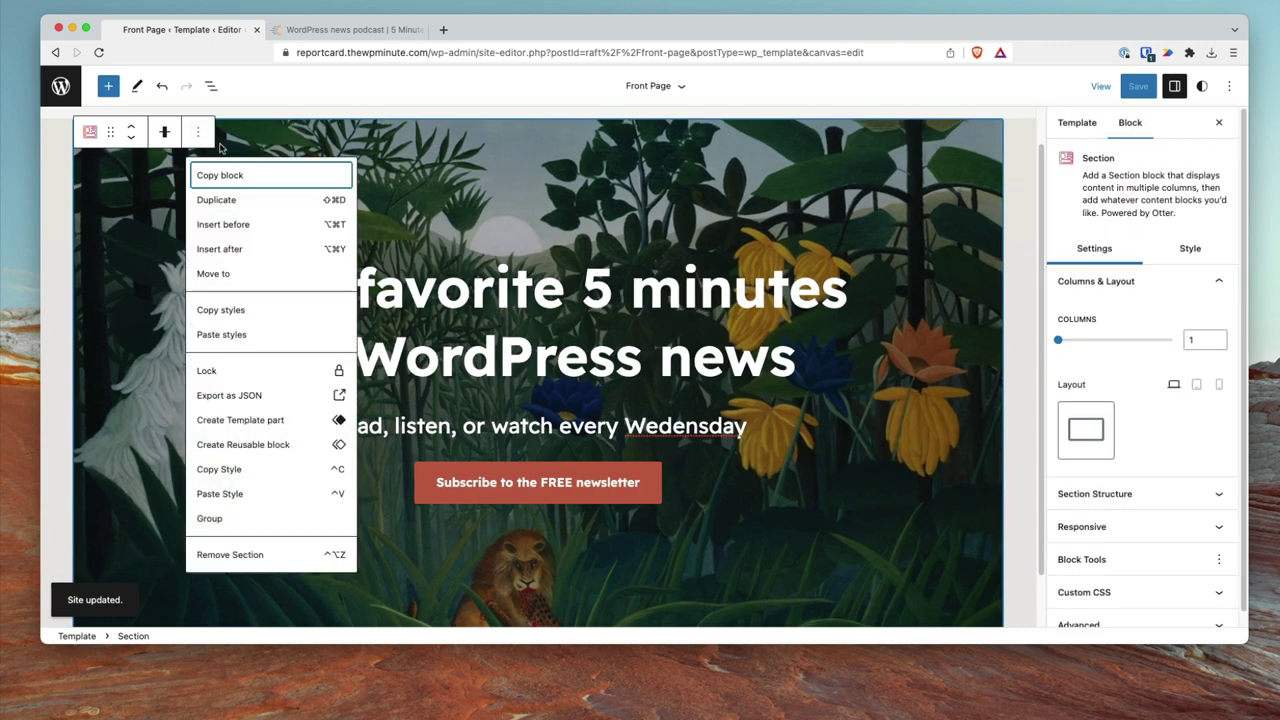
{"action": "left_click", "coordinate": [161, 134]}
{"action": "left_click", "coordinate": [164, 132]}
{"action": "left_click", "coordinate": [319, 141]}
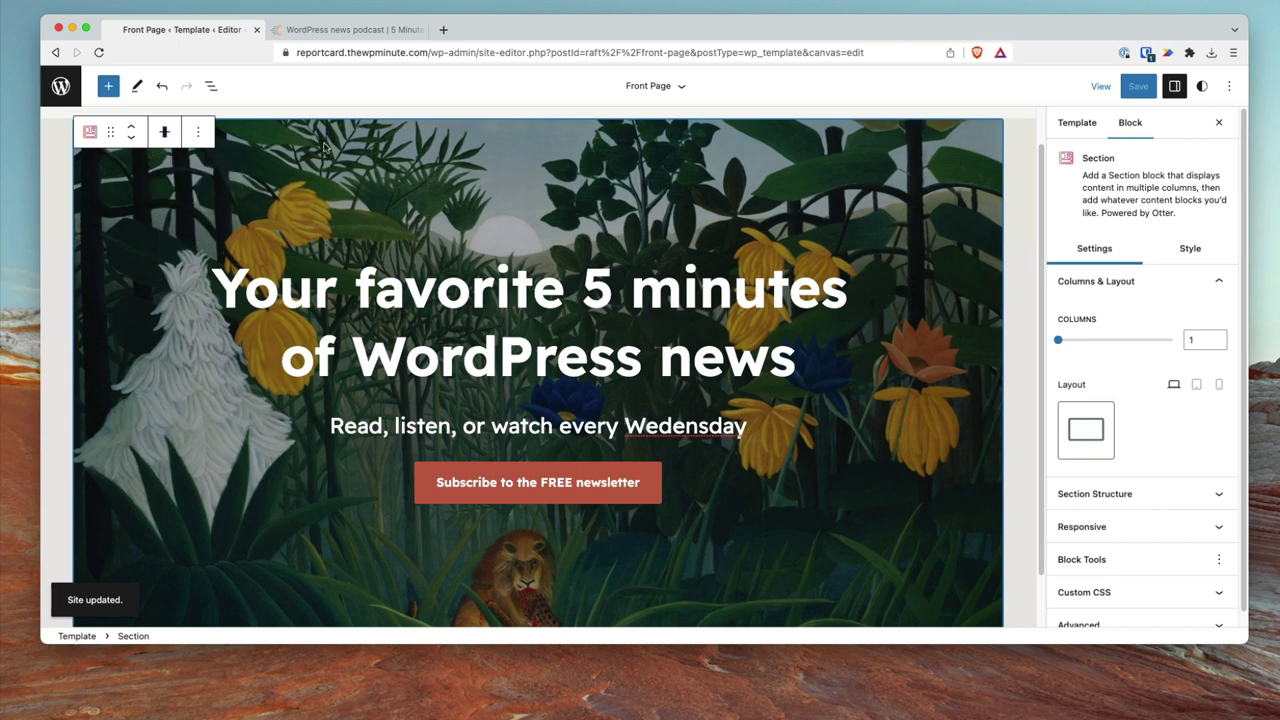
Show the template's block hierarchy, expand the hero Section and its Section Column, and examine the column's background and content style options
{"action": "left_click", "coordinate": [211, 85]}
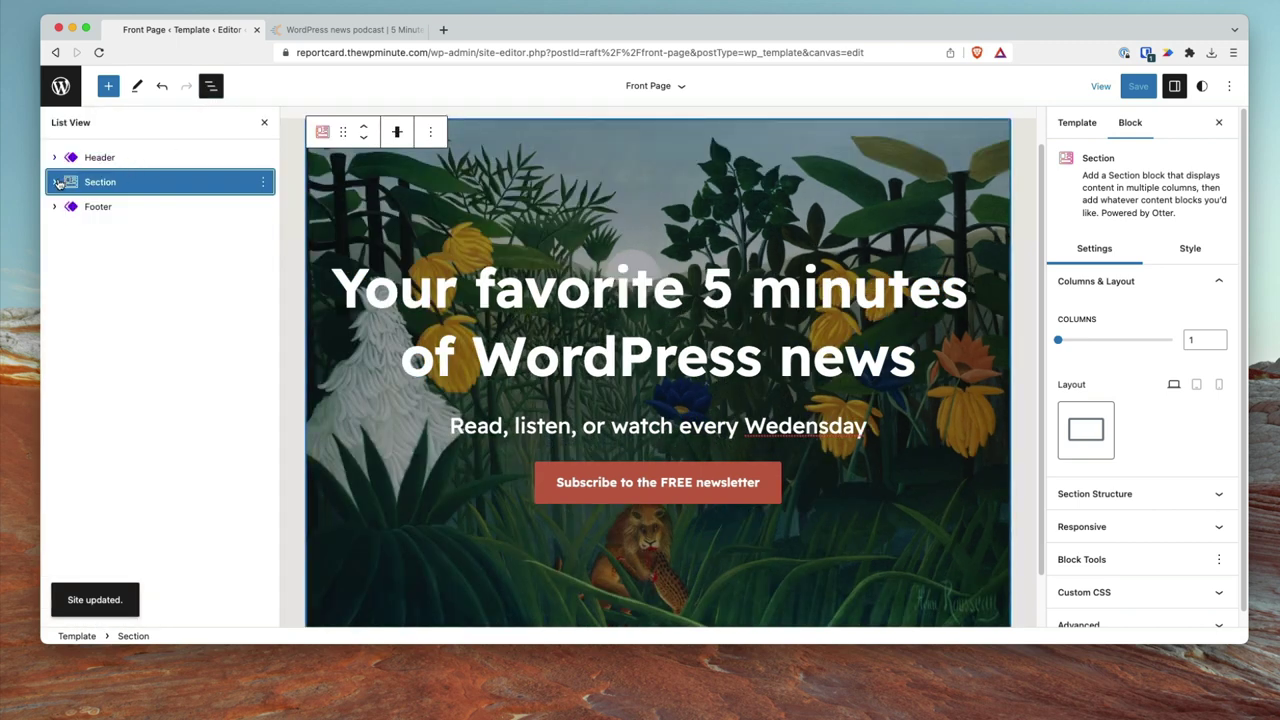
{"action": "left_click", "coordinate": [55, 182]}
{"action": "left_click", "coordinate": [76, 210]}
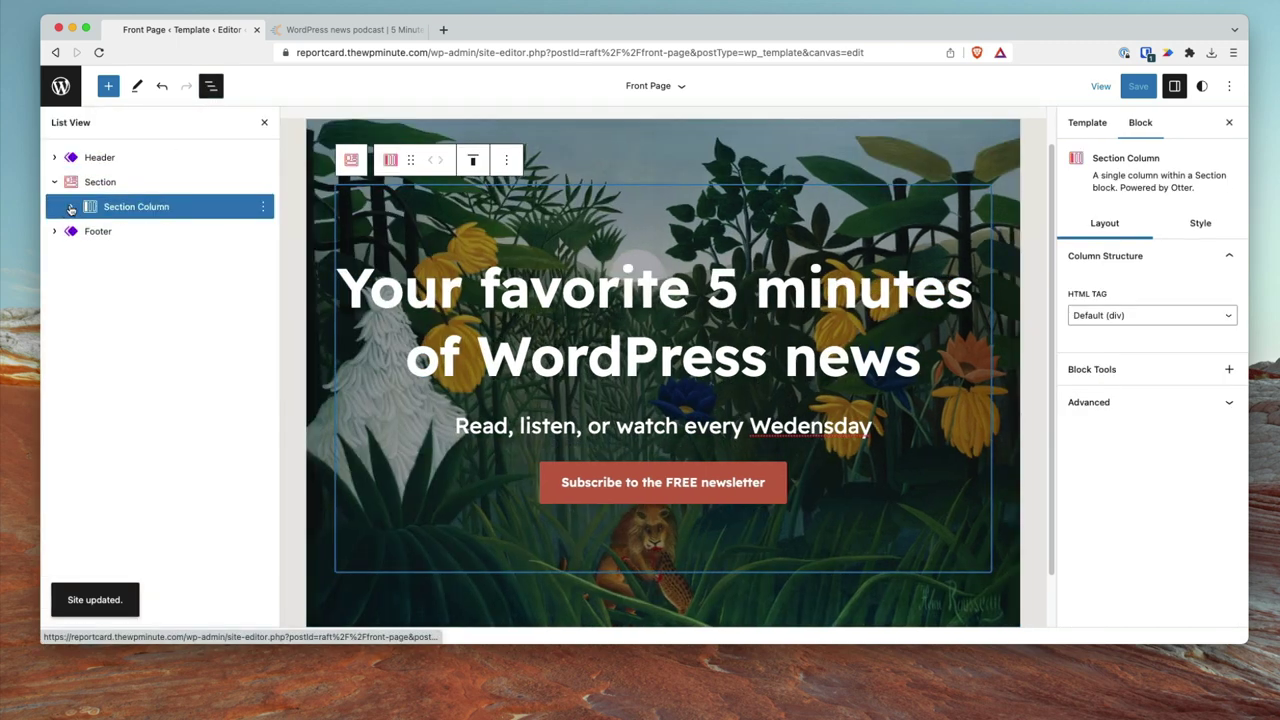
{"action": "left_click", "coordinate": [70, 207]}
{"action": "left_click", "coordinate": [1194, 225]}
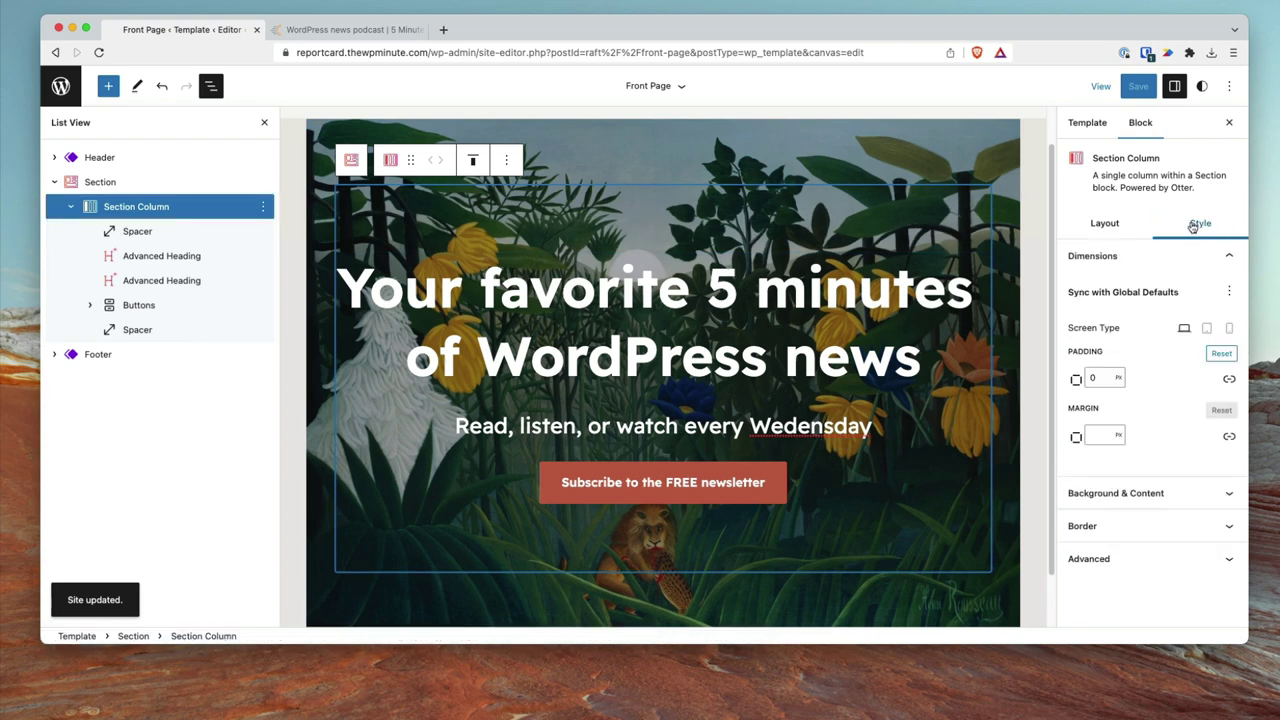
{"action": "left_click", "coordinate": [1160, 493]}
{"action": "scroll", "coordinate": [1157, 507], "scroll_direction": "down", "scroll_amount": 2}
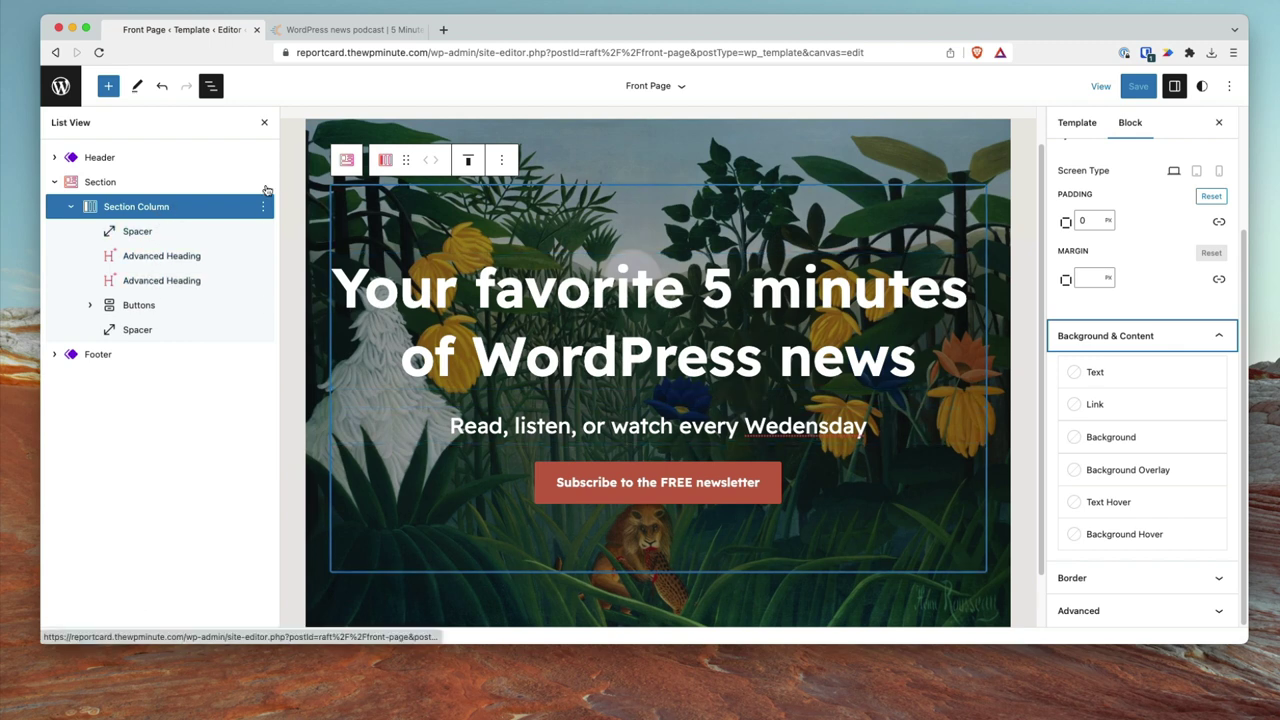
Clear the additional CSS class of the hero Section block and save the Front Page template
{"action": "left_click", "coordinate": [173, 182]}
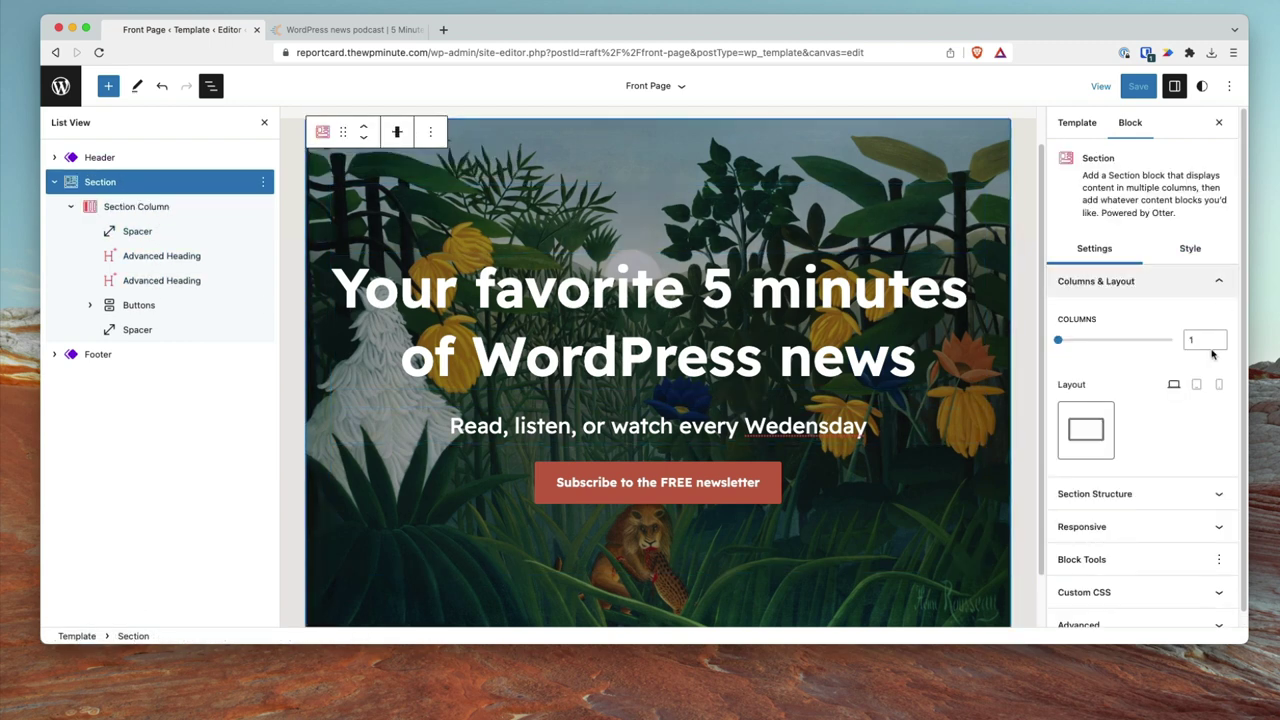
{"action": "scroll", "coordinate": [1170, 447], "scroll_direction": "down", "scroll_amount": 1}
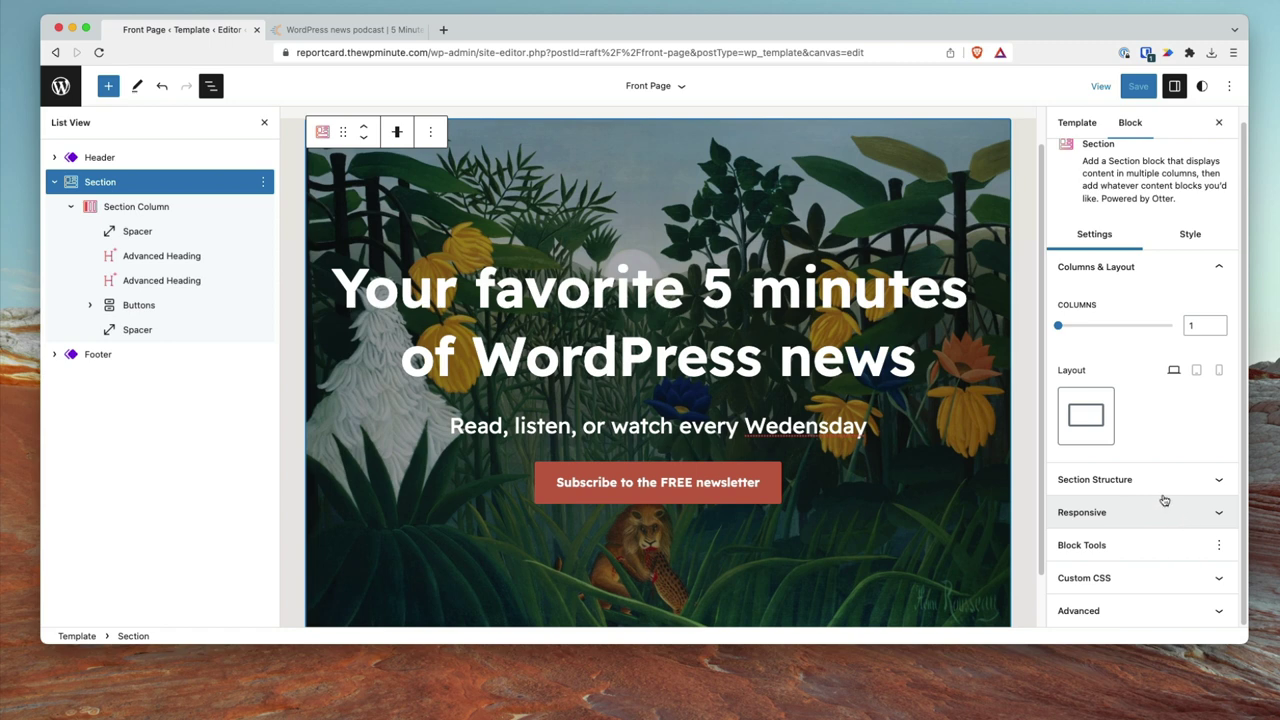
{"action": "left_click", "coordinate": [1210, 479]}
{"action": "scroll", "coordinate": [1116, 478], "scroll_direction": "down", "scroll_amount": 3}
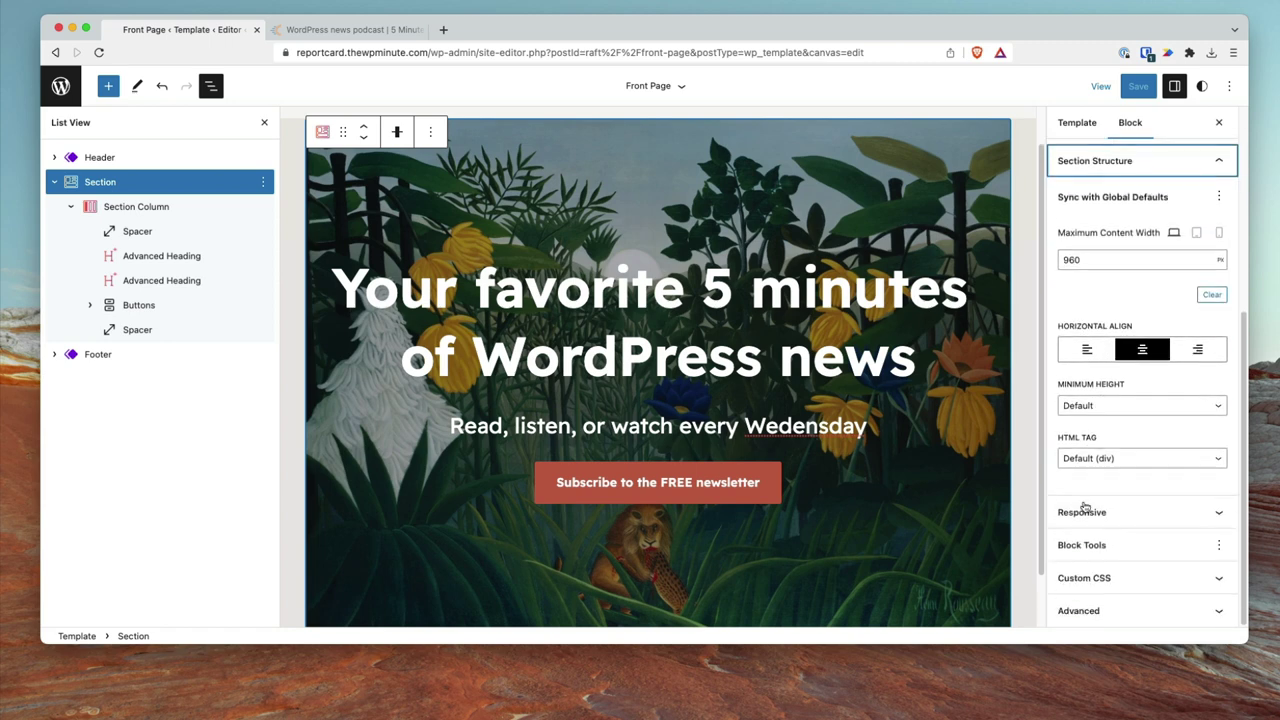
{"action": "left_click", "coordinate": [1170, 610]}
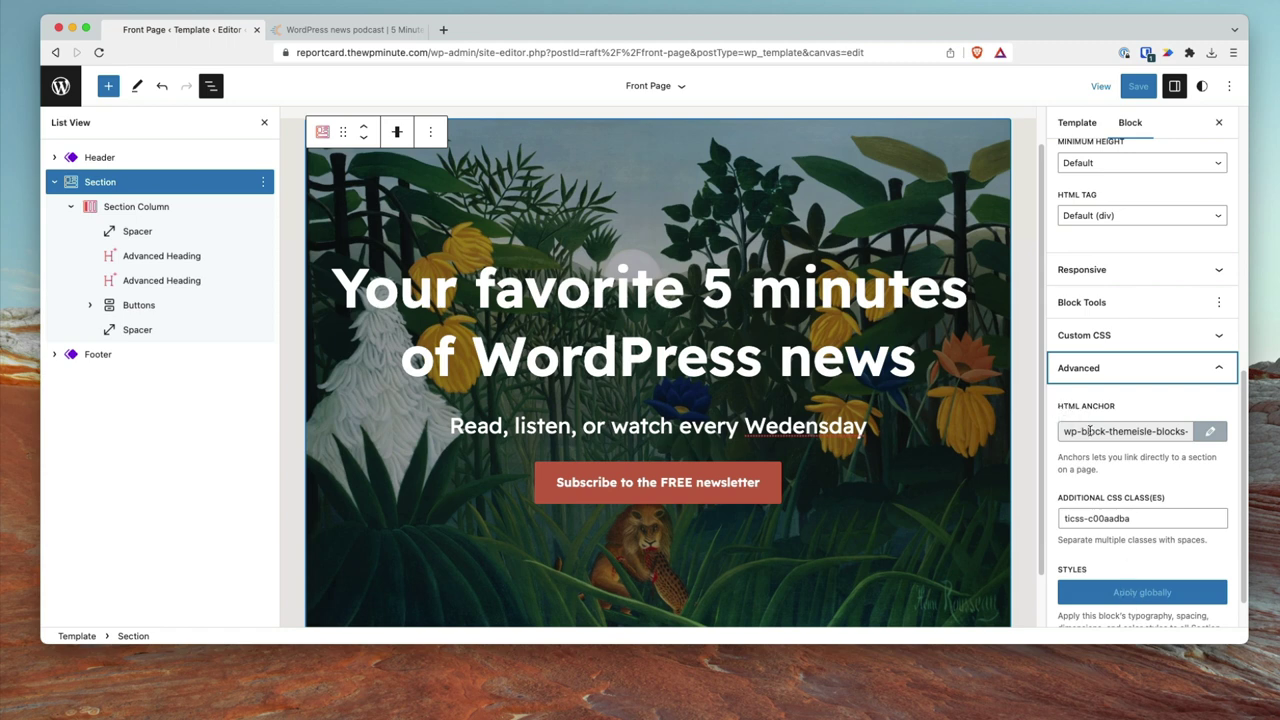
{"action": "scroll", "coordinate": [1110, 505], "scroll_direction": "down", "scroll_amount": 1}
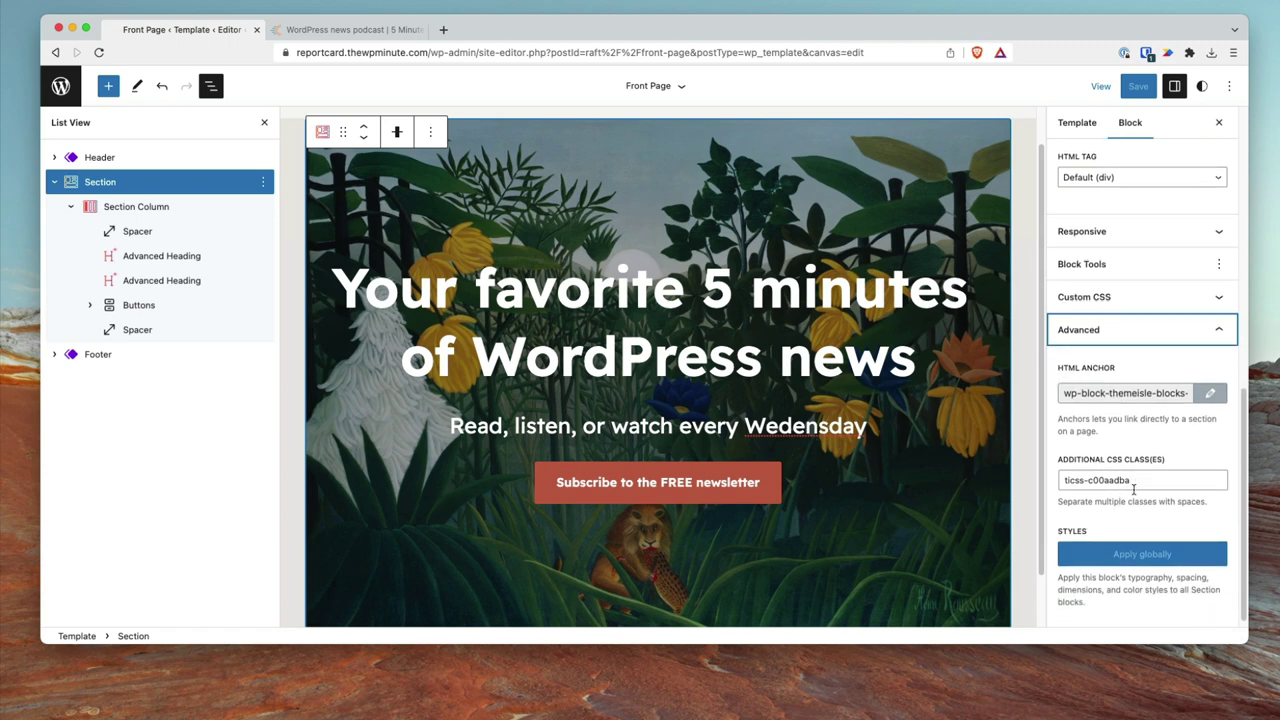
{"action": "left_click", "coordinate": [1133, 486]}
{"action": "key", "text": "super+a"}
{"action": "key", "text": "BackSpace"}
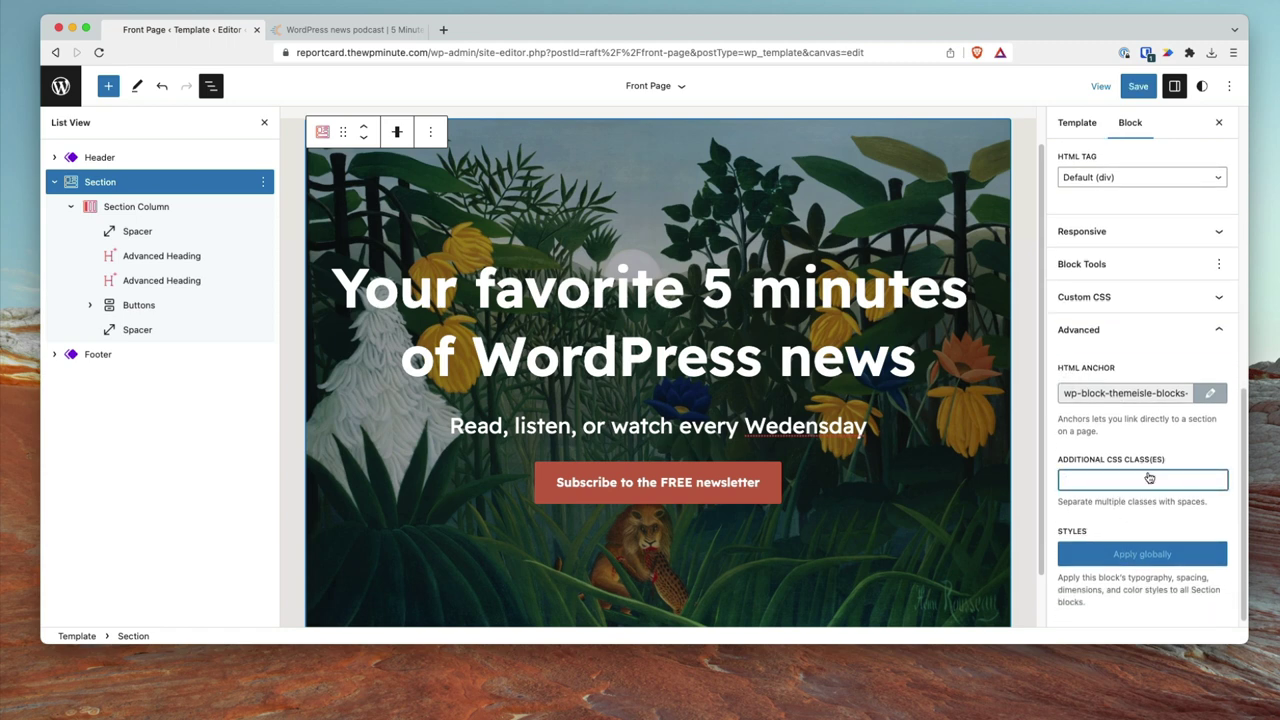
{"action": "left_click", "coordinate": [1138, 86]}
{"action": "left_click", "coordinate": [1108, 84]}
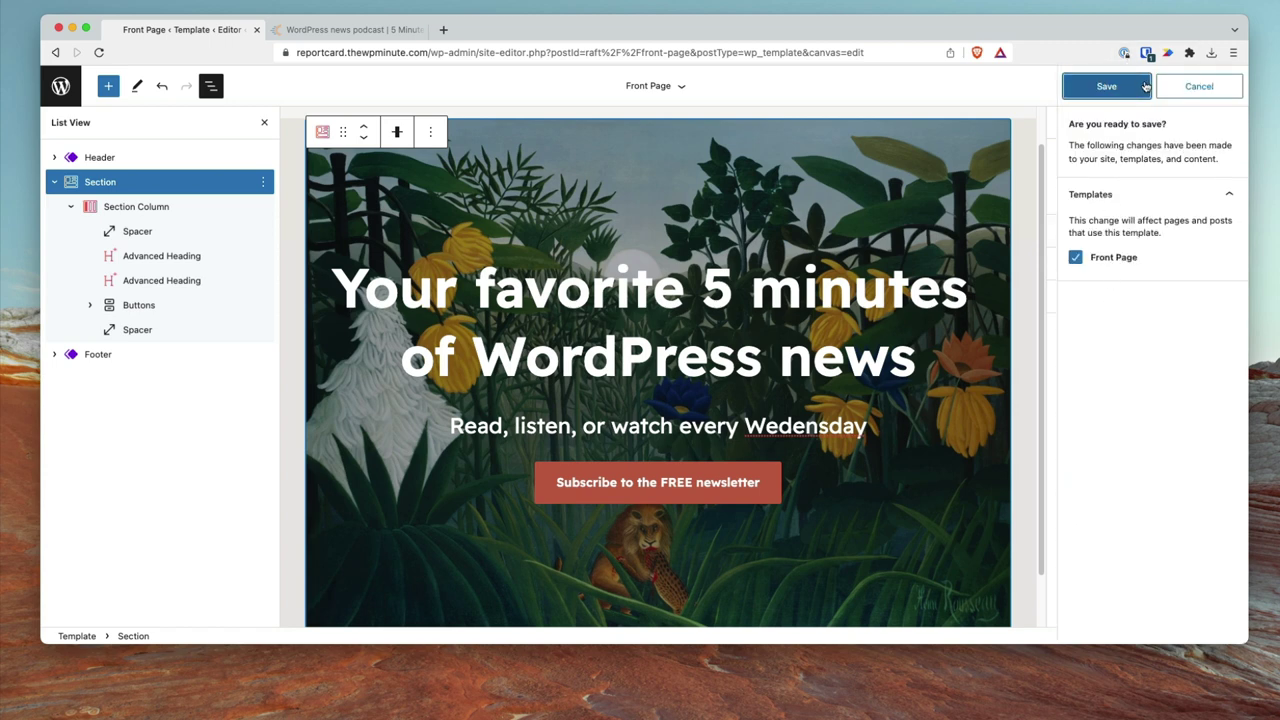
Switch the hero Section's background from an image to a colour in its style settings
{"action": "scroll", "coordinate": [1100, 250], "scroll_direction": "up", "scroll_amount": 5}
{"action": "scroll", "coordinate": [1116, 268], "scroll_direction": "up", "scroll_amount": 5}
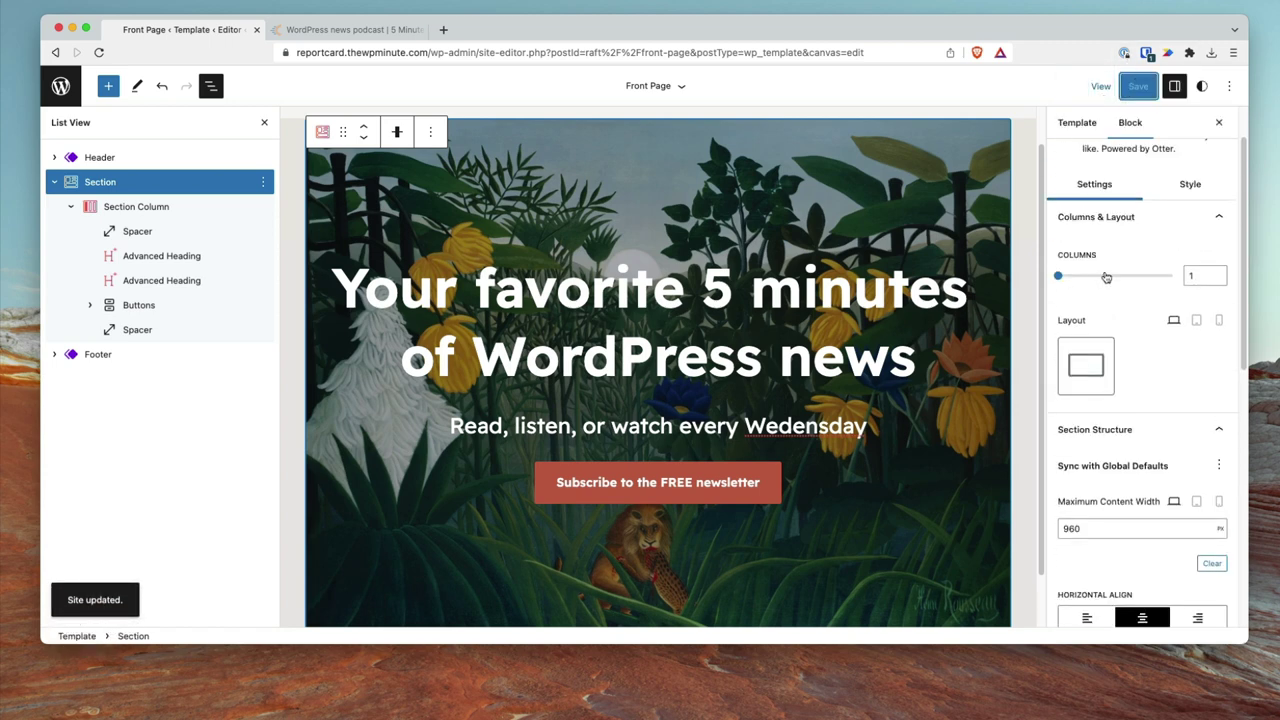
{"action": "left_click", "coordinate": [1170, 228]}
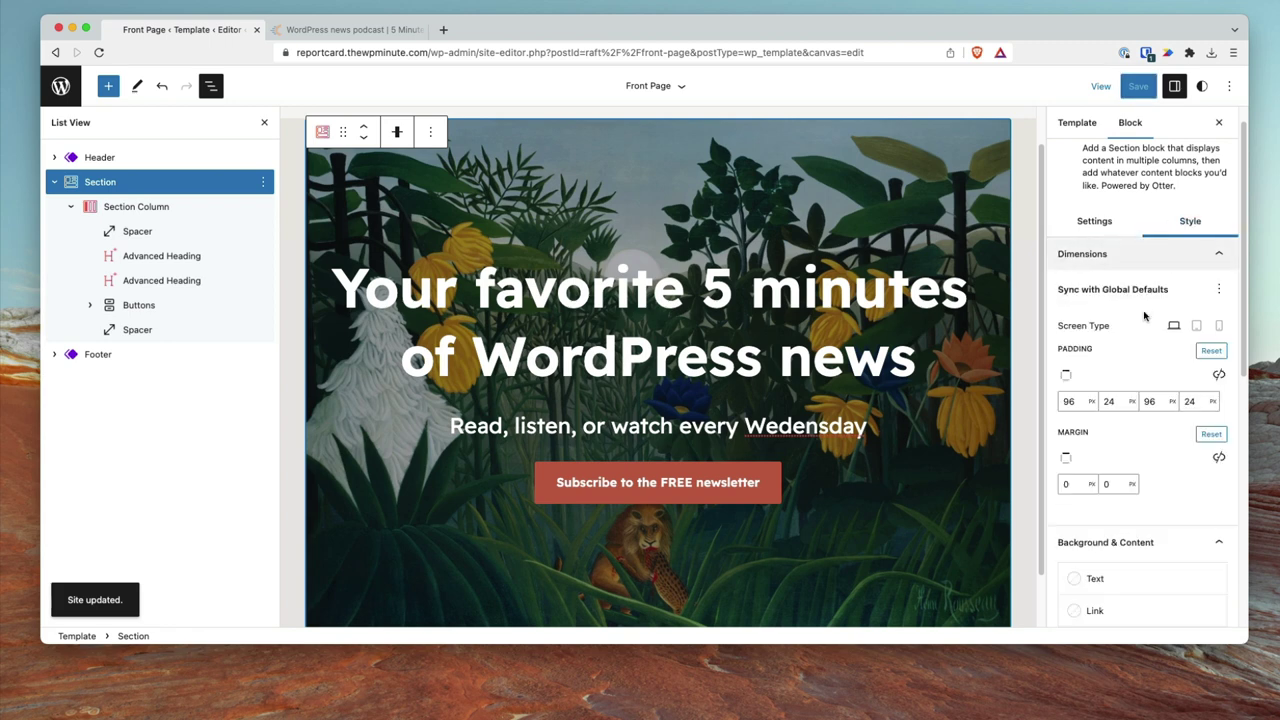
{"action": "scroll", "coordinate": [1125, 413], "scroll_direction": "down", "scroll_amount": 3}
{"action": "left_click", "coordinate": [1111, 448]}
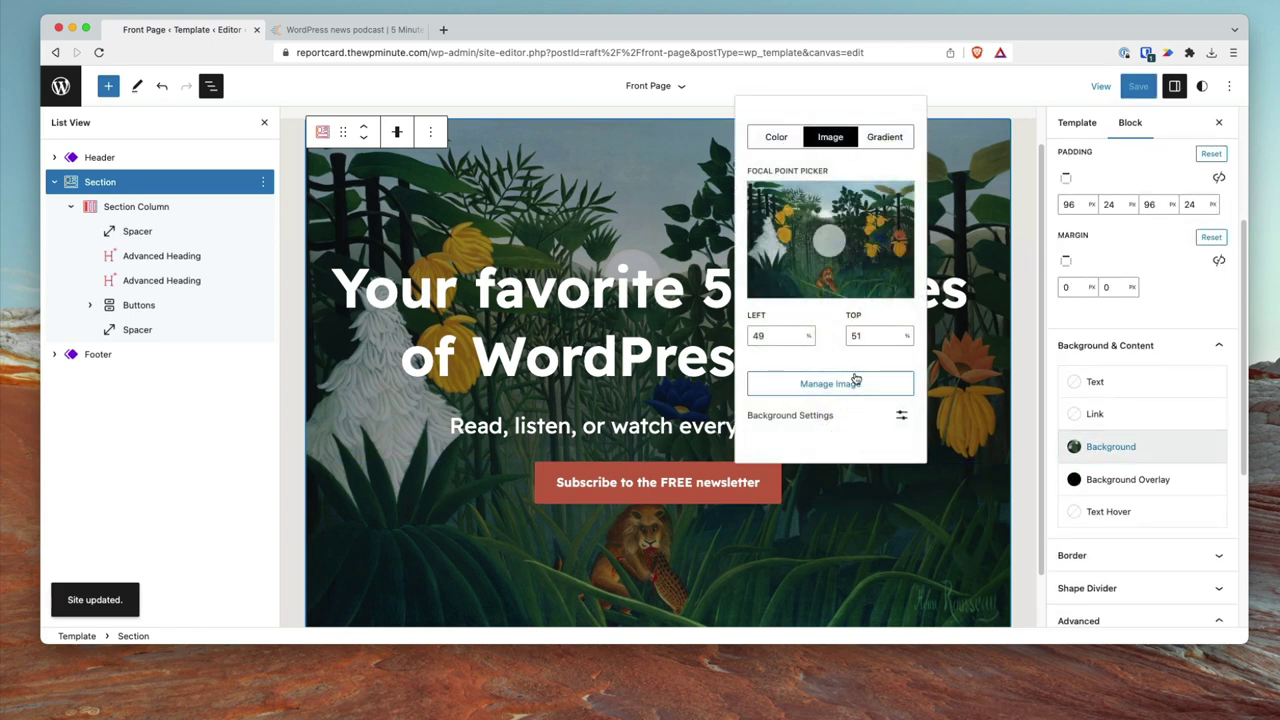
{"action": "left_click", "coordinate": [789, 143]}
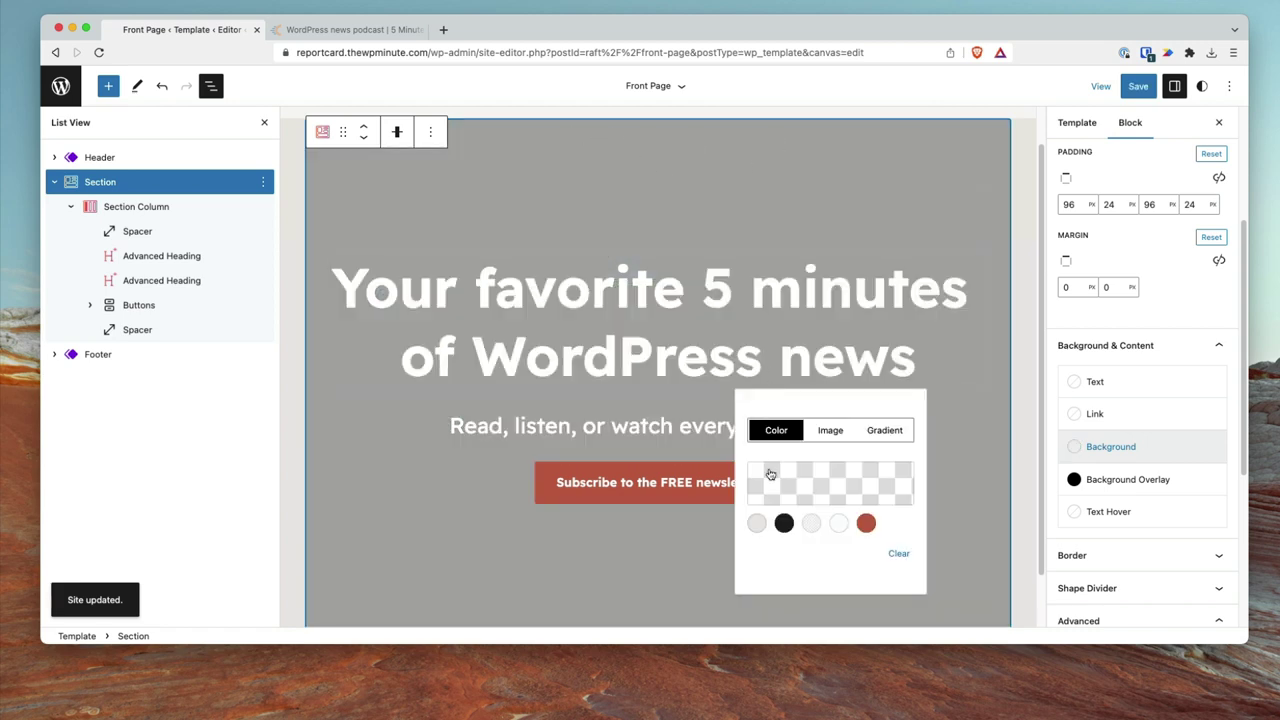
Try the translucent white, EBE8E6 and gradient backgrounds on the hero Section, clear the colour, and check the custom colour picker
{"action": "left_click", "coordinate": [812, 523]}
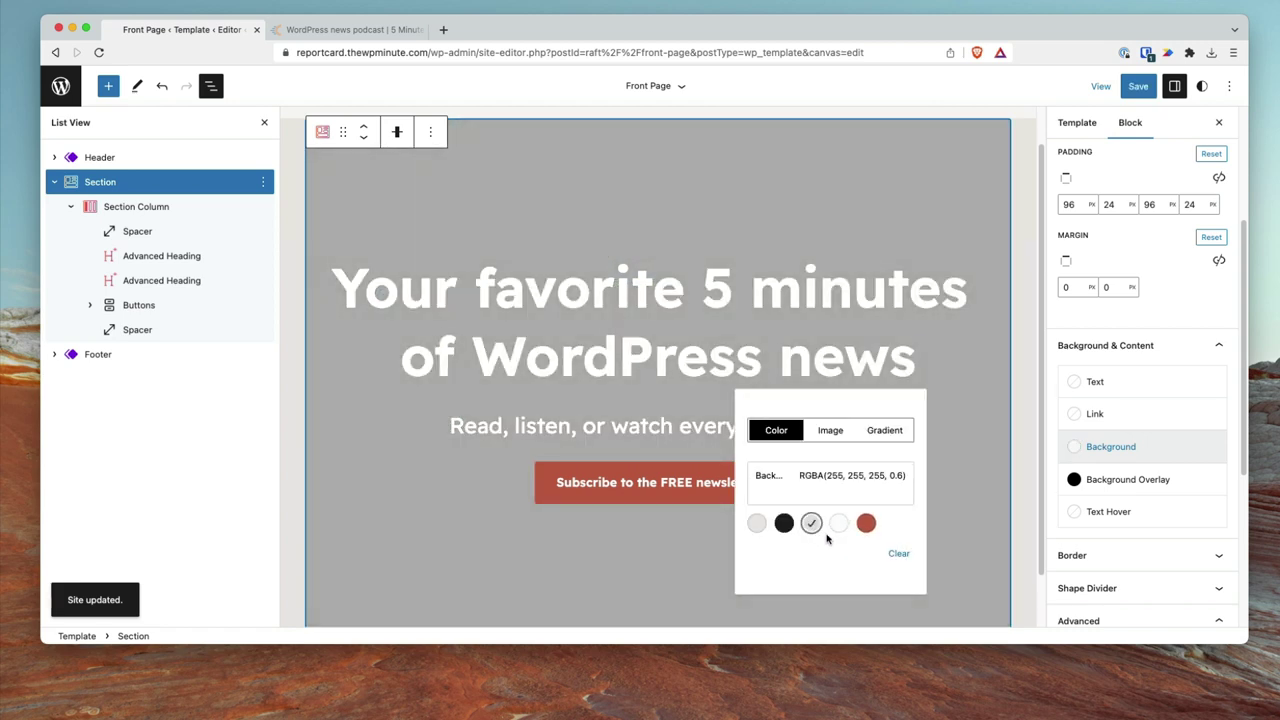
{"action": "left_click", "coordinate": [757, 523]}
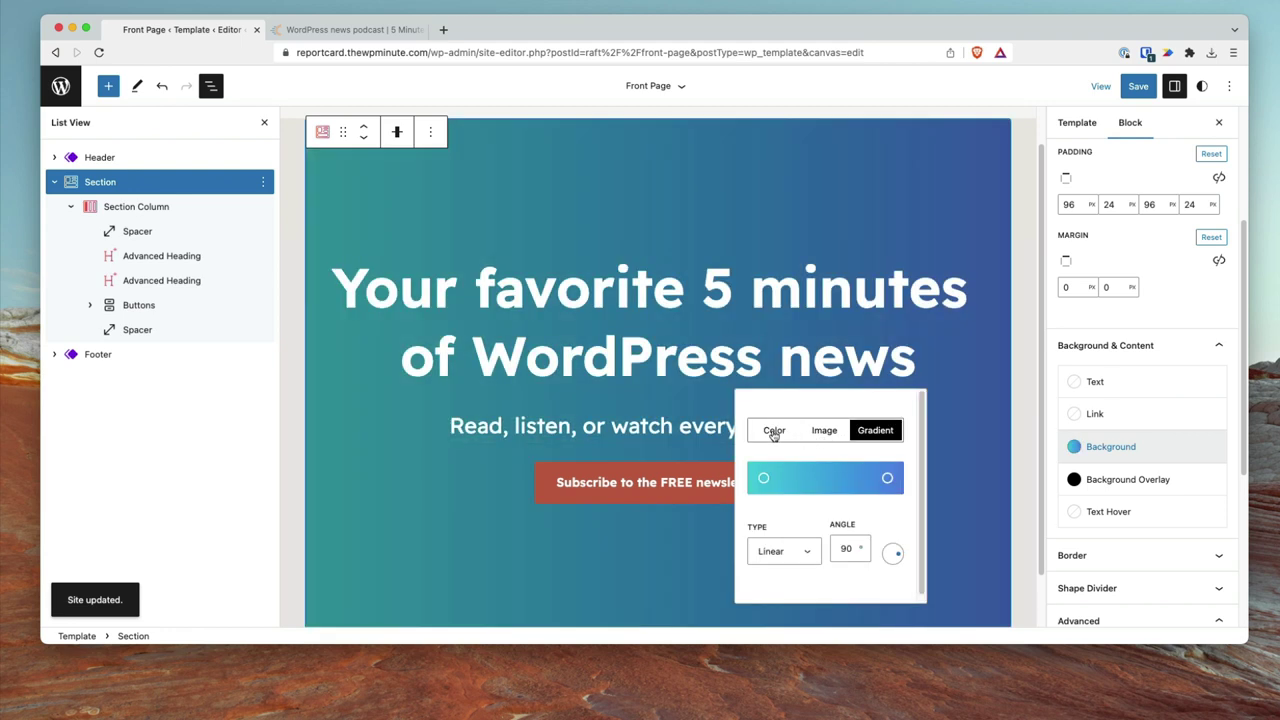
{"action": "left_click", "coordinate": [774, 432]}
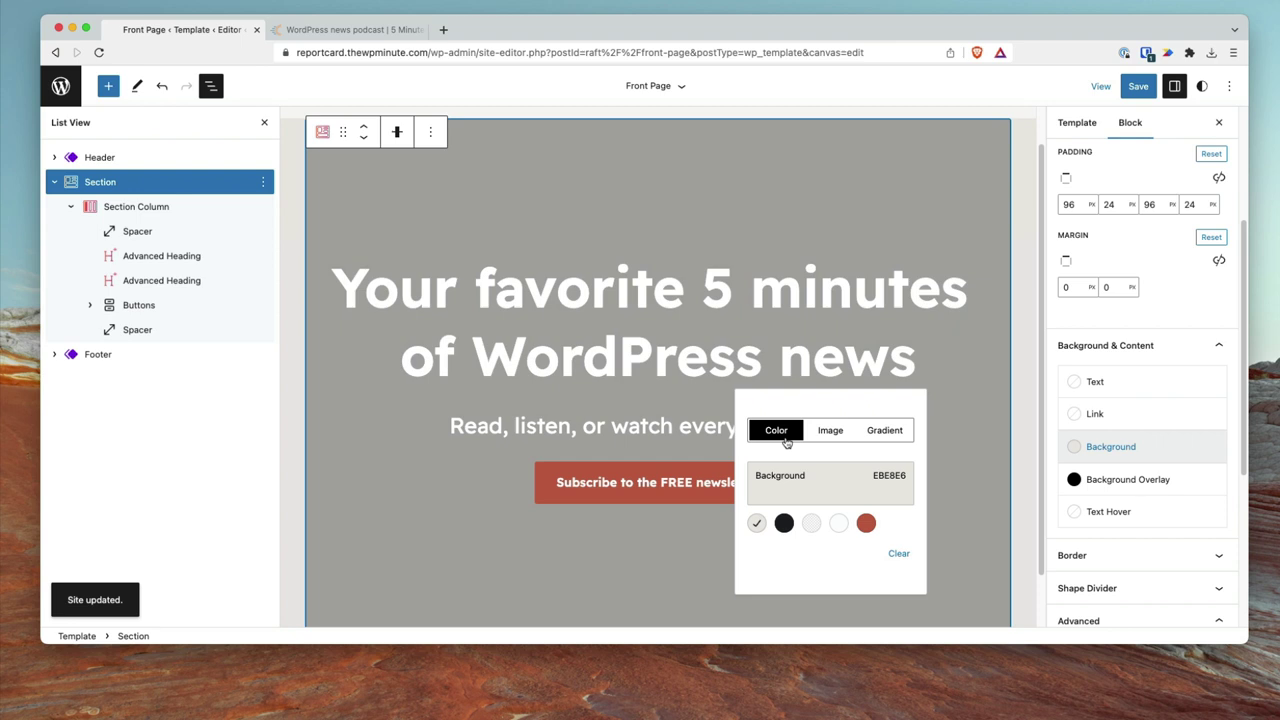
{"action": "left_click", "coordinate": [893, 552]}
{"action": "left_click", "coordinate": [829, 480]}
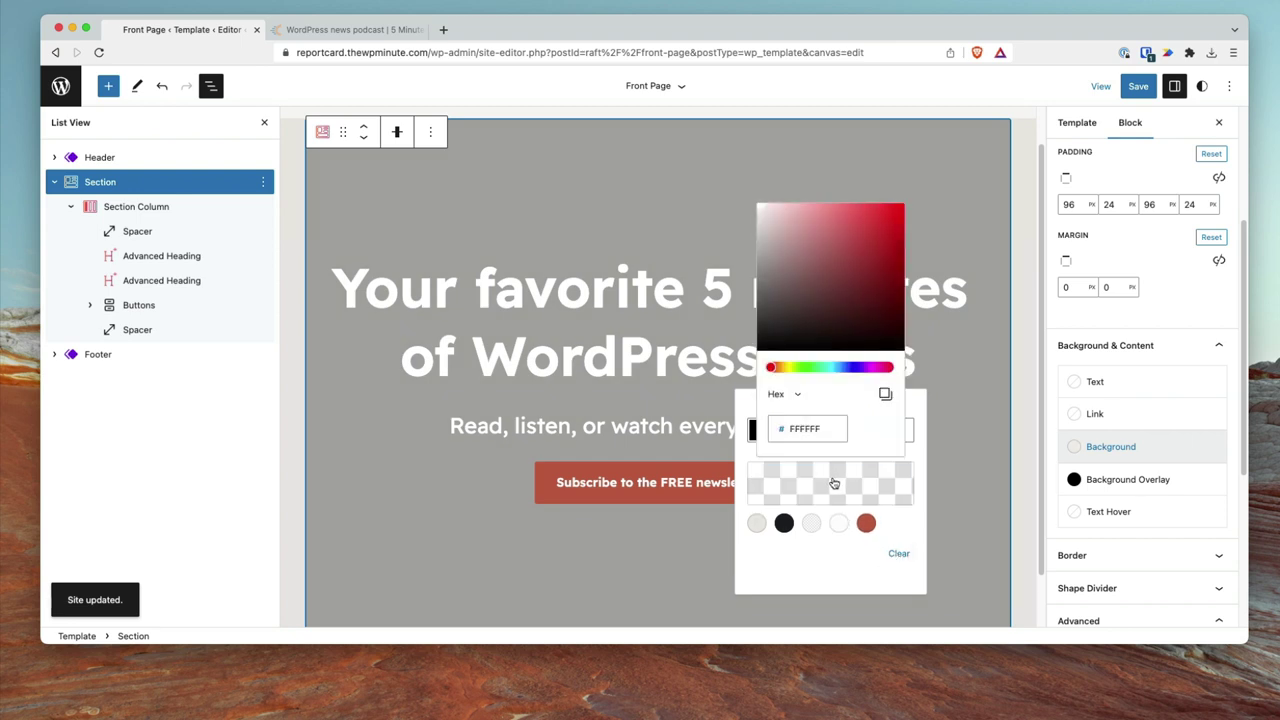
{"action": "left_click", "coordinate": [864, 496]}
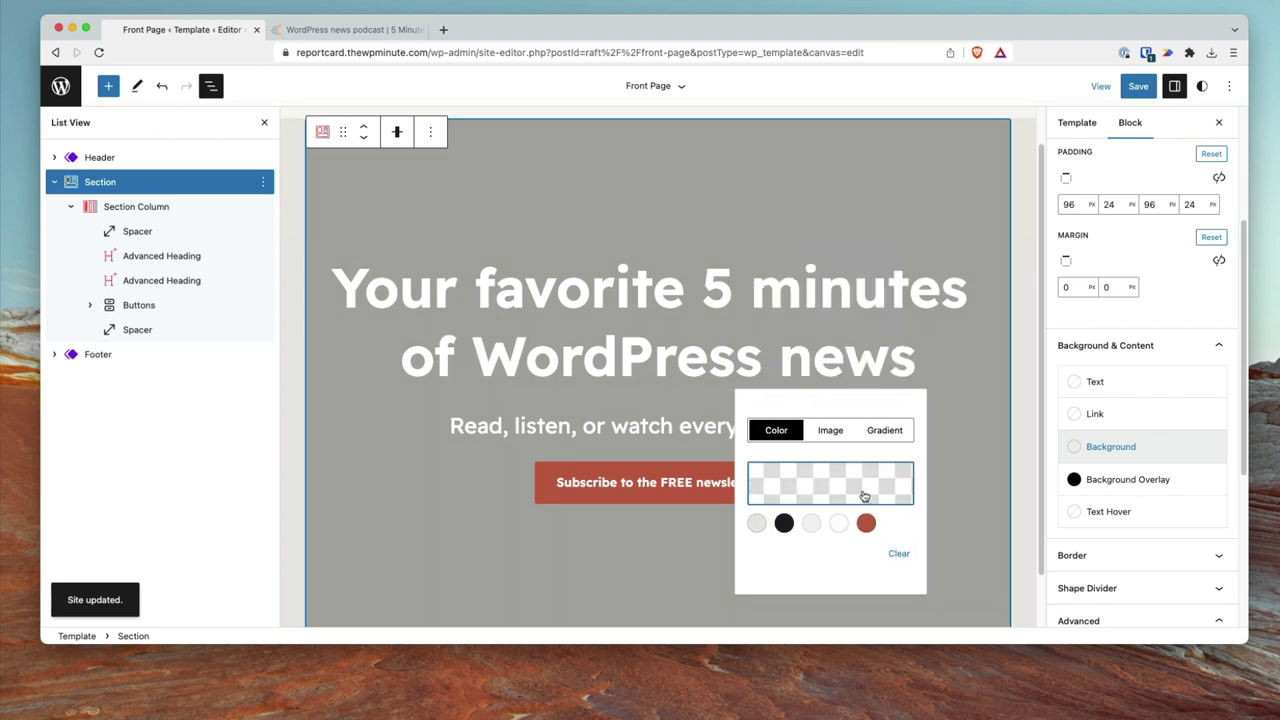
Set the hero Section's background colour to the preset RGBA(255, 255, 255, 0.6) and deselect the block
{"action": "left_click", "coordinate": [812, 524]}
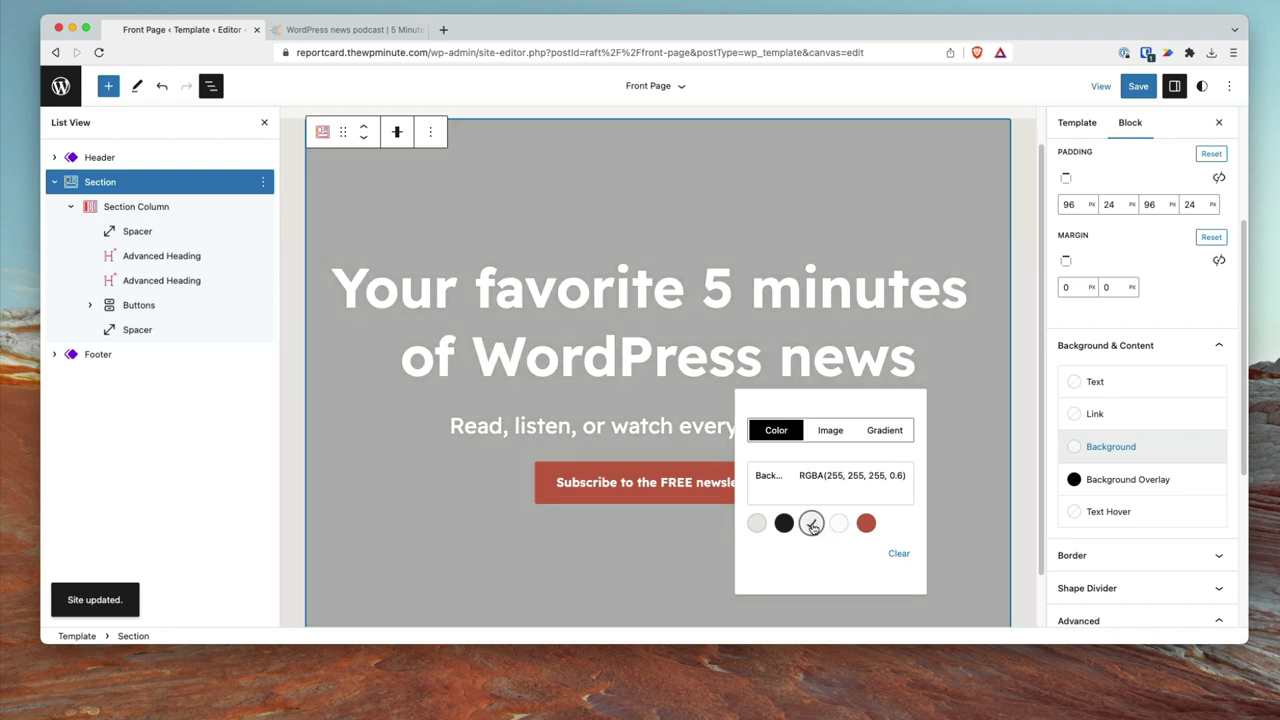
{"action": "left_click", "coordinate": [812, 524]}
{"action": "left_click", "coordinate": [812, 524]}
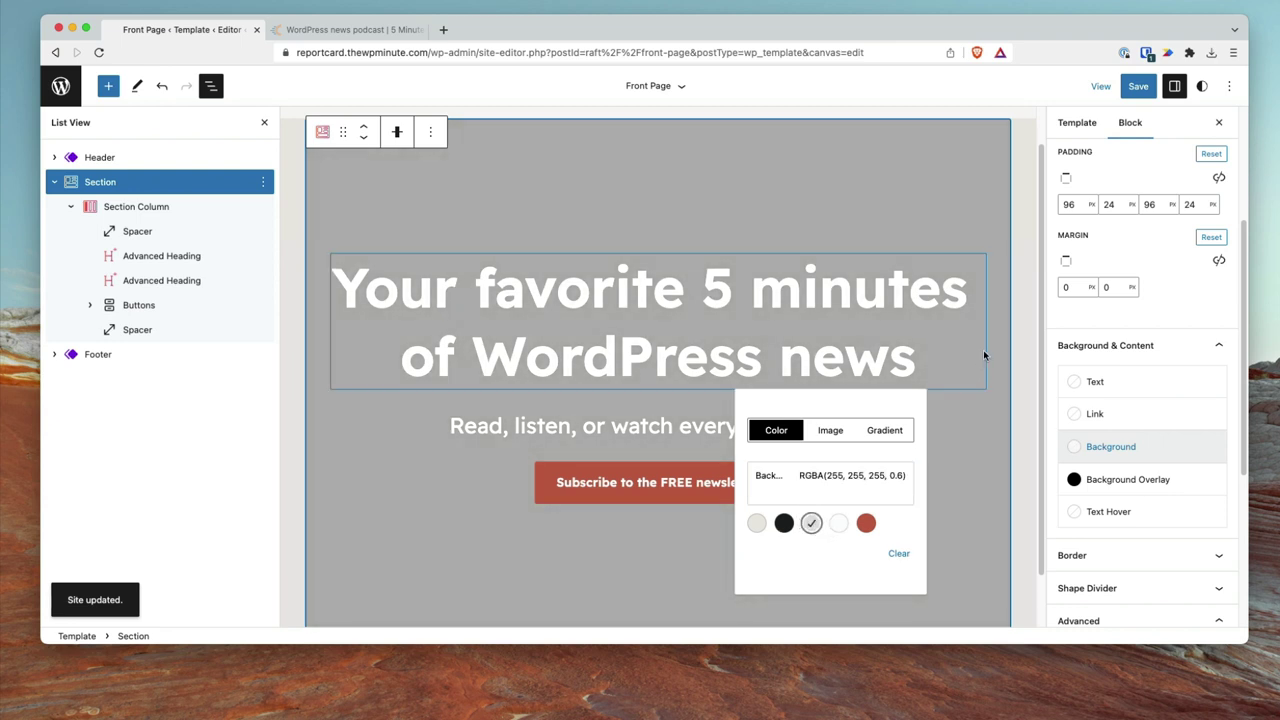
{"action": "left_click", "coordinate": [1025, 338]}
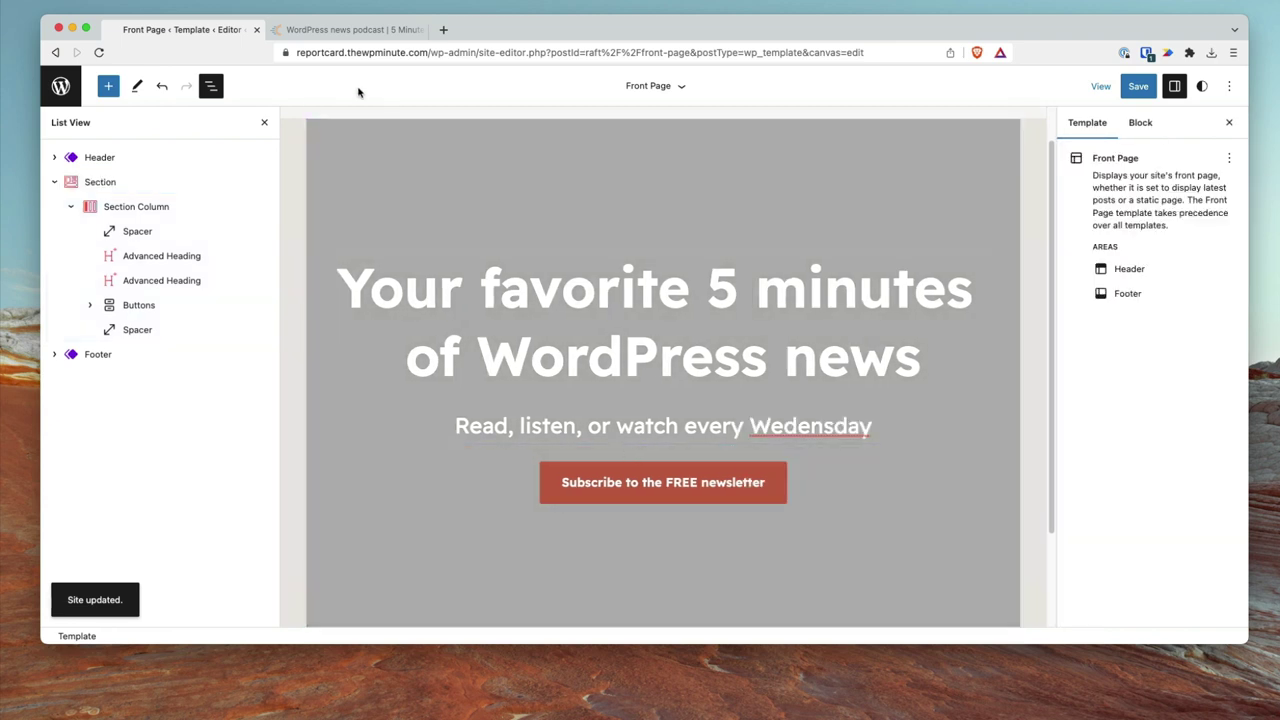
Clear the black background overlay colour from the hero Section block
{"action": "left_click", "coordinate": [700, 180]}
{"action": "scroll", "coordinate": [1135, 480], "scroll_direction": "down", "scroll_amount": 2}
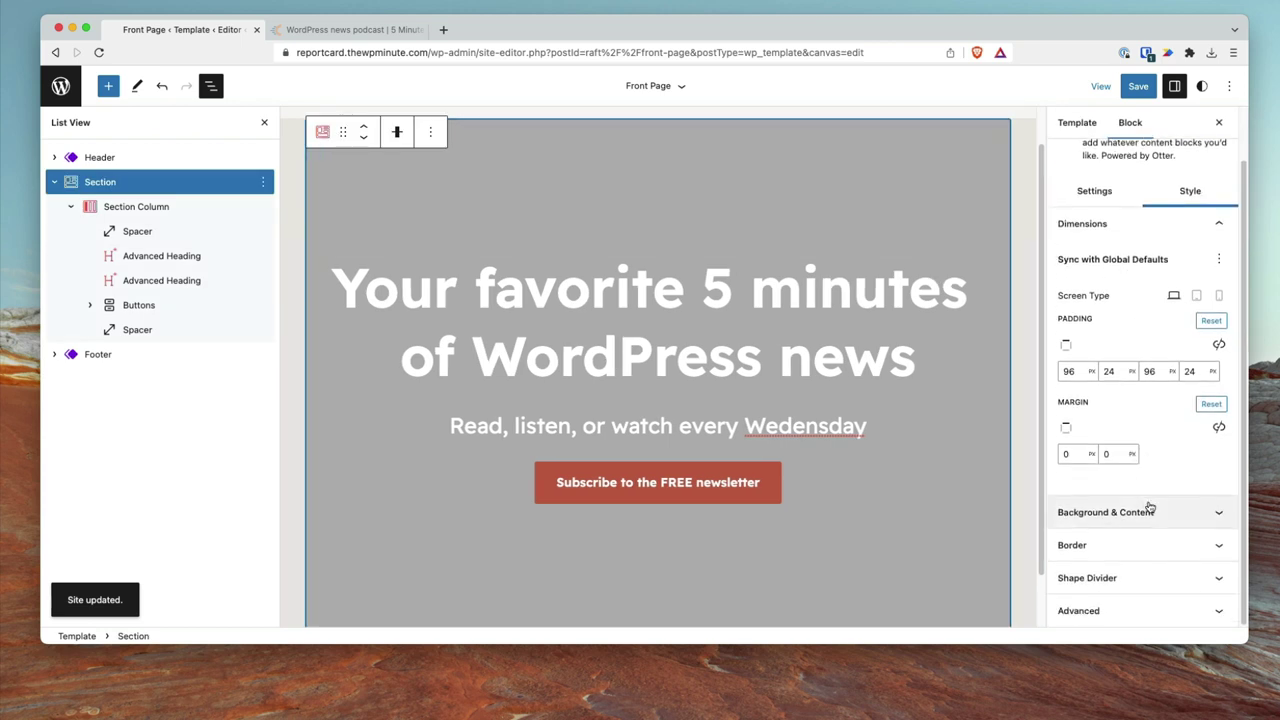
{"action": "left_click", "coordinate": [1128, 503]}
{"action": "scroll", "coordinate": [1128, 540], "scroll_direction": "down", "scroll_amount": 1}
{"action": "scroll", "coordinate": [1128, 559], "scroll_direction": "down", "scroll_amount": 1}
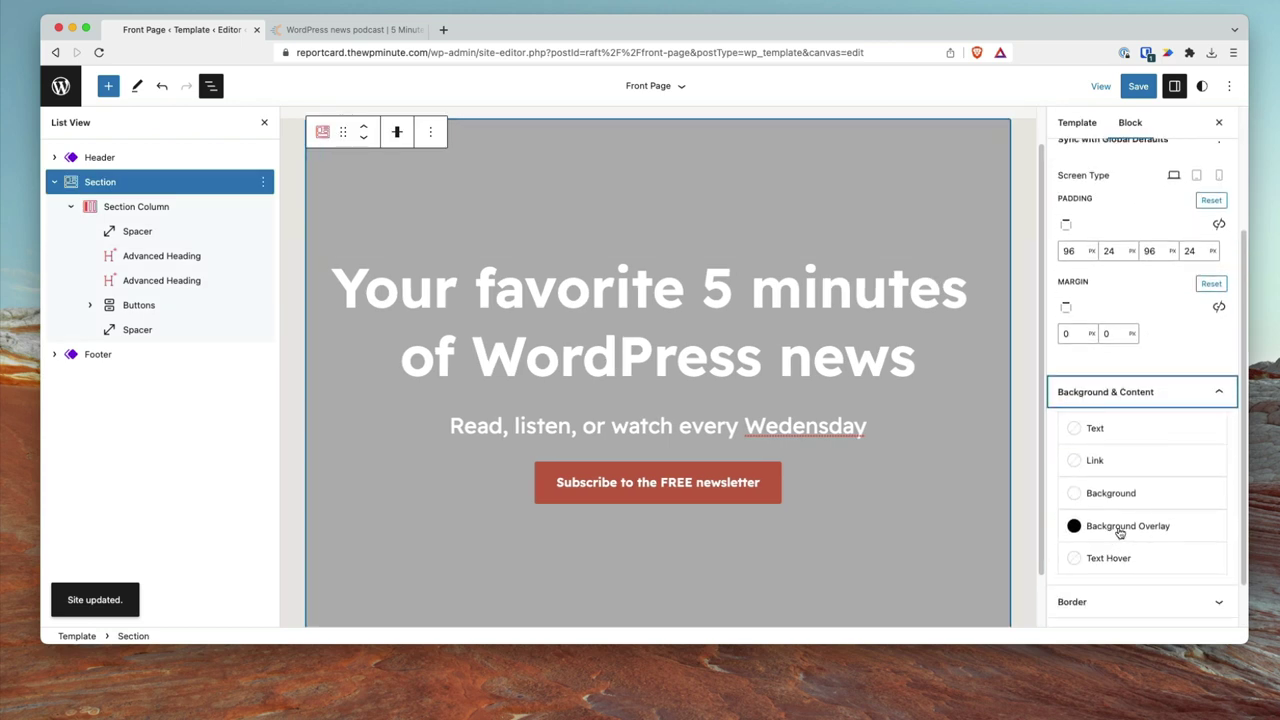
{"action": "left_click", "coordinate": [1116, 530]}
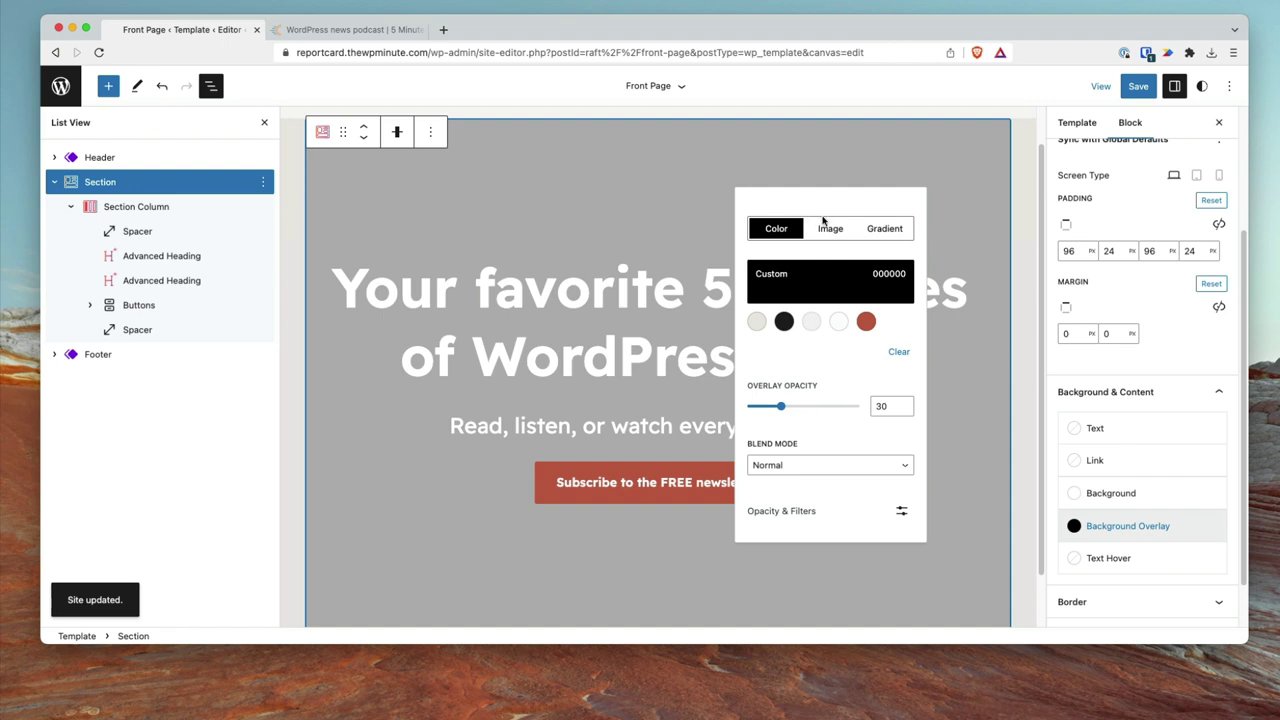
{"action": "left_click", "coordinate": [898, 351]}
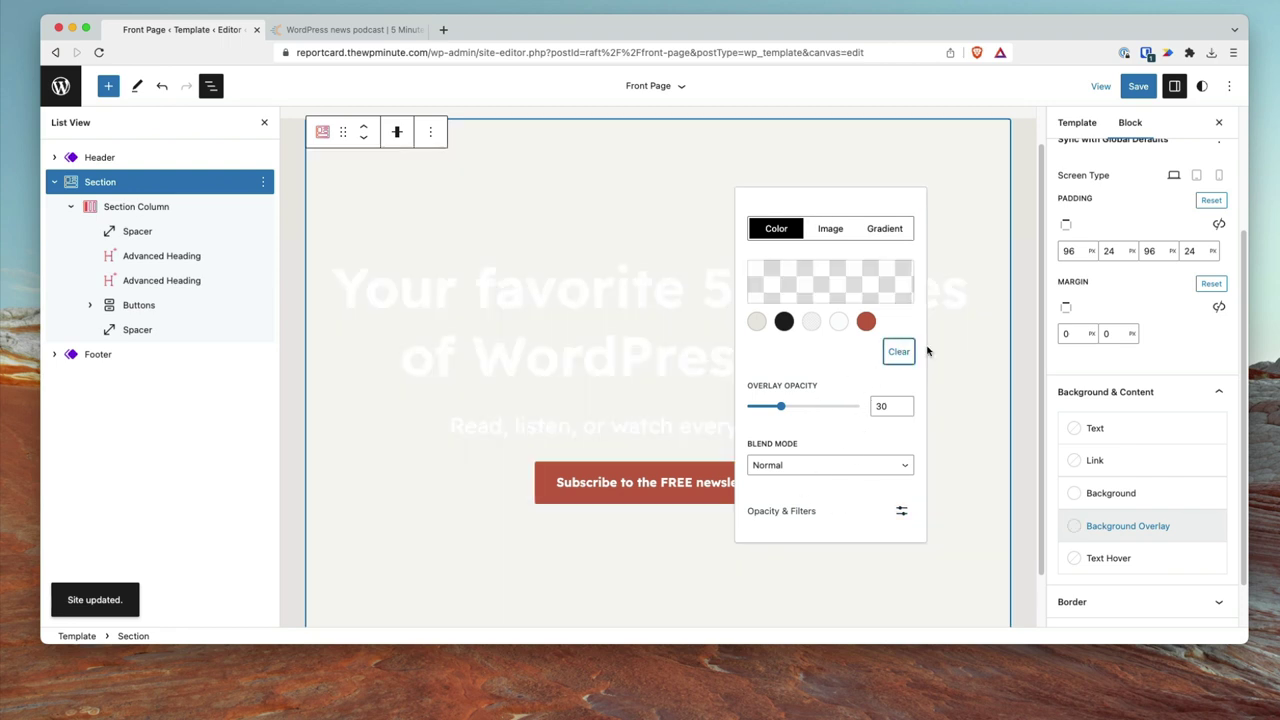
Set the text colour of the hero's H1 heading to the theme's near-black preset
{"action": "left_click", "coordinate": [533, 314]}
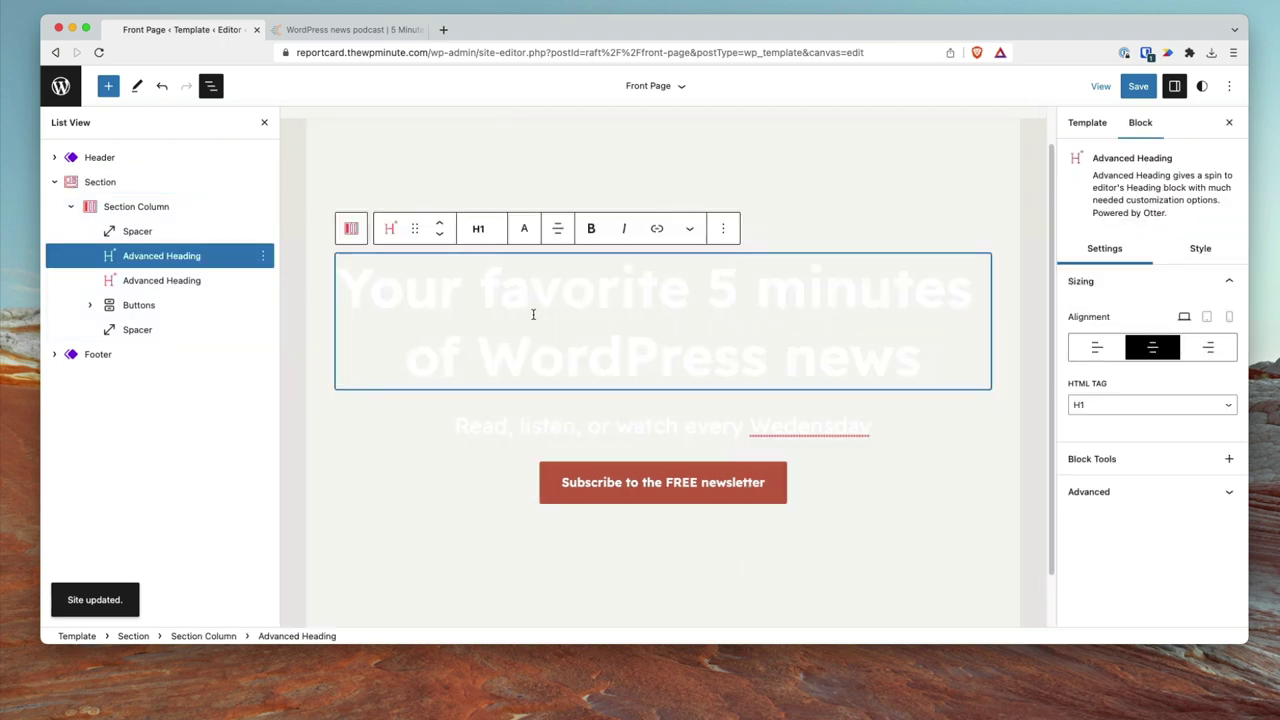
{"action": "left_click", "coordinate": [1180, 256]}
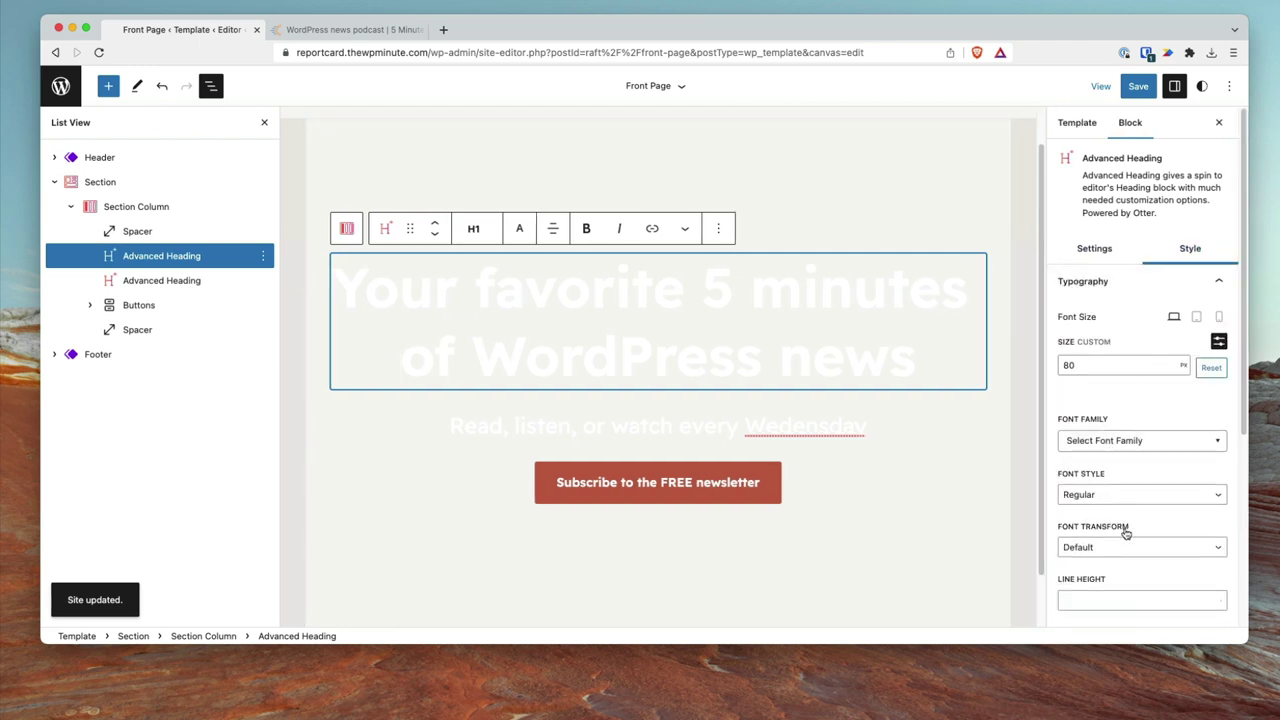
{"action": "scroll", "coordinate": [1126, 530], "scroll_direction": "down", "scroll_amount": 5}
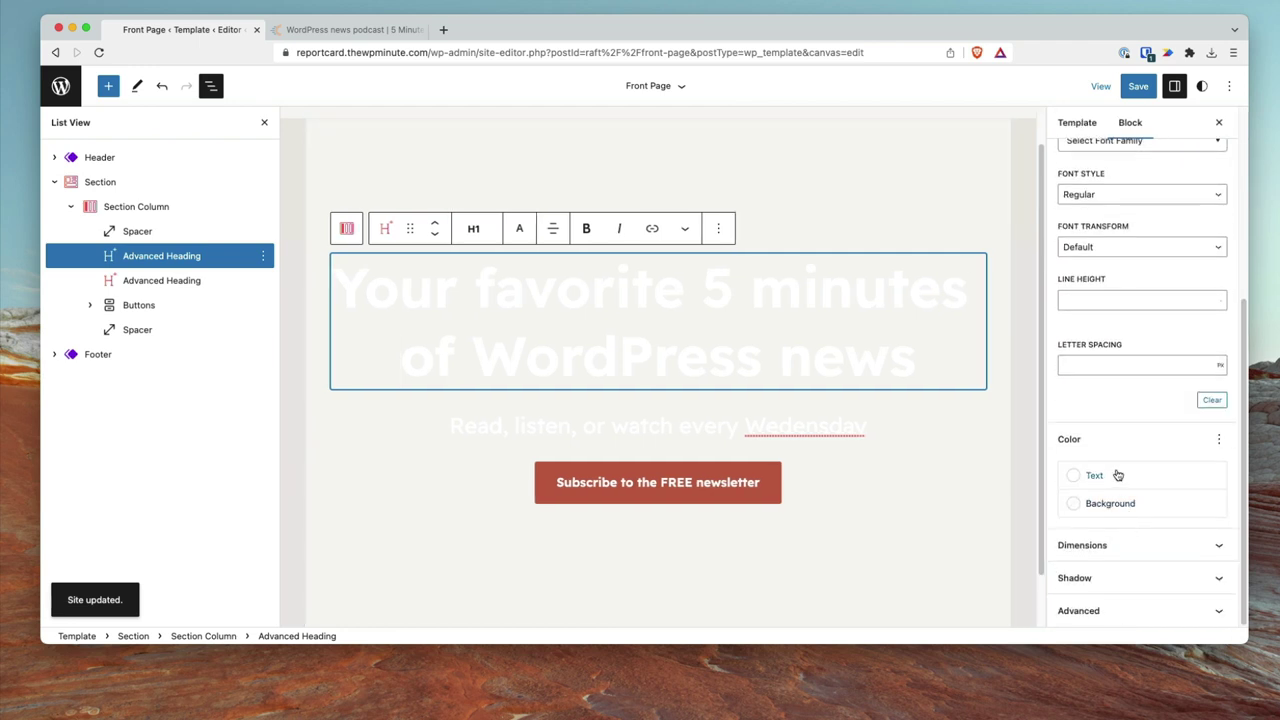
{"action": "left_click", "coordinate": [1112, 476]}
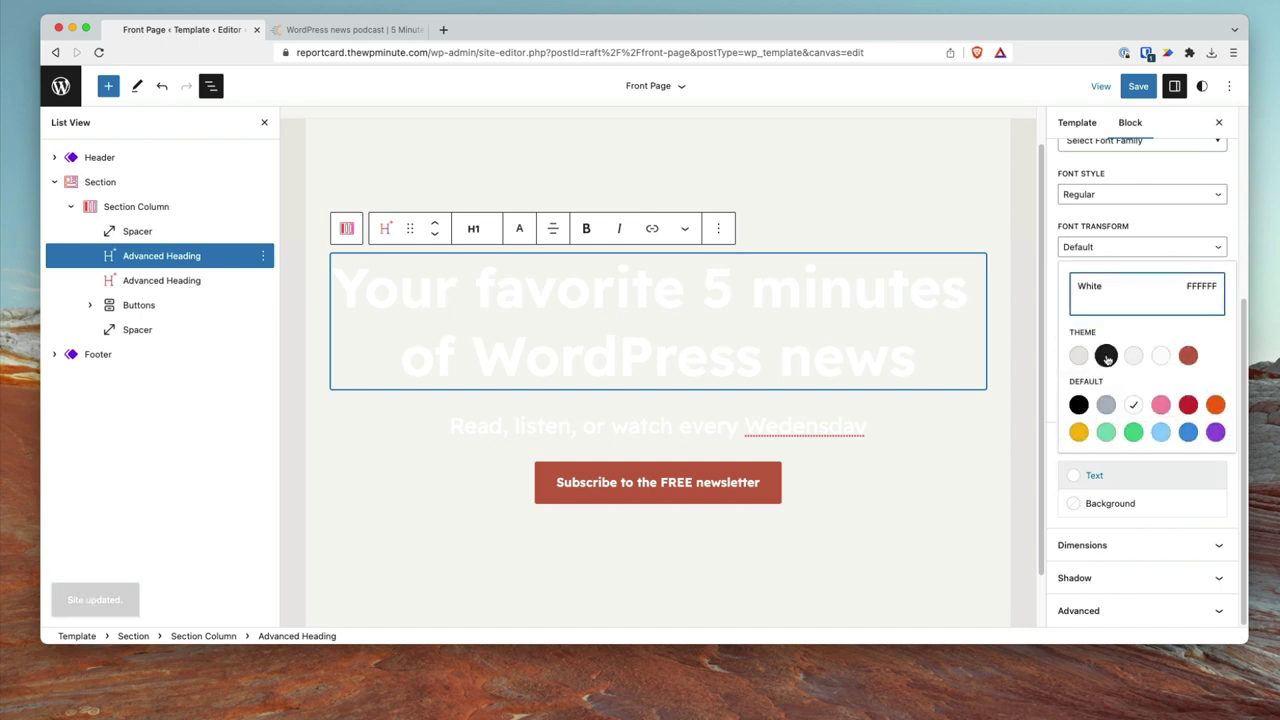
{"action": "left_click", "coordinate": [1106, 355]}
Try cyan bluish gray and EBE8E6 on the hero's tagline, and set its text colour to the theme's near-black preset
{"action": "left_click", "coordinate": [747, 416]}
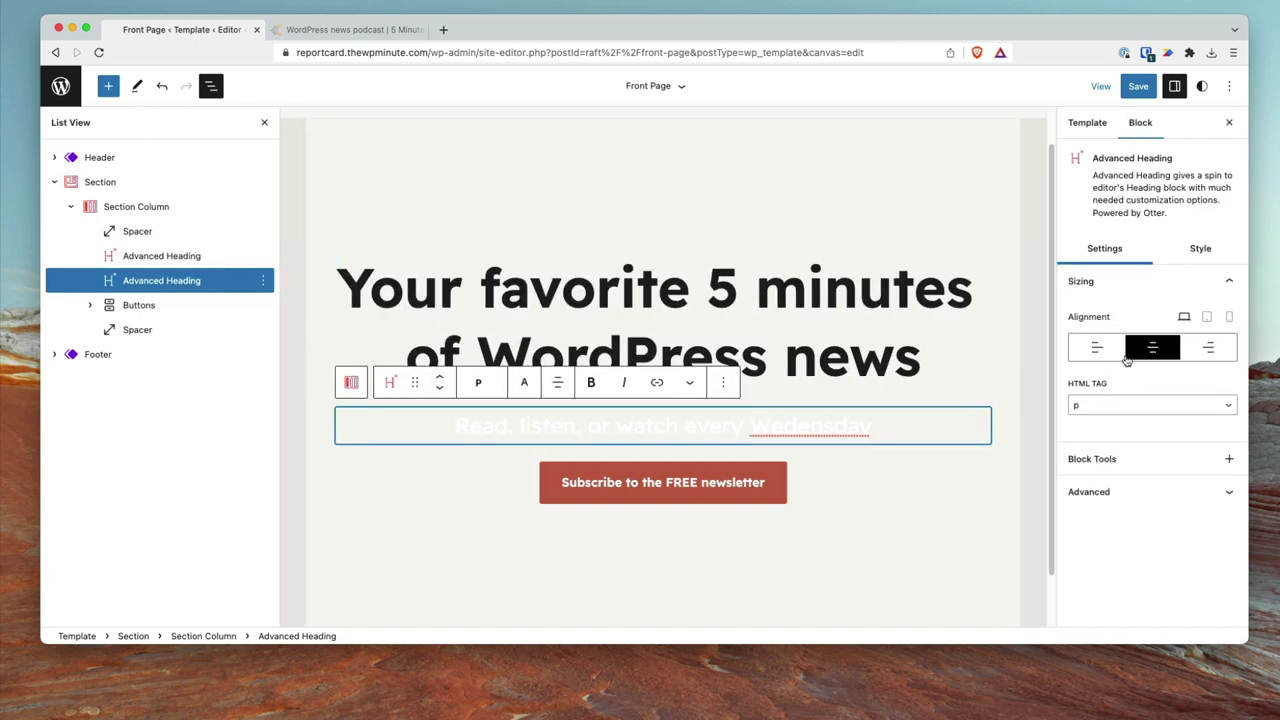
{"action": "left_click", "coordinate": [1197, 249]}
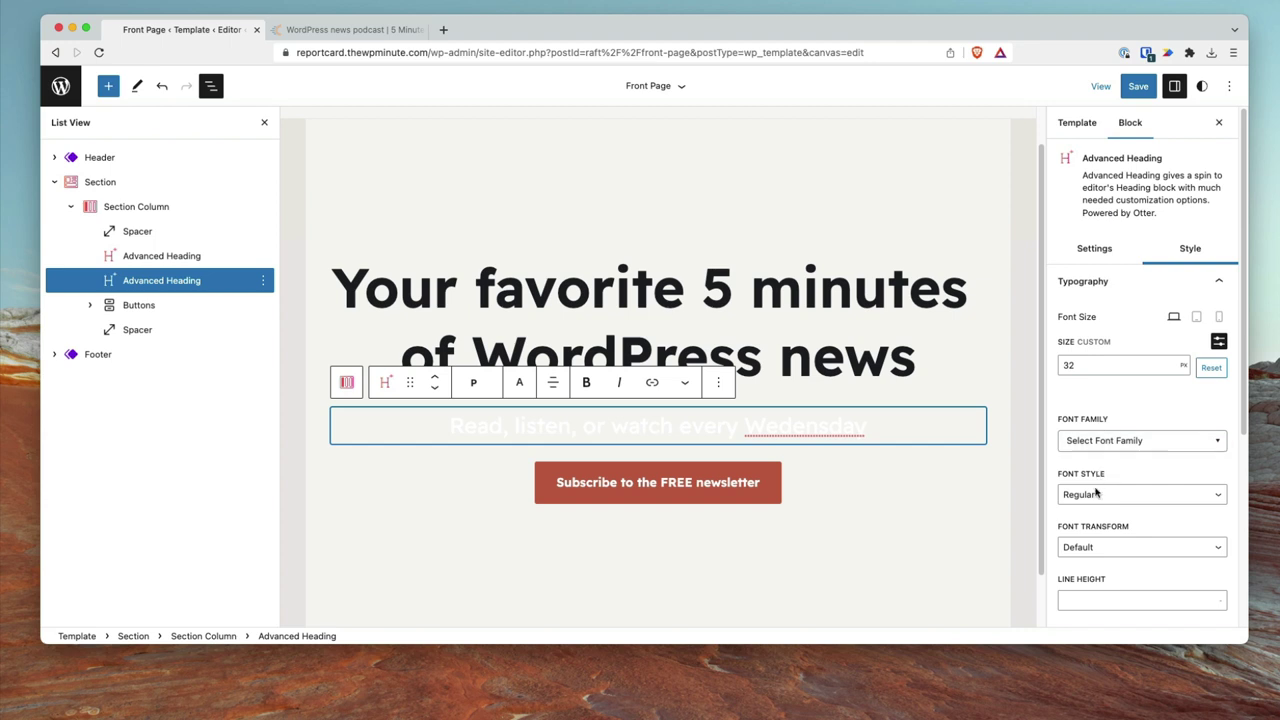
{"action": "scroll", "coordinate": [1096, 493], "scroll_direction": "down", "scroll_amount": 5}
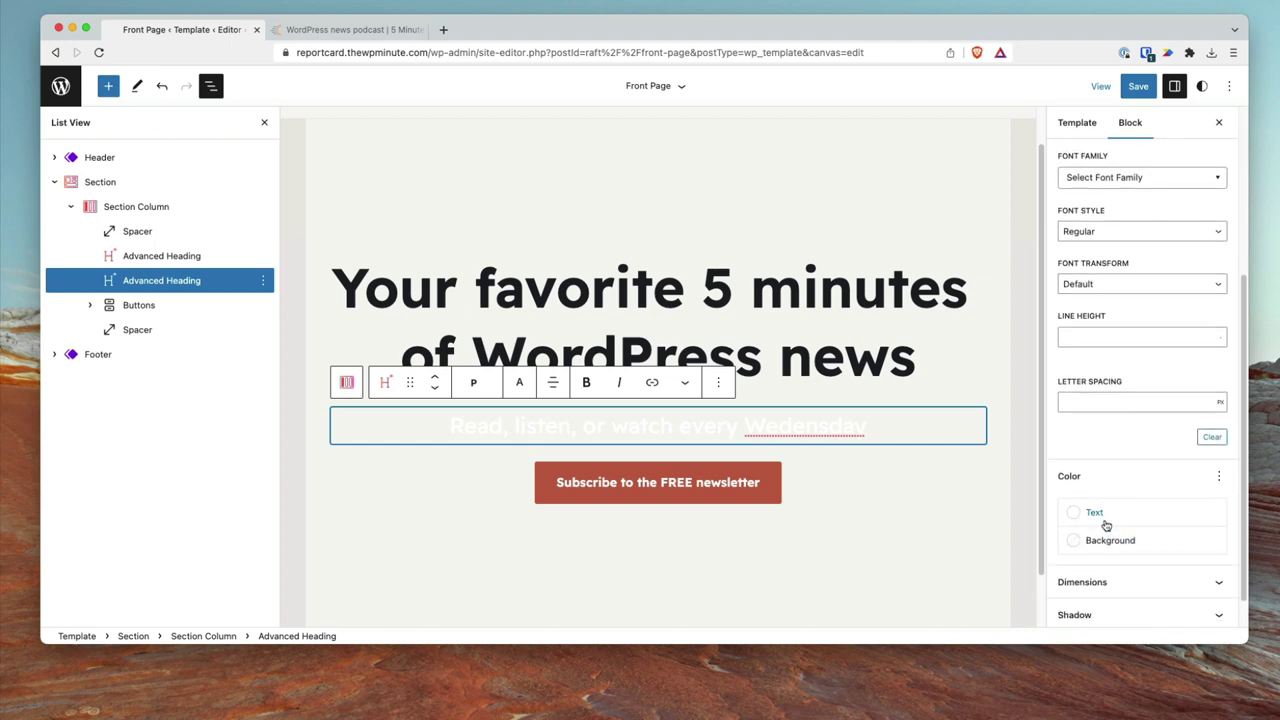
{"action": "left_click", "coordinate": [1106, 525]}
{"action": "left_click", "coordinate": [1106, 441]}
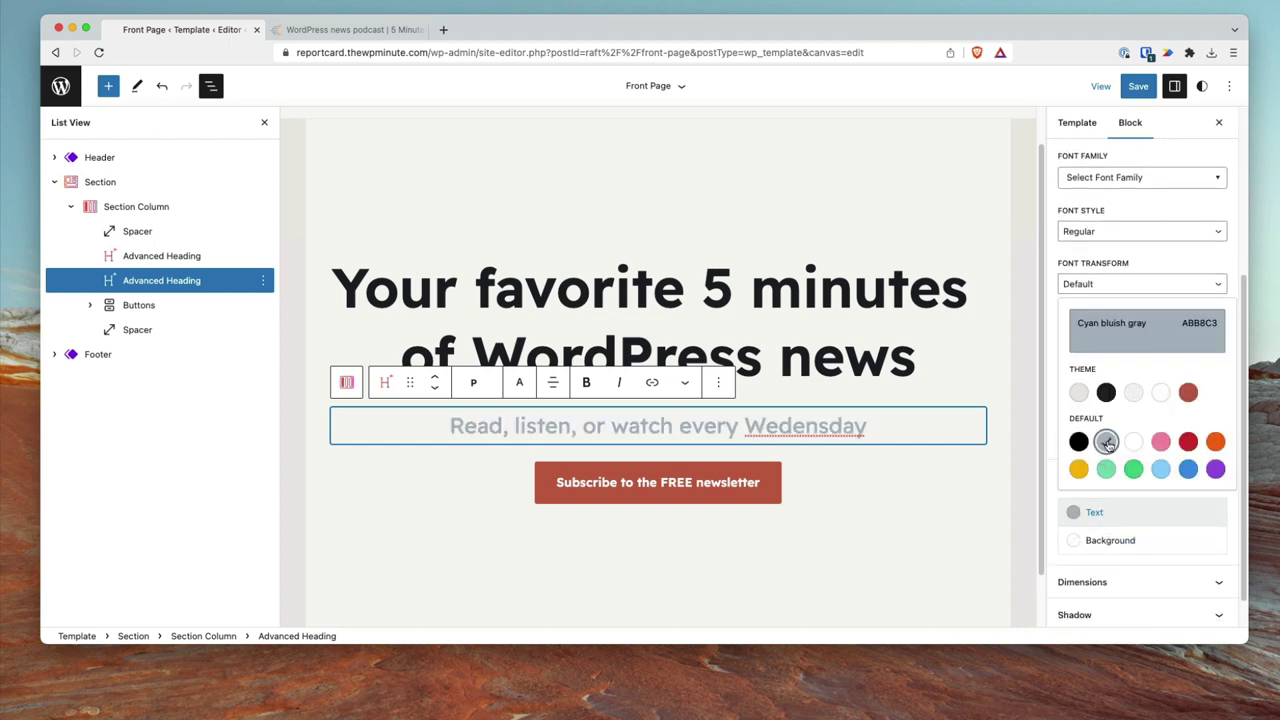
{"action": "left_click", "coordinate": [1079, 393]}
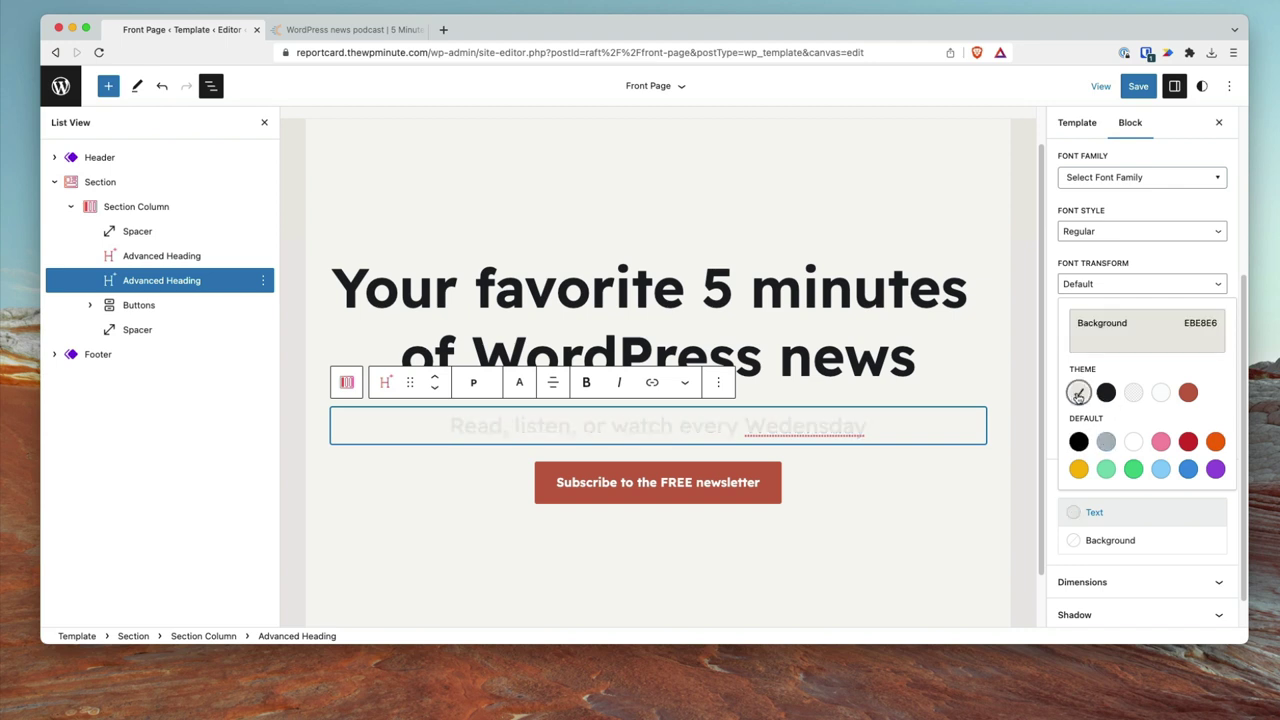
{"action": "left_click", "coordinate": [1100, 394]}
{"action": "left_click", "coordinate": [1028, 352]}
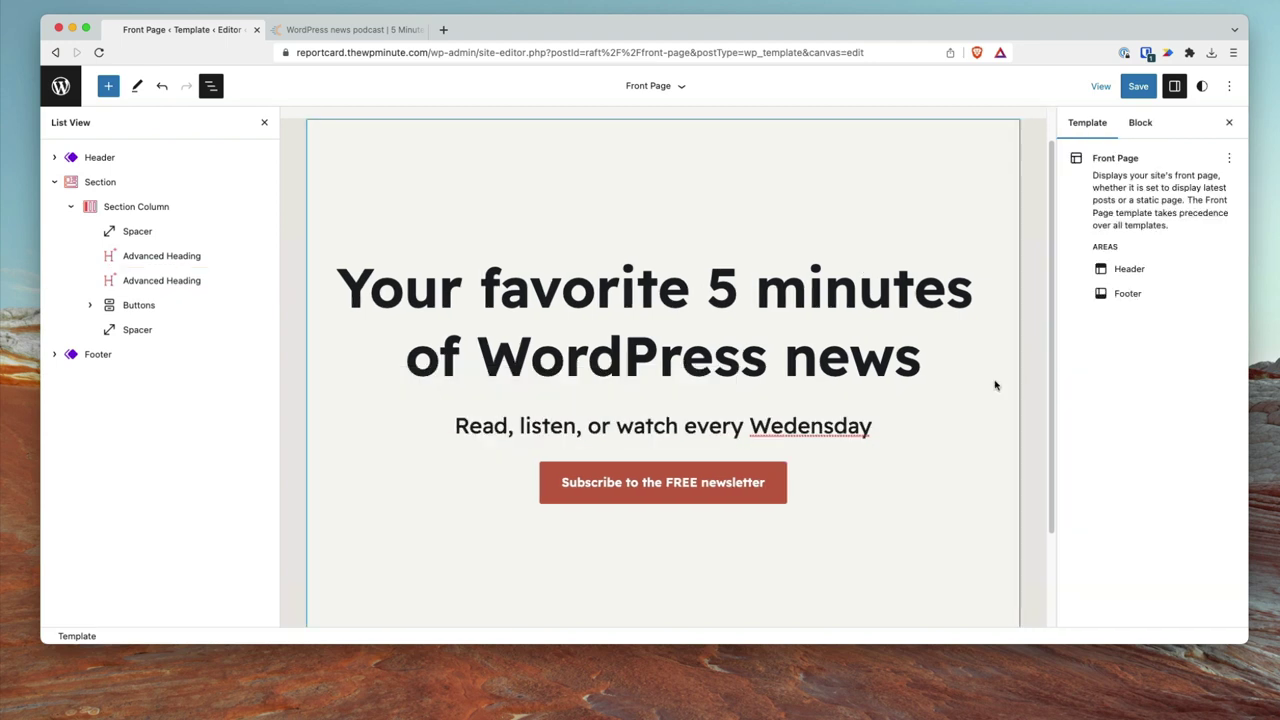
Set the hero Section's background colour to the theme preset EBE8E6 and save the Front Page template
{"action": "scroll", "coordinate": [305, 375], "scroll_direction": "up", "scroll_amount": 1}
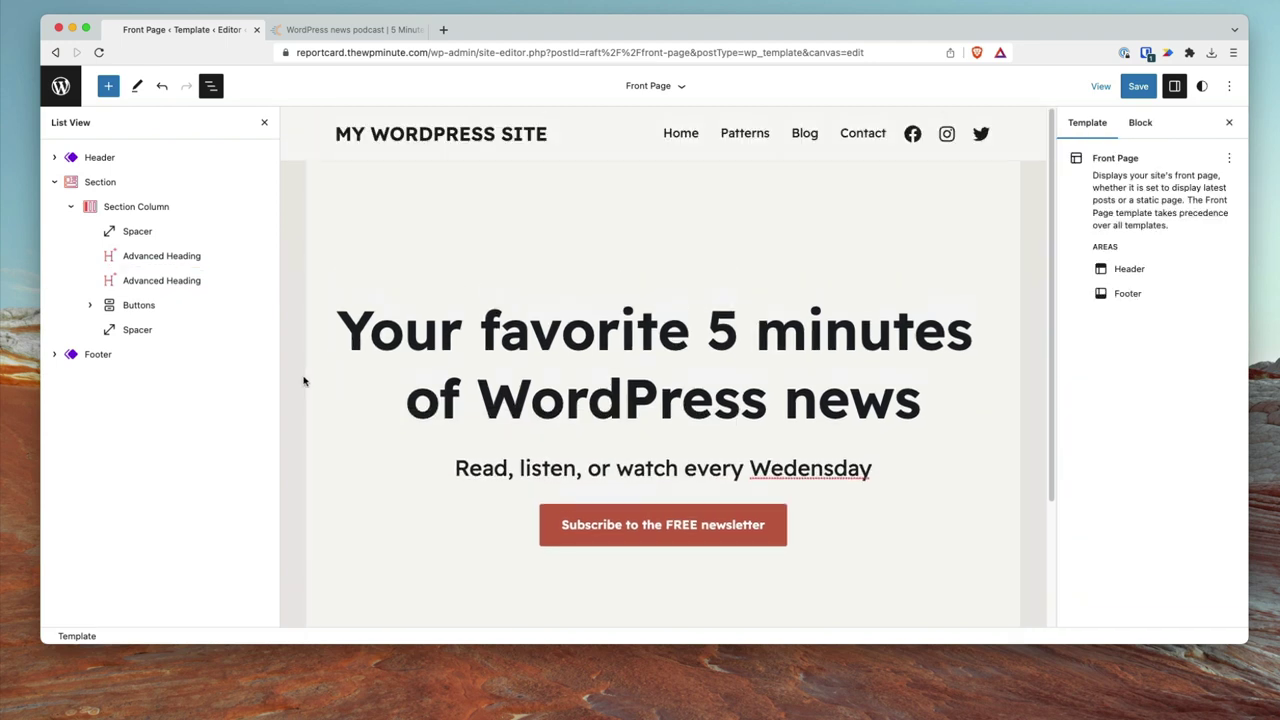
{"action": "scroll", "coordinate": [303, 381], "scroll_direction": "down", "scroll_amount": 2}
{"action": "left_click", "coordinate": [326, 369]}
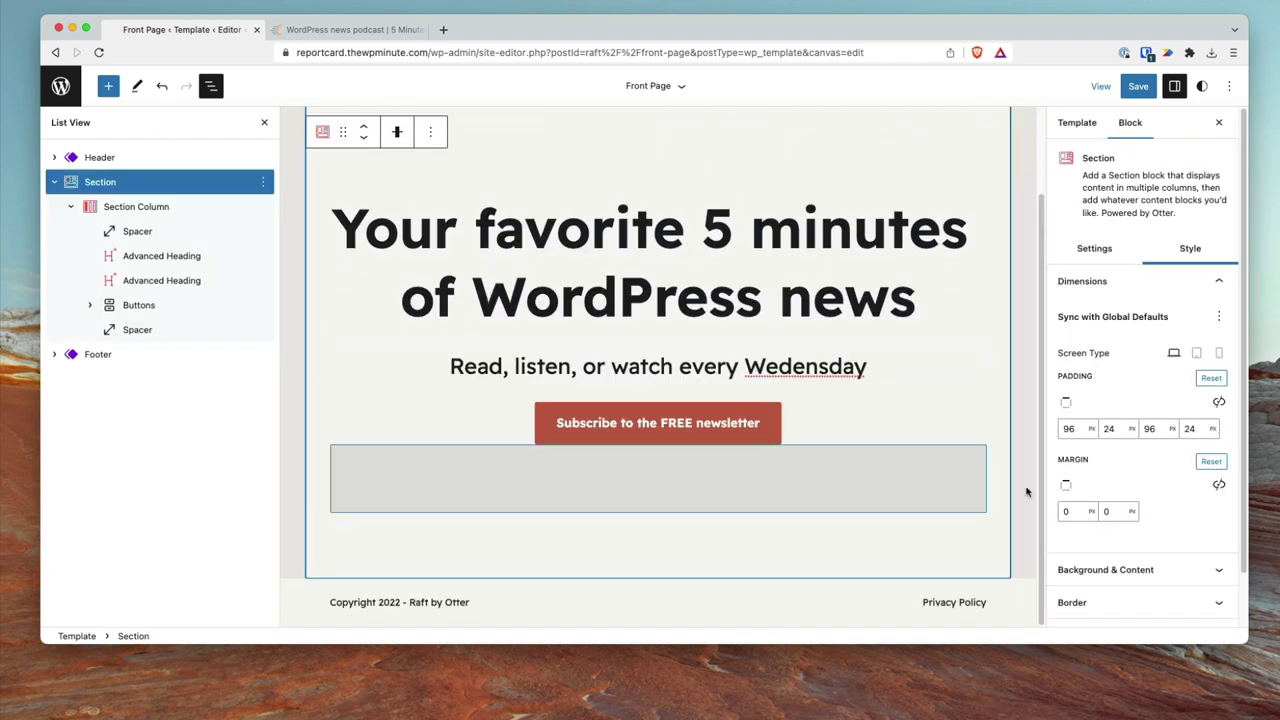
{"action": "scroll", "coordinate": [1132, 512], "scroll_direction": "down", "scroll_amount": 2}
{"action": "left_click", "coordinate": [1130, 508]}
{"action": "scroll", "coordinate": [1130, 530], "scroll_direction": "down", "scroll_amount": 2}
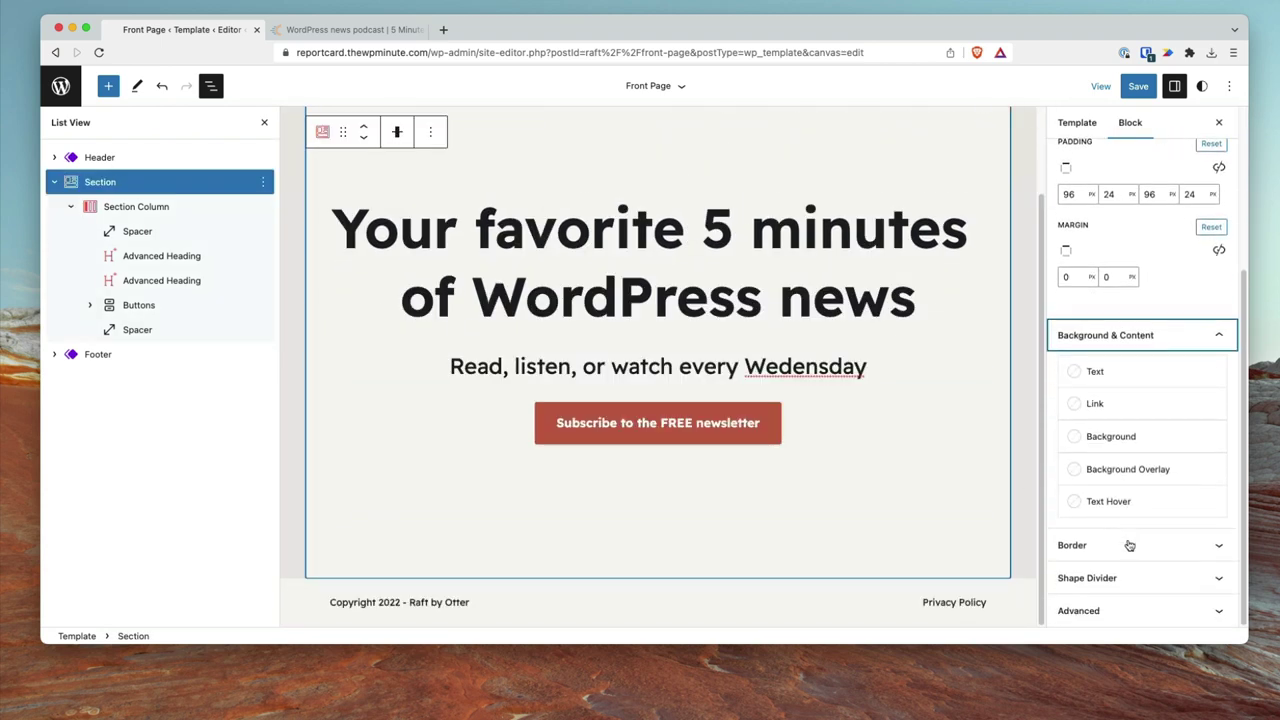
{"action": "left_click", "coordinate": [1111, 437]}
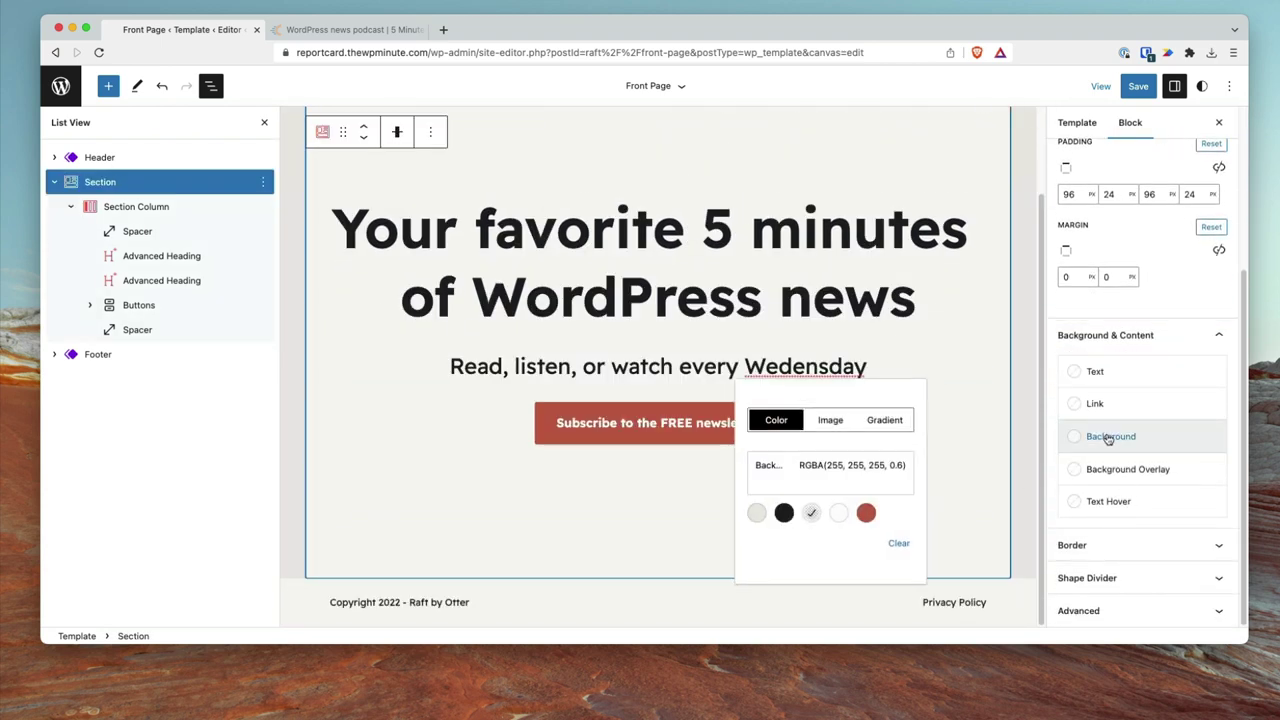
{"action": "left_click", "coordinate": [756, 513]}
{"action": "left_click", "coordinate": [1027, 351]}
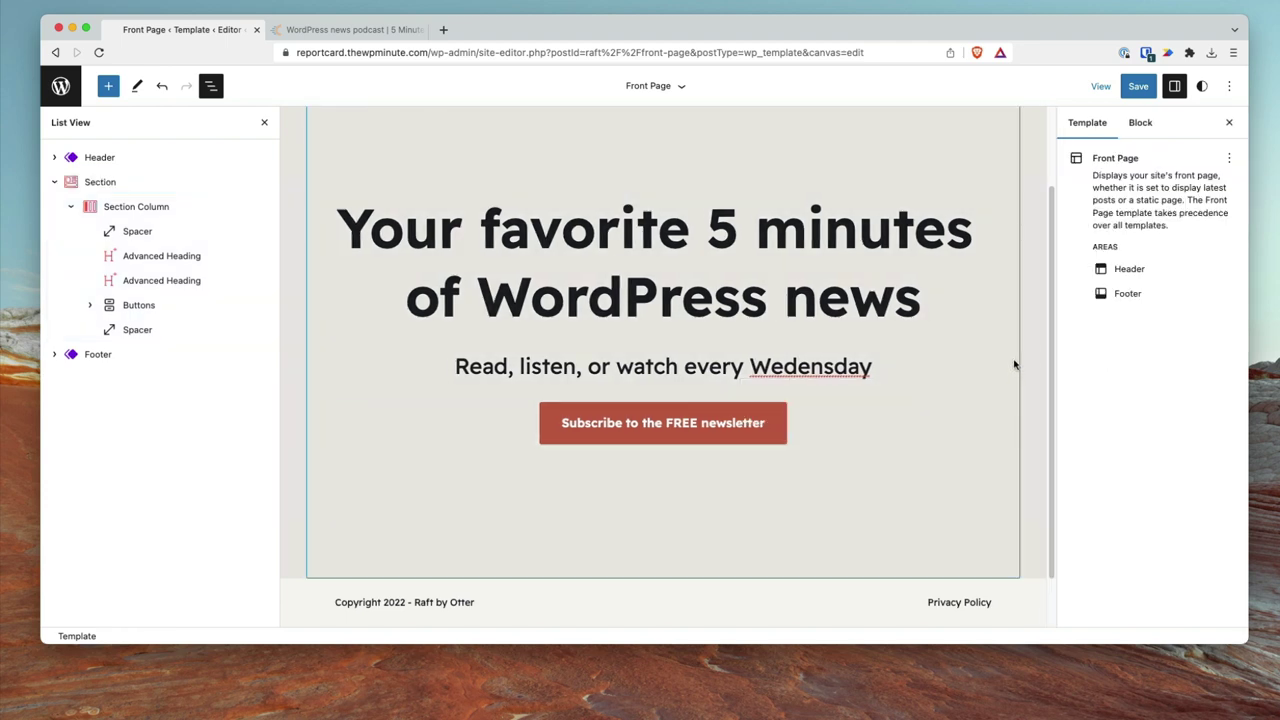
{"action": "scroll", "coordinate": [934, 369], "scroll_direction": "up", "scroll_amount": 2}
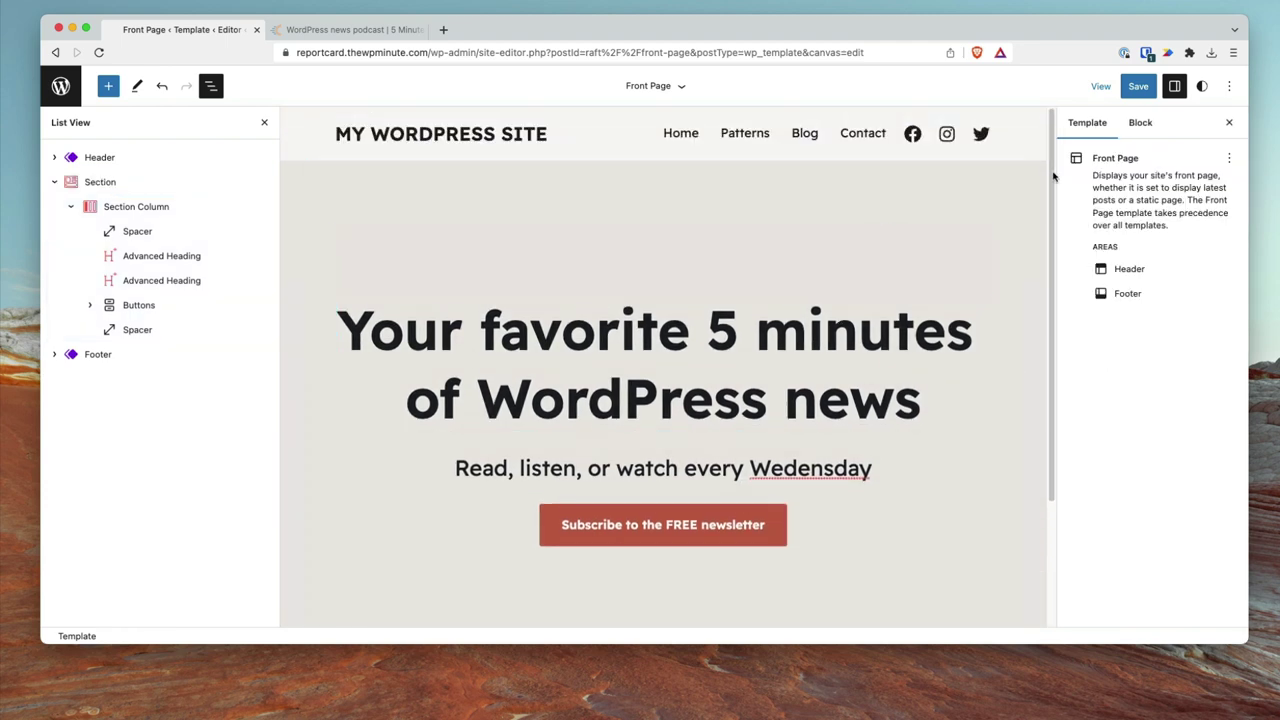
{"action": "left_click", "coordinate": [1138, 86]}
{"action": "left_click", "coordinate": [1106, 86]}
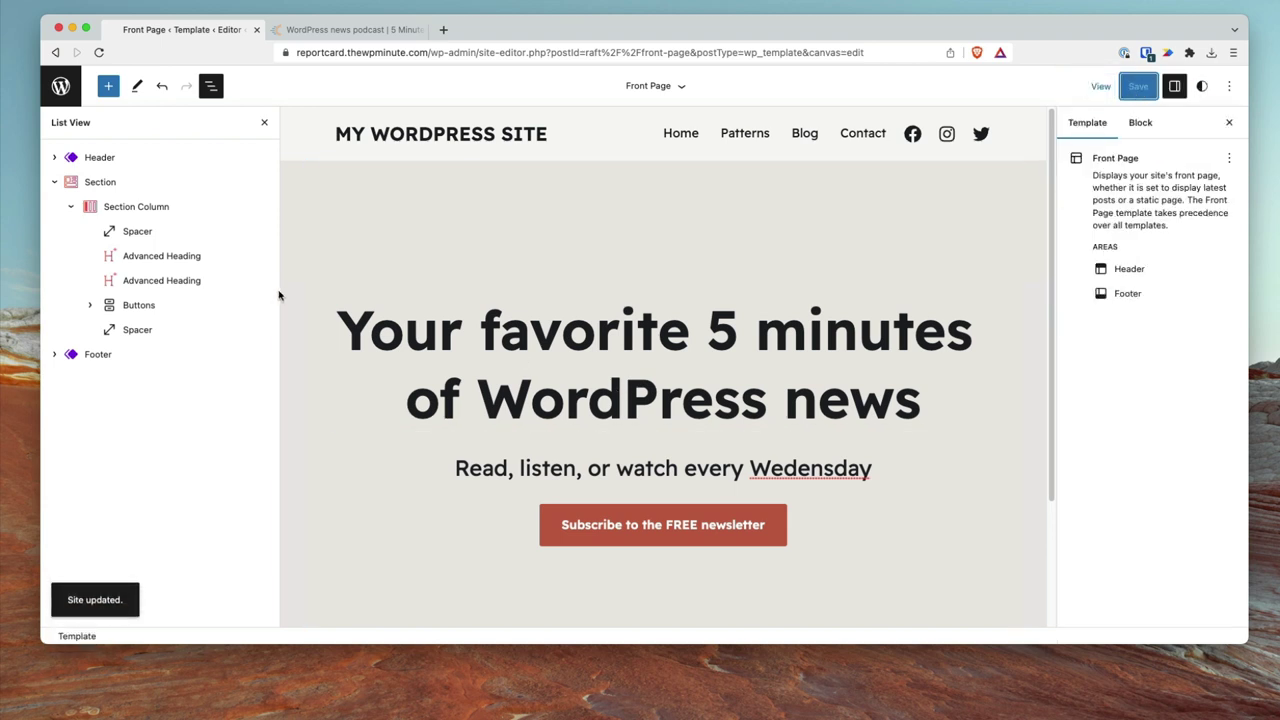
Correct the misspelled day in the hero's tagline to "Wednesday" and deselect the block
{"action": "scroll", "coordinate": [305, 360], "scroll_direction": "down", "scroll_amount": 2}
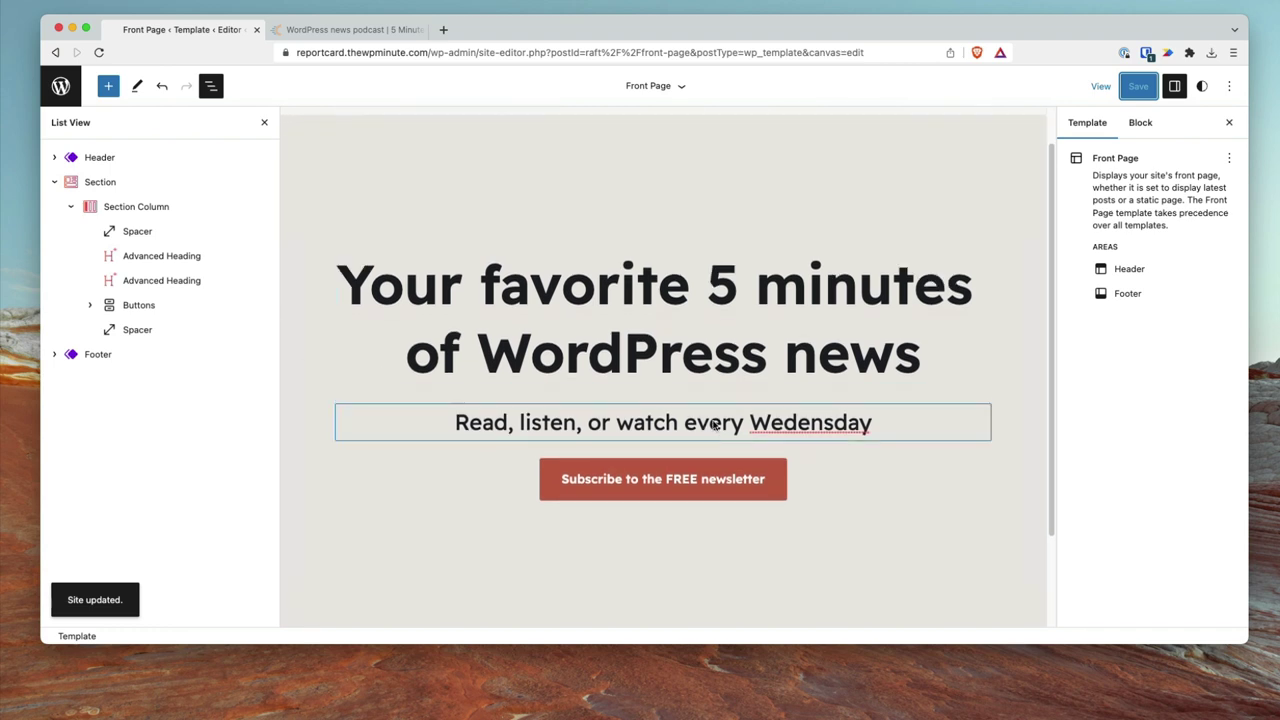
{"action": "left_click", "coordinate": [806, 424]}
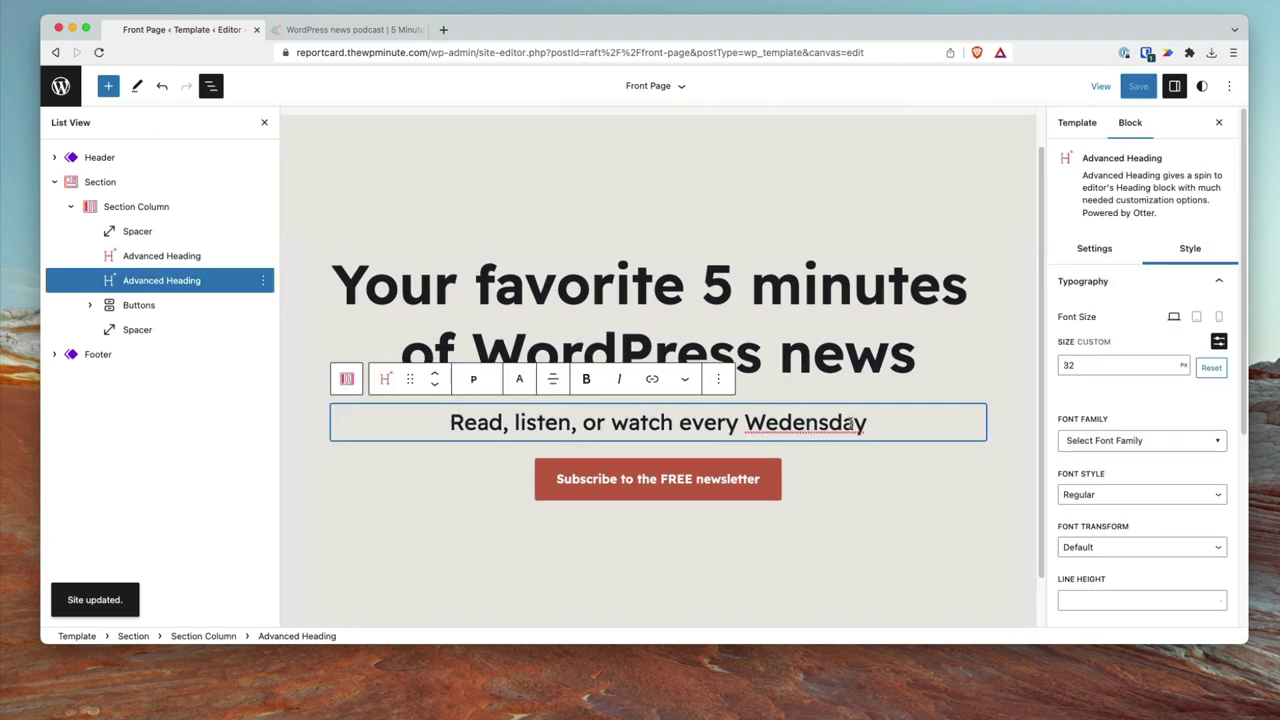
{"action": "key", "text": "BackSpace"}
{"action": "type", "text": "e"}
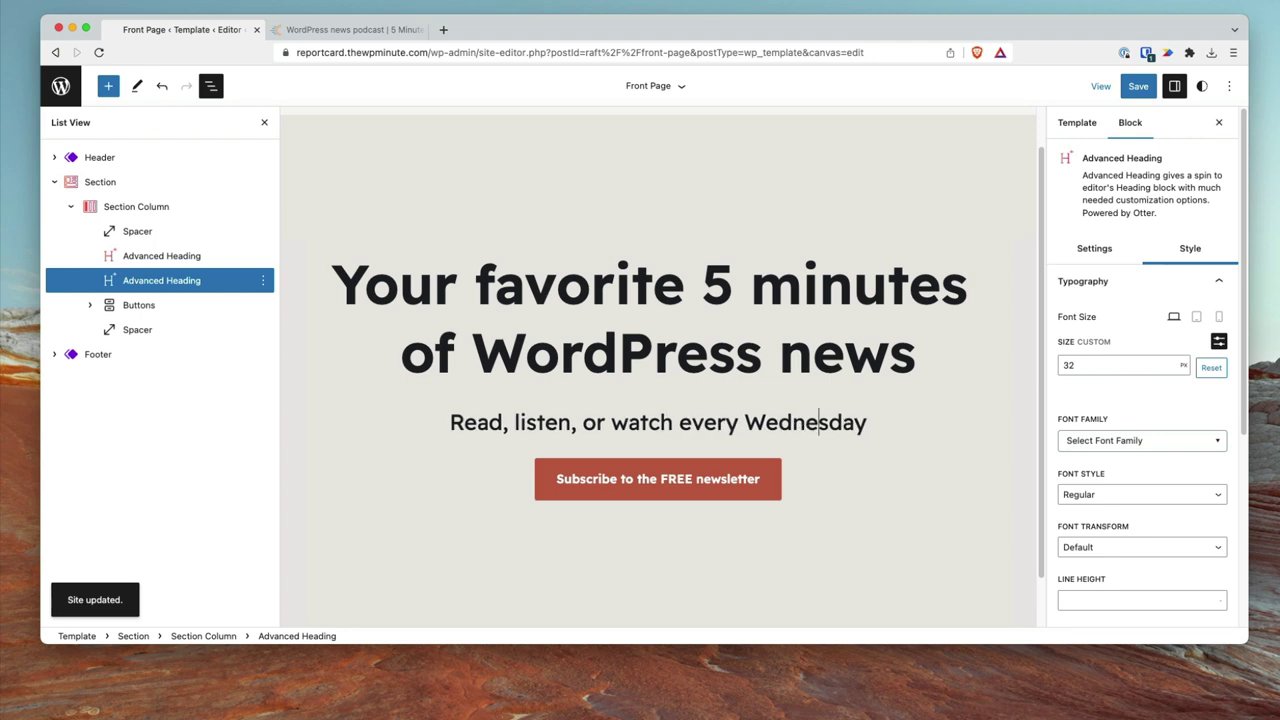
{"action": "left_click", "coordinate": [1018, 329]}
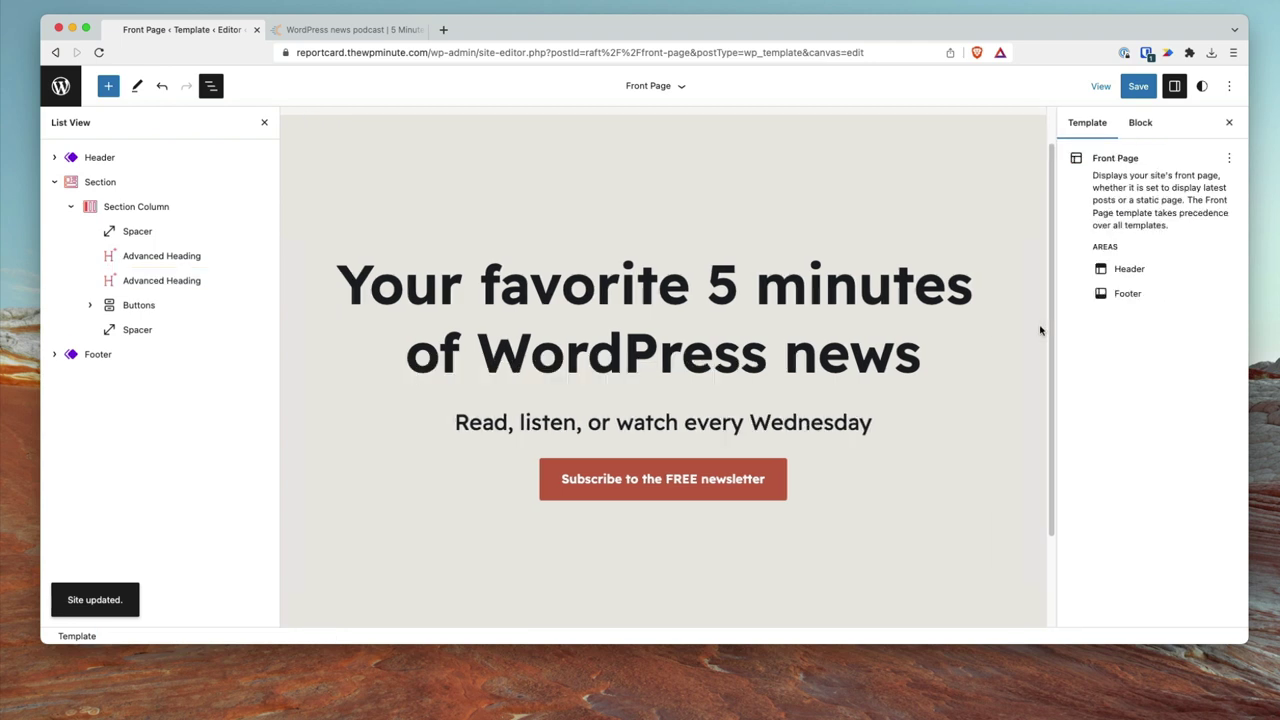
Close the settings sidebar and look over the hero between the header and footer at the wider canvas width
{"action": "left_click_drag", "start_coordinate": [1051, 335], "coordinate": [1046, 320]}
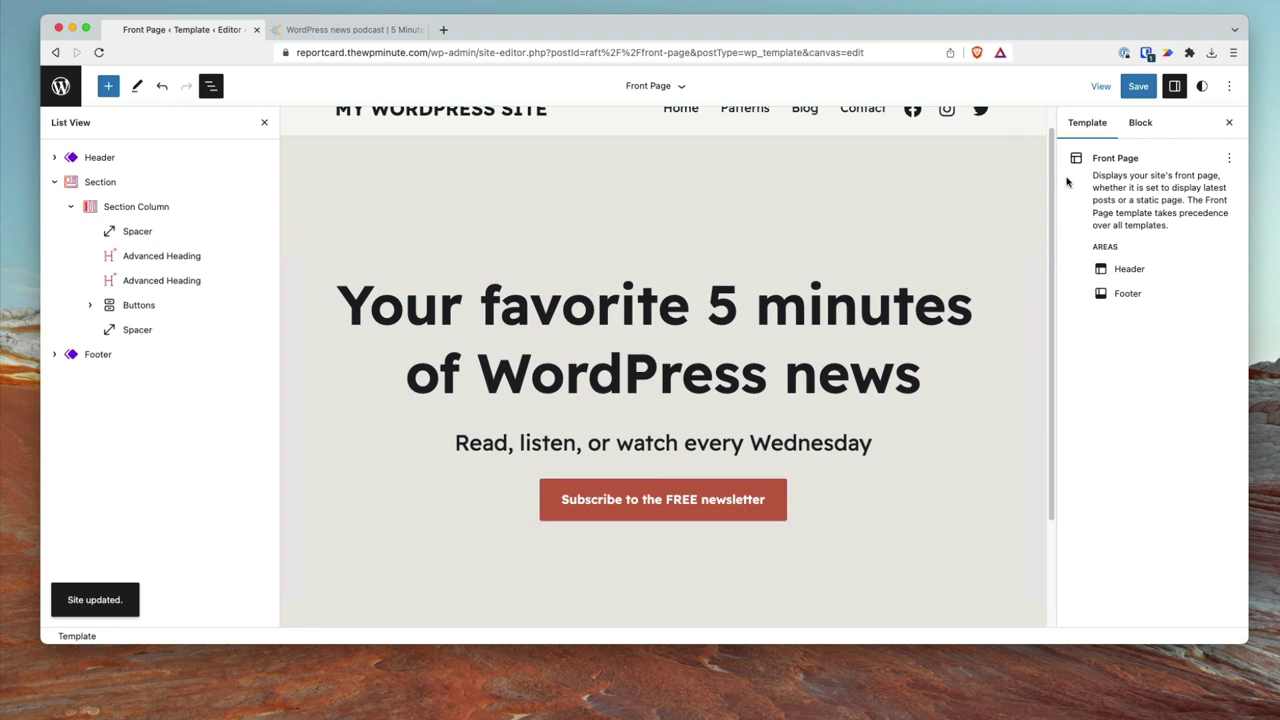
{"action": "scroll", "coordinate": [1065, 180], "scroll_direction": "up", "scroll_amount": 1}
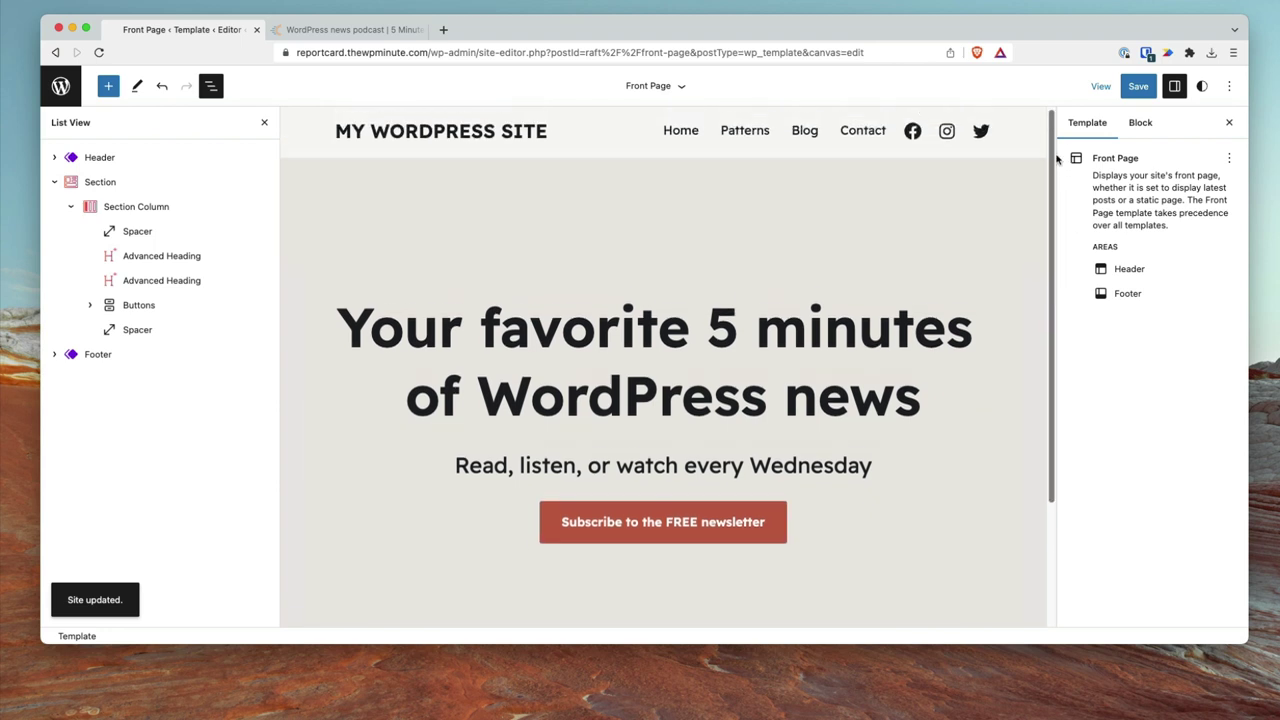
{"action": "left_click", "coordinate": [1229, 122]}
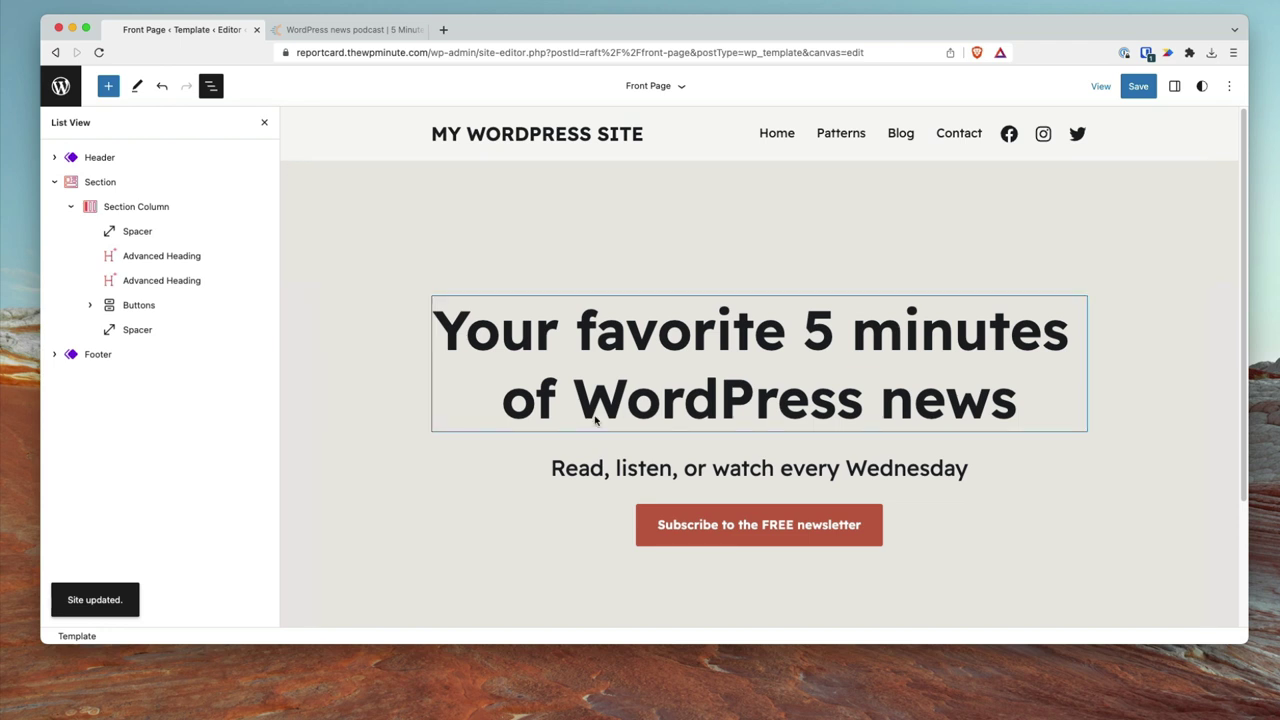
{"action": "scroll", "coordinate": [610, 450], "scroll_direction": "down", "scroll_amount": 4}
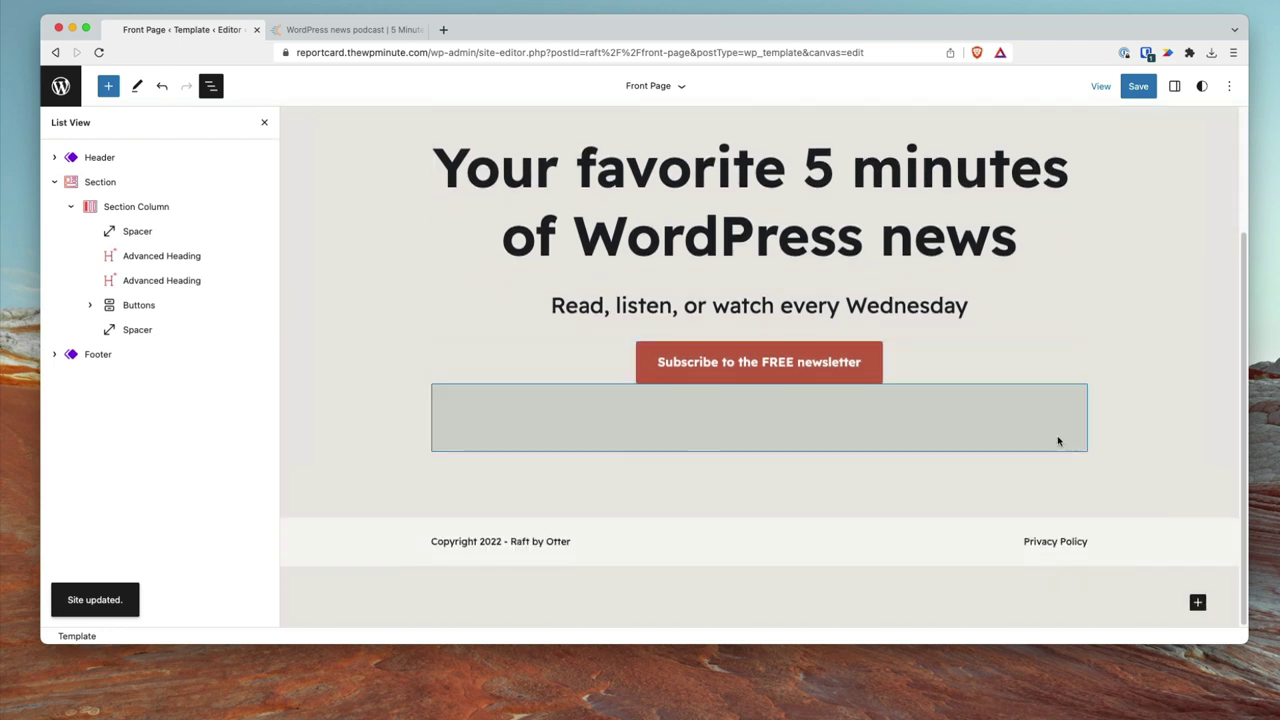
{"action": "scroll", "coordinate": [1134, 474], "scroll_direction": "up", "scroll_amount": 4}
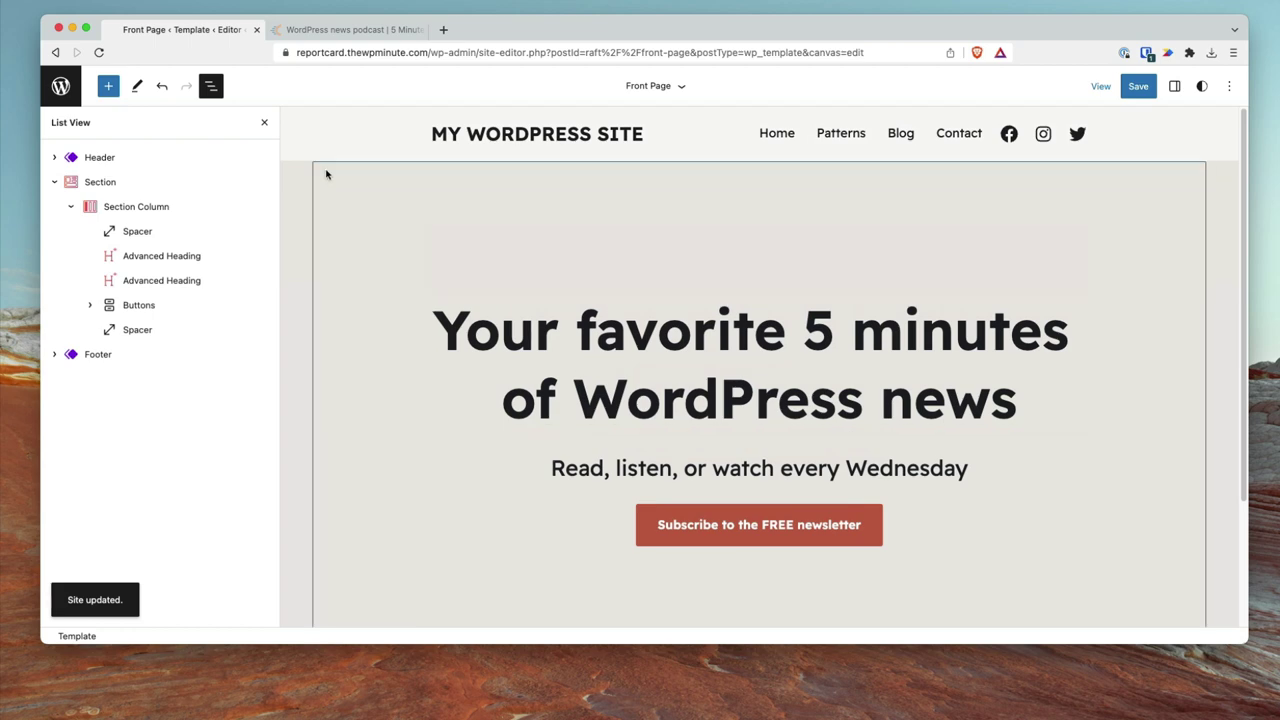
Check what follows the hero on the live thewpminute.com home page, and collapse the Section and its column in the template's block list
{"action": "left_click", "coordinate": [338, 30]}
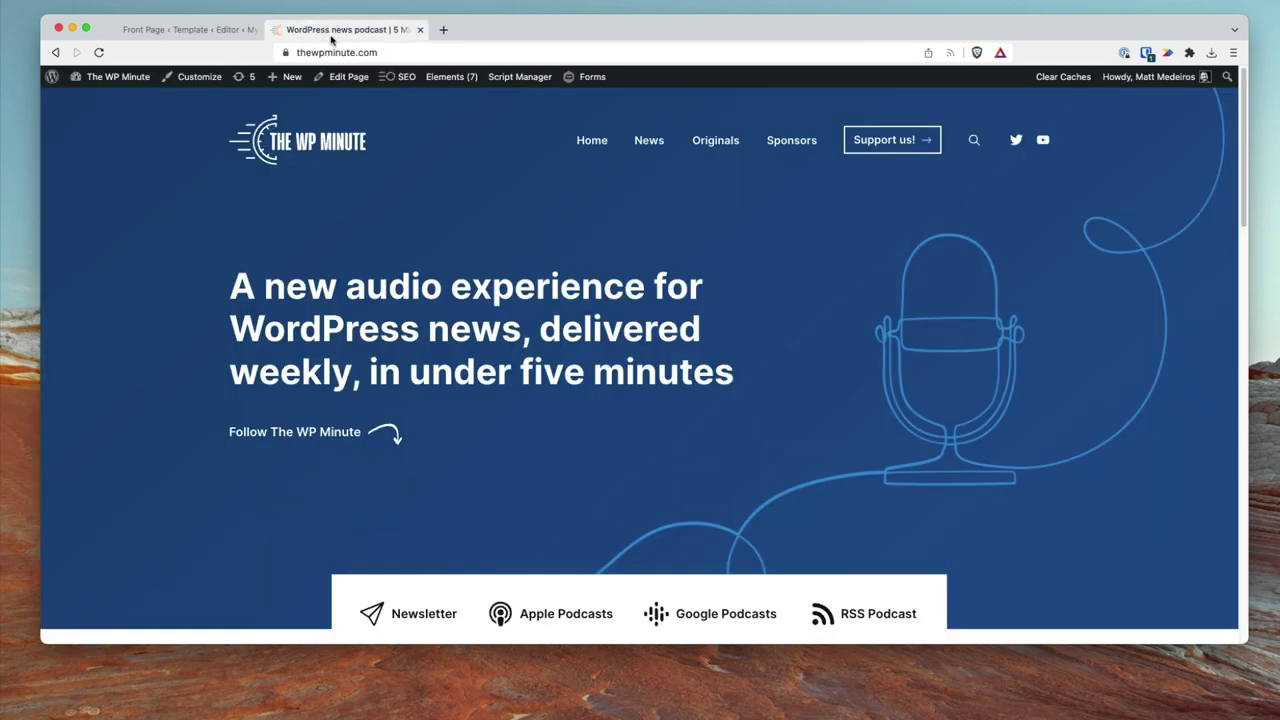
{"action": "scroll", "coordinate": [493, 410], "scroll_direction": "down", "scroll_amount": 5}
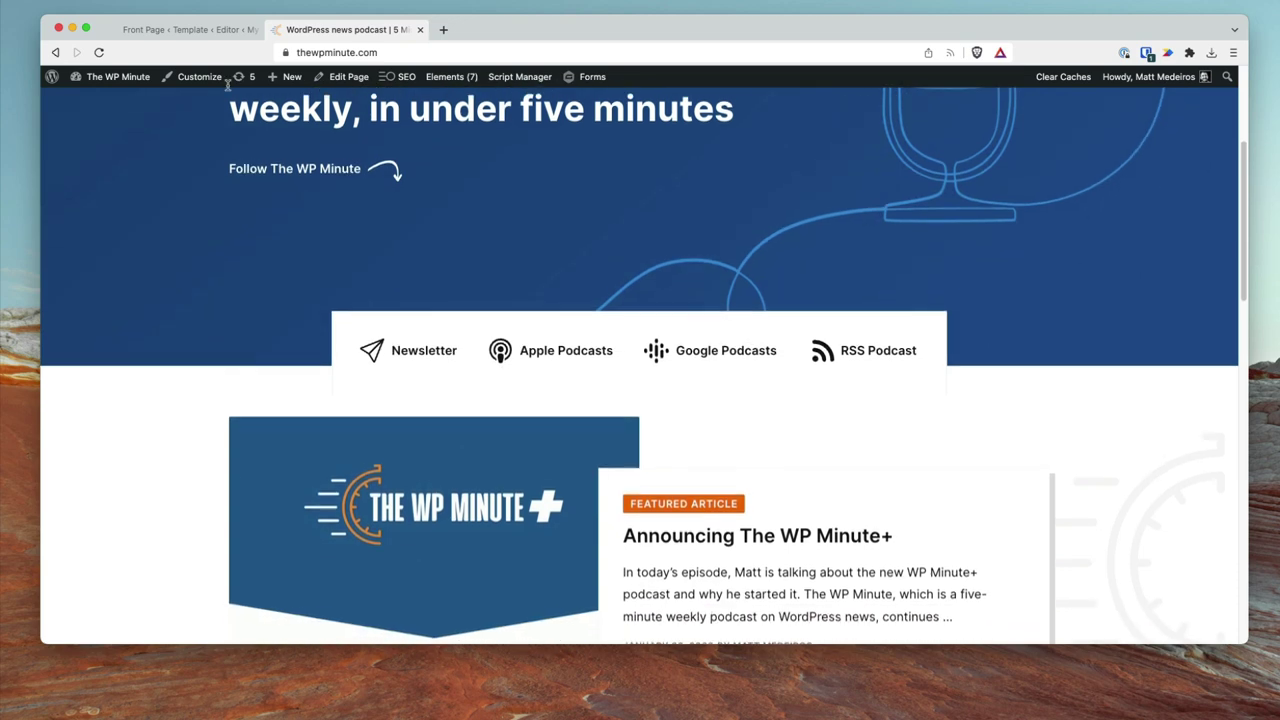
{"action": "left_click", "coordinate": [190, 30]}
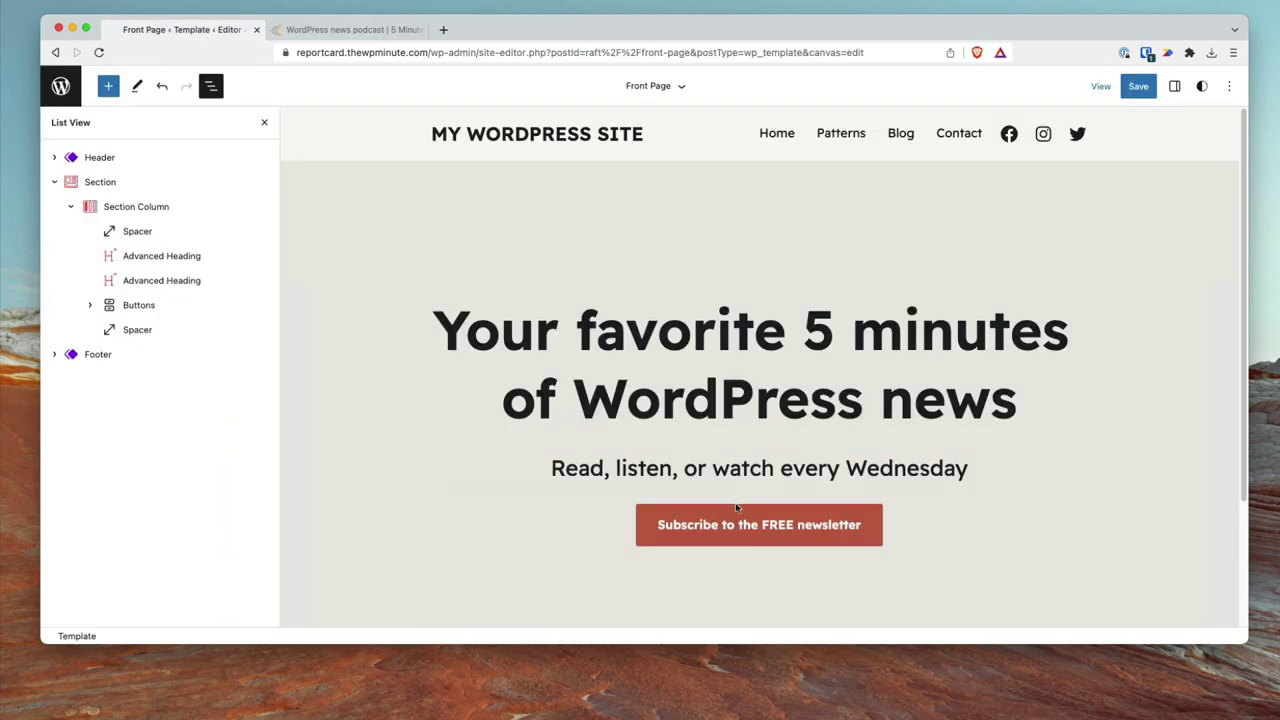
{"action": "left_click", "coordinate": [70, 206]}
{"action": "left_click", "coordinate": [56, 183]}
Compare the area below the template's hero with the featured article and recent articles sections on the live thewpminute.com page
{"action": "scroll", "coordinate": [360, 414], "scroll_direction": "down", "scroll_amount": 3}
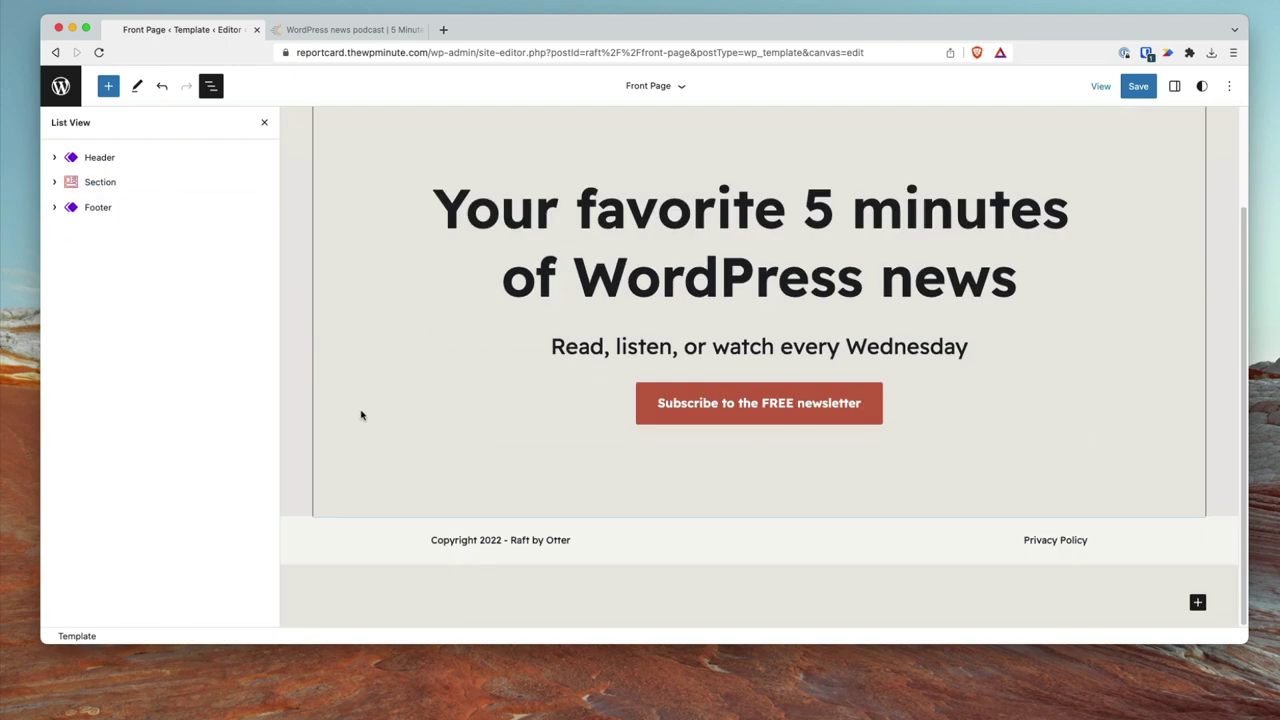
{"action": "left_click", "coordinate": [355, 29]}
{"action": "scroll", "coordinate": [503, 594], "scroll_direction": "down", "scroll_amount": 4}
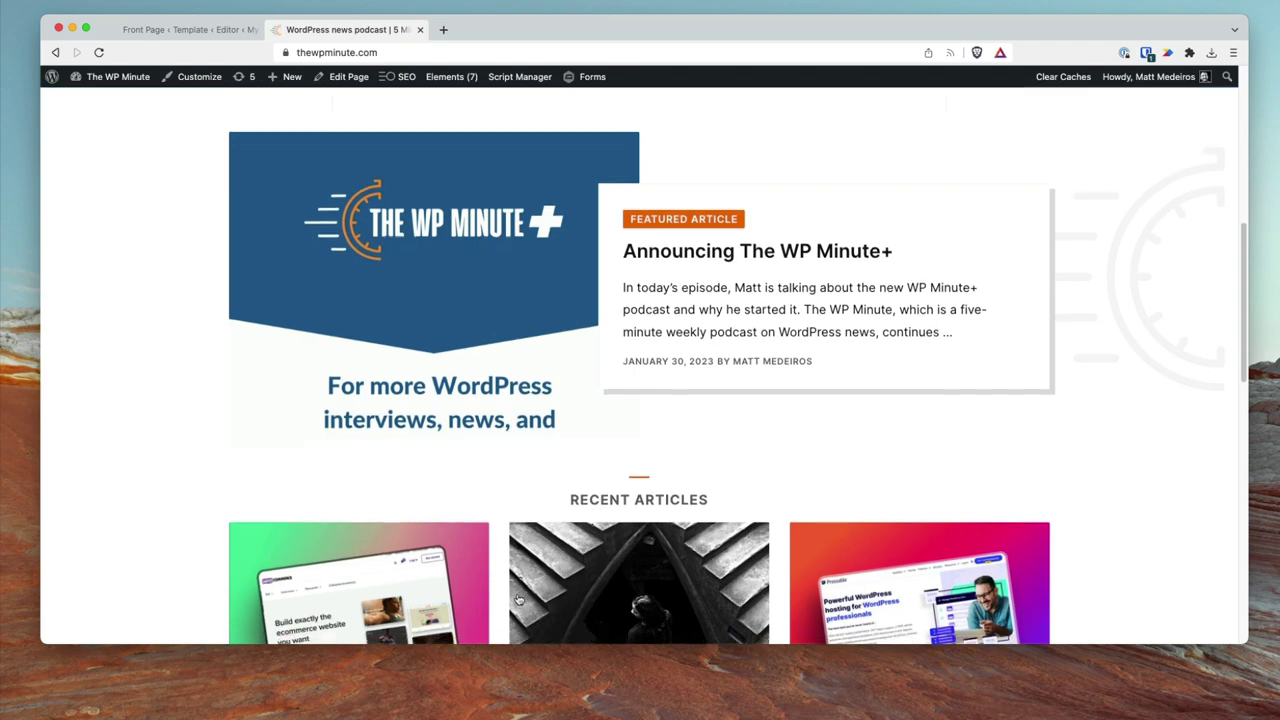
Review the featured article, recent articles and "What is The WP Minute?" sections on the live thewpminute.com home page
{"action": "scroll", "coordinate": [524, 310], "scroll_direction": "up", "scroll_amount": 2}
{"action": "scroll", "coordinate": [524, 310], "scroll_direction": "up", "scroll_amount": 1}
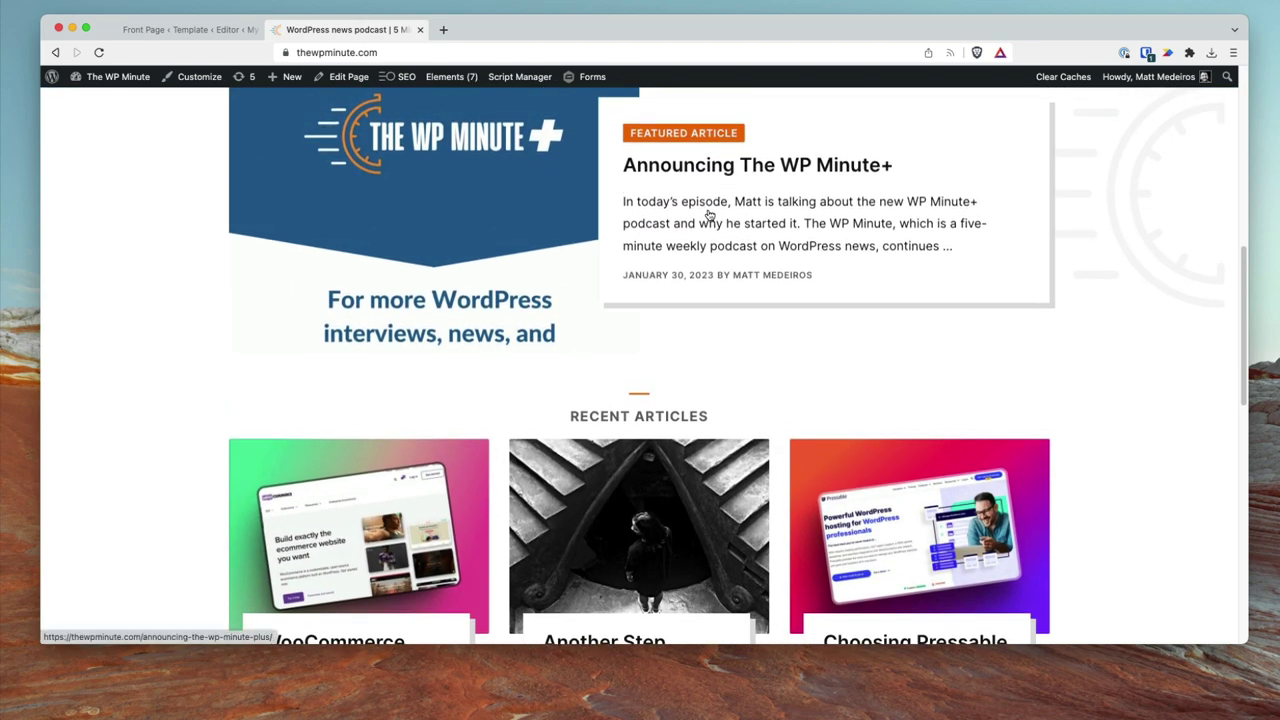
{"action": "scroll", "coordinate": [528, 337], "scroll_direction": "down", "scroll_amount": 5}
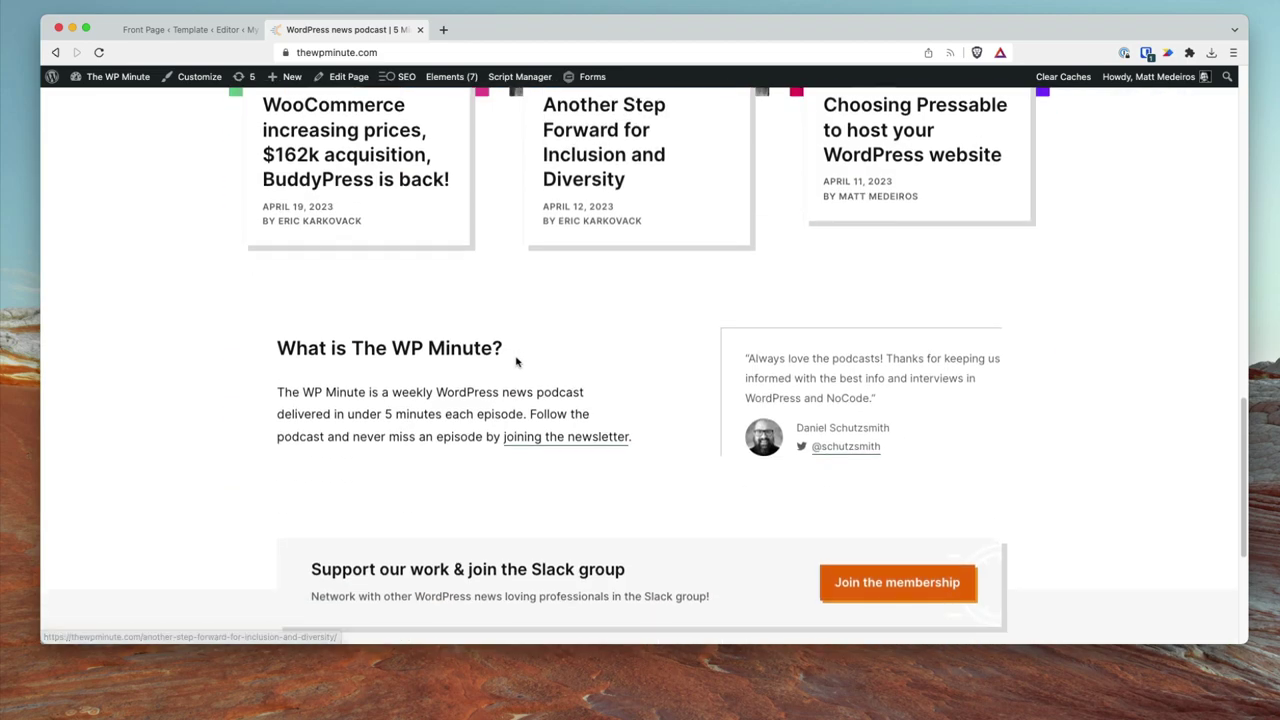
{"action": "scroll", "coordinate": [517, 360], "scroll_direction": "up", "scroll_amount": 4}
{"action": "scroll", "coordinate": [591, 374], "scroll_direction": "up", "scroll_amount": 5}
{"action": "scroll", "coordinate": [606, 406], "scroll_direction": "down", "scroll_amount": 2}
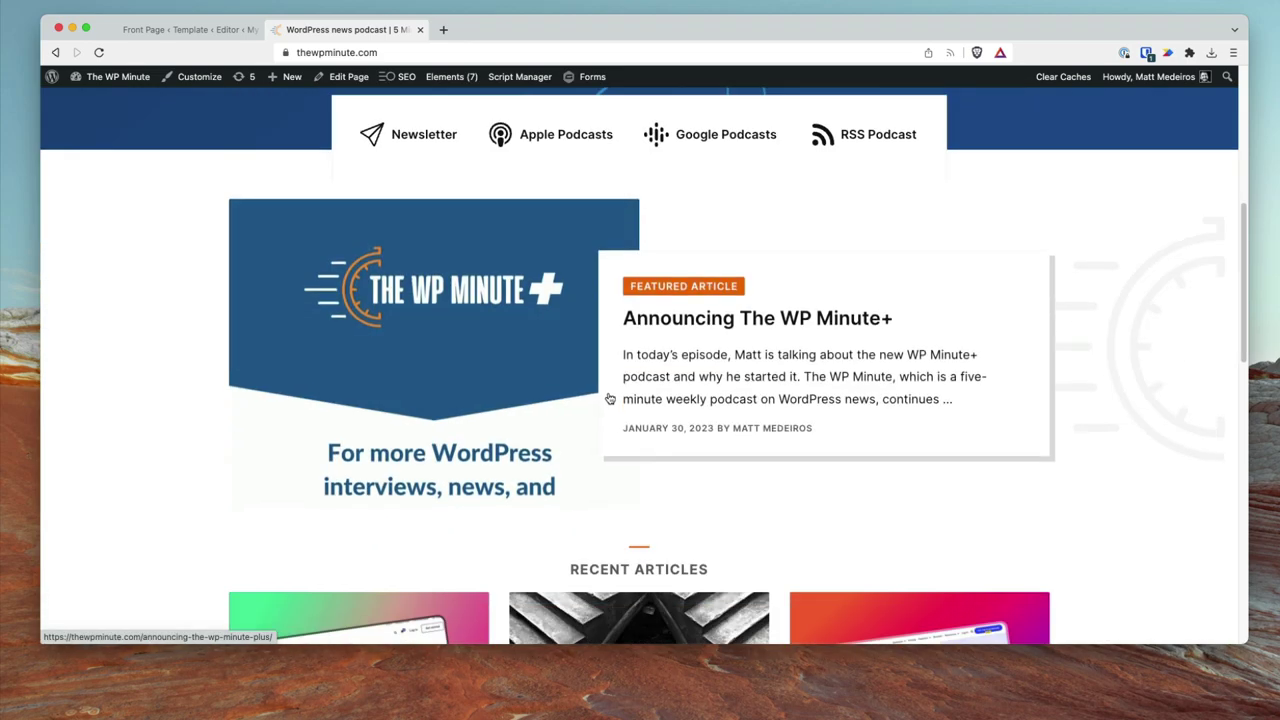
Switch back to the Front Page template editor and insert the Posts Query loop pattern from the Raft Patterns
{"action": "left_click", "coordinate": [180, 29]}
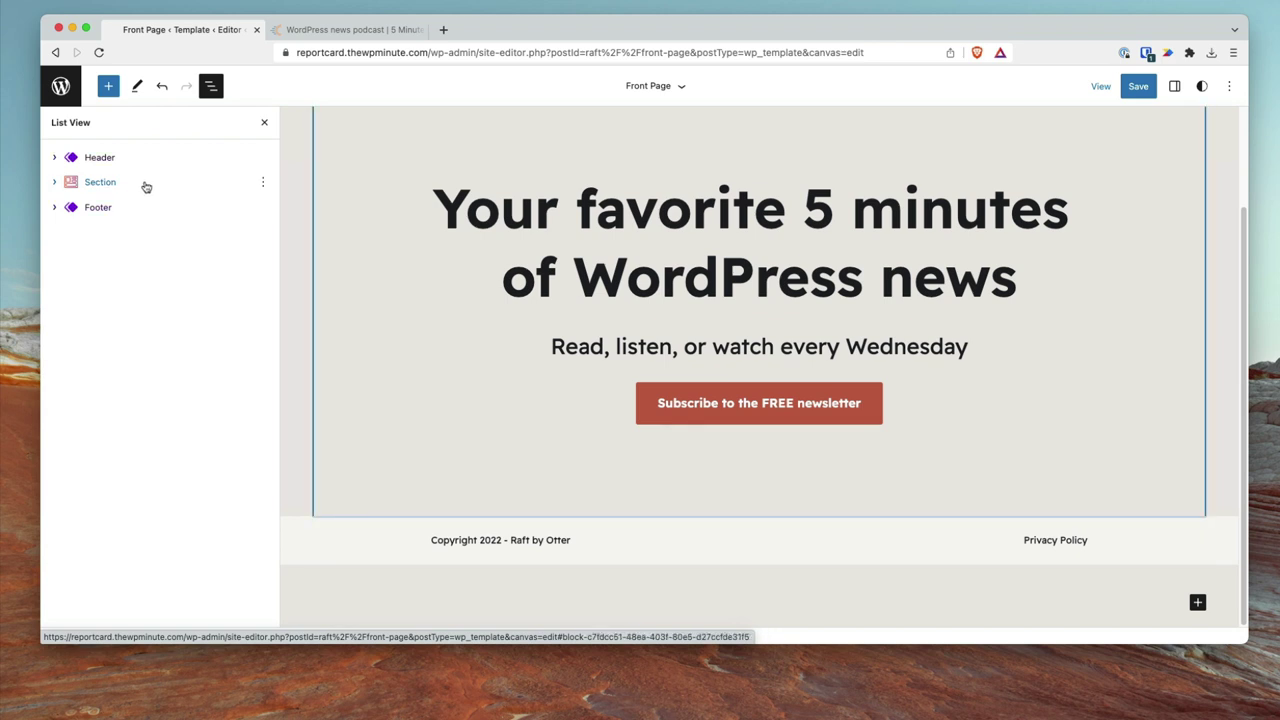
{"action": "left_click", "coordinate": [55, 182]}
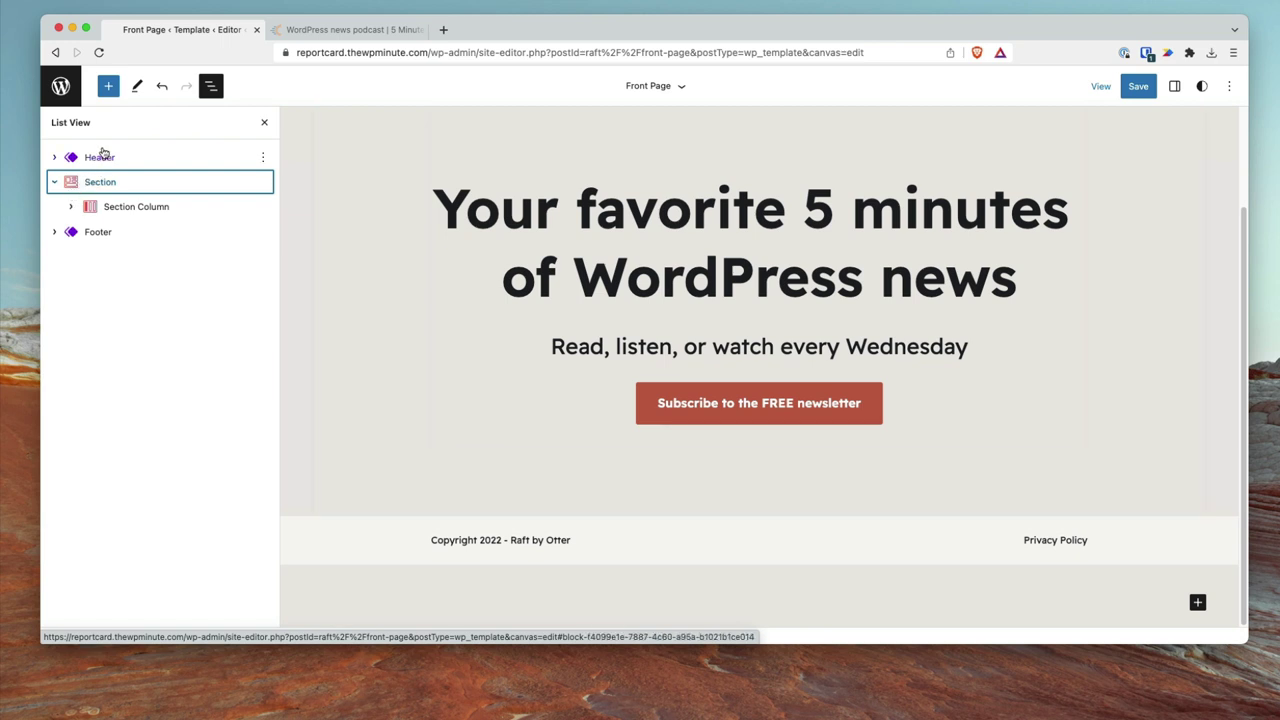
{"action": "left_click", "coordinate": [107, 89]}
{"action": "left_click", "coordinate": [156, 516]}
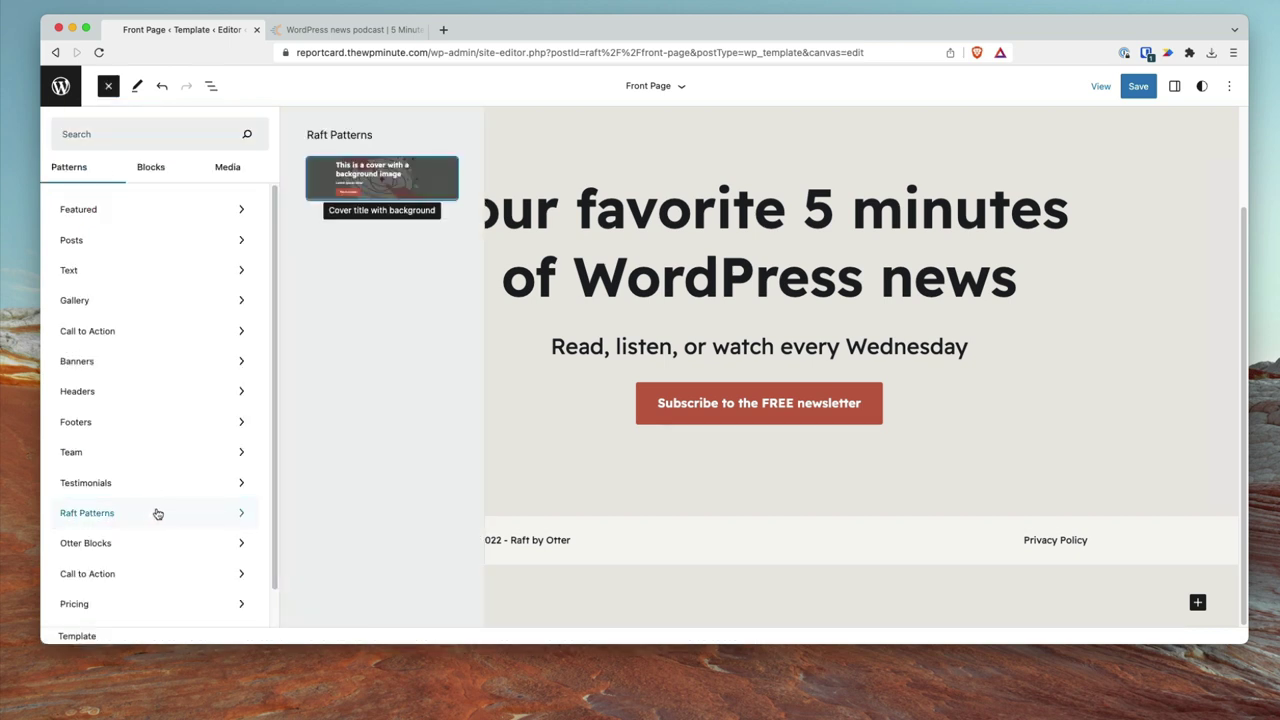
{"action": "scroll", "coordinate": [350, 450], "scroll_direction": "down", "scroll_amount": 5}
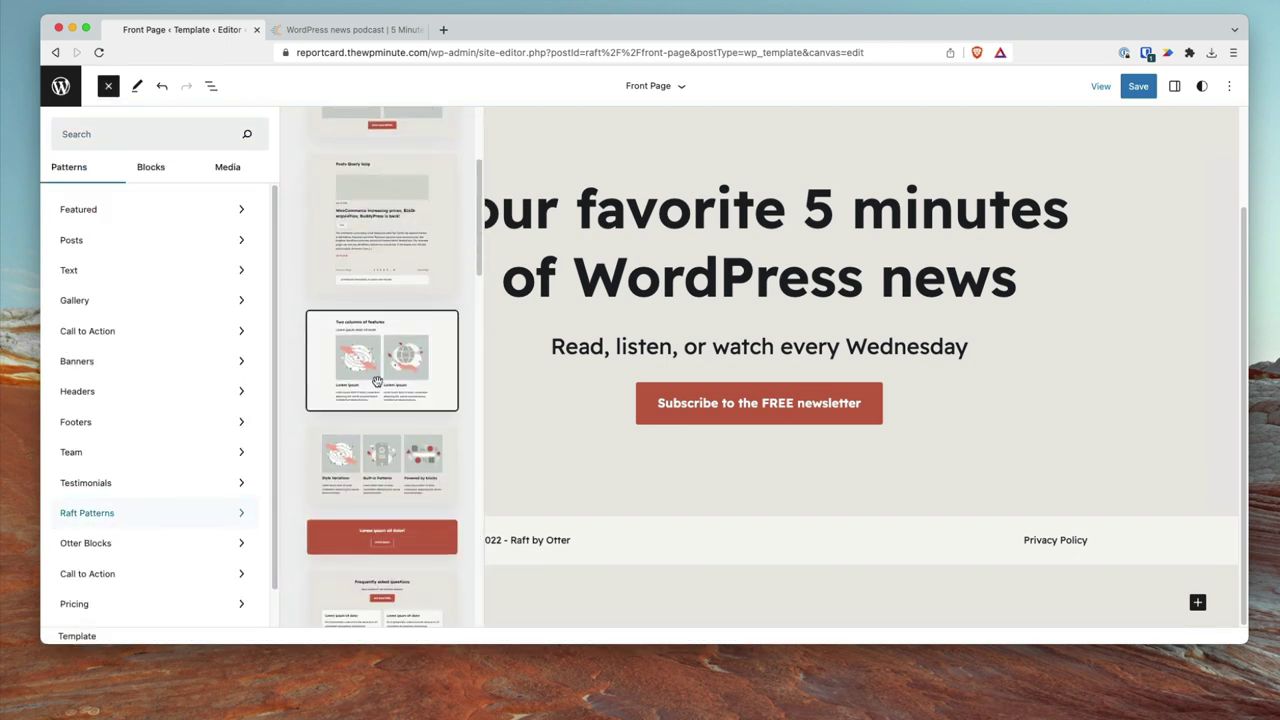
{"action": "scroll", "coordinate": [350, 450], "scroll_direction": "up", "scroll_amount": 3}
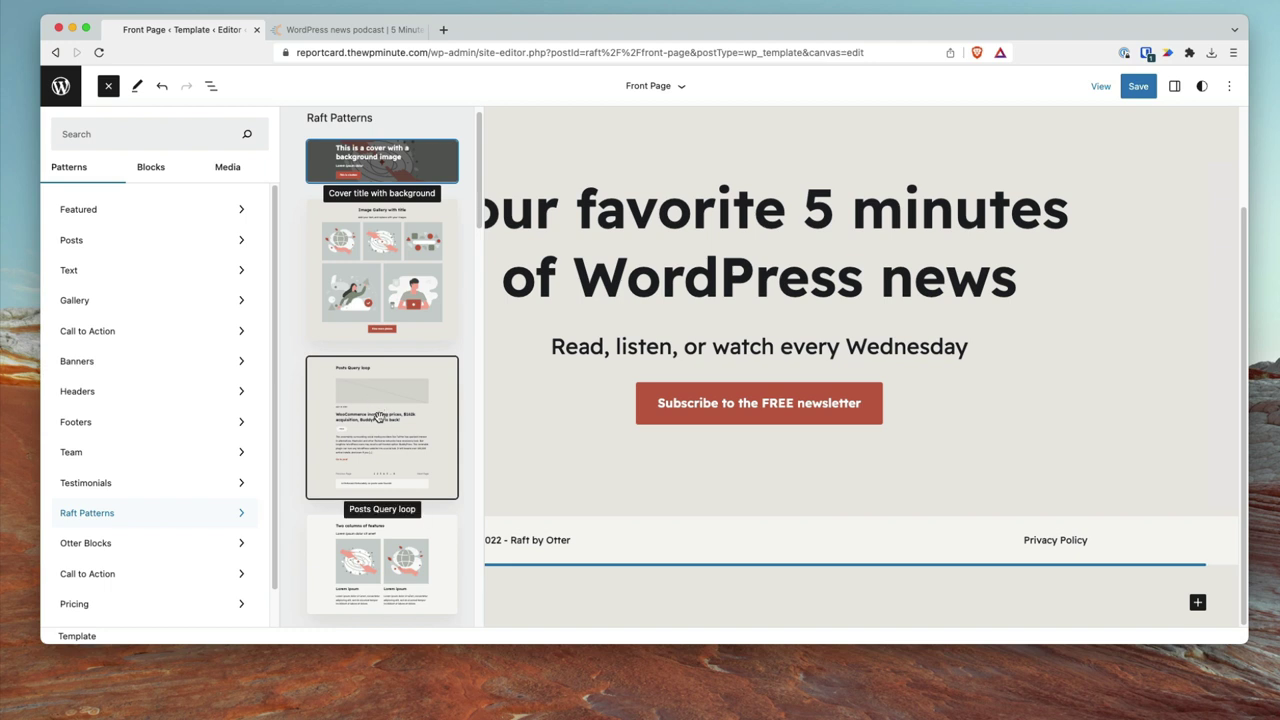
{"action": "left_click", "coordinate": [382, 426]}
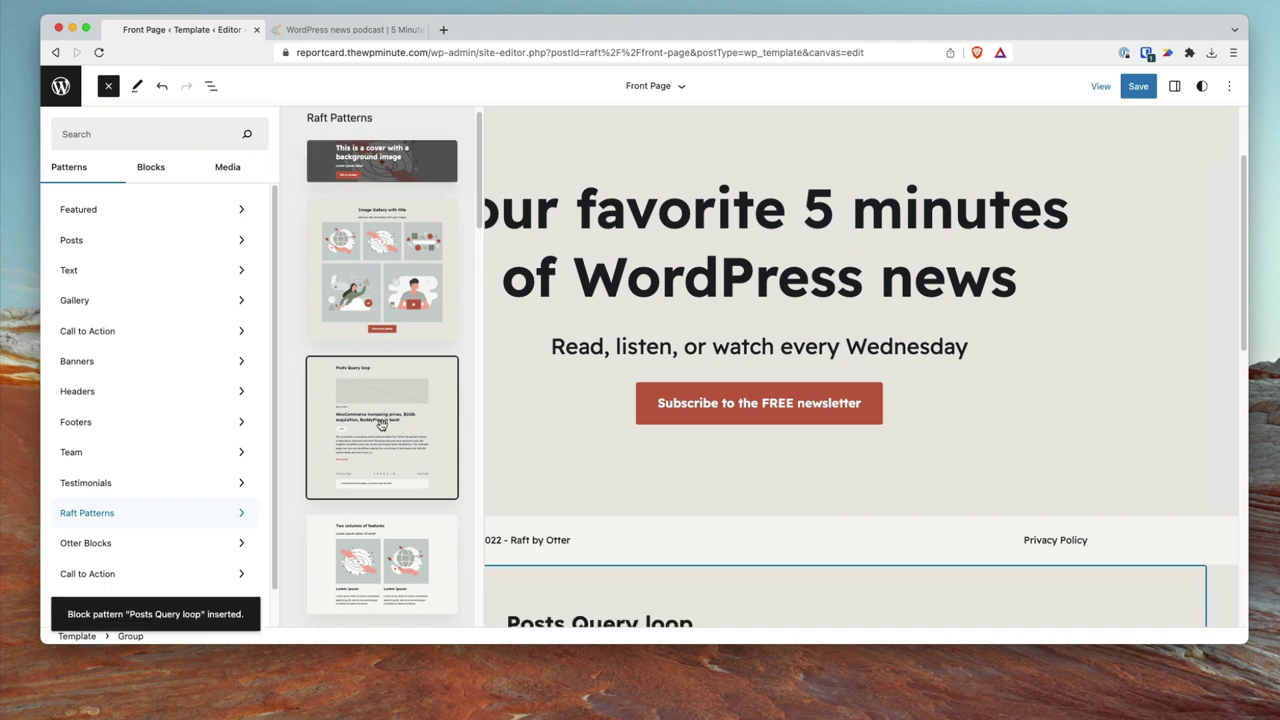
Move the Footer below the new Posts Query loop group in the template's block order
{"action": "left_click", "coordinate": [629, 543]}
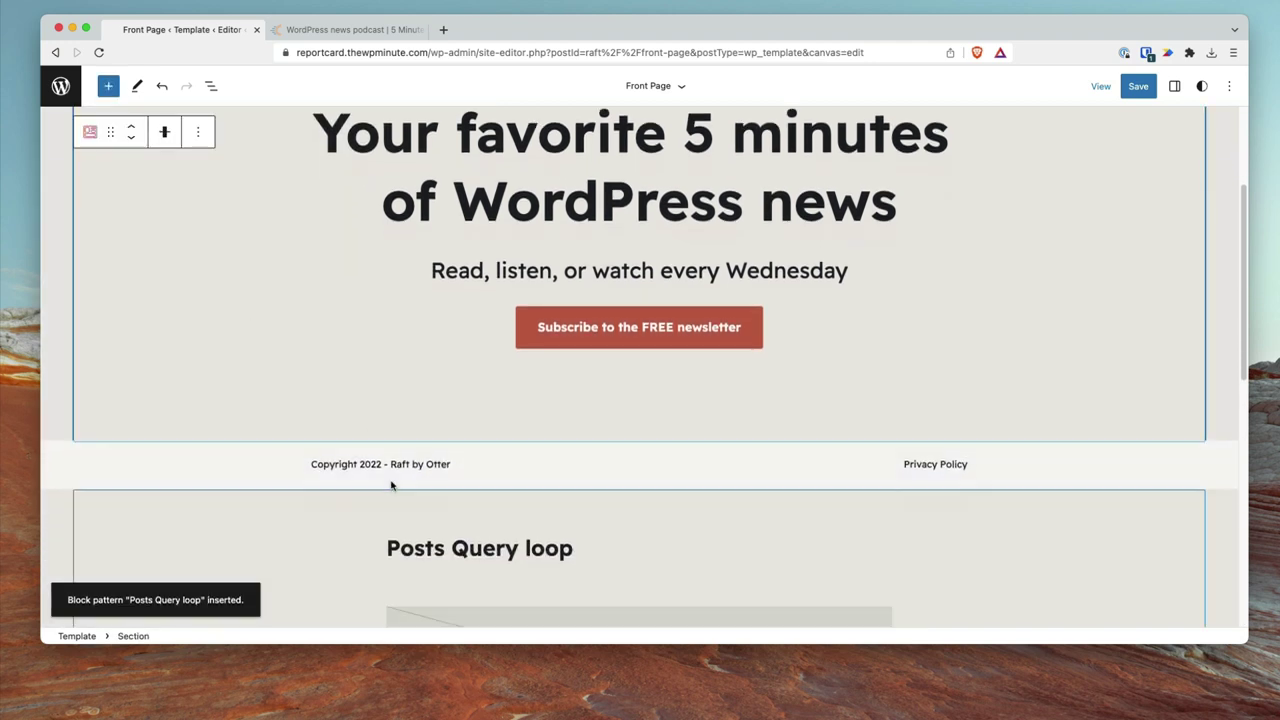
{"action": "left_click", "coordinate": [210, 86]}
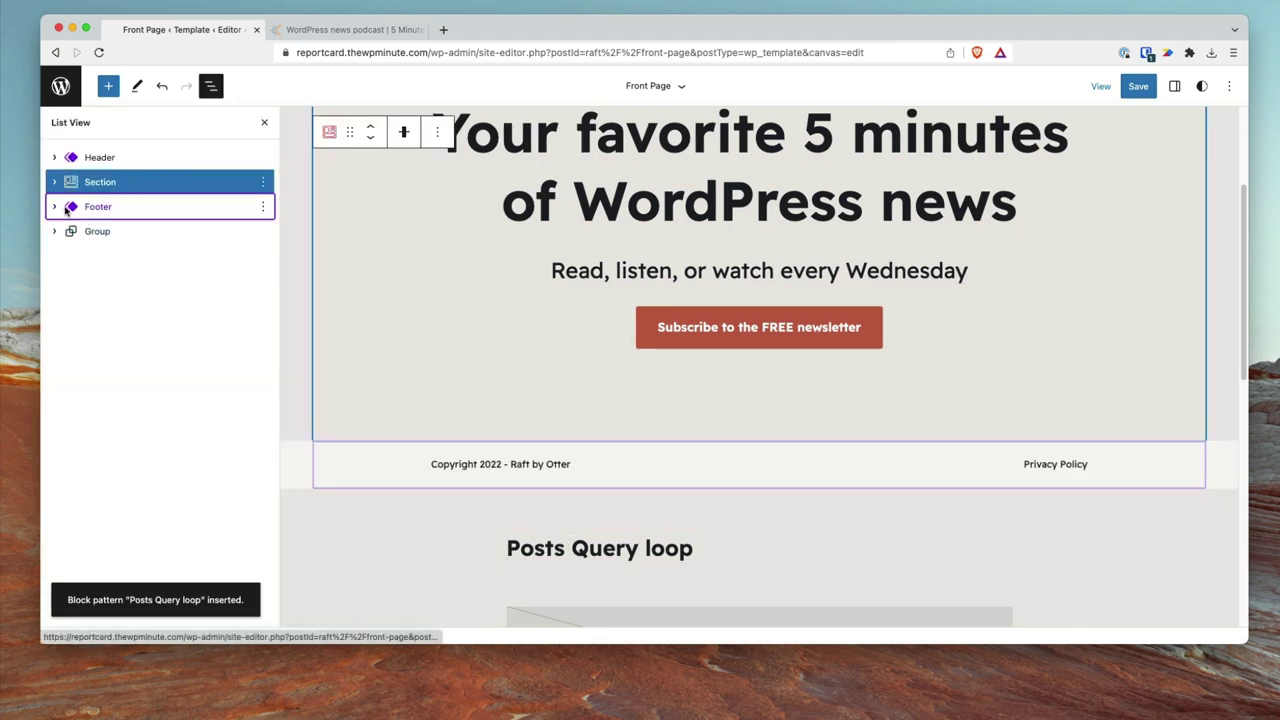
{"action": "left_click", "coordinate": [152, 206]}
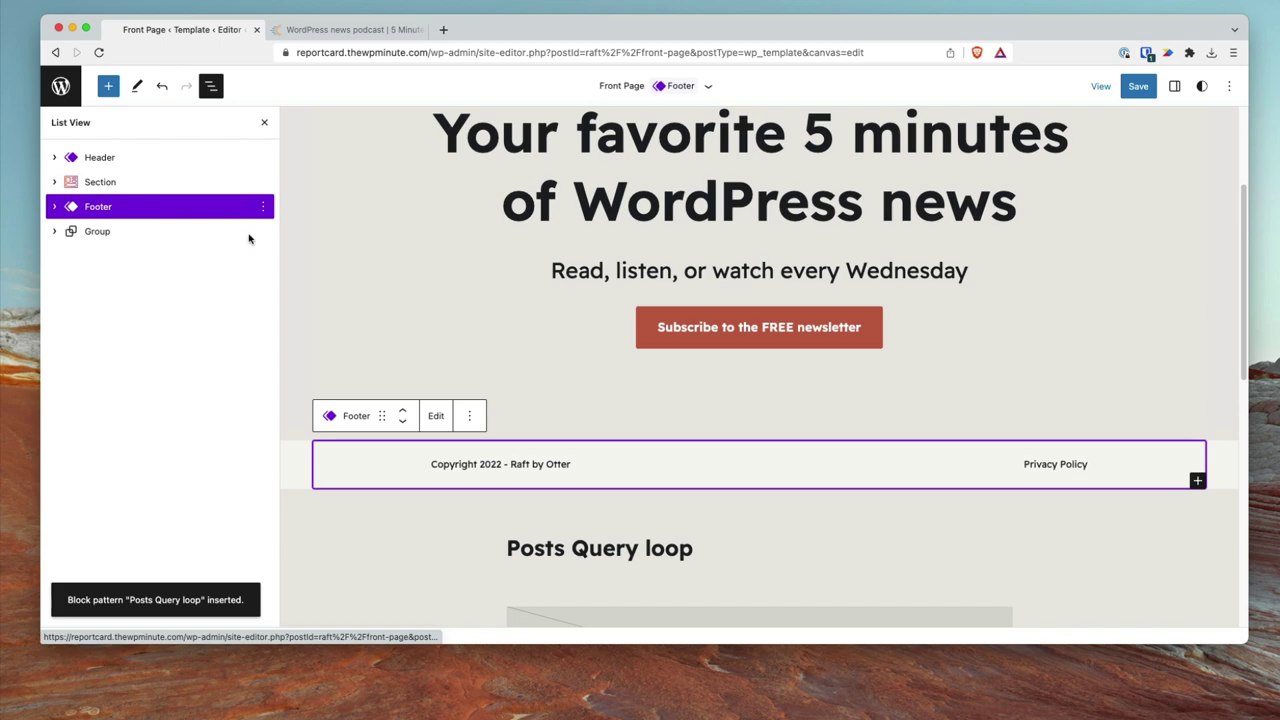
{"action": "left_click", "coordinate": [403, 421]}
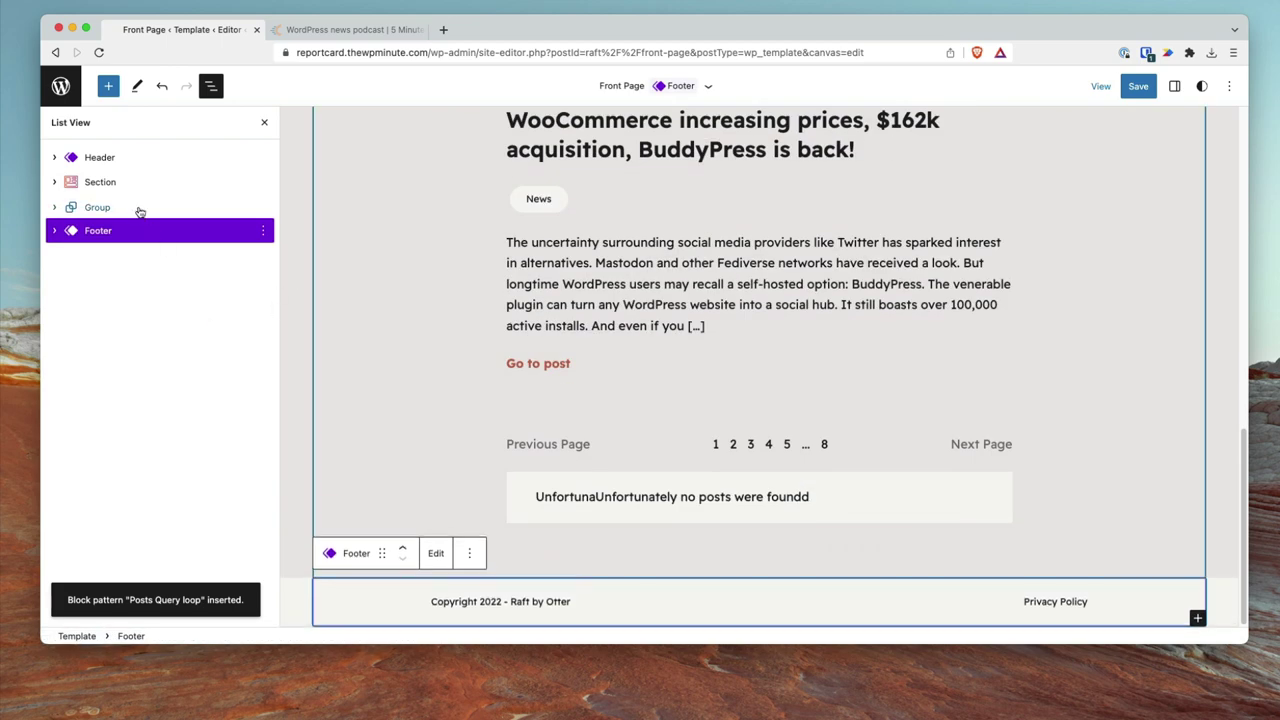
Examine the Posts Query loop group under the hero and compare it with the featured article on the live page
{"action": "left_click", "coordinate": [725, 512]}
{"action": "scroll", "coordinate": [725, 512], "scroll_direction": "up", "scroll_amount": 9}
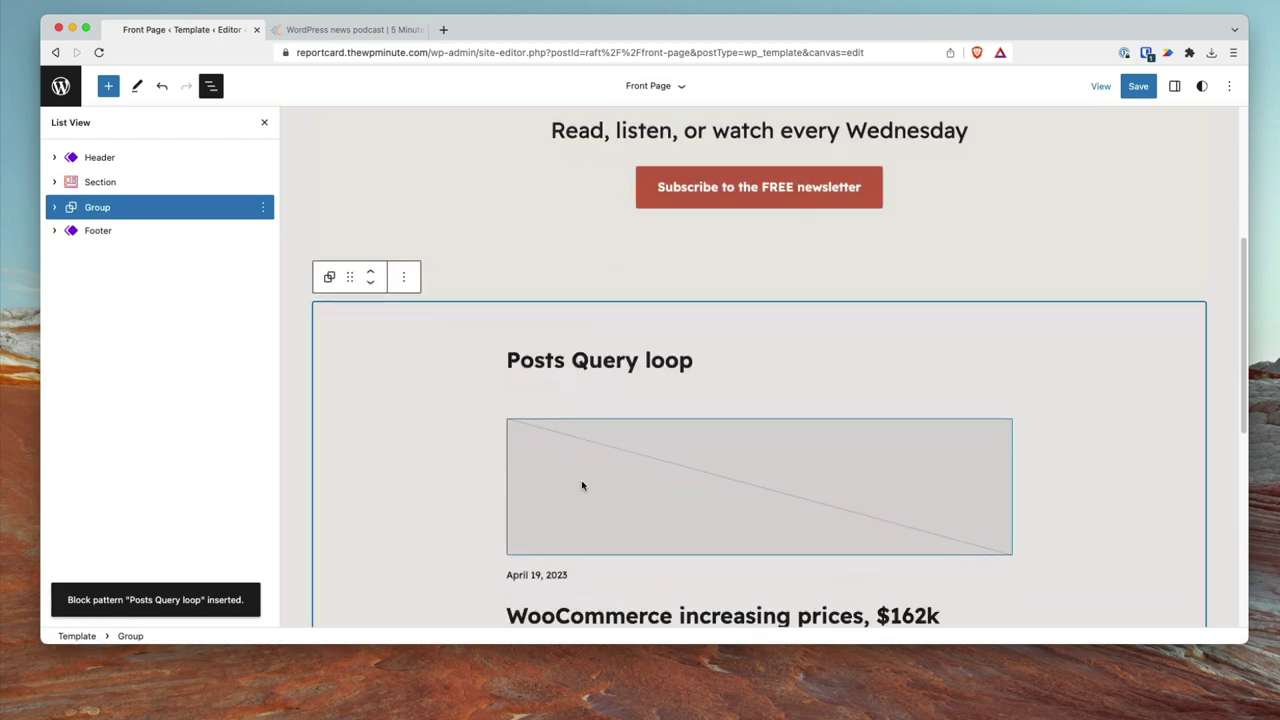
{"action": "scroll", "coordinate": [583, 486], "scroll_direction": "down", "scroll_amount": 4}
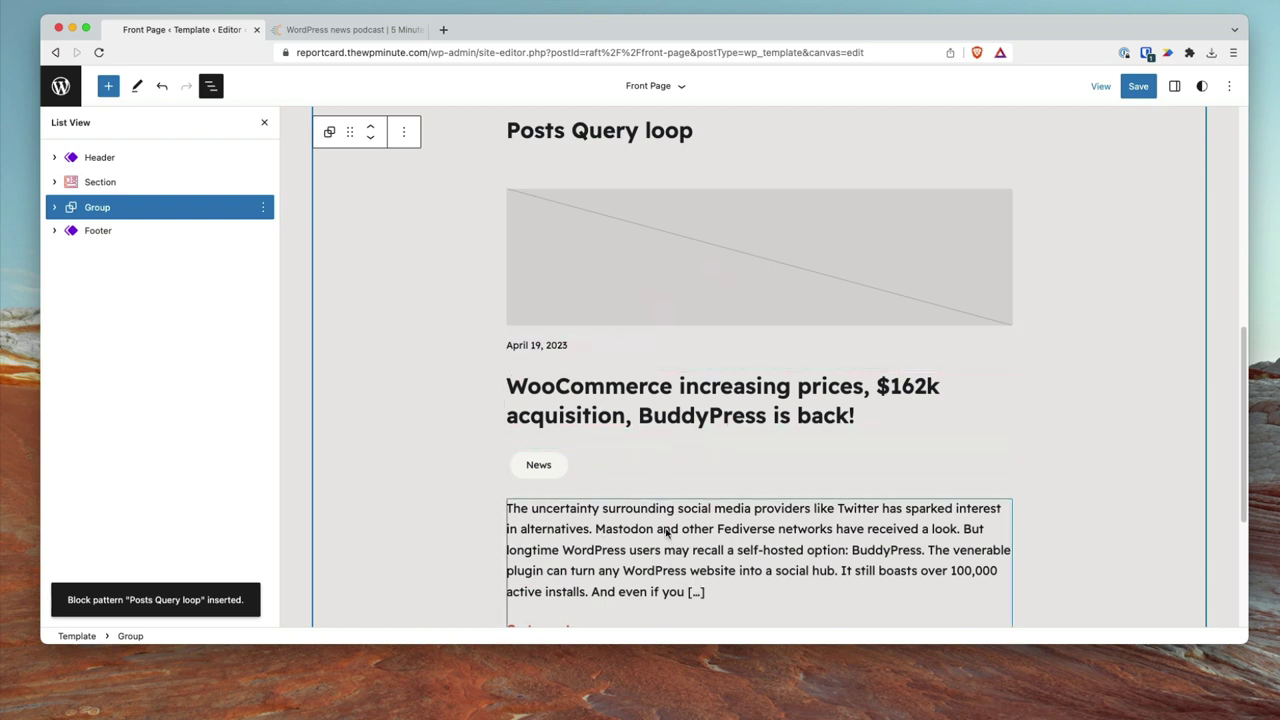
{"action": "scroll", "coordinate": [594, 520], "scroll_direction": "up", "scroll_amount": 4}
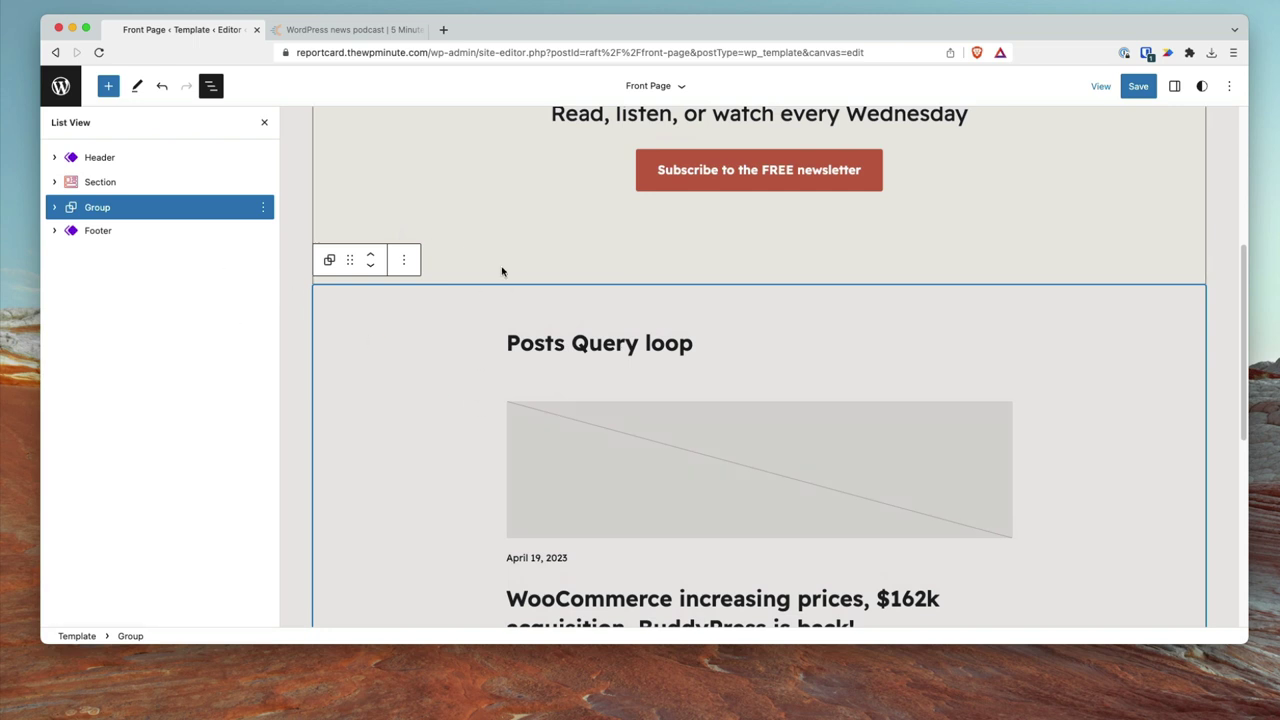
{"action": "left_click", "coordinate": [345, 30]}
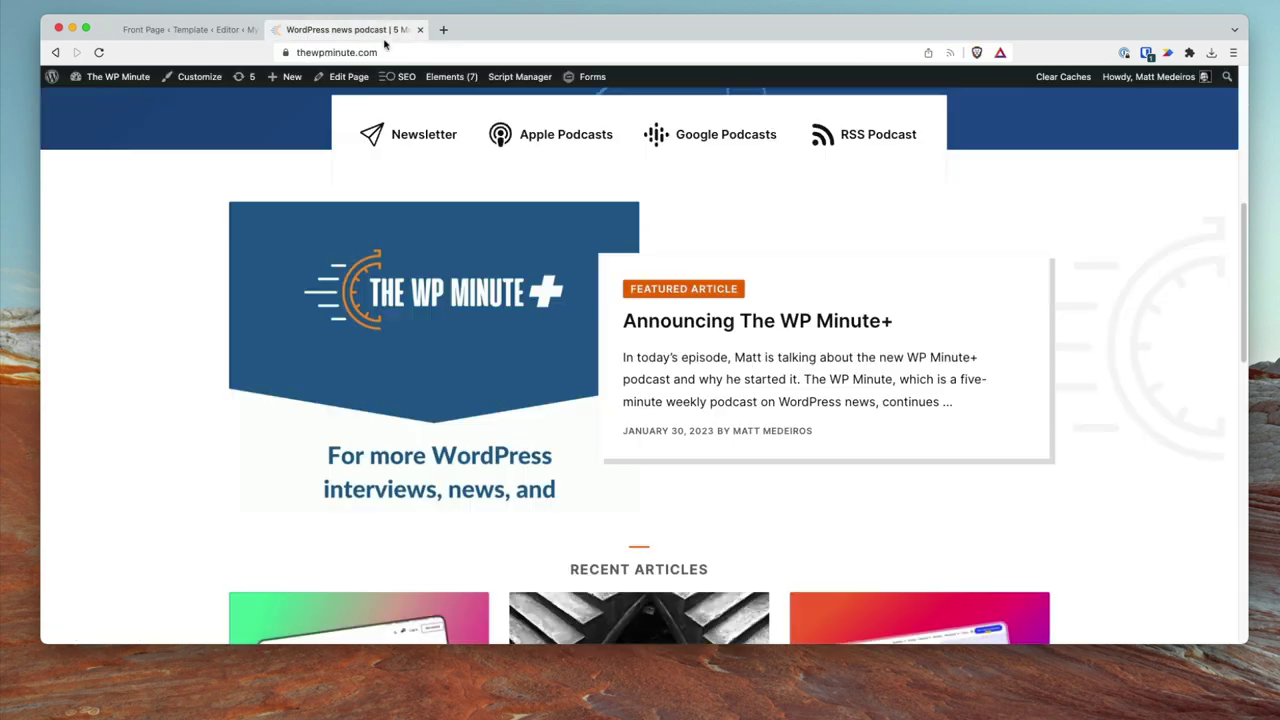
{"action": "left_click", "coordinate": [187, 33]}
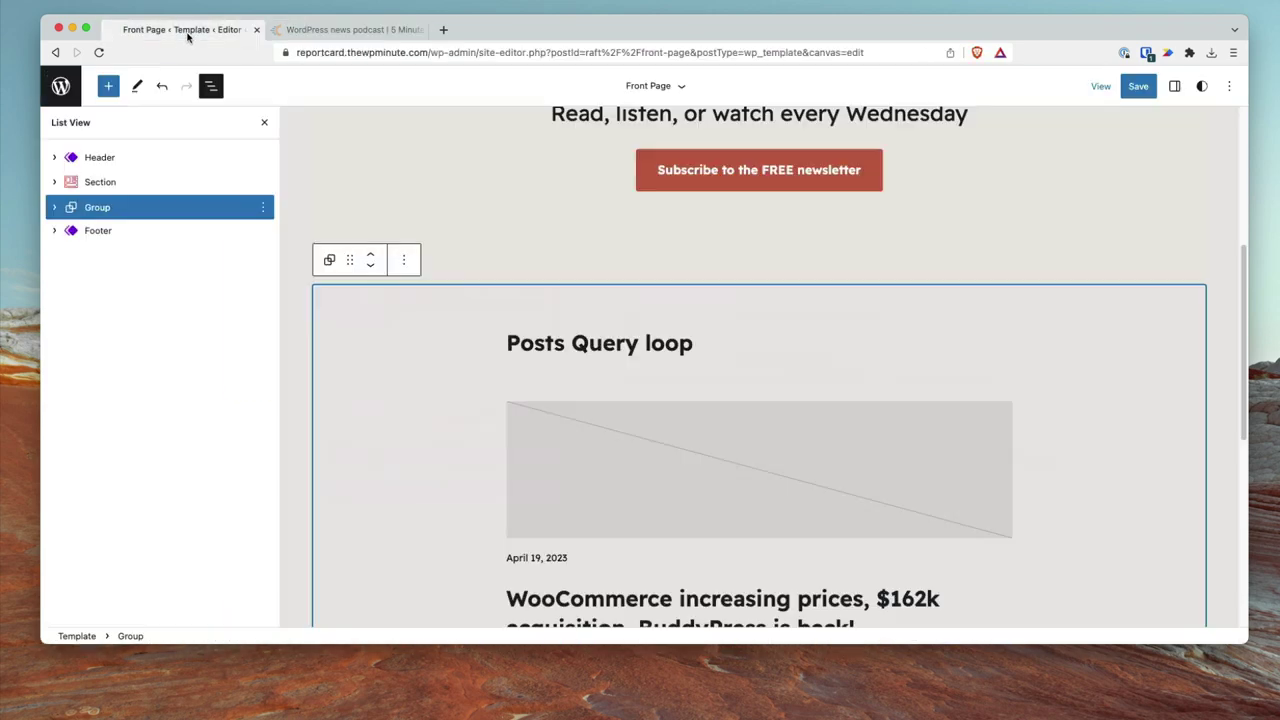
{"action": "left_click", "coordinate": [303, 366]}
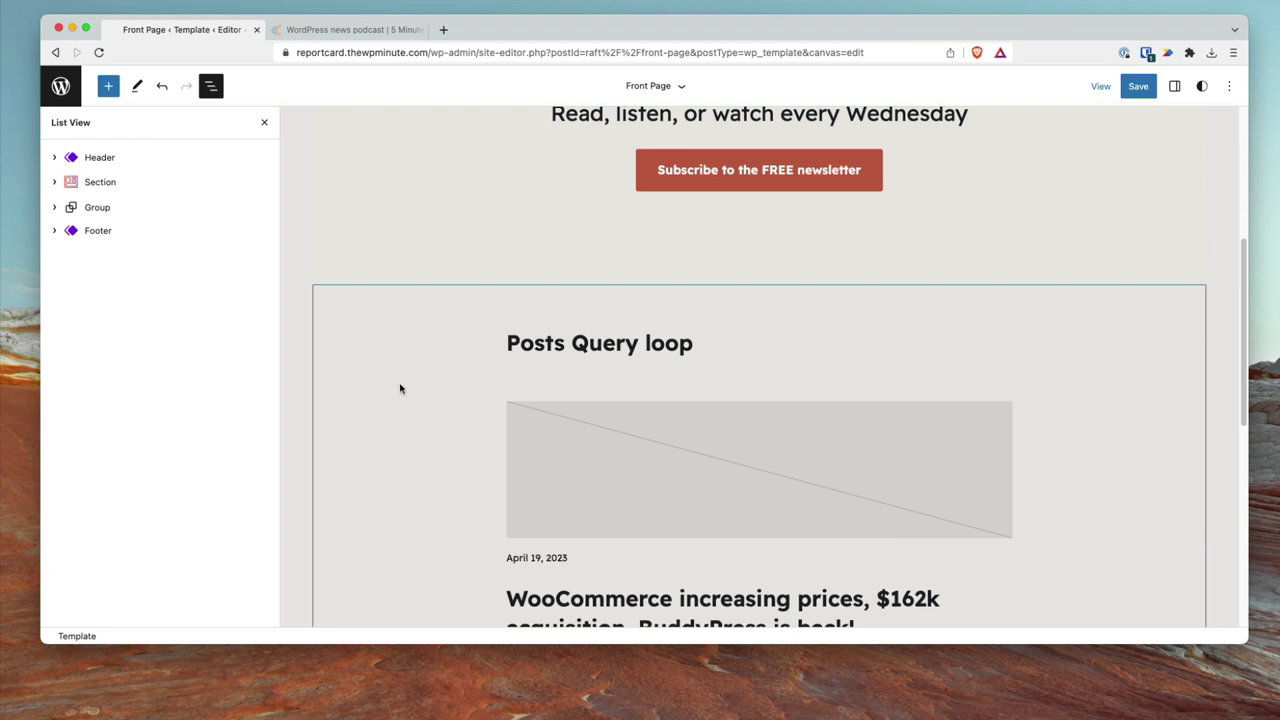
{"action": "scroll", "coordinate": [450, 400], "scroll_direction": "down", "scroll_amount": 4}
{"action": "scroll", "coordinate": [505, 412], "scroll_direction": "up", "scroll_amount": 5}
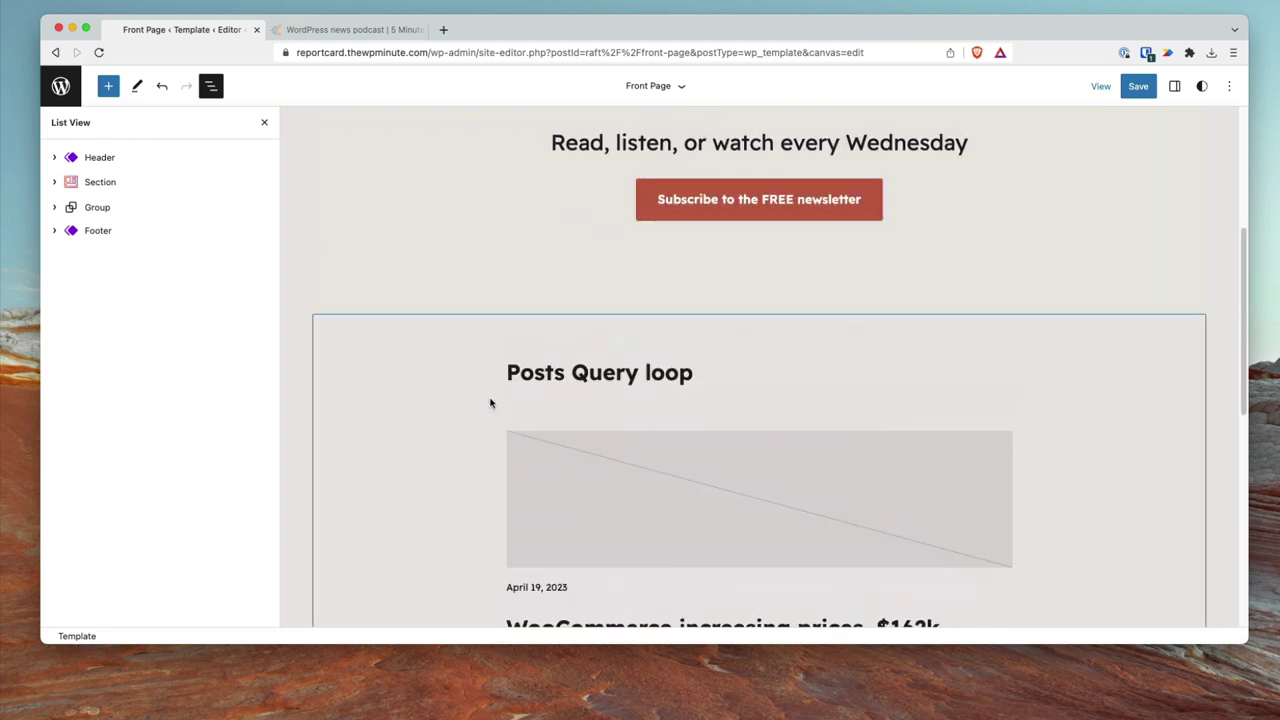
Expand the group down to the Query Loop's Post Template and add an Otter Section block directly after it
{"action": "left_click", "coordinate": [54, 207]}
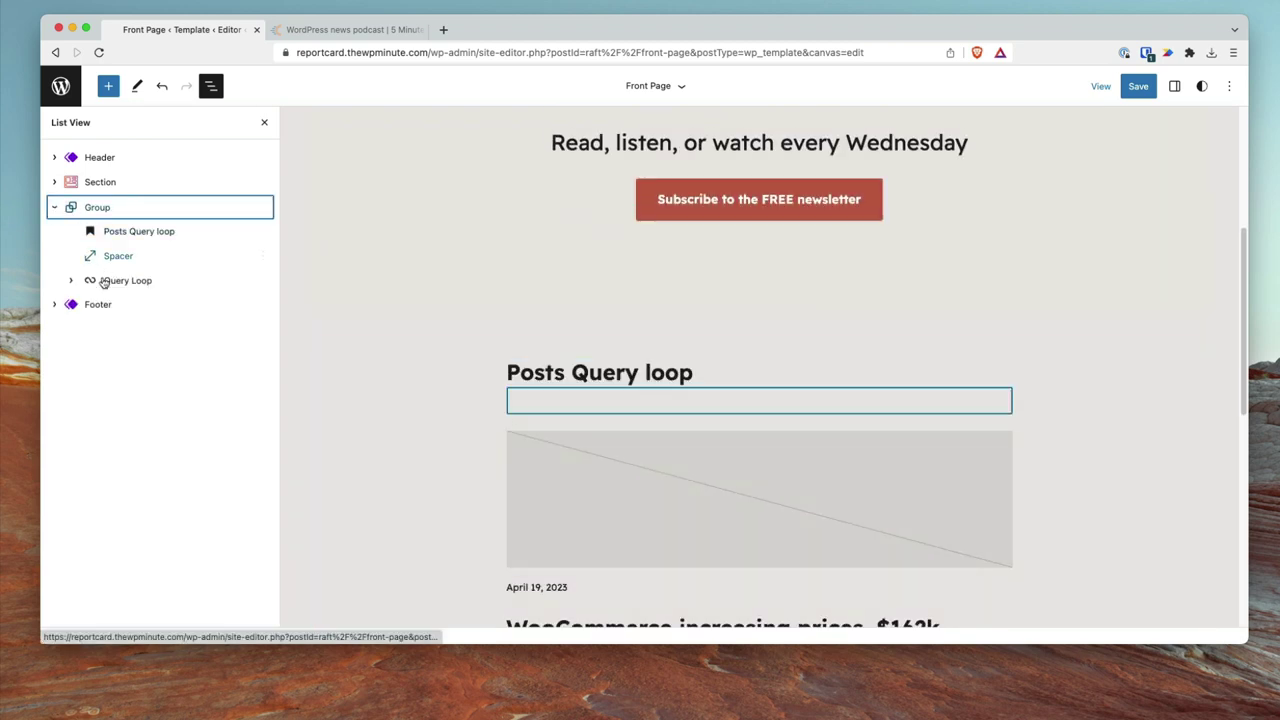
{"action": "left_click", "coordinate": [76, 281]}
{"action": "left_click", "coordinate": [91, 306]}
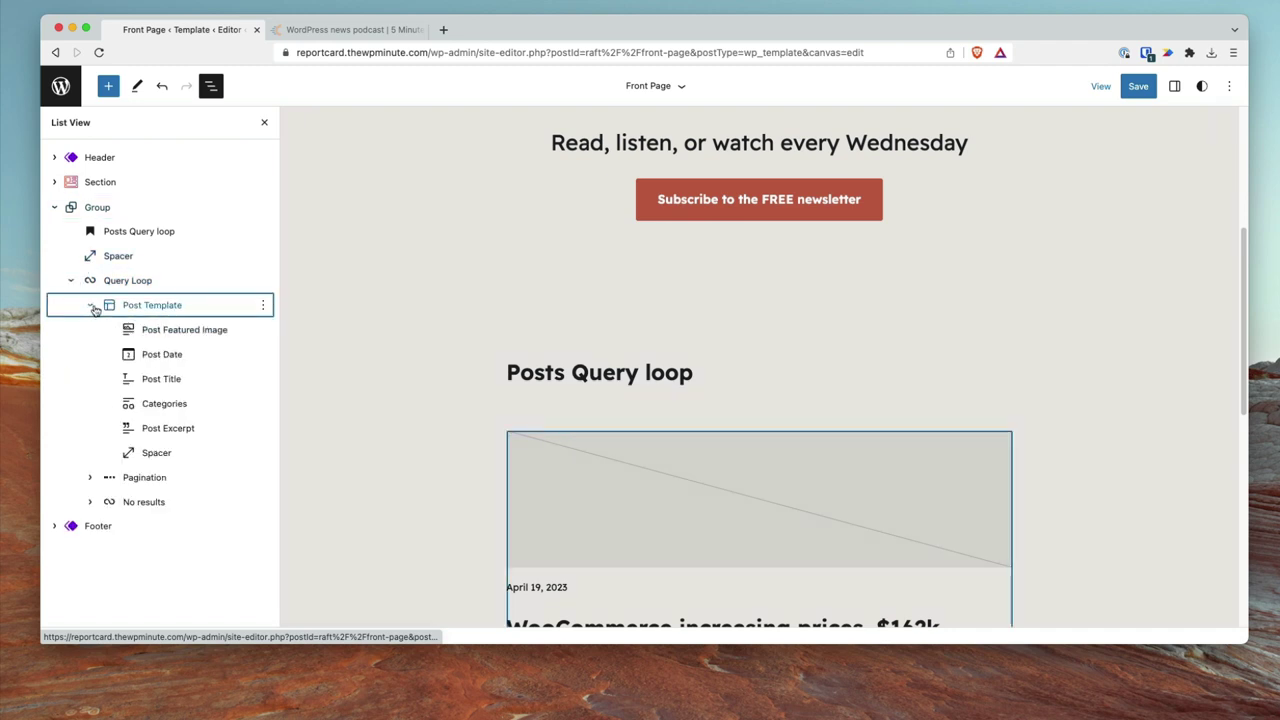
{"action": "left_click", "coordinate": [160, 310]}
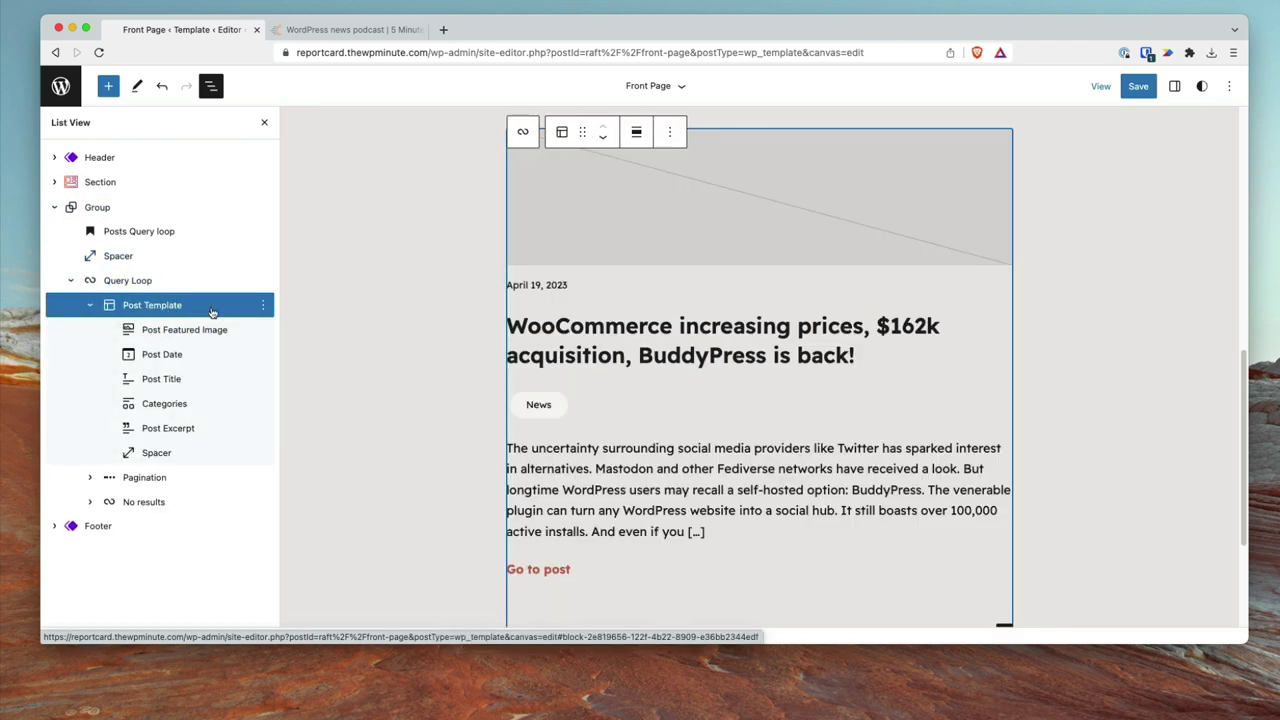
{"action": "left_click", "coordinate": [109, 88]}
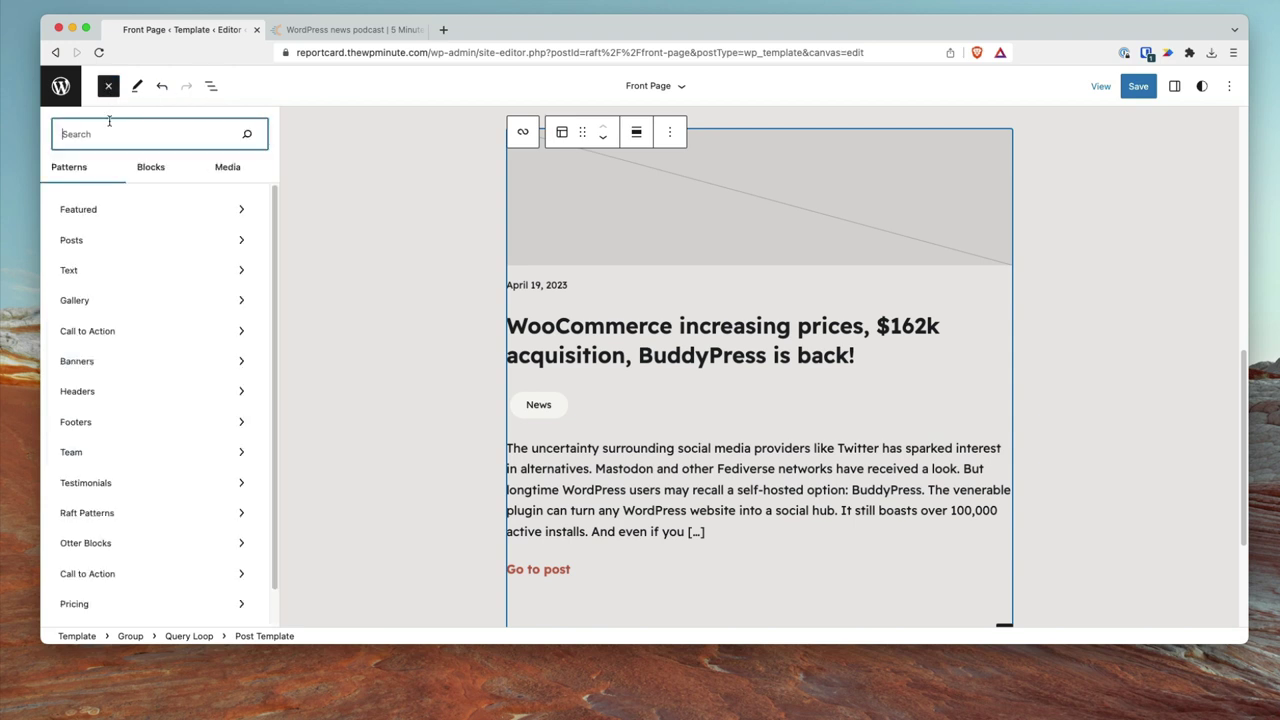
{"action": "type", "text": "sect"}
{"action": "left_click", "coordinate": [88, 214]}
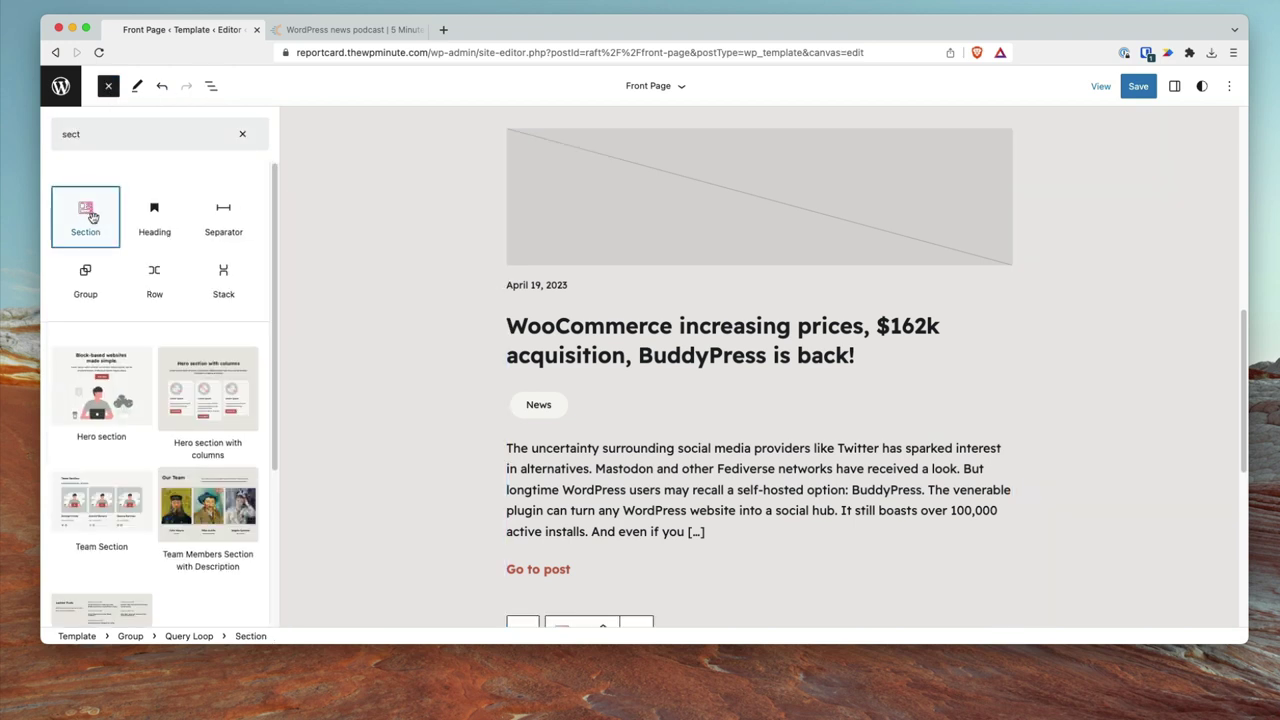
Move the new Section to the start of the Post Template and give it the two-column 1:1 layout
{"action": "left_click", "coordinate": [211, 88]}
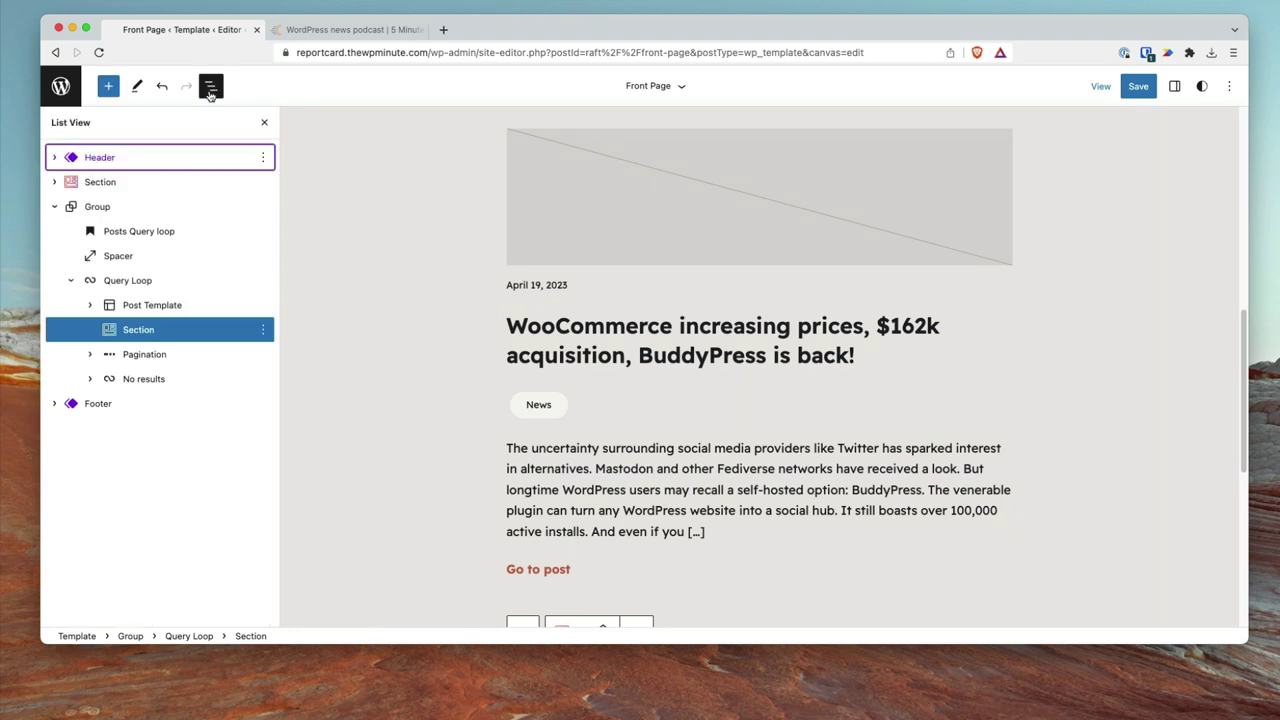
{"action": "left_click", "coordinate": [90, 305]}
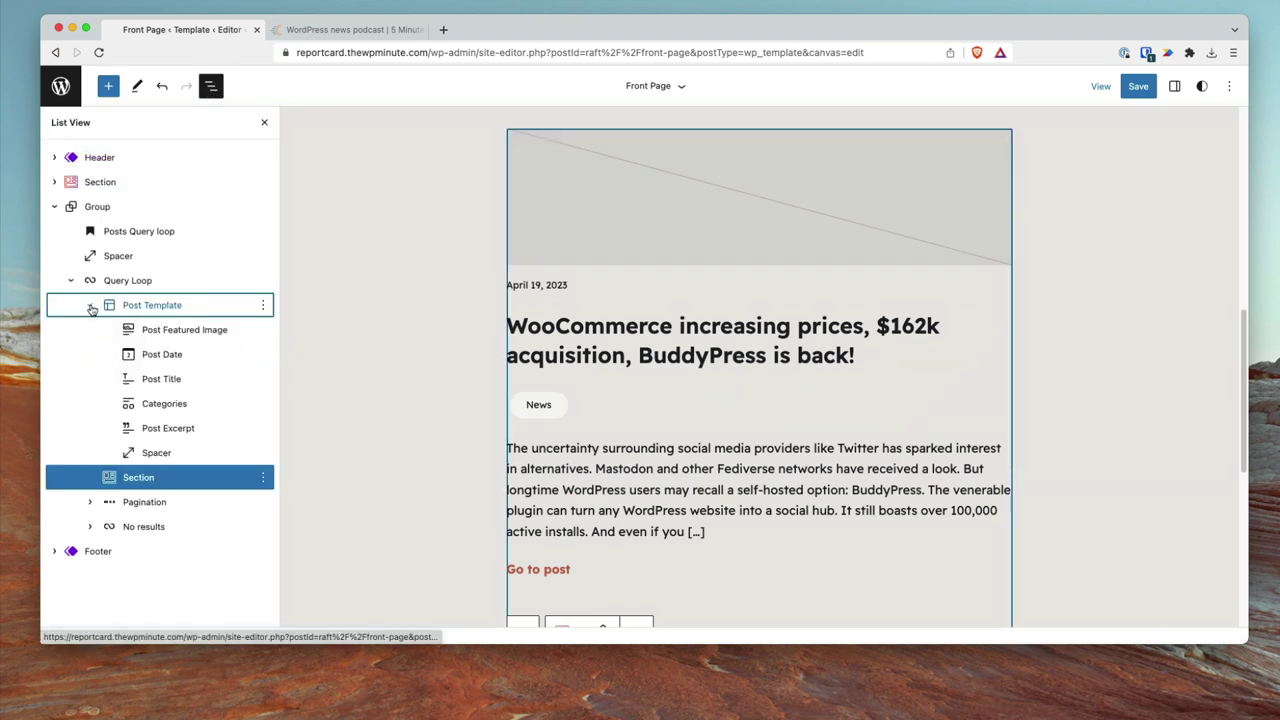
{"action": "left_click_drag", "start_coordinate": [127, 478], "coordinate": [135, 318]}
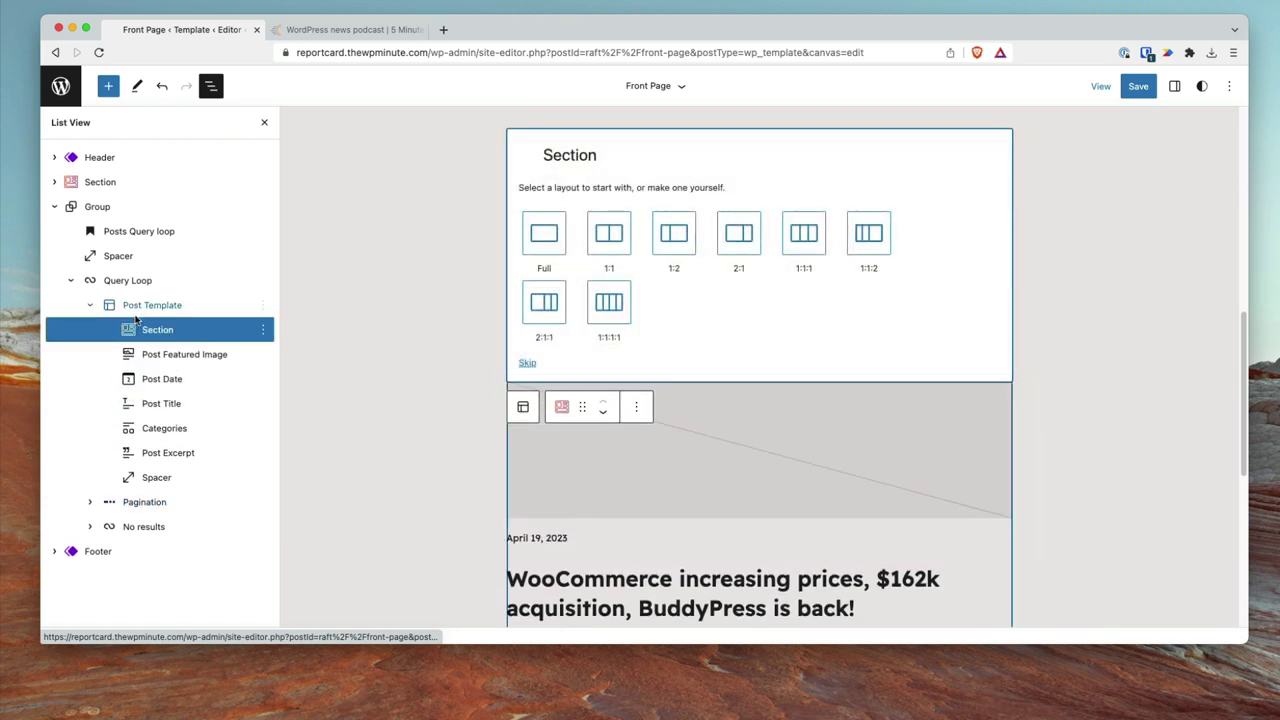
{"action": "left_click", "coordinate": [607, 236]}
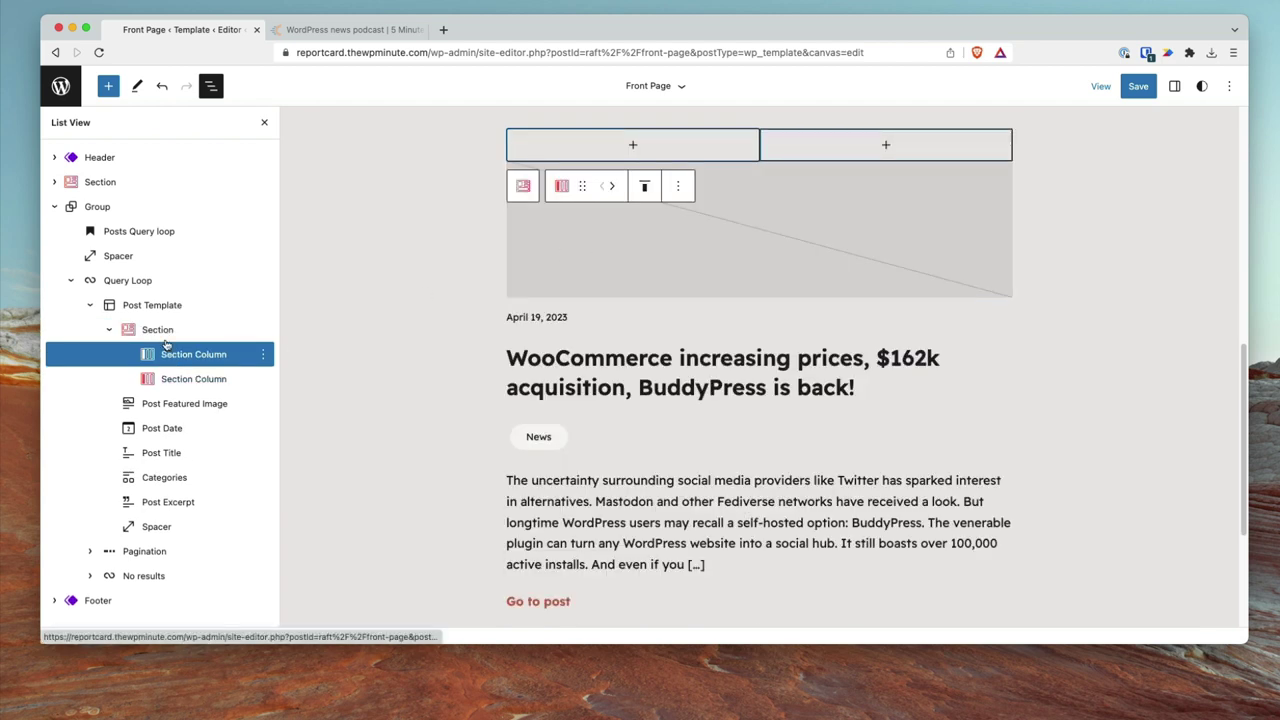
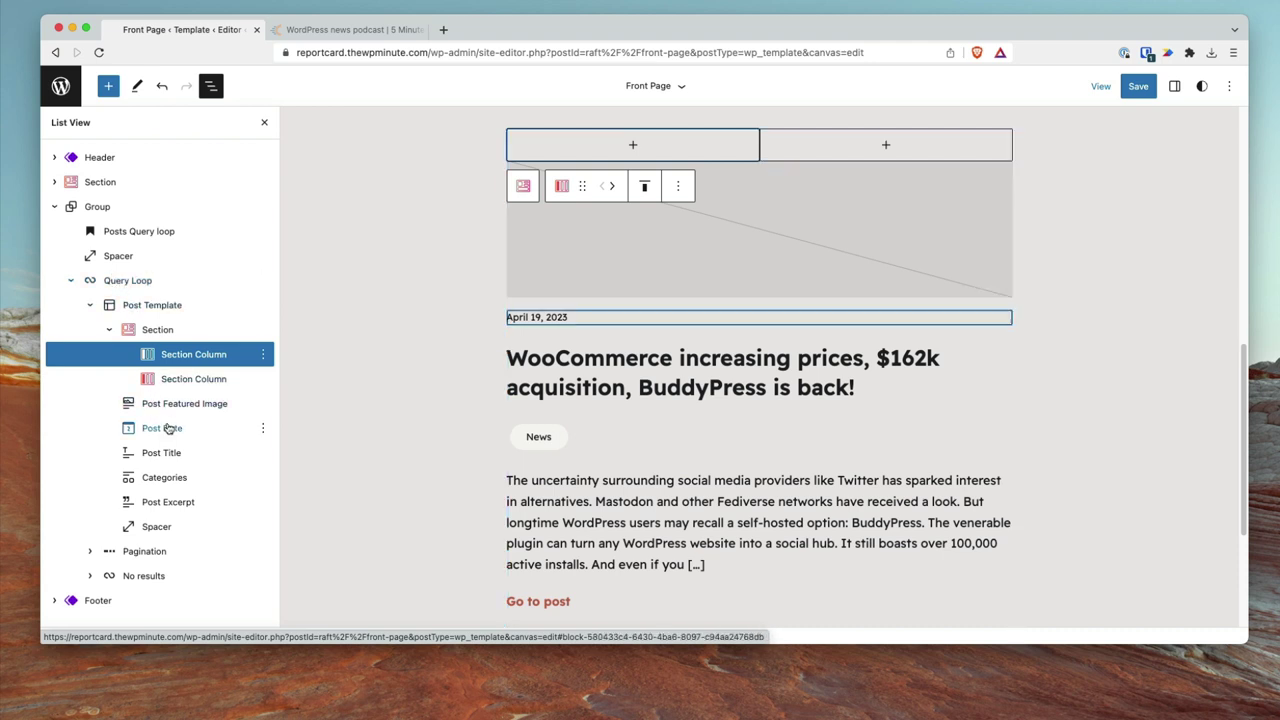
Move the Post Featured Image into the first section column, and place Categories, Post Title and Post Excerpt in that order in the second
{"action": "left_click_drag", "start_coordinate": [133, 411], "coordinate": [180, 364]}
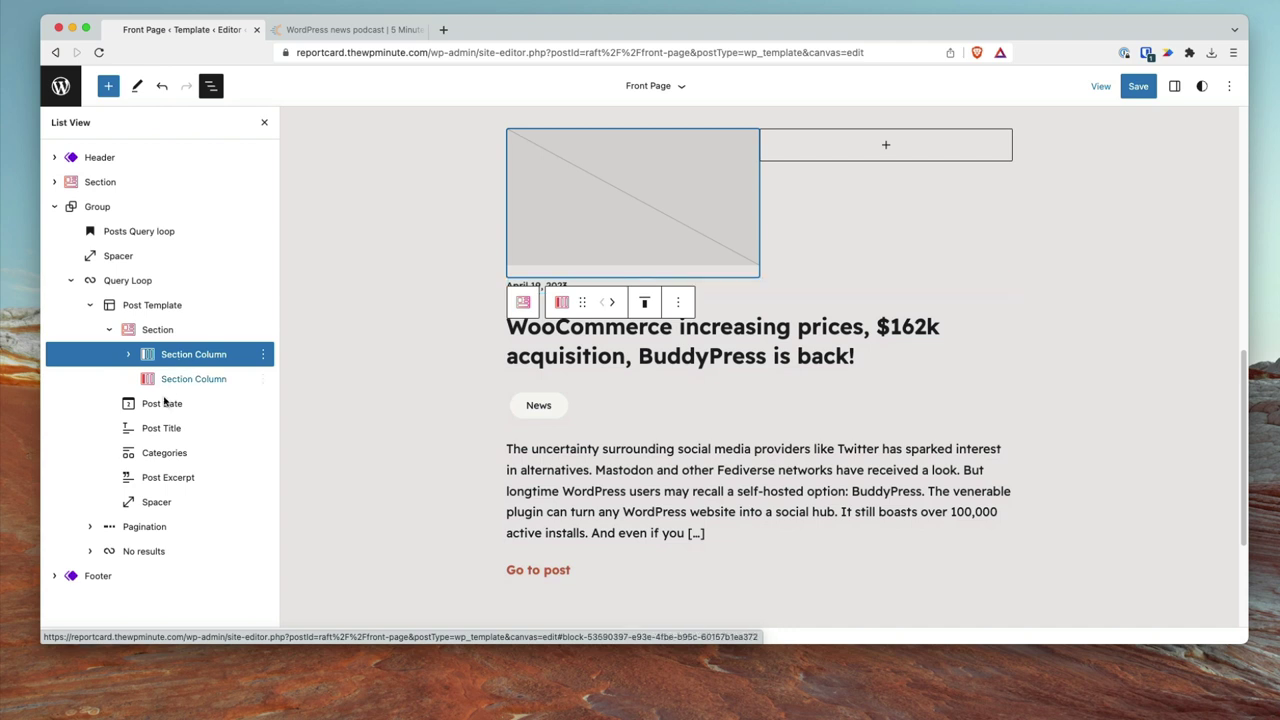
{"action": "left_click_drag", "start_coordinate": [155, 432], "coordinate": [186, 380]}
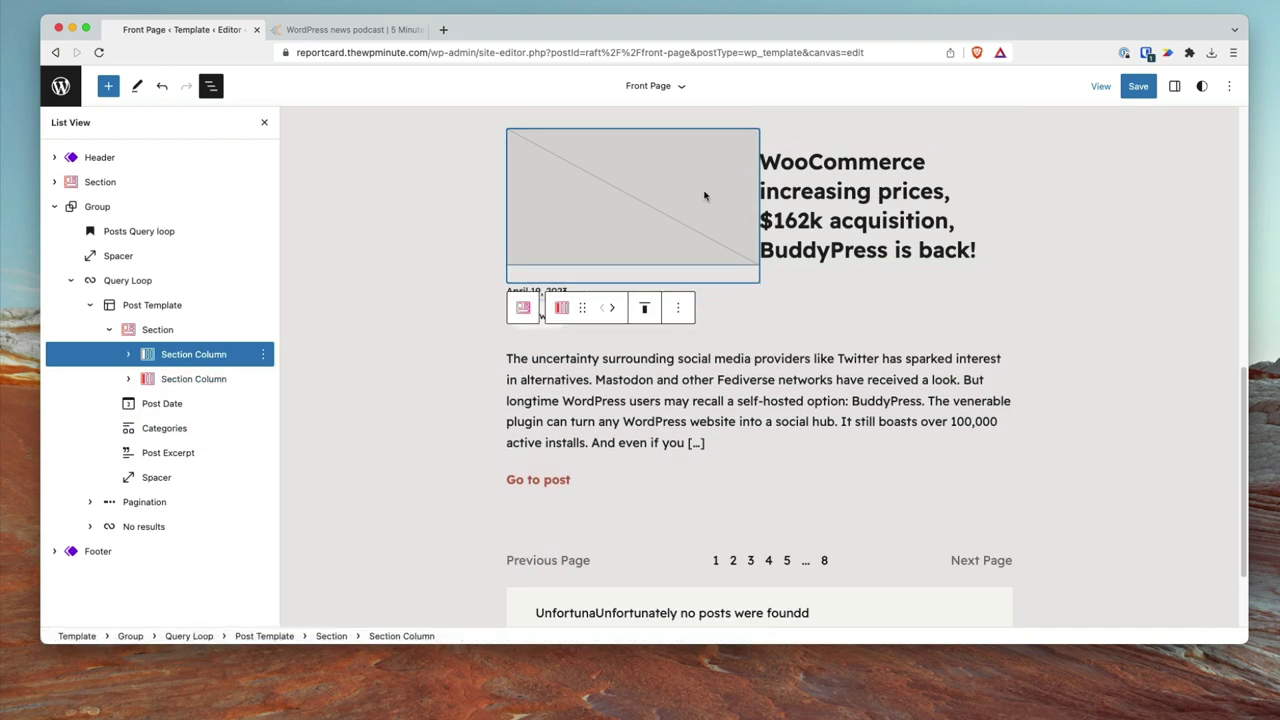
{"action": "left_click", "coordinate": [128, 355]}
{"action": "left_click", "coordinate": [128, 405]}
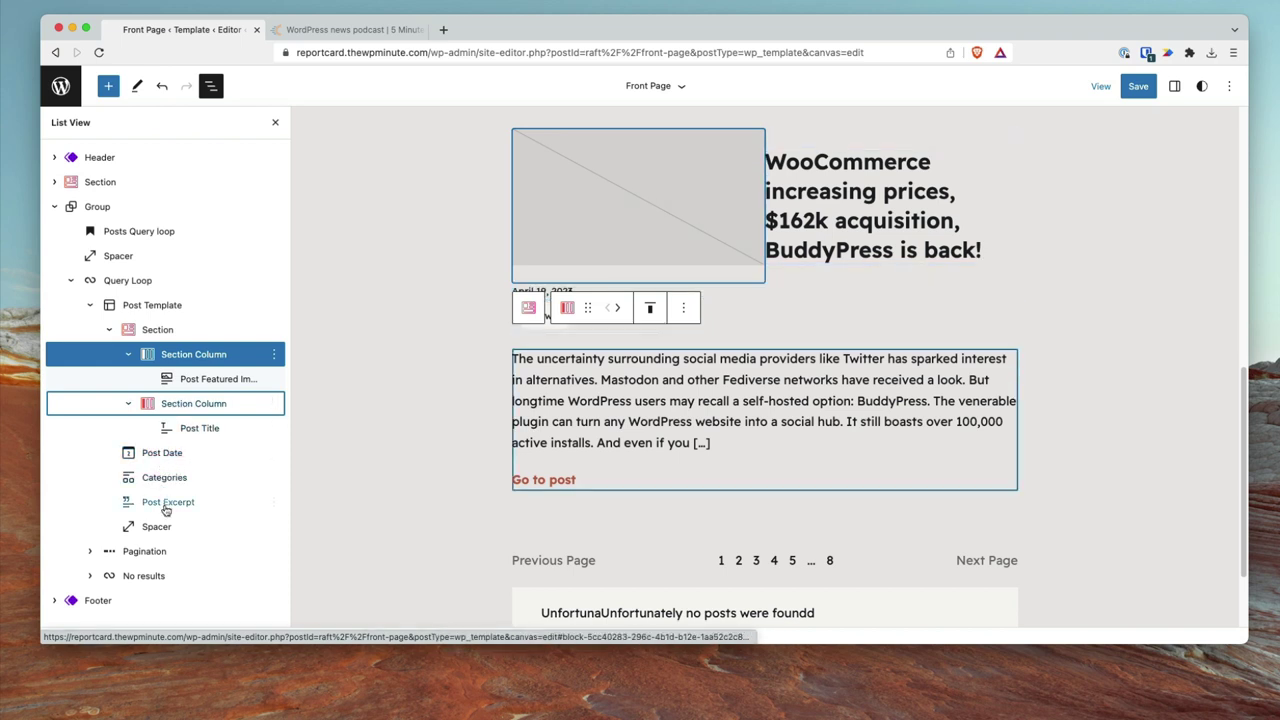
{"action": "left_click_drag", "start_coordinate": [163, 485], "coordinate": [200, 420]}
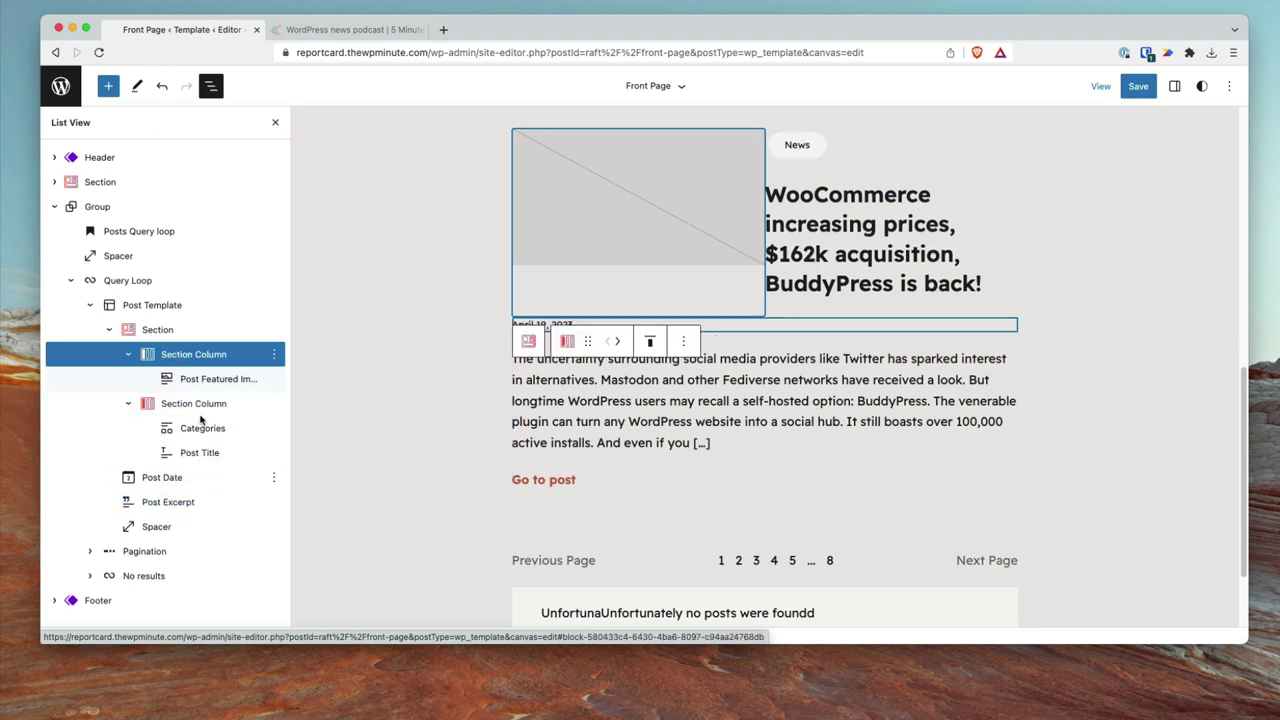
{"action": "left_click_drag", "start_coordinate": [163, 502], "coordinate": [195, 462]}
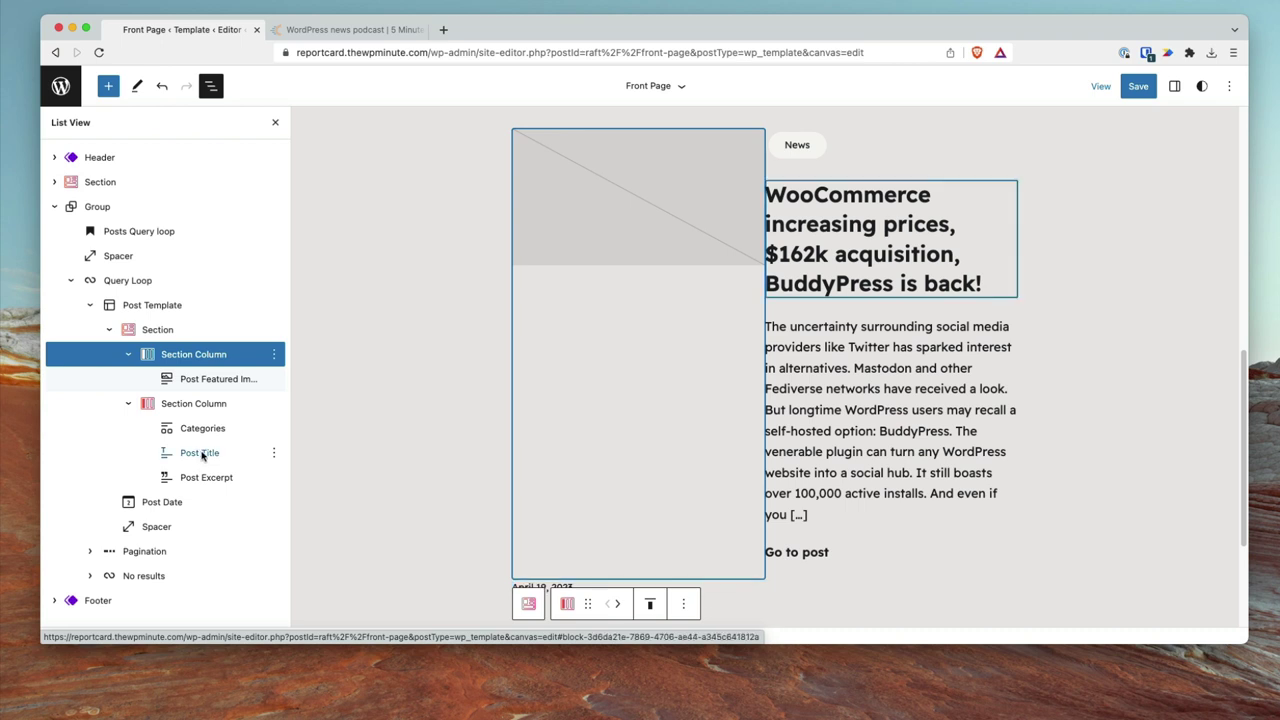
Move the Post Title below the Post Featured Image in the first section column and the Post Date above Categories in the second
{"action": "left_click", "coordinate": [198, 453]}
{"action": "left_click_drag", "start_coordinate": [198, 453], "coordinate": [226, 400]}
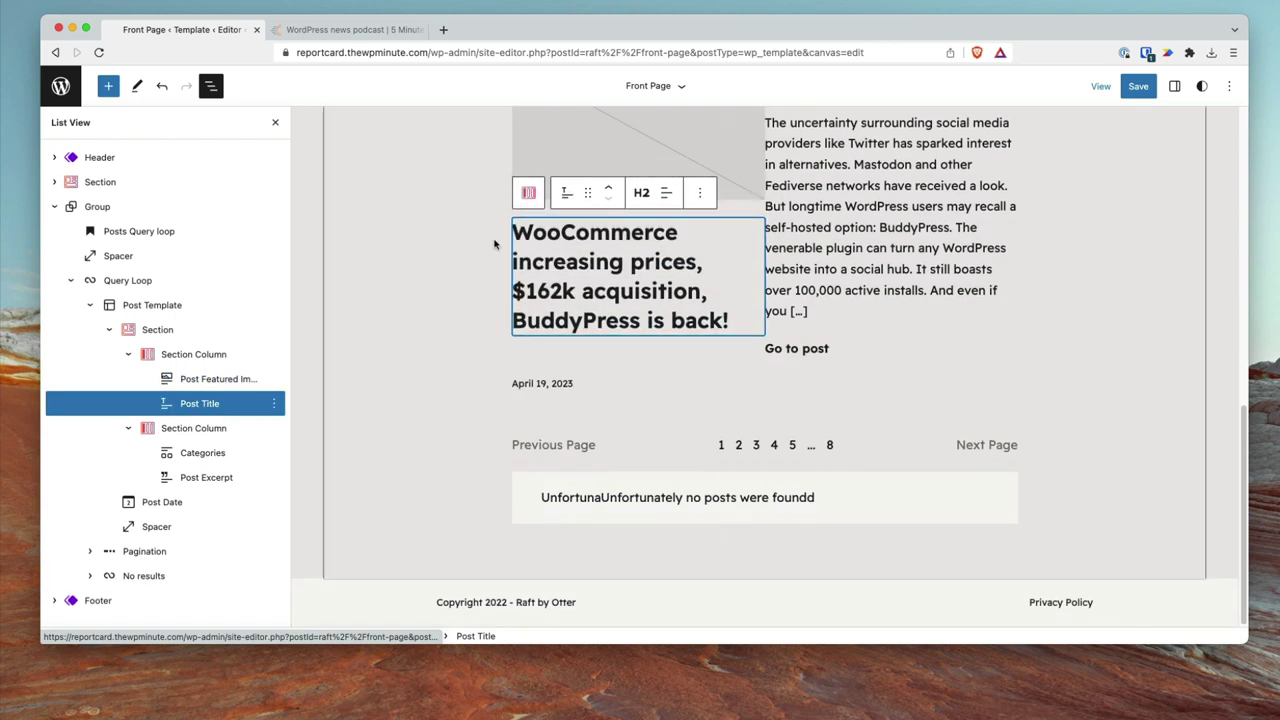
{"action": "left_click", "coordinate": [349, 352]}
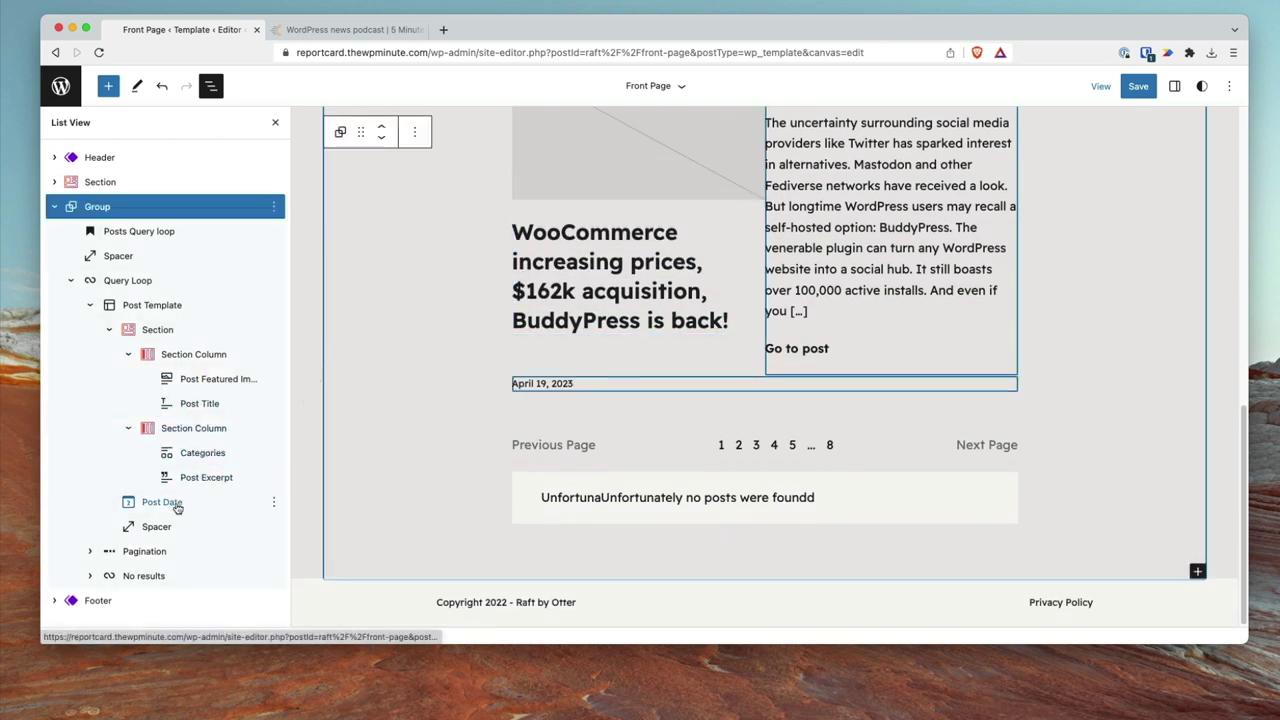
{"action": "left_click_drag", "start_coordinate": [177, 508], "coordinate": [226, 447]}
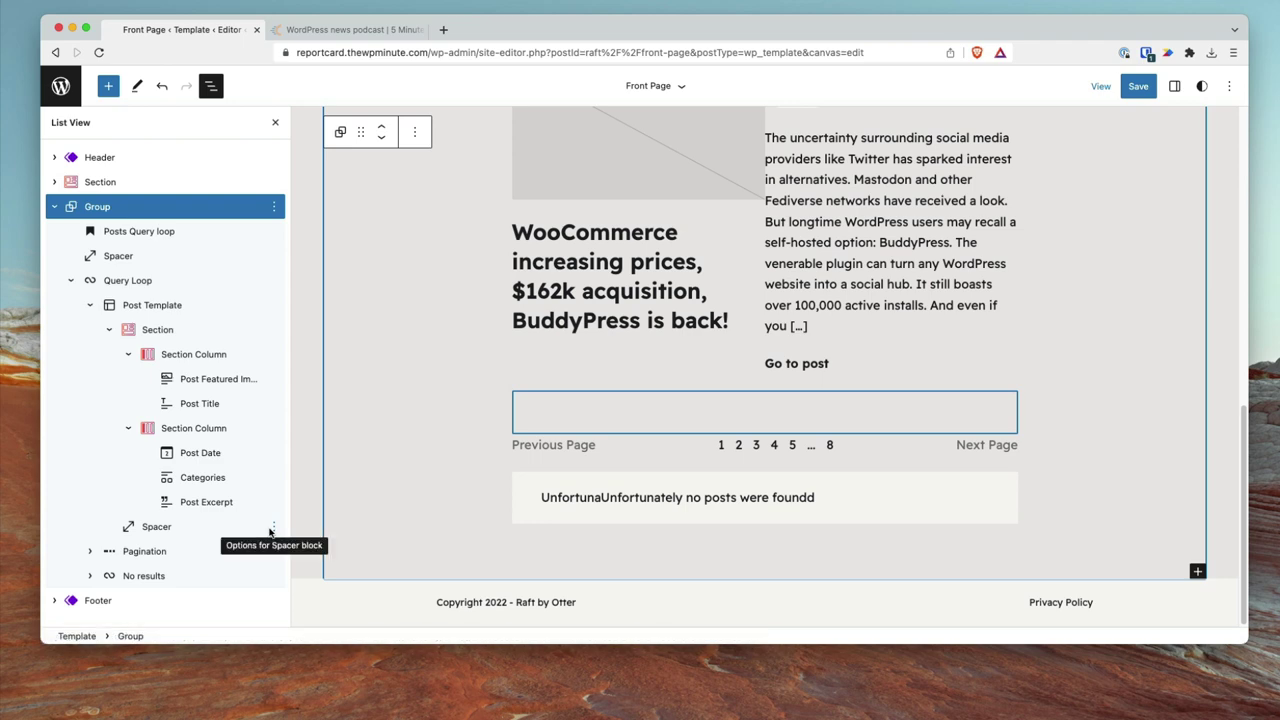
Remove the Pagination and No results blocks from the Query Loop
{"action": "left_click", "coordinate": [275, 552]}
{"action": "left_click", "coordinate": [300, 517]}
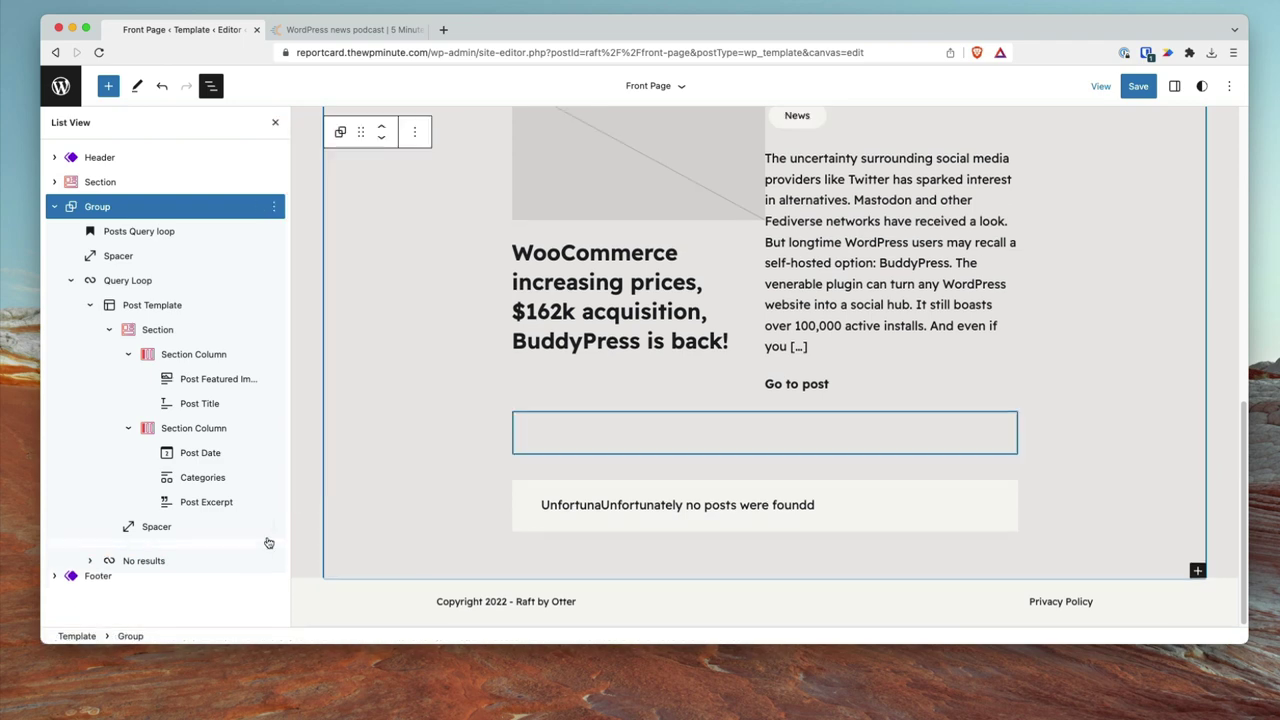
{"action": "left_click", "coordinate": [275, 552]}
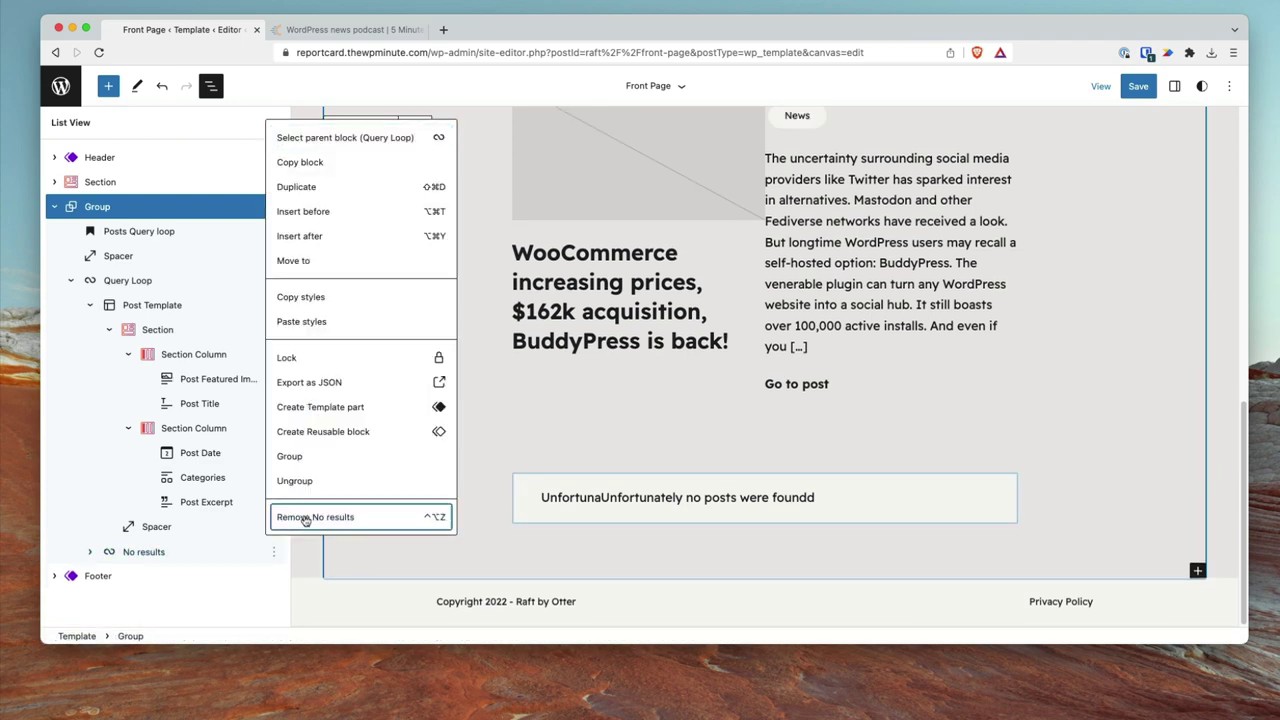
{"action": "left_click", "coordinate": [300, 517]}
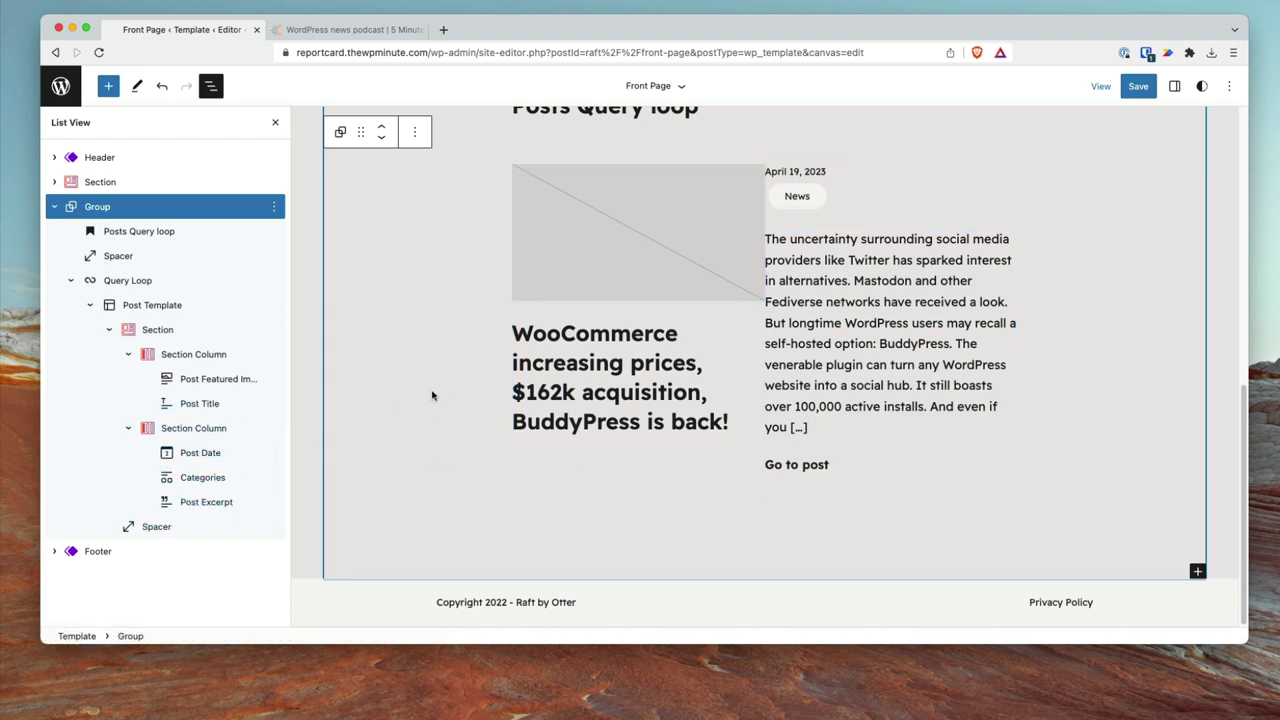
Close the block outline and compare the rearranged post layout with the featured article on the live WP Minute page
{"action": "scroll", "coordinate": [566, 380], "scroll_direction": "up", "scroll_amount": 3}
{"action": "scroll", "coordinate": [650, 465], "scroll_direction": "down", "scroll_amount": 1}
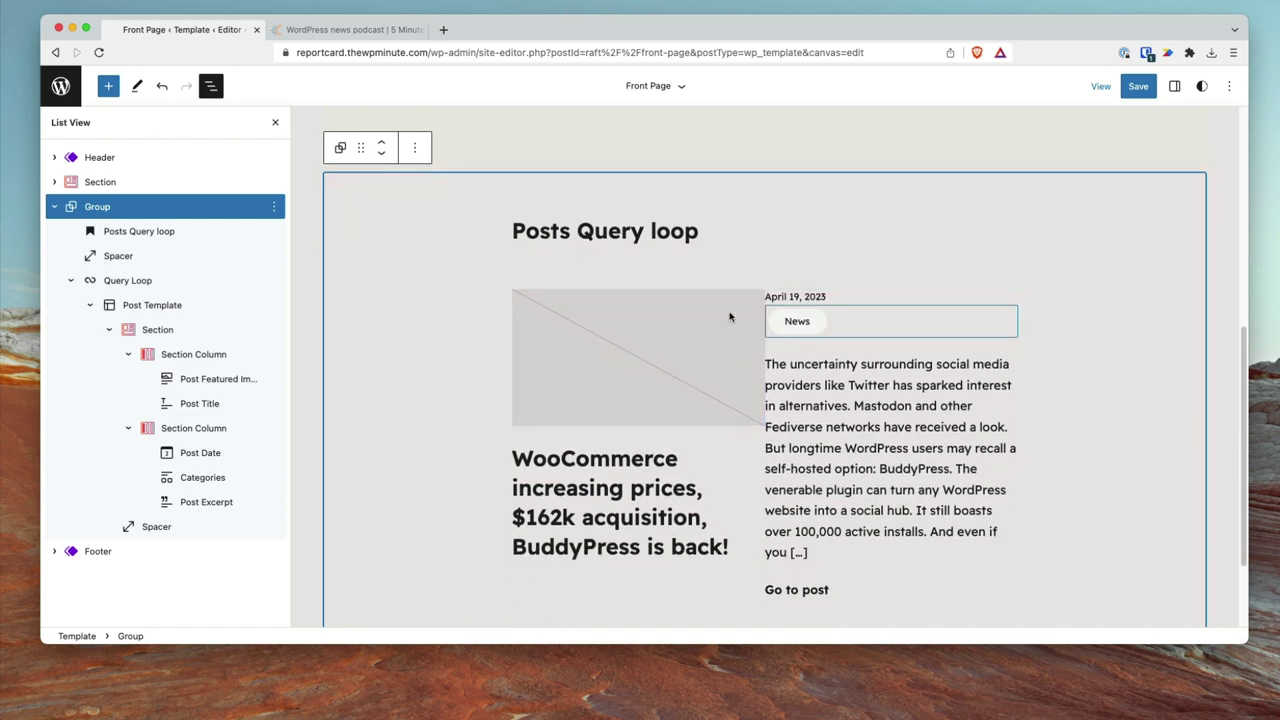
{"action": "left_click", "coordinate": [295, 135]}
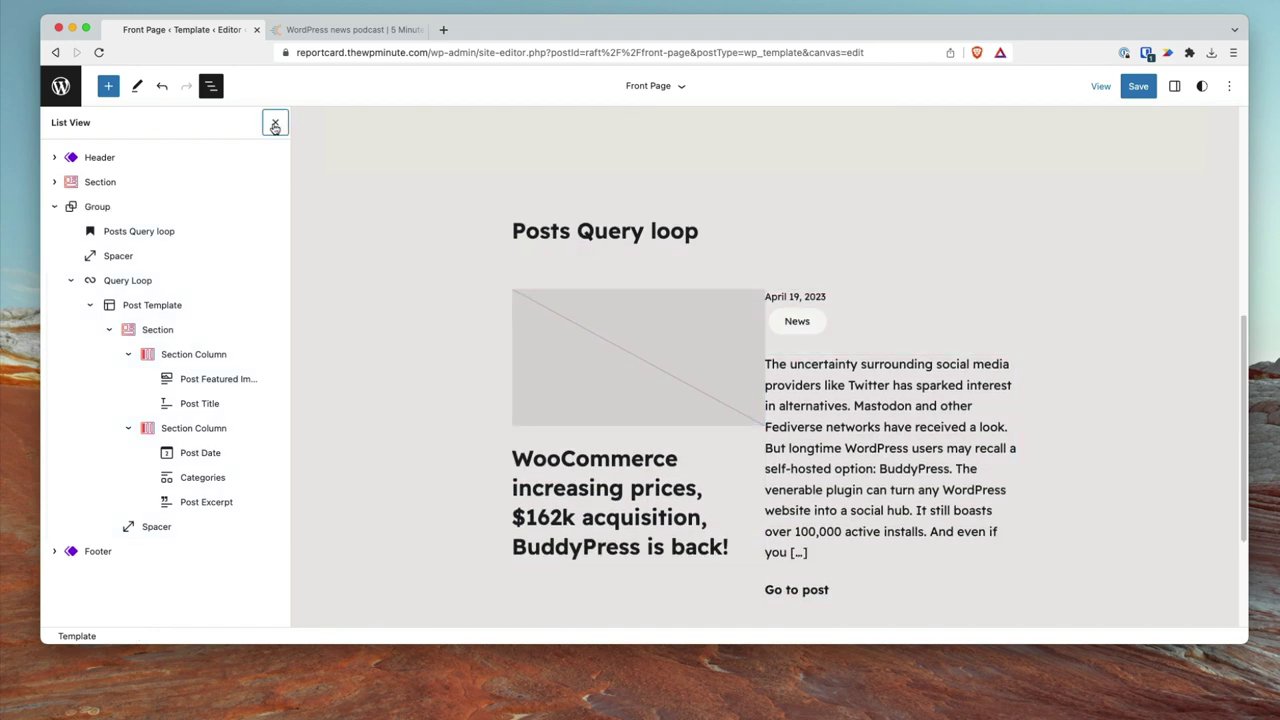
{"action": "left_click", "coordinate": [275, 124]}
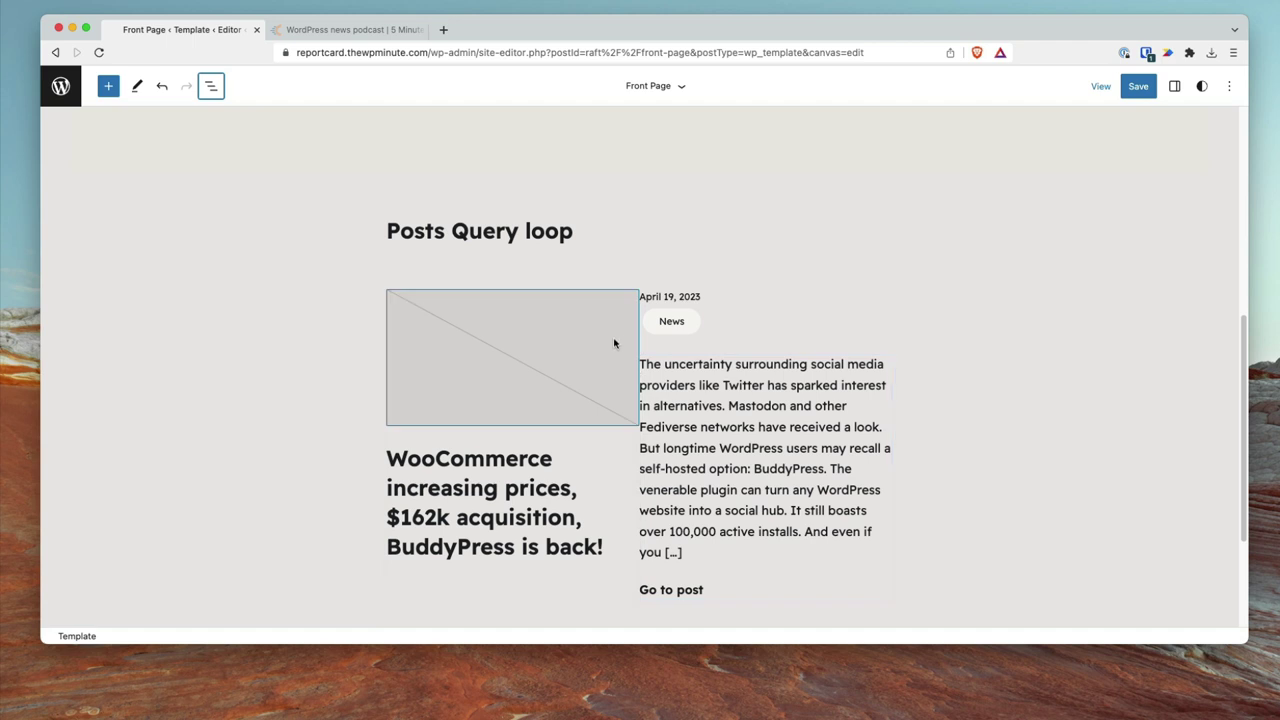
{"action": "left_click", "coordinate": [523, 346]}
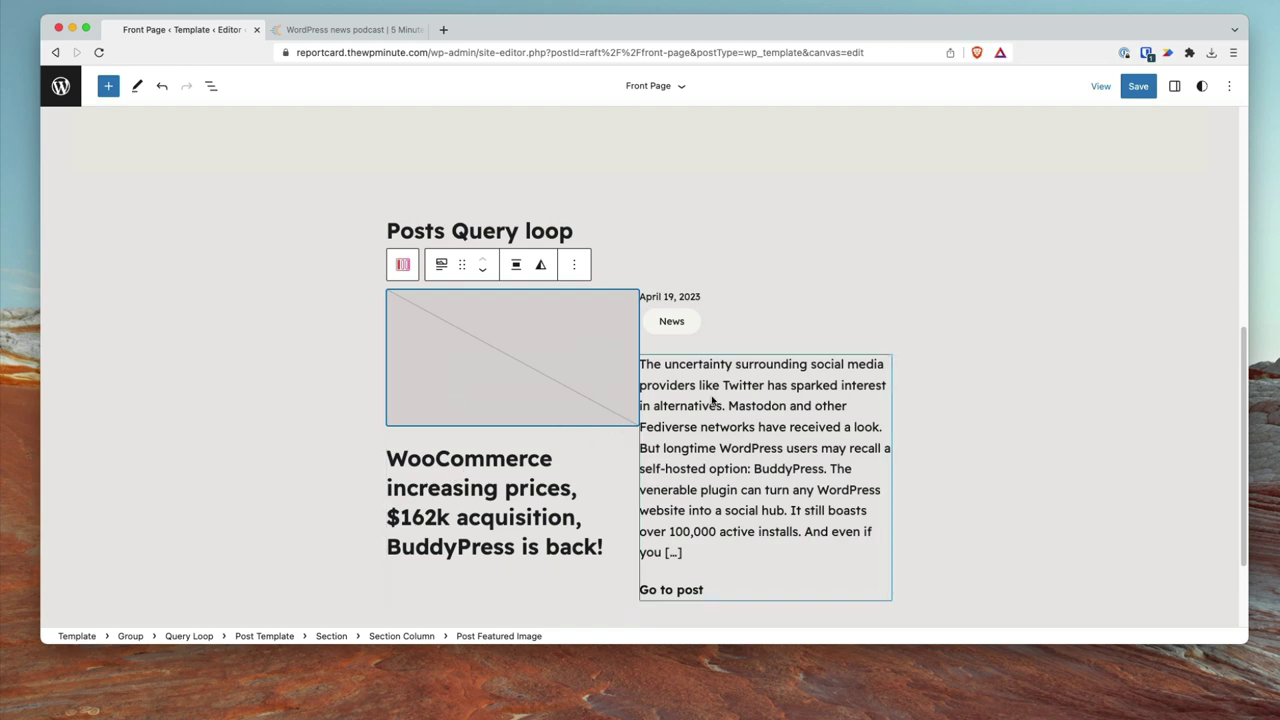
{"action": "left_click", "coordinate": [288, 31]}
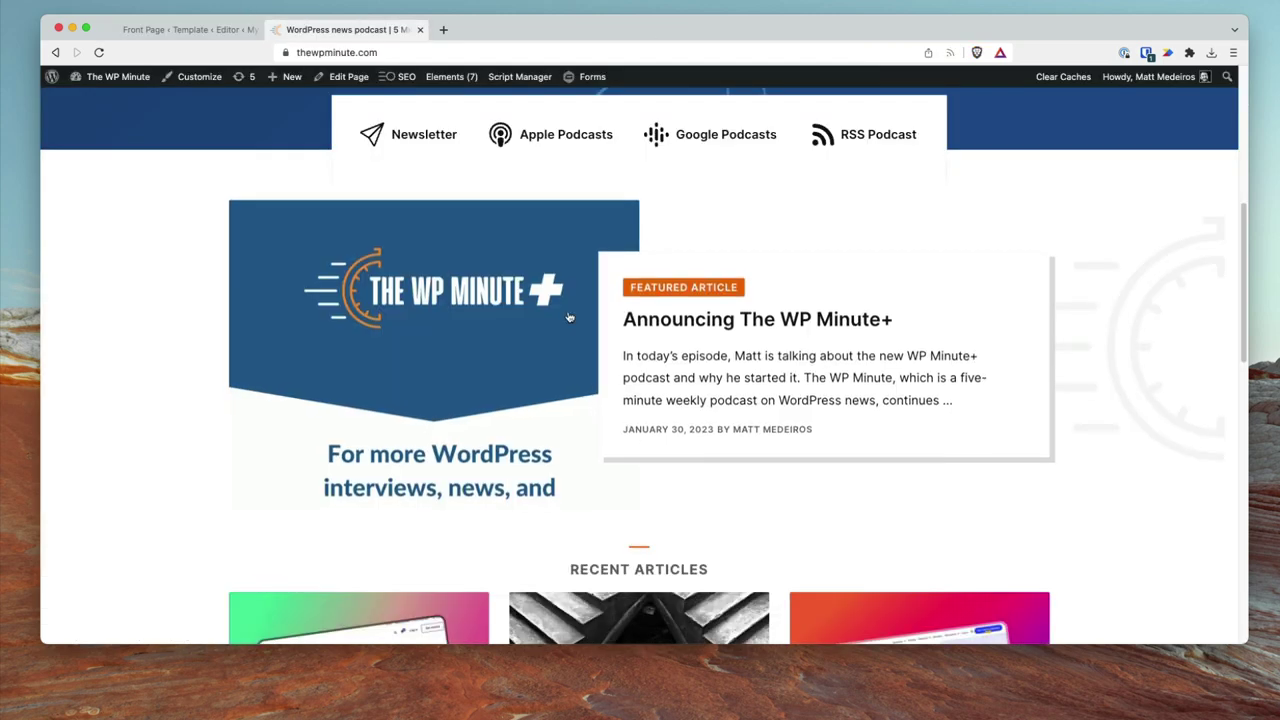
{"action": "left_click", "coordinate": [197, 33]}
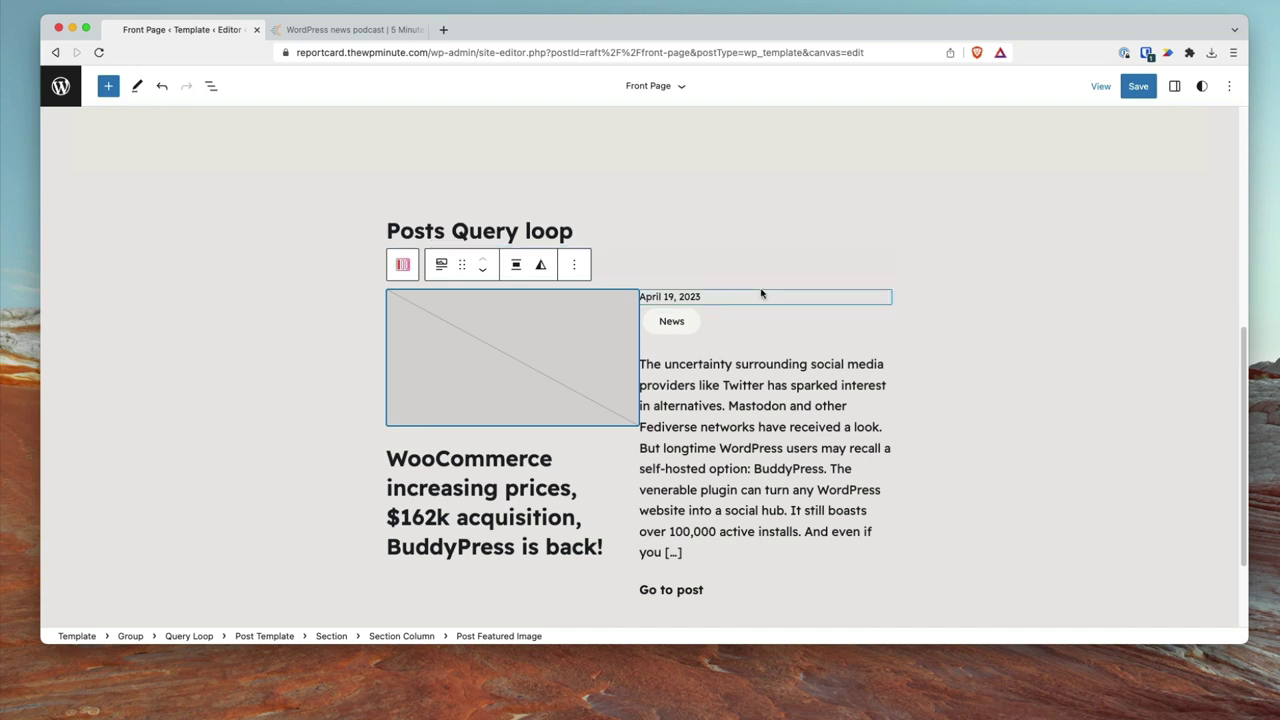
Open the two-column Section's style settings, try extra padding around it and return the padding to 0 px
{"action": "left_click", "coordinate": [625, 446]}
{"action": "left_click", "coordinate": [625, 441]}
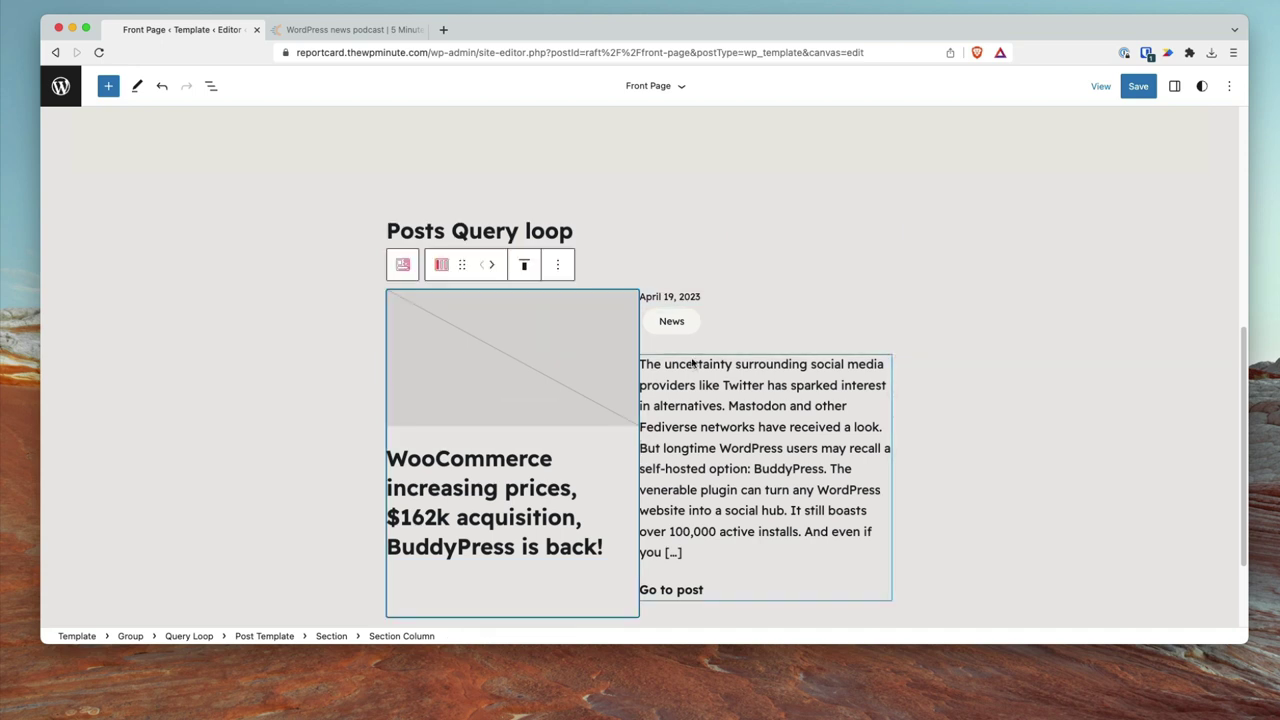
{"action": "left_click", "coordinate": [408, 268]}
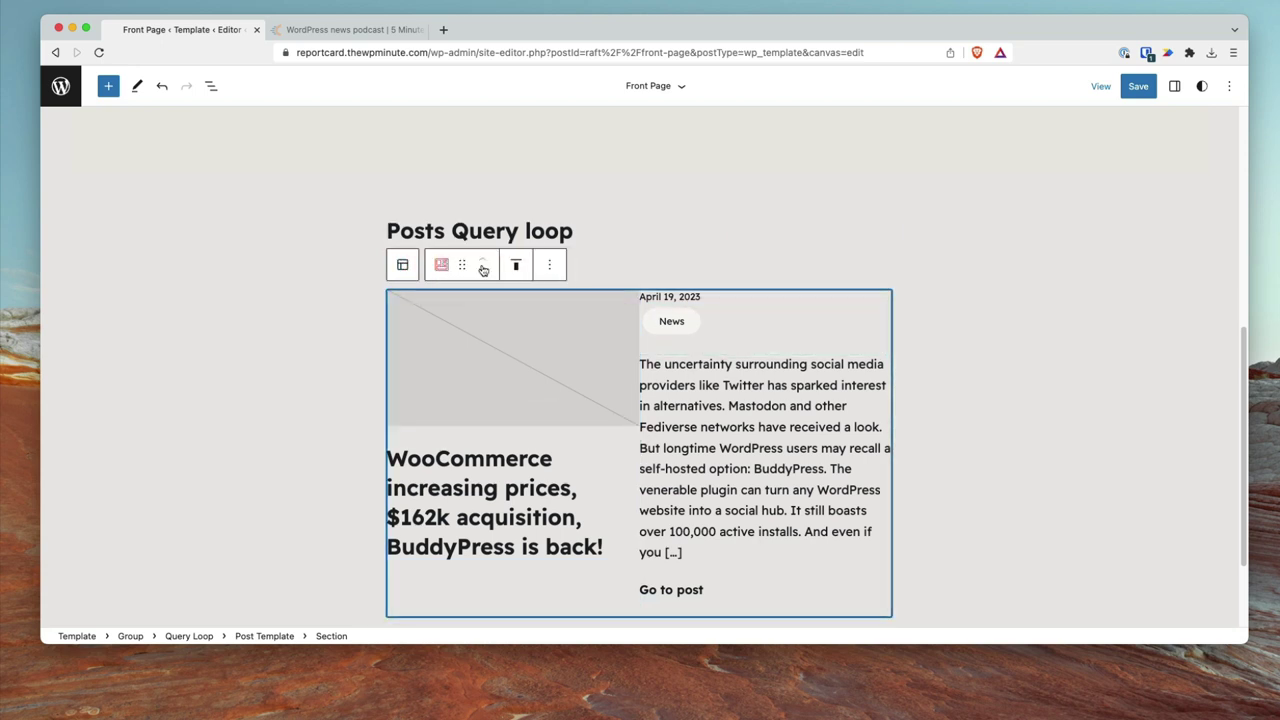
{"action": "left_click", "coordinate": [1176, 88]}
{"action": "left_click", "coordinate": [1096, 428]}
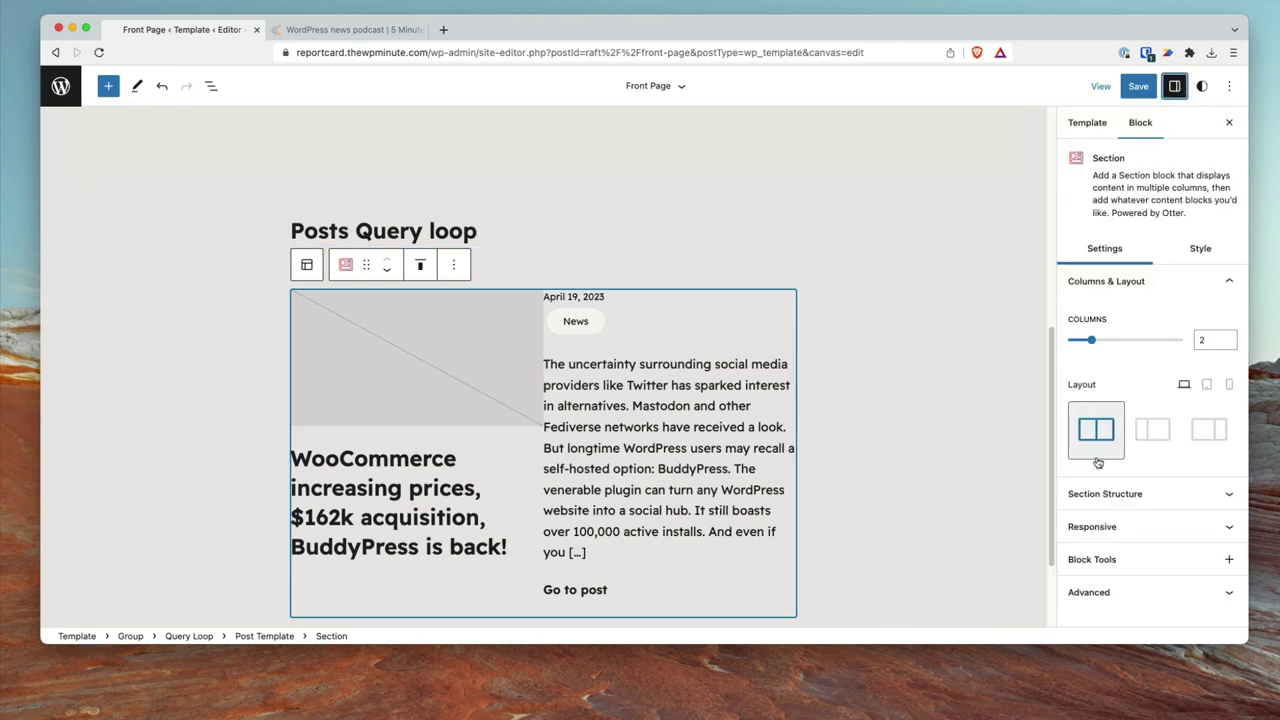
{"action": "left_click", "coordinate": [1197, 250]}
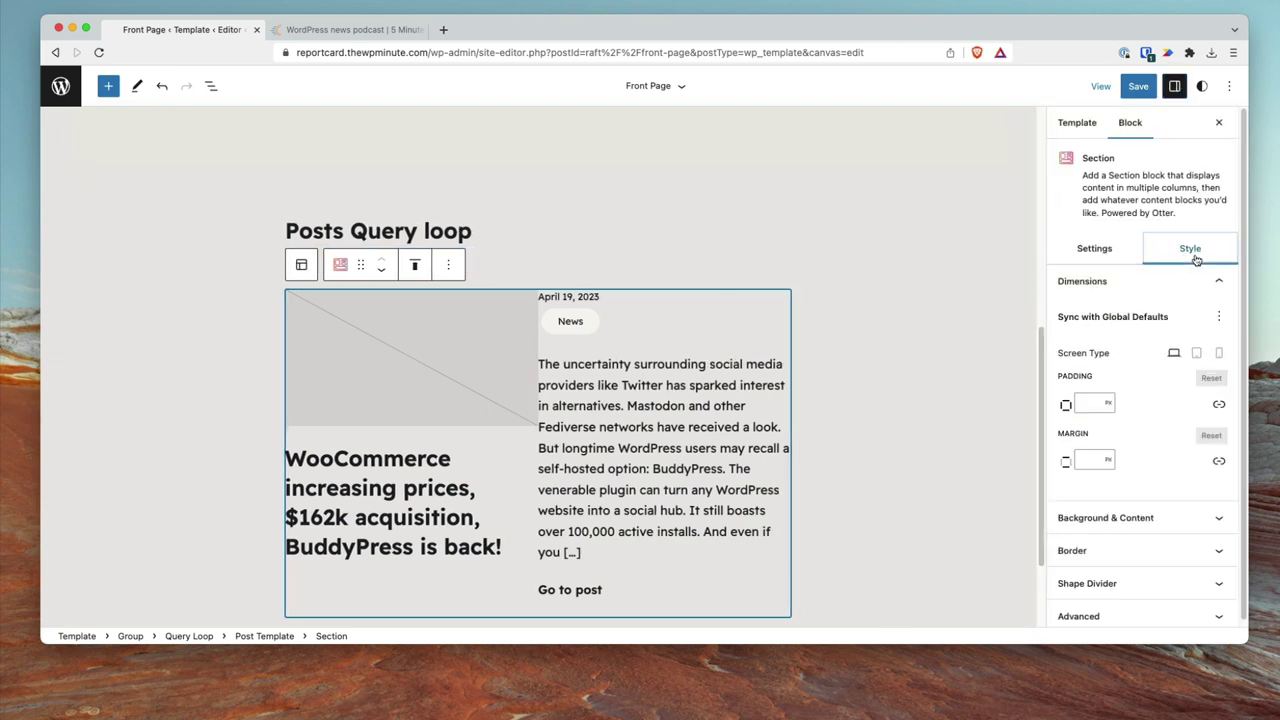
{"action": "left_click", "coordinate": [1100, 404]}
{"action": "type", "text": "11"}
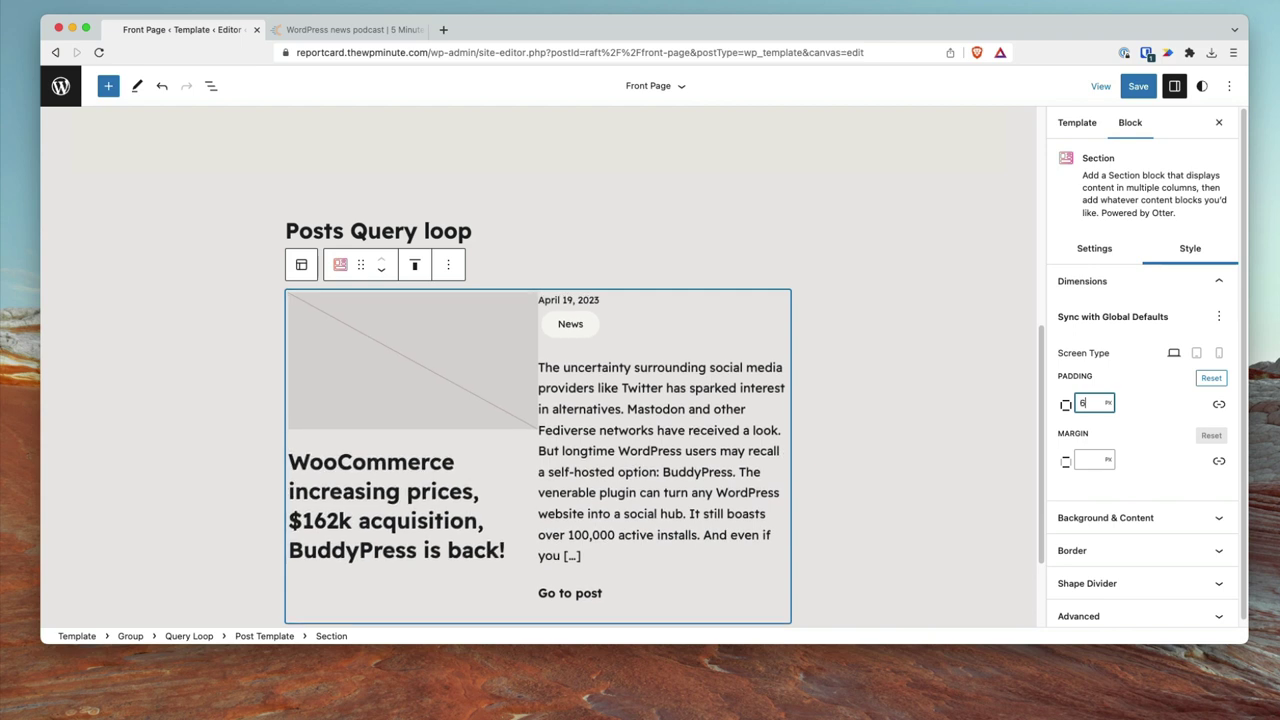
{"action": "key", "text": "Down"}
{"action": "key", "text": "Down"}
{"action": "key", "text": "Down"}
{"action": "key", "text": "Down"}
{"action": "key", "text": "Down"}
{"action": "key", "text": "Down"}
{"action": "key", "text": "Down"}
{"action": "key", "text": "Down"}
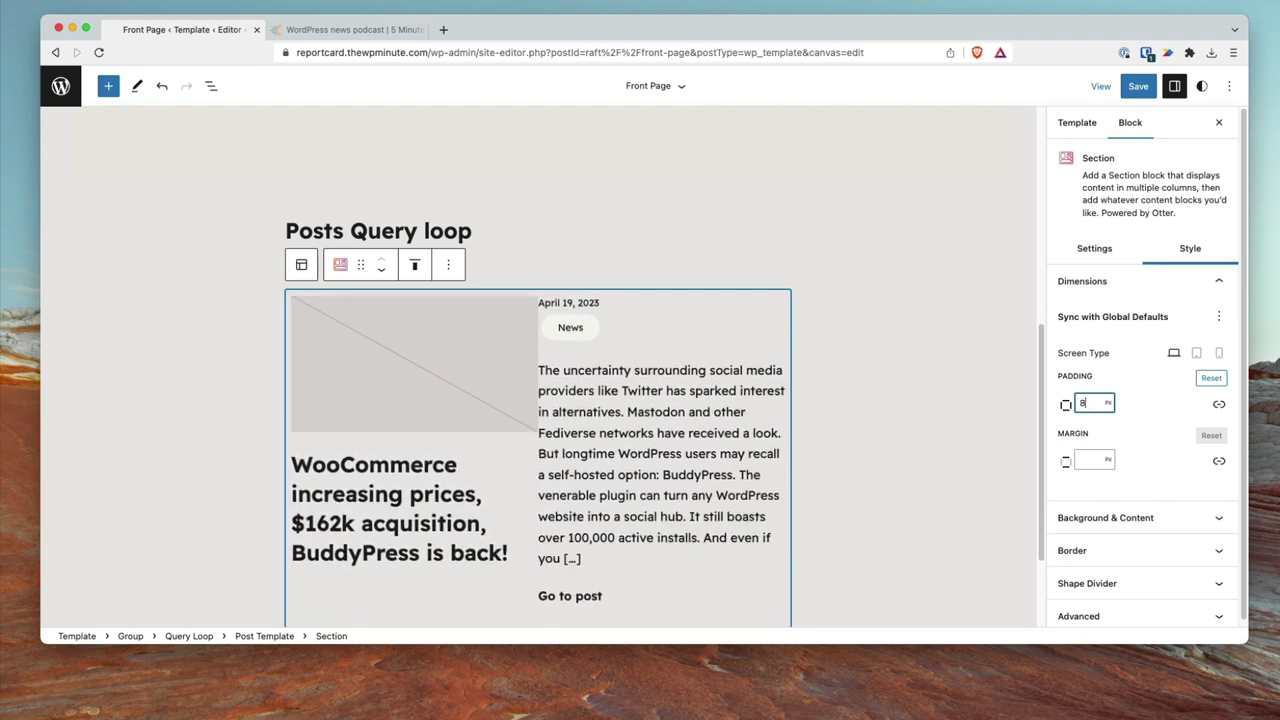
{"action": "key", "text": "Down"}
{"action": "key", "text": "Down"}
{"action": "key", "text": "Down"}
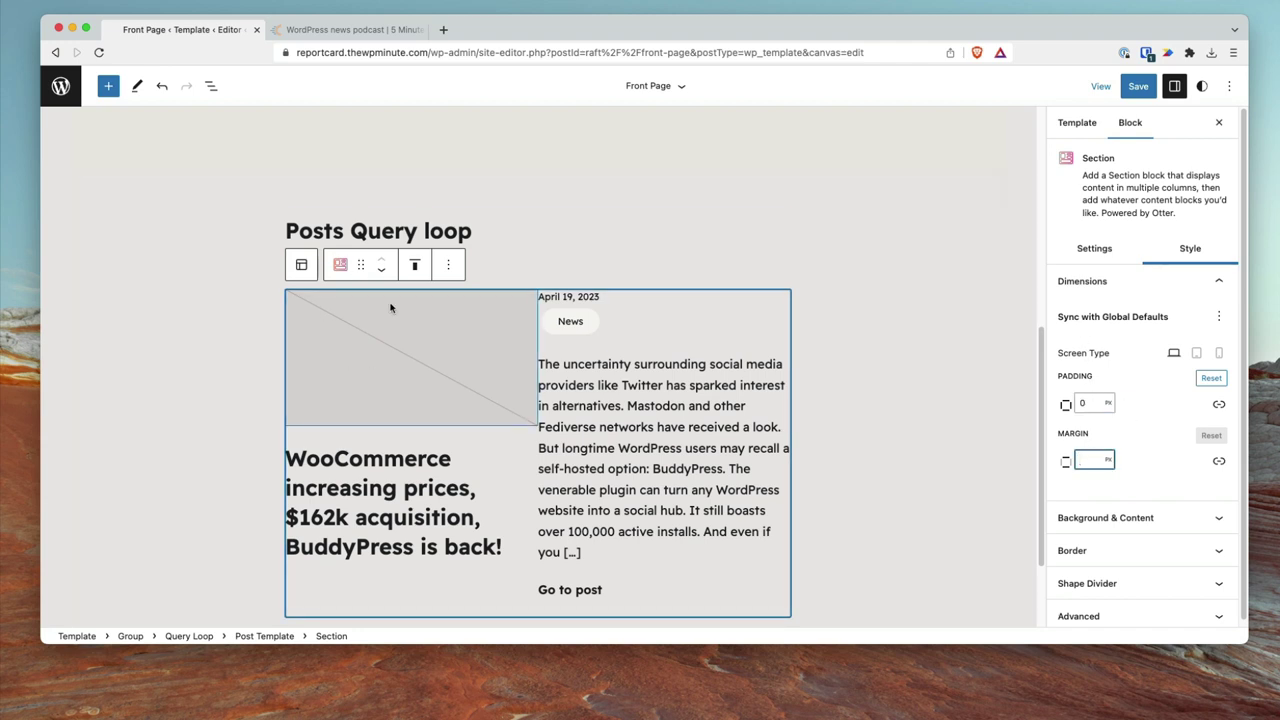
Select the first Section Column inside the Post Template's Section and set its column width to 40
{"action": "left_click", "coordinate": [211, 86]}
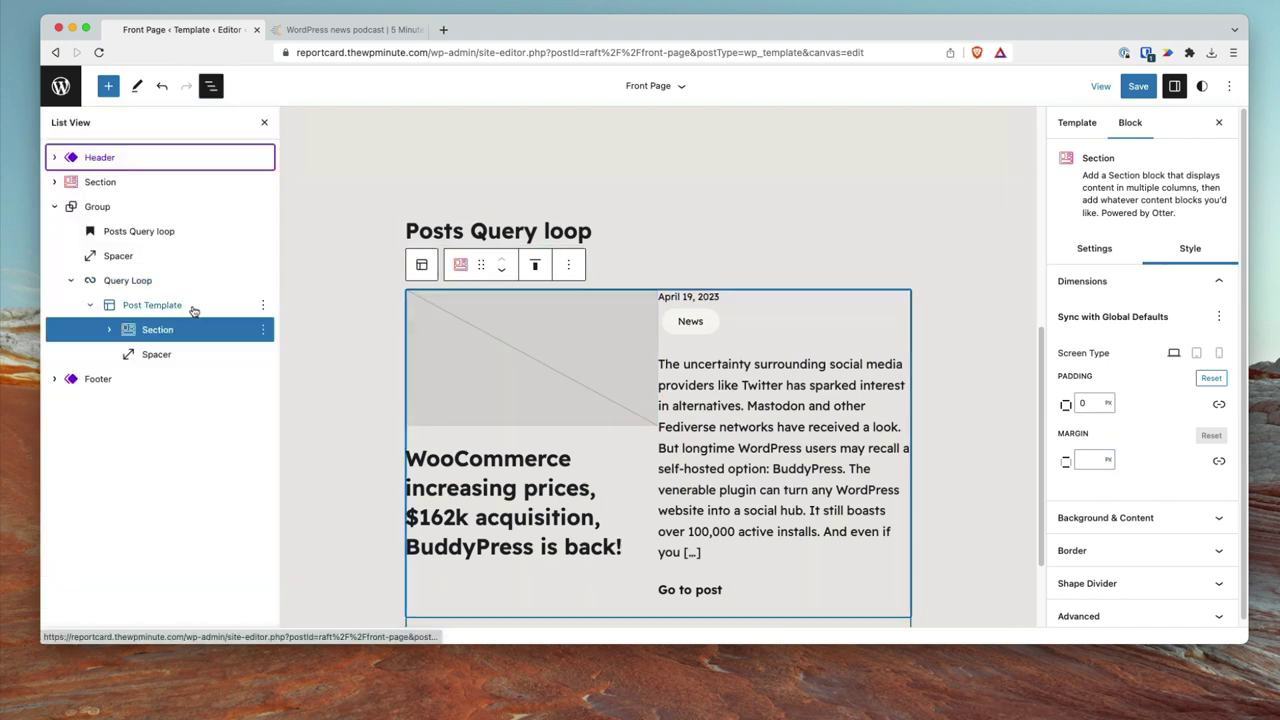
{"action": "left_click", "coordinate": [171, 329]}
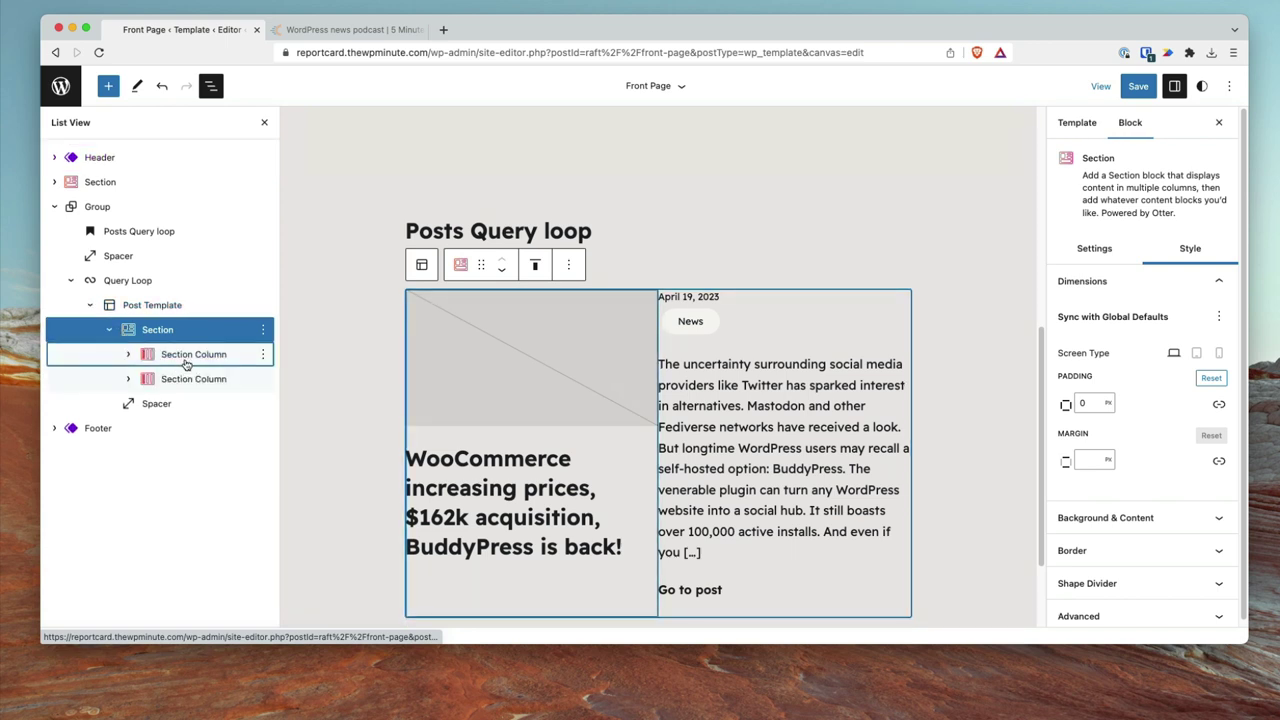
{"action": "left_click", "coordinate": [214, 356]}
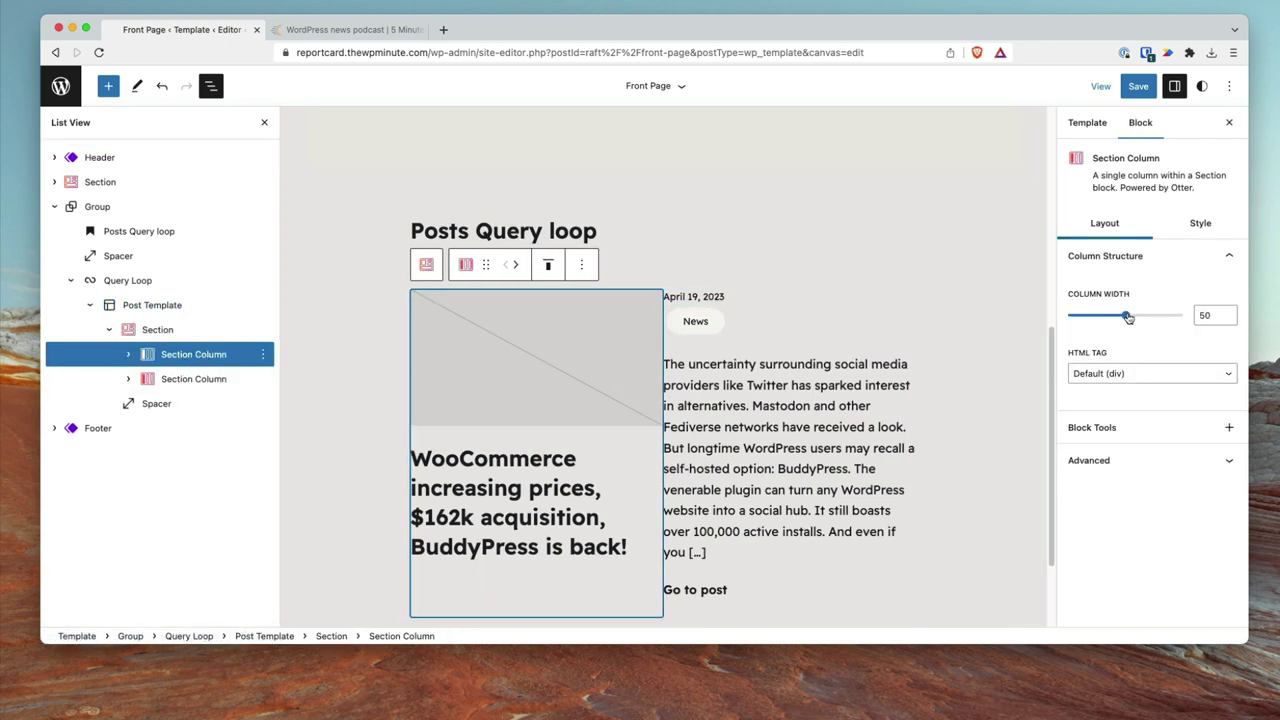
{"action": "left_click_drag", "start_coordinate": [1126, 318], "coordinate": [1116, 320]}
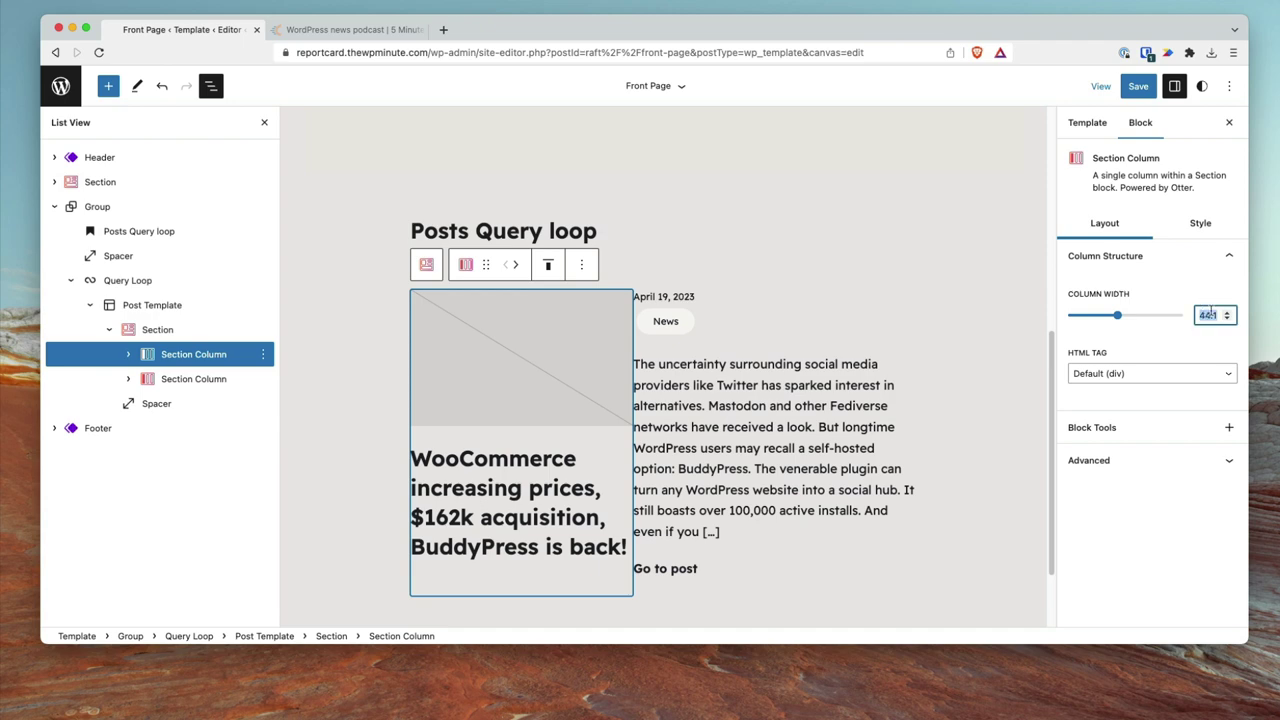
{"action": "type", "text": "40"}
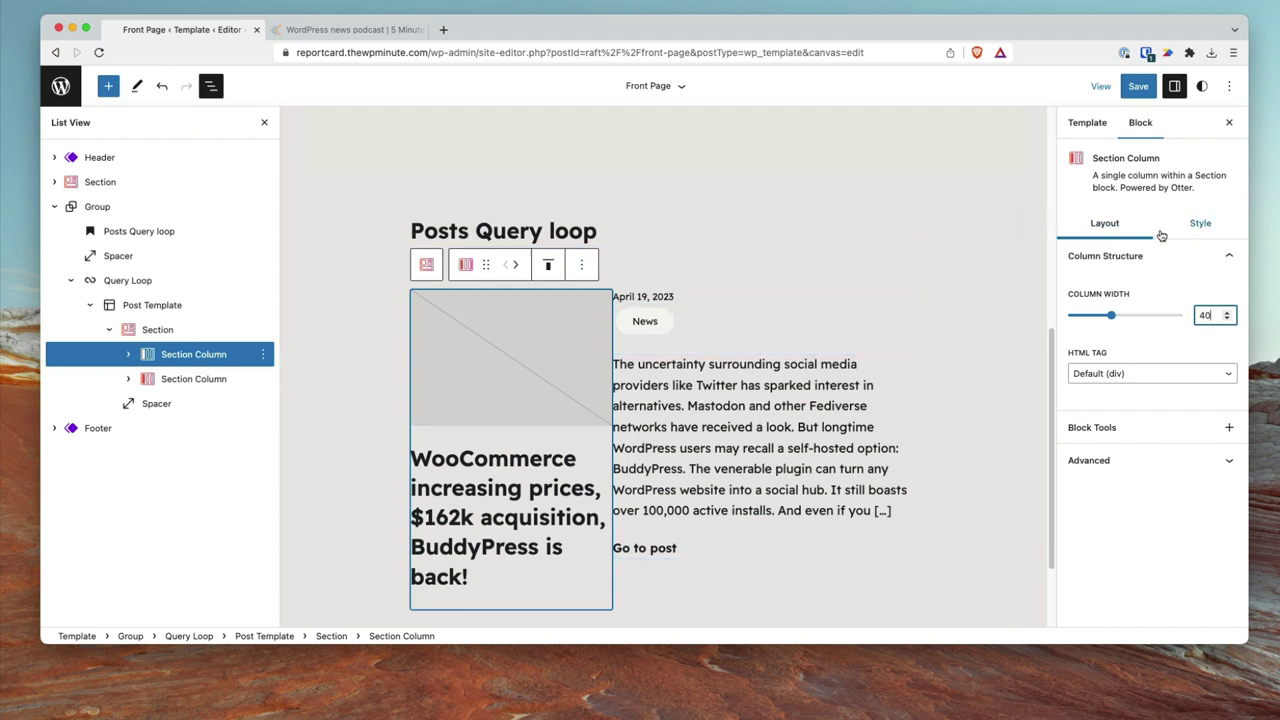
Set the first Section Column's margin to 20 px
{"action": "left_click", "coordinate": [1198, 224]}
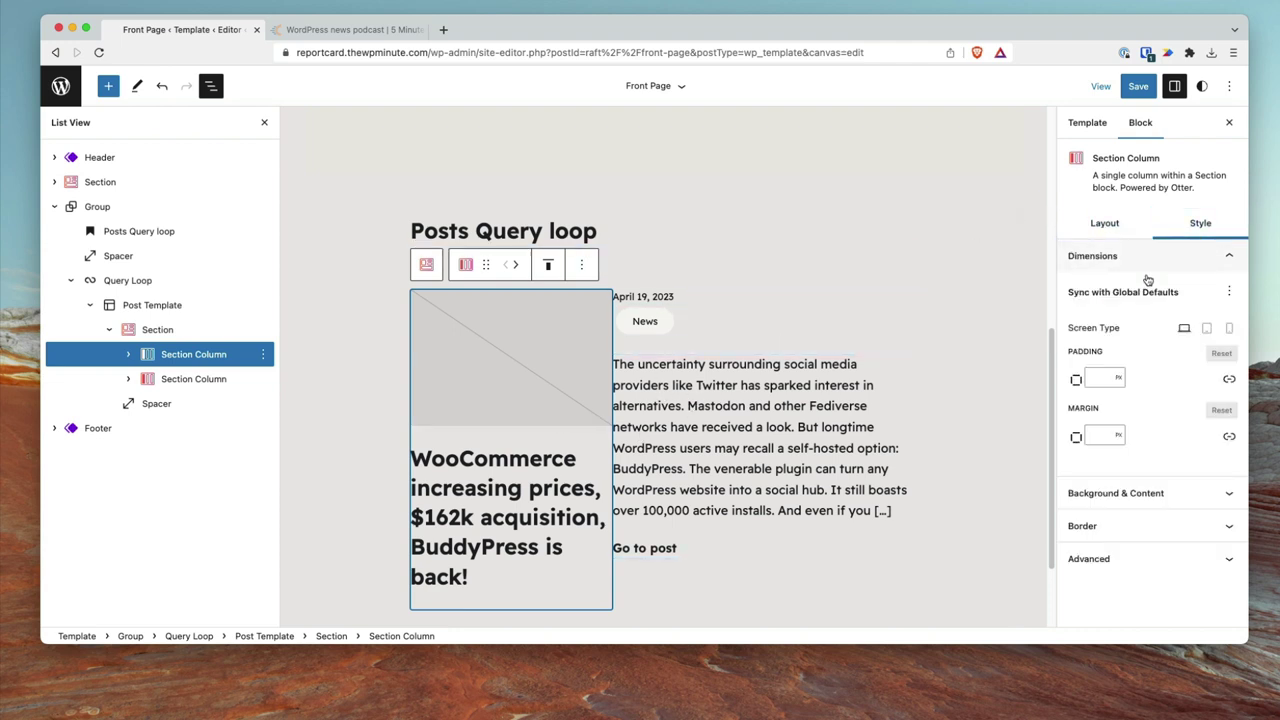
{"action": "left_click", "coordinate": [1108, 436]}
{"action": "type", "text": "12"}
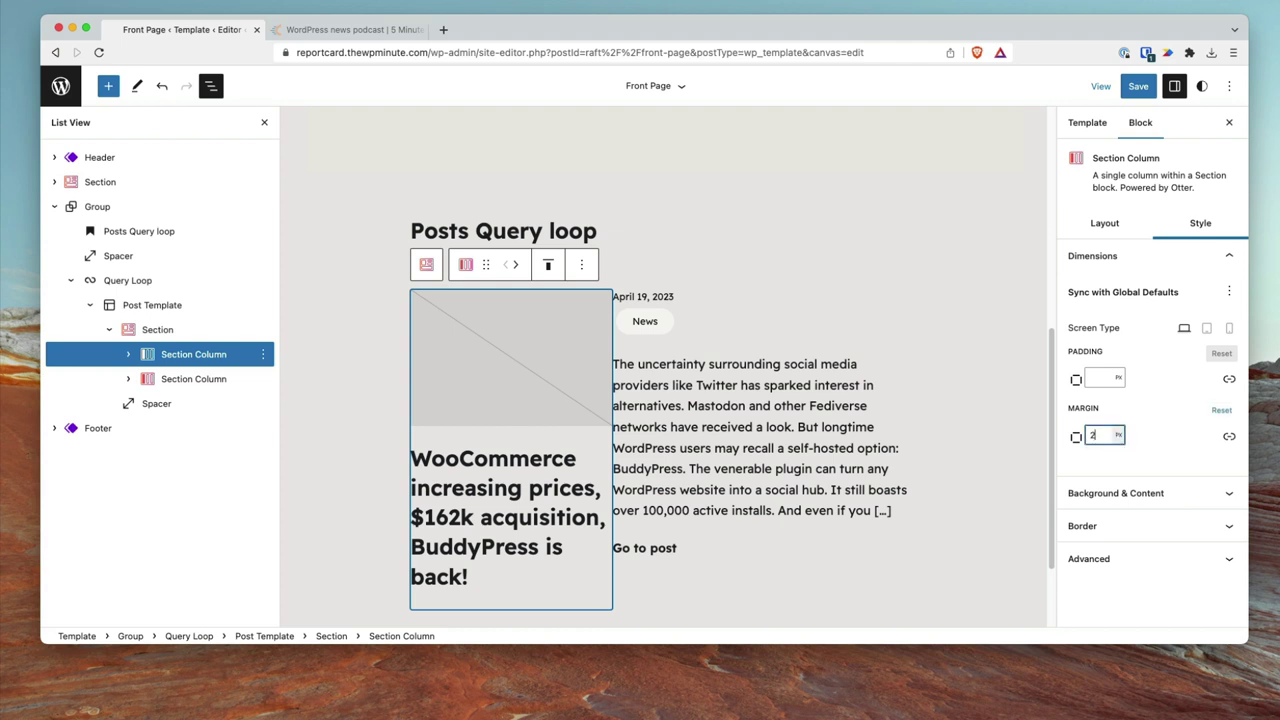
{"action": "key", "text": "Up"}
{"action": "key", "text": "Up"}
{"action": "key", "text": "Up"}
{"action": "key", "text": "Up"}
{"action": "key", "text": "Up"}
{"action": "key", "text": "Up"}
{"action": "key", "text": "Up"}
{"action": "key", "text": "Up"}
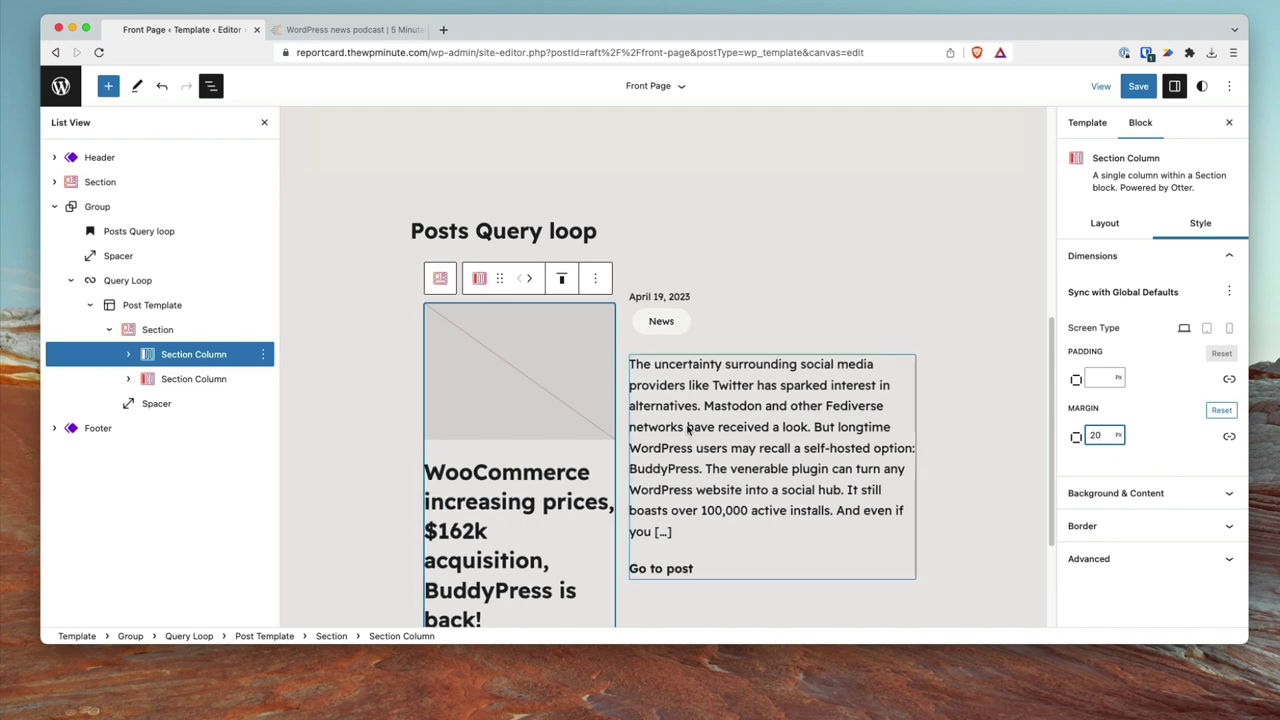
Increase the second Section Column's margin until its spacing matches the first column's
{"action": "left_click", "coordinate": [214, 379]}
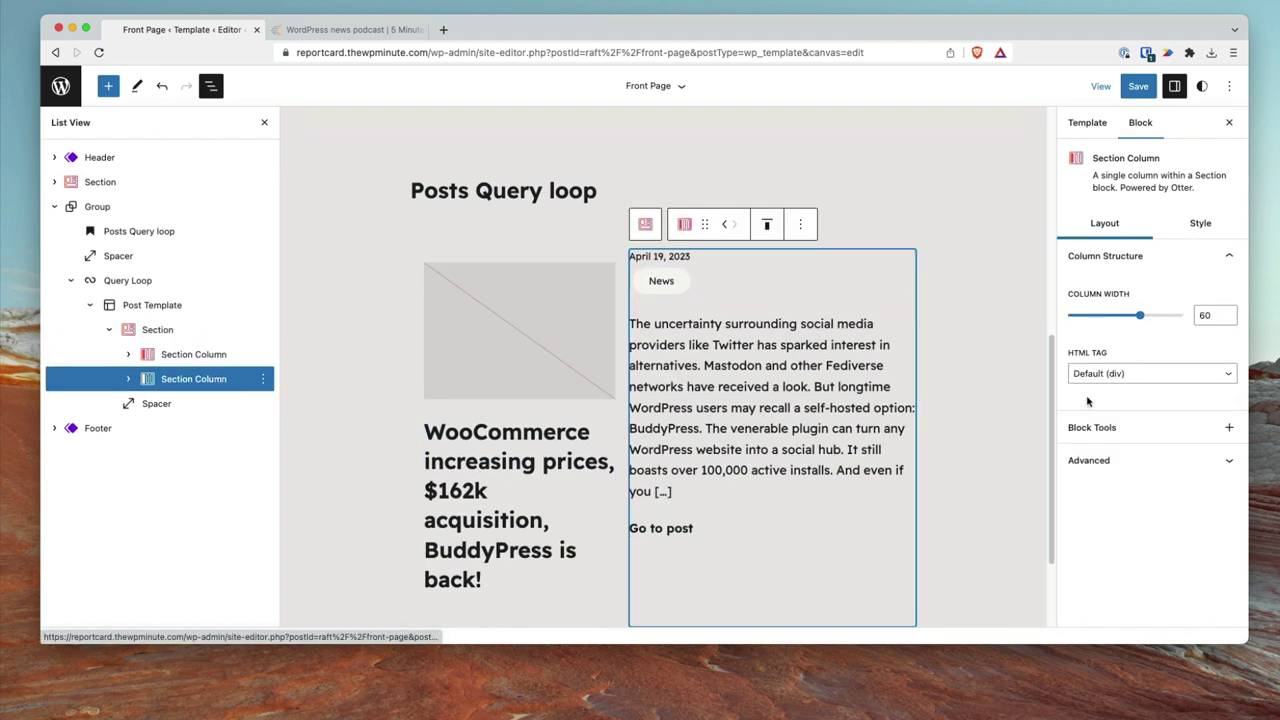
{"action": "left_click", "coordinate": [1200, 223]}
{"action": "left_click", "coordinate": [1105, 434]}
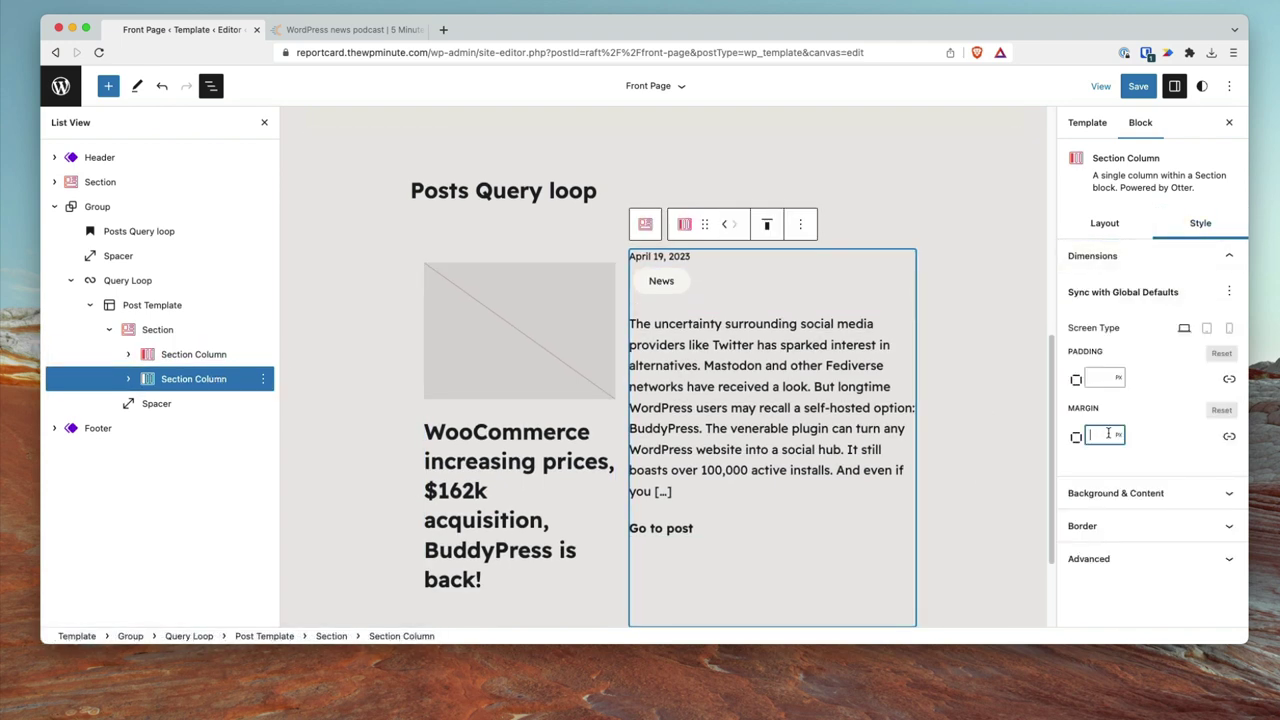
{"action": "type", "text": "10"}
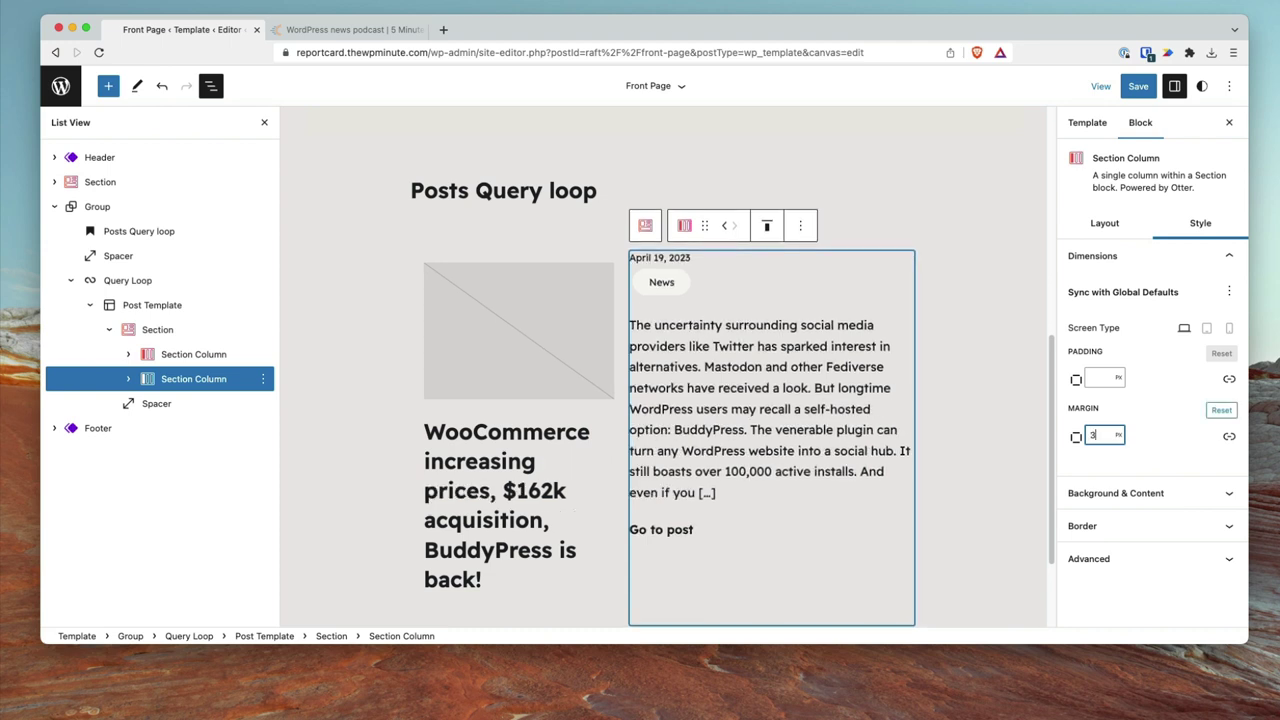
{"action": "key", "text": "Up"}
{"action": "key", "text": "Up"}
{"action": "key", "text": "Up"}
{"action": "key", "text": "Up"}
{"action": "key", "text": "Up"}
{"action": "key", "text": "Up"}
{"action": "key", "text": "Up"}
{"action": "key", "text": "Up"}
{"action": "key", "text": "Up"}
{"action": "key", "text": "Up"}
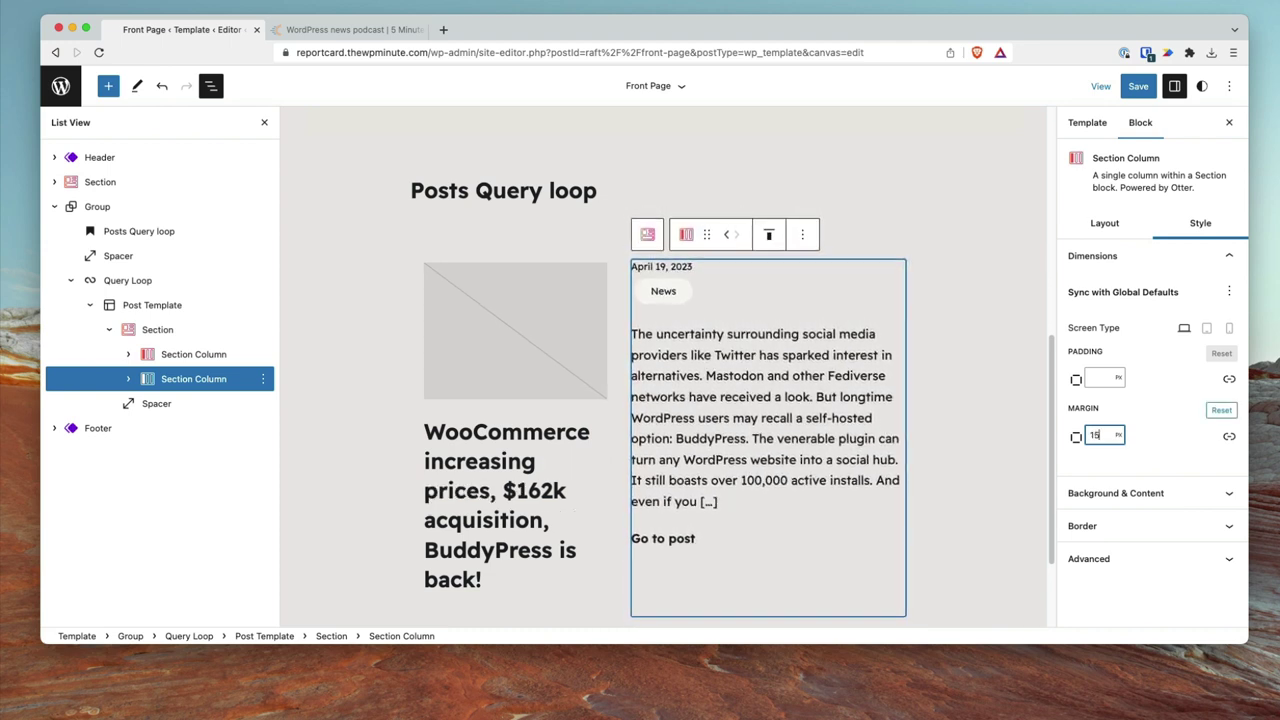
{"action": "left_click", "coordinate": [641, 225]}
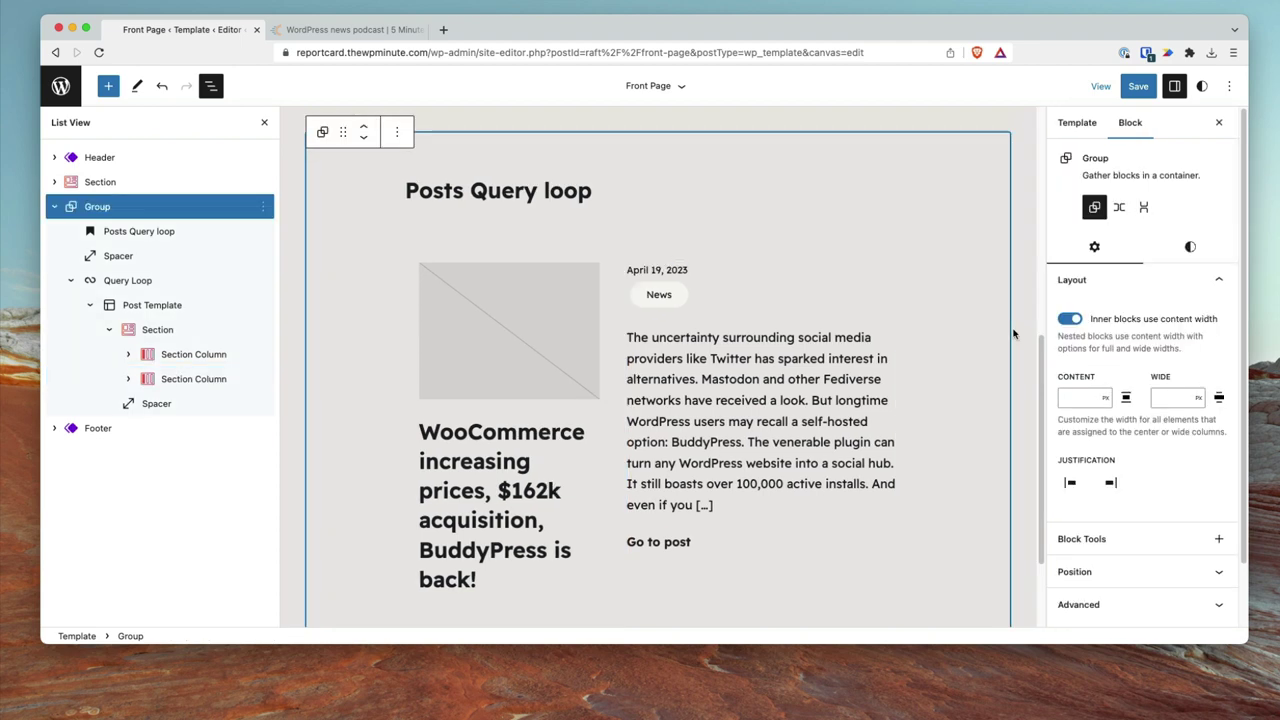
Set the Query Loop block's alignment to wide width
{"action": "left_click", "coordinate": [150, 283]}
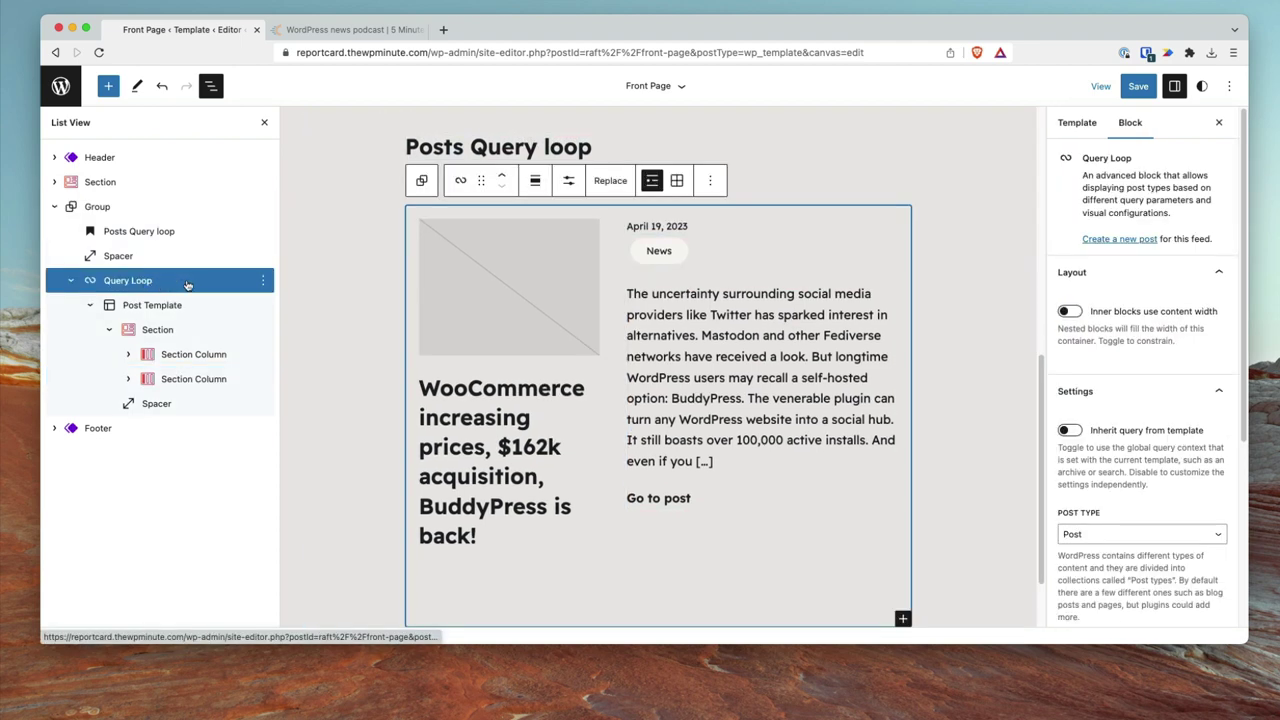
{"action": "left_click", "coordinate": [535, 180]}
{"action": "left_click", "coordinate": [578, 255]}
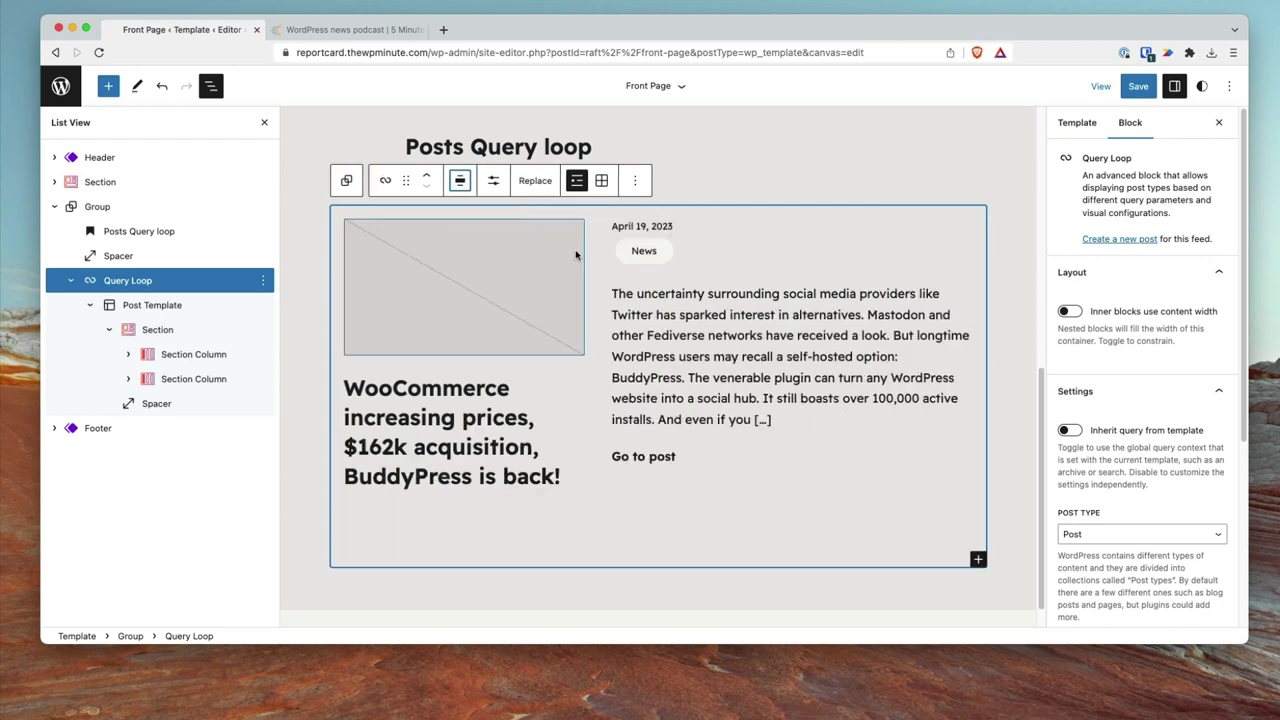
{"action": "left_click", "coordinate": [818, 132]}
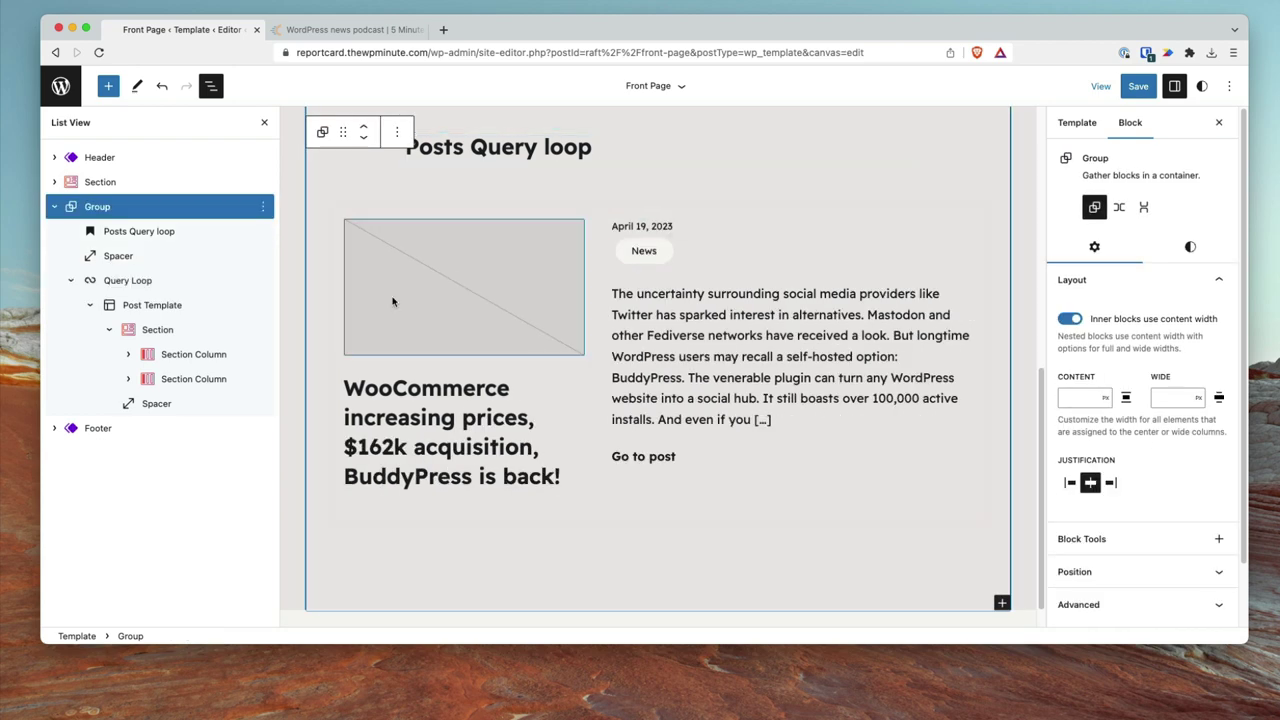
Replace the "Posts Query loop" heading above the Query Loop with the text "Featured article"
{"action": "left_click", "coordinate": [300, 277]}
{"action": "scroll", "coordinate": [300, 290], "scroll_direction": "up", "scroll_amount": 4}
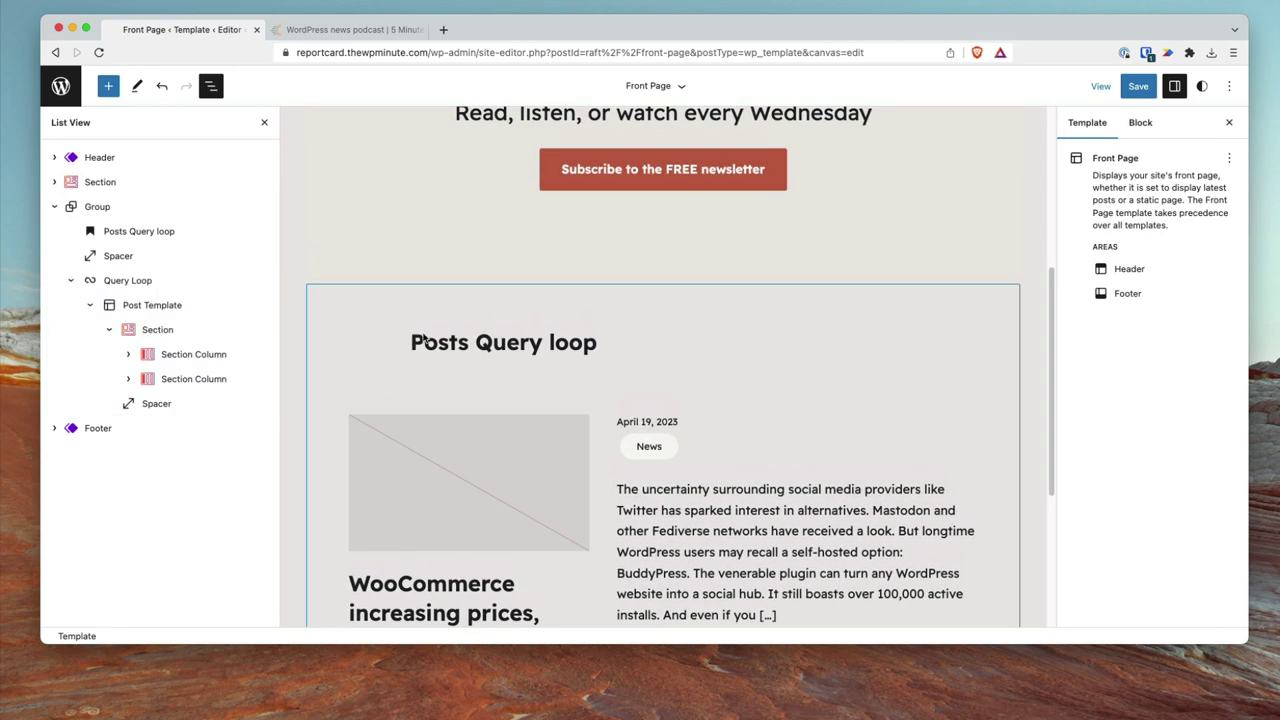
{"action": "left_click", "coordinate": [452, 345]}
{"action": "double_click", "coordinate": [452, 345]}
{"action": "triple_click", "coordinate": [452, 345]}
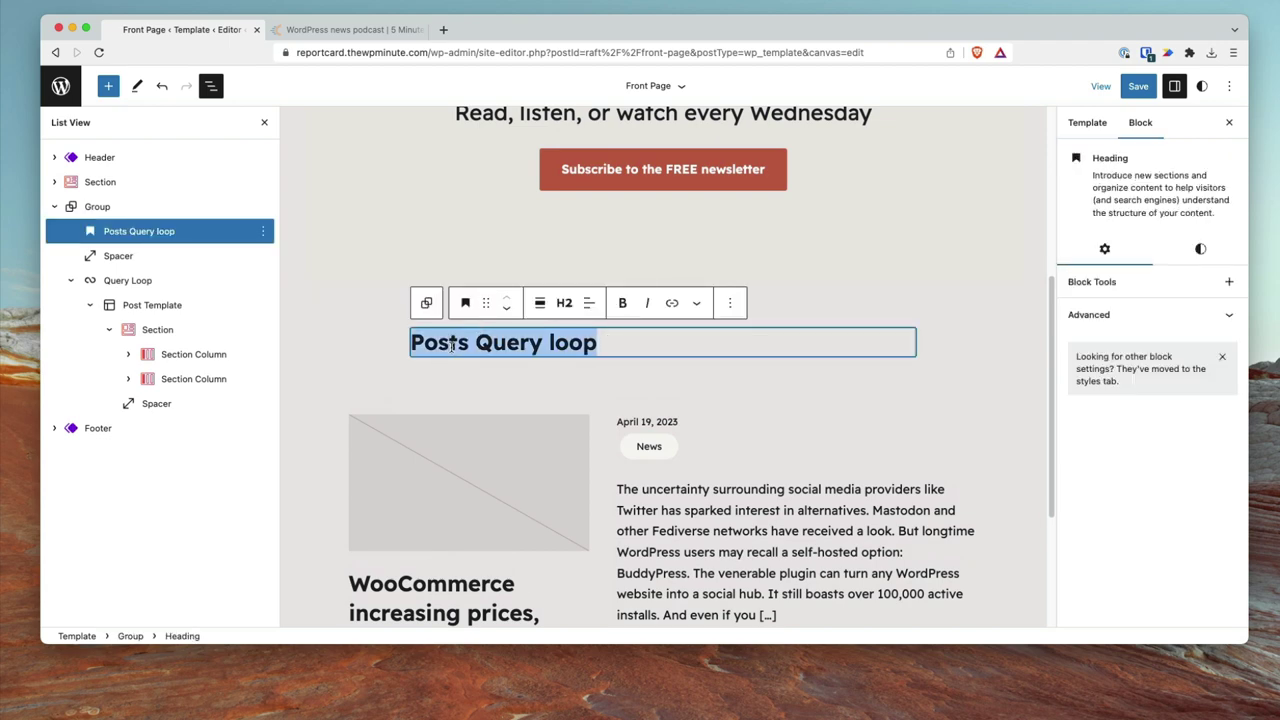
{"action": "type", "text": "Featured article"}
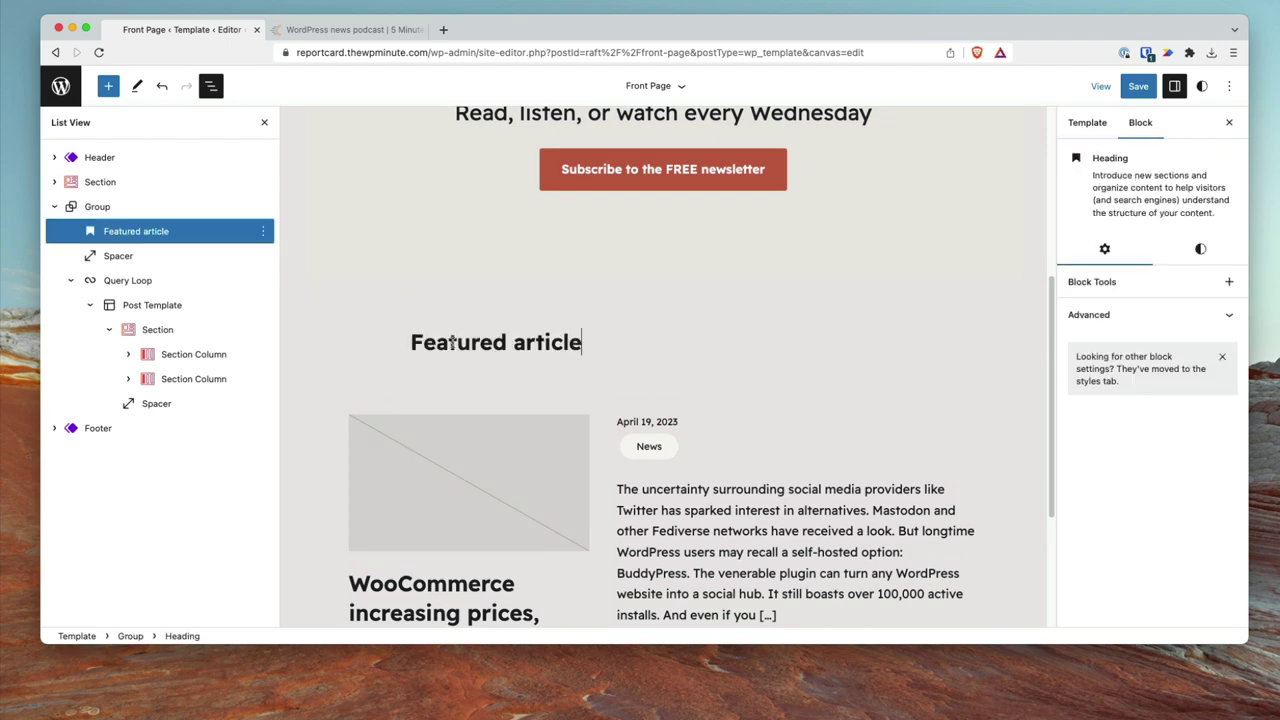
Compare the Front Page template's hero and featured article section with the featured article block on the live WP Minute home page
{"action": "key", "text": "ctrl+Tab"}
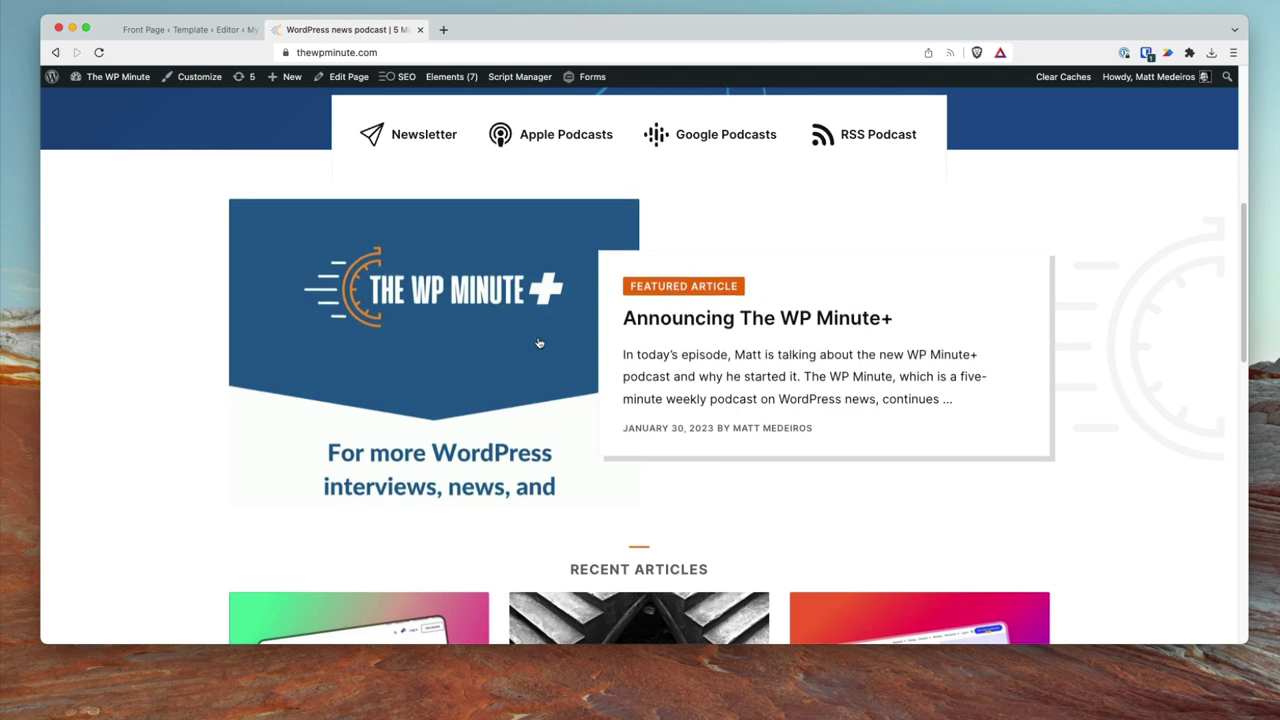
{"action": "left_click", "coordinate": [189, 29]}
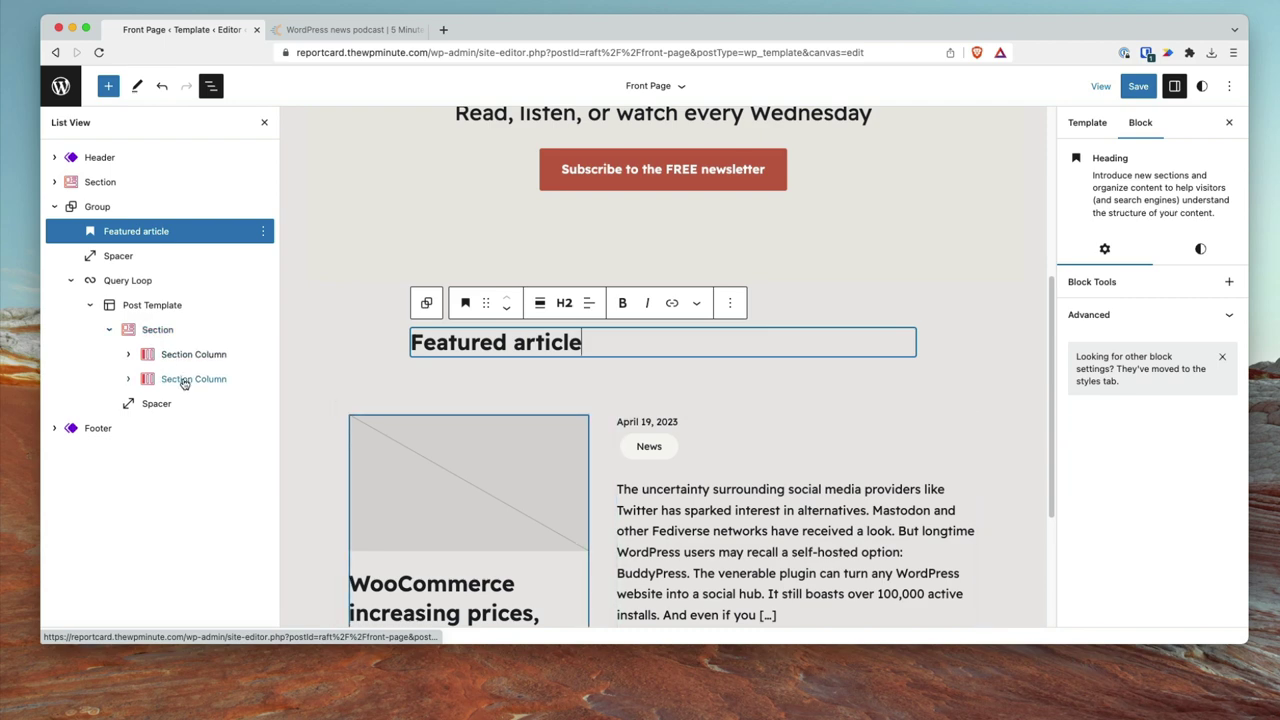
{"action": "scroll", "coordinate": [297, 403], "scroll_direction": "down", "scroll_amount": 5}
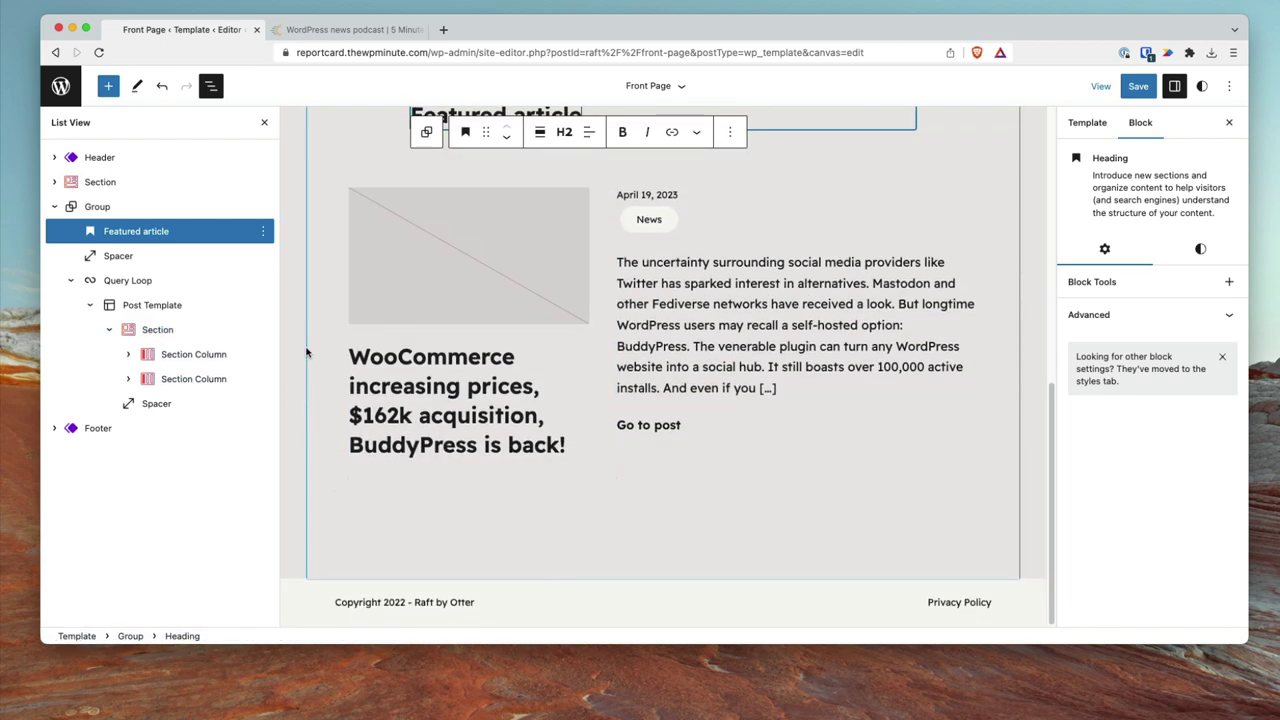
{"action": "left_click", "coordinate": [307, 352]}
{"action": "scroll", "coordinate": [297, 358], "scroll_direction": "up", "scroll_amount": 4}
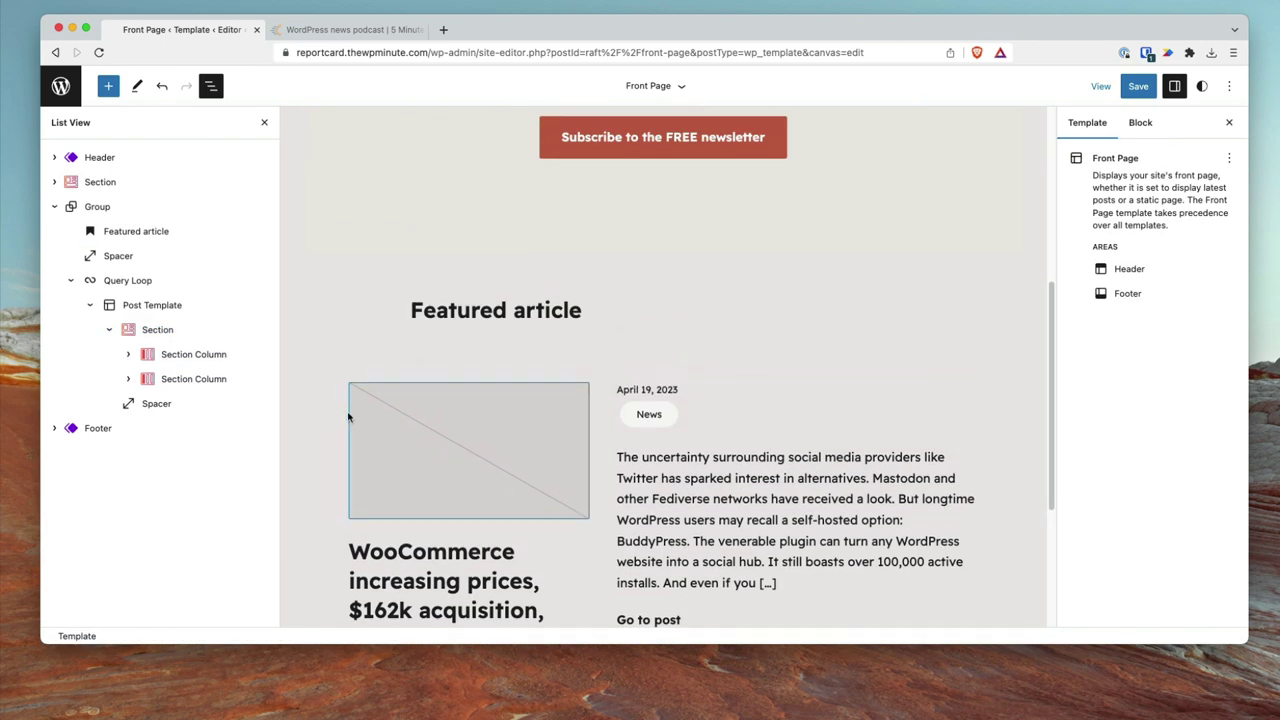
{"action": "scroll", "coordinate": [365, 415], "scroll_direction": "down", "scroll_amount": 1}
{"action": "scroll", "coordinate": [507, 445], "scroll_direction": "down", "scroll_amount": 1}
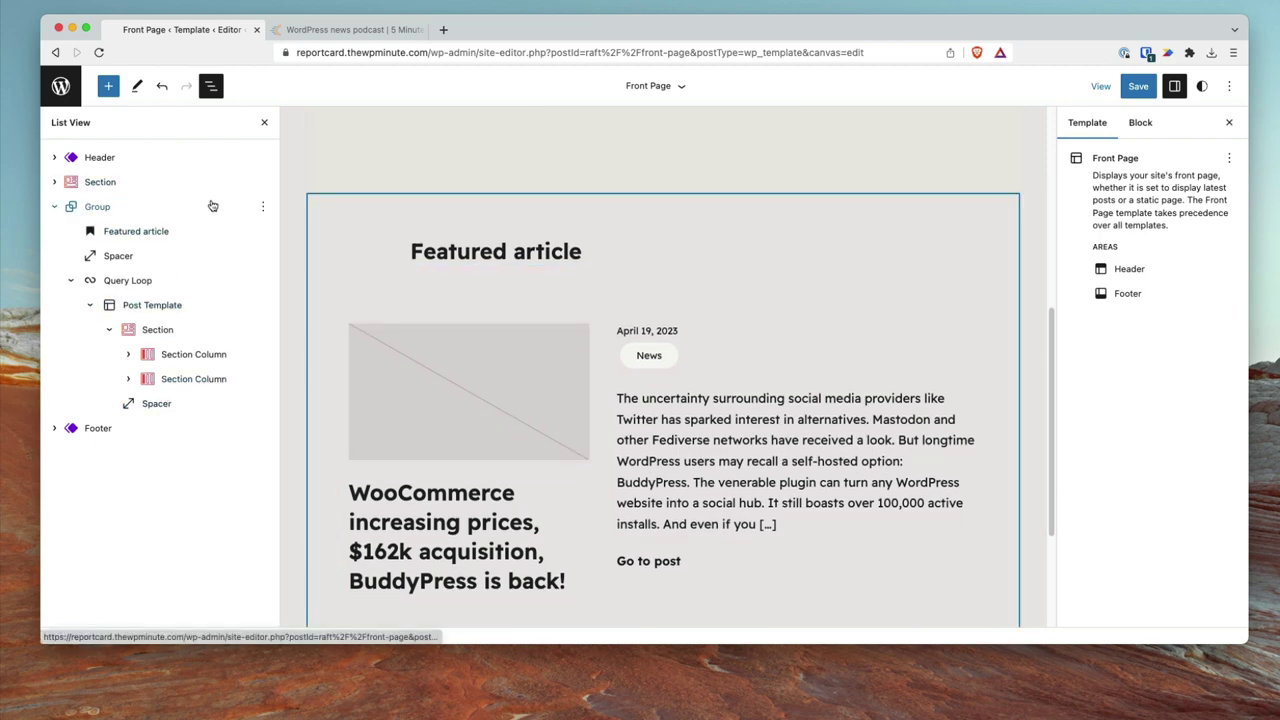
{"action": "scroll", "coordinate": [880, 390], "scroll_direction": "down", "scroll_amount": 4}
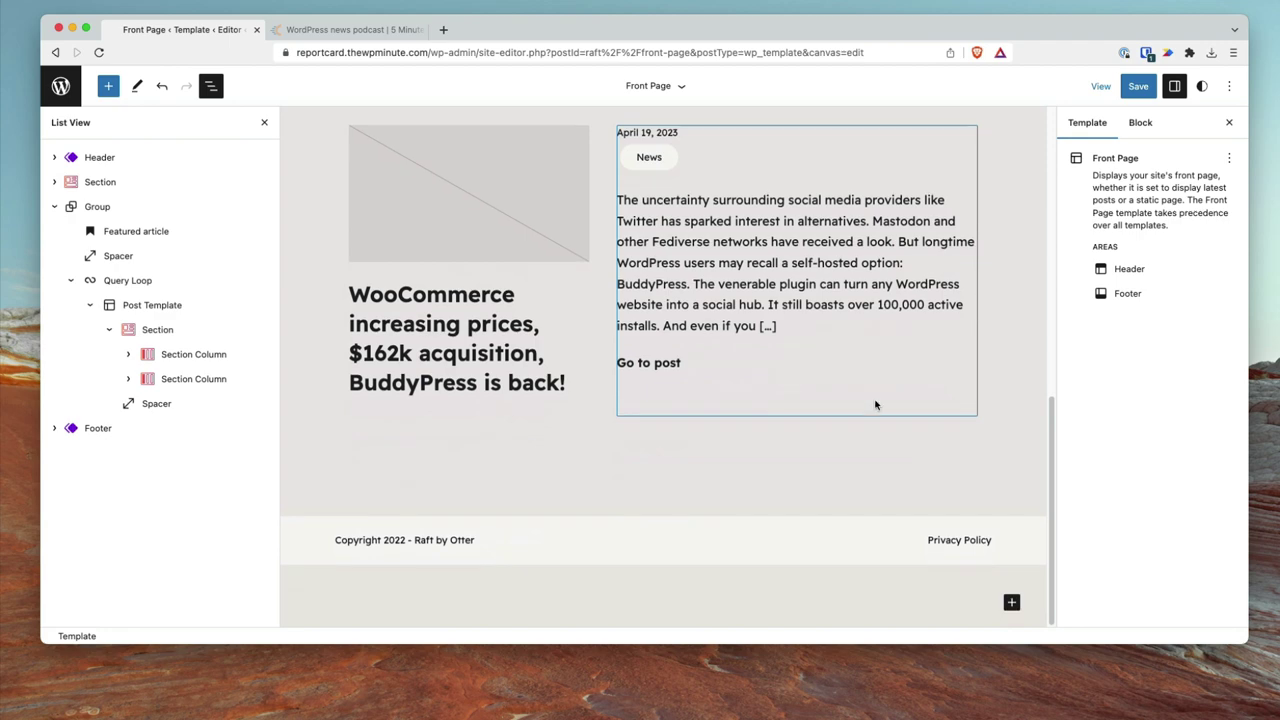
{"action": "scroll", "coordinate": [876, 405], "scroll_direction": "up", "scroll_amount": 10}
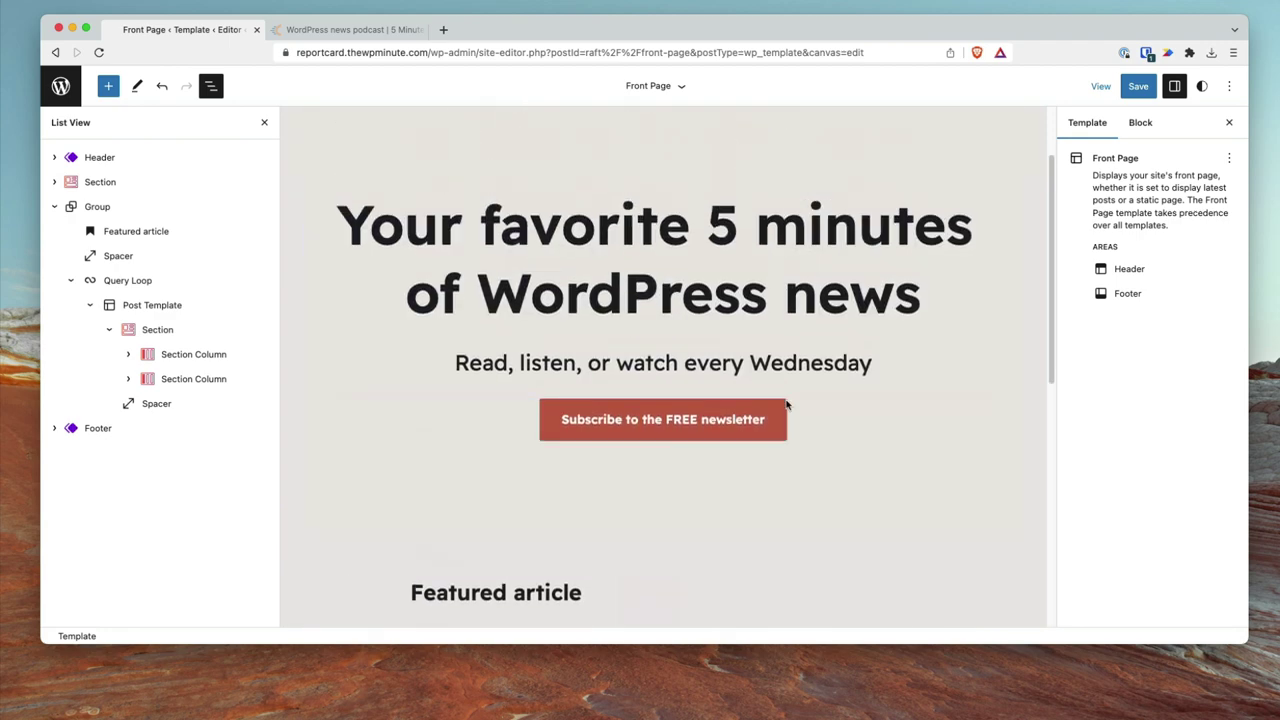
{"action": "scroll", "coordinate": [786, 405], "scroll_direction": "down", "scroll_amount": 12}
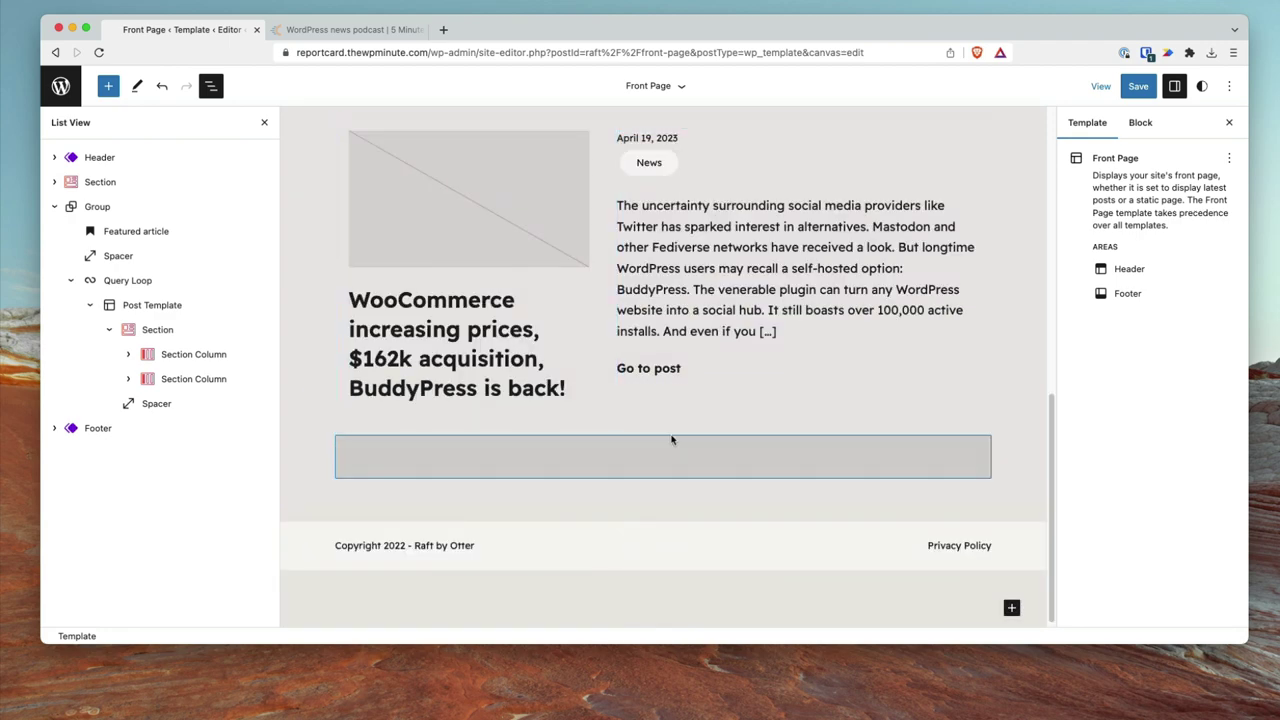
{"action": "scroll", "coordinate": [671, 440], "scroll_direction": "up", "scroll_amount": 5}
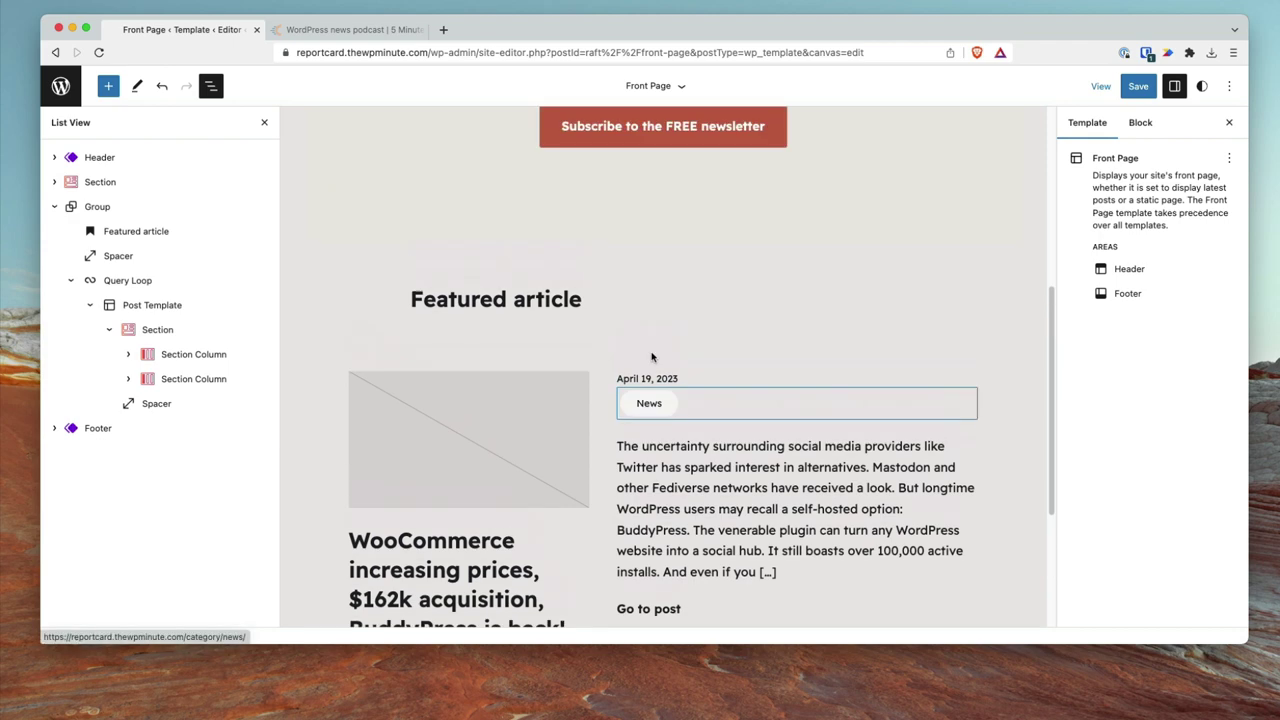
{"action": "scroll", "coordinate": [652, 357], "scroll_direction": "up", "scroll_amount": 3}
Examine the sections below the featured article on the live WP Minute home page, down to its footer
{"action": "left_click", "coordinate": [400, 29]}
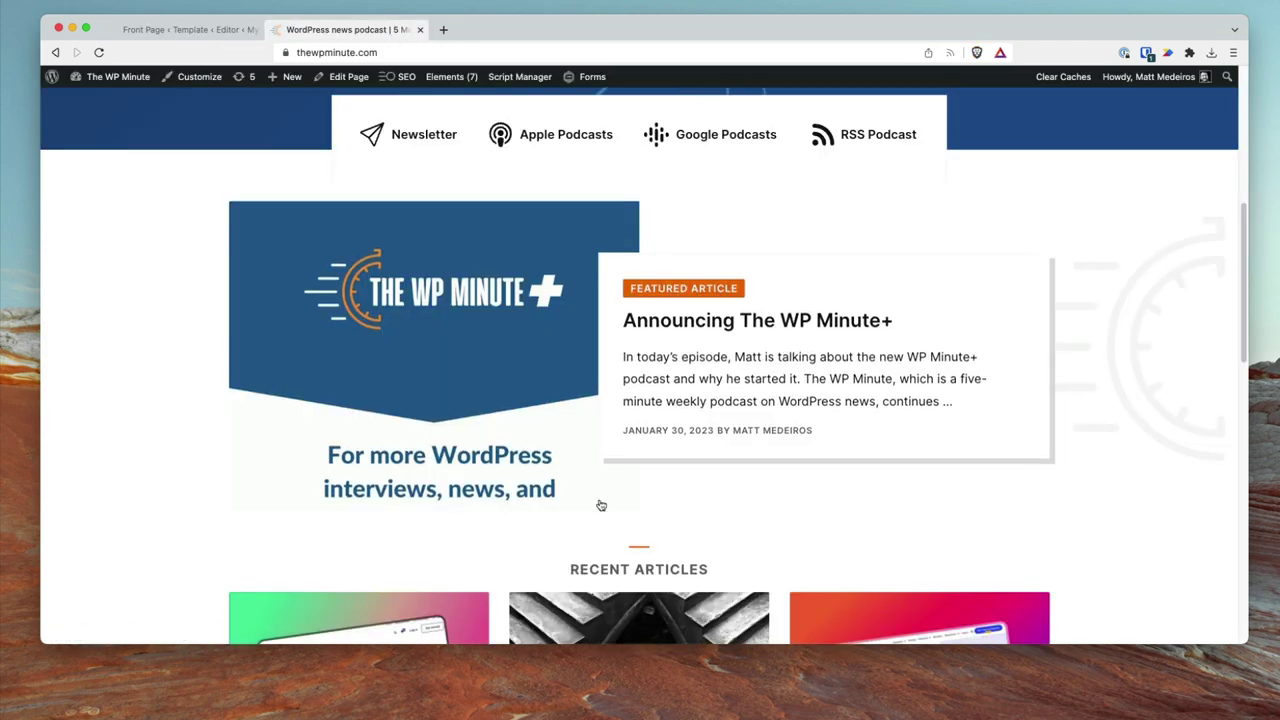
{"action": "scroll", "coordinate": [601, 505], "scroll_direction": "down", "scroll_amount": 10}
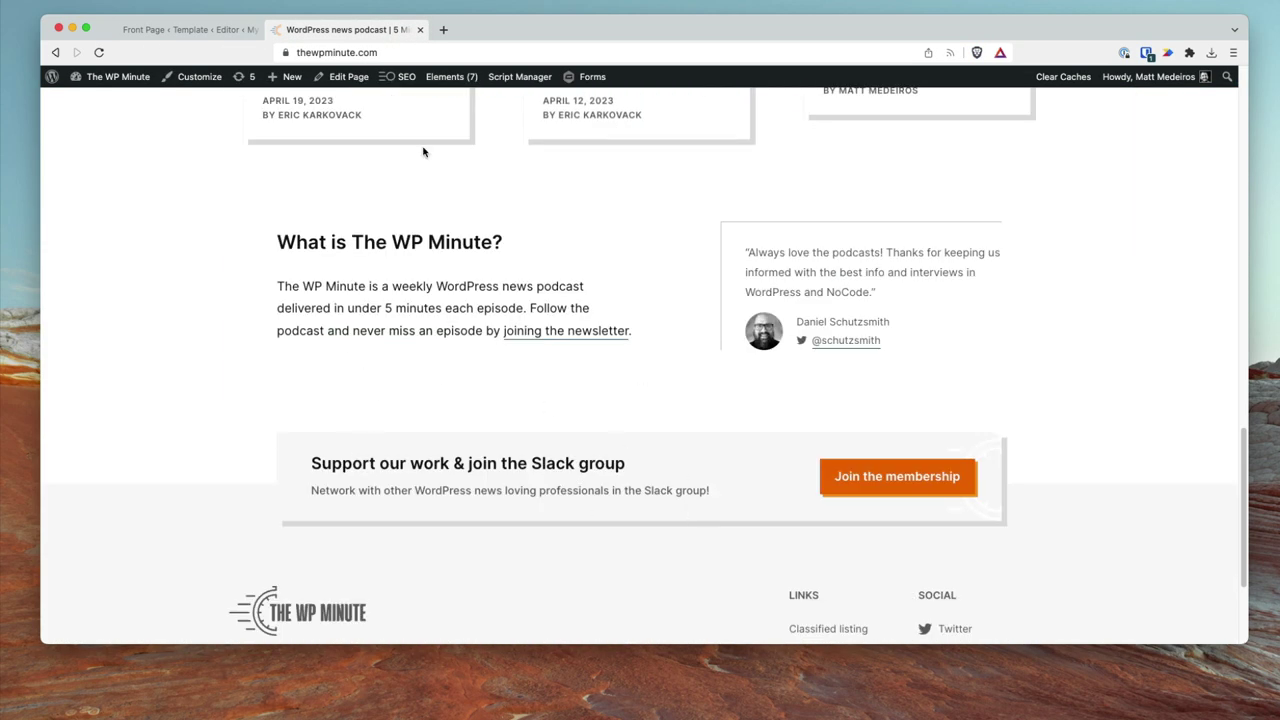
{"action": "left_click", "coordinate": [205, 30]}
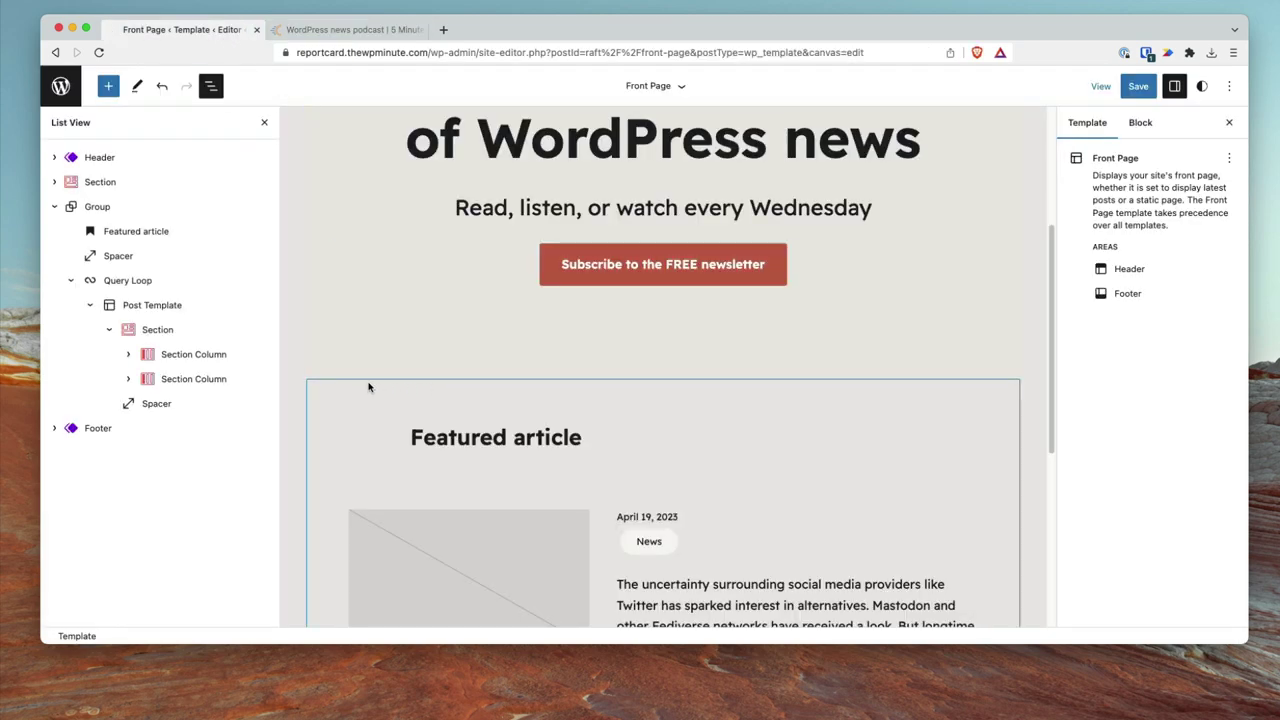
Hide the block List View and review the Front Page template from the header to the featured article section
{"action": "scroll", "coordinate": [323, 391], "scroll_direction": "up", "scroll_amount": 5}
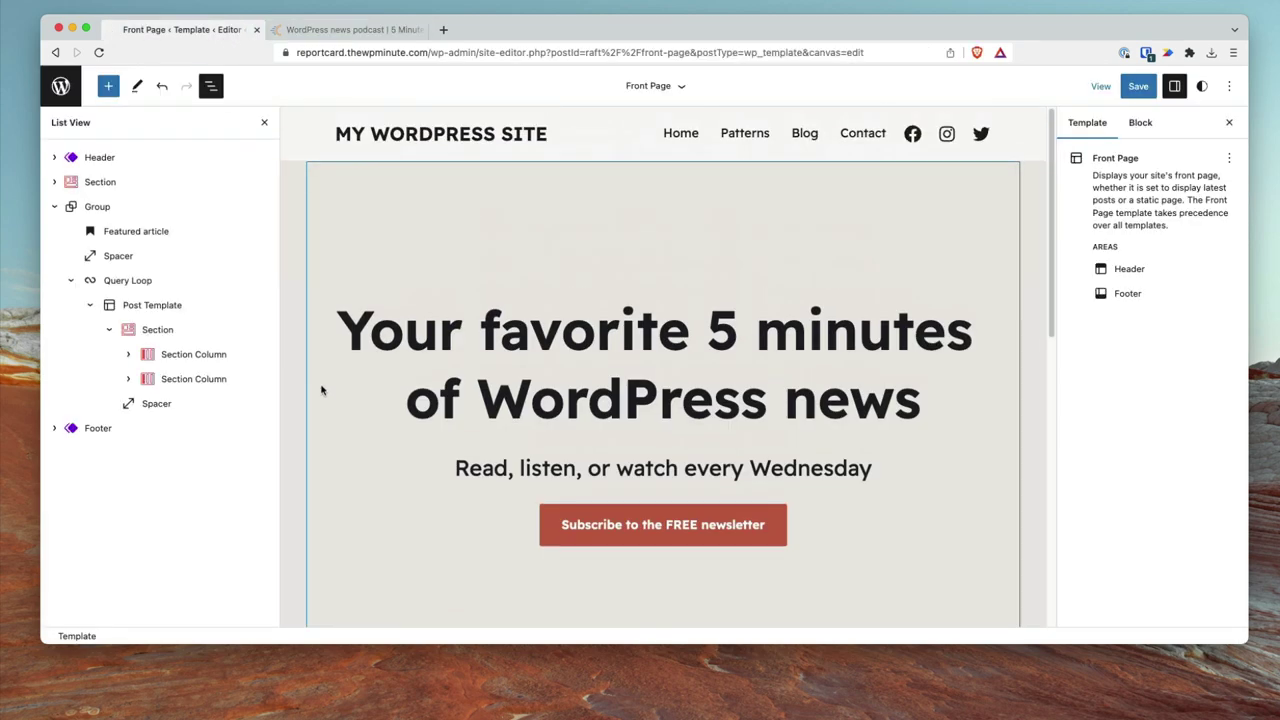
{"action": "left_click", "coordinate": [264, 122]}
{"action": "scroll", "coordinate": [477, 400], "scroll_direction": "down", "scroll_amount": 10}
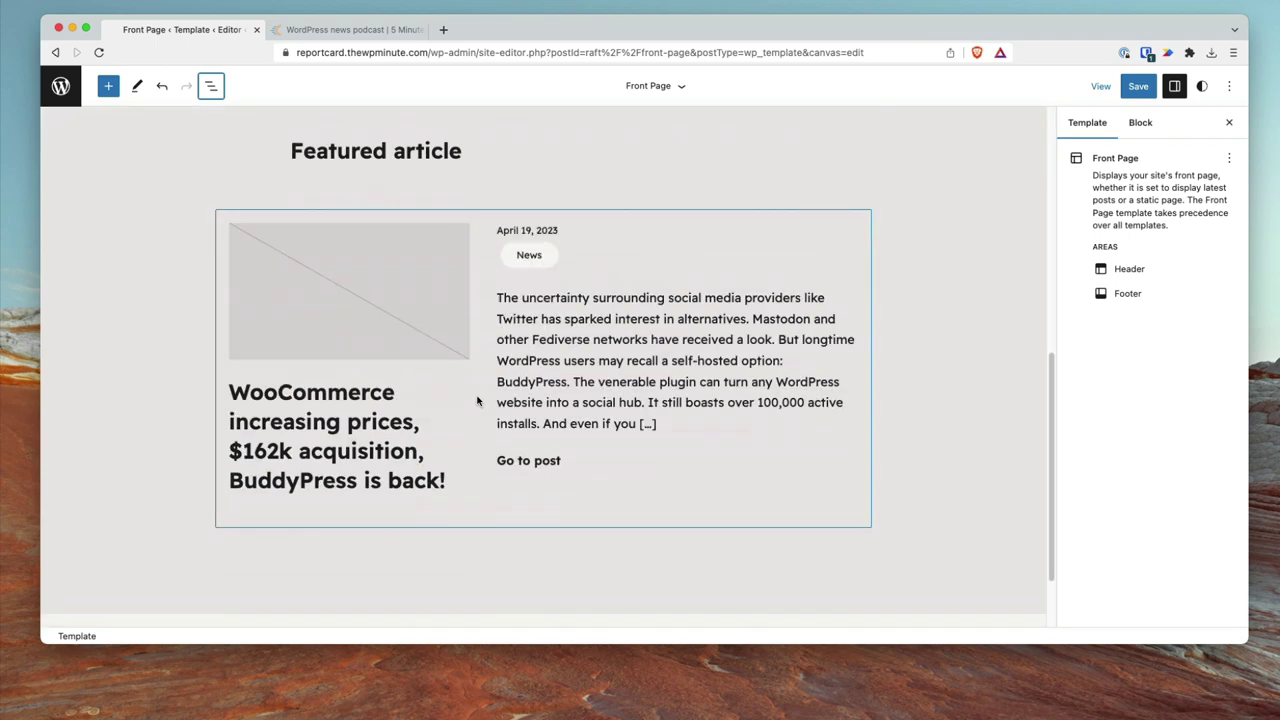
{"action": "scroll", "coordinate": [608, 423], "scroll_direction": "up", "scroll_amount": 8}
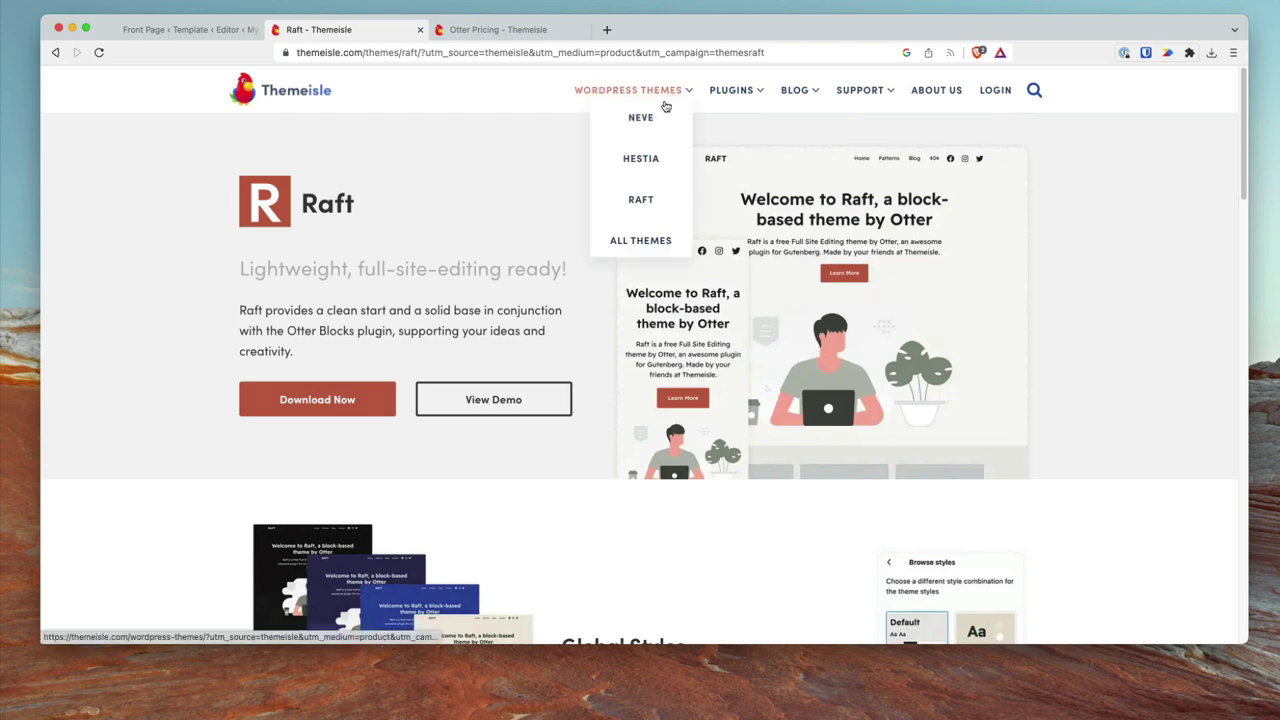
Open the Neve theme page on the Themeisle site and examine its introduction and theme features
{"action": "left_click", "coordinate": [648, 120]}
{"action": "scroll", "coordinate": [514, 351], "scroll_direction": "down", "scroll_amount": 5}
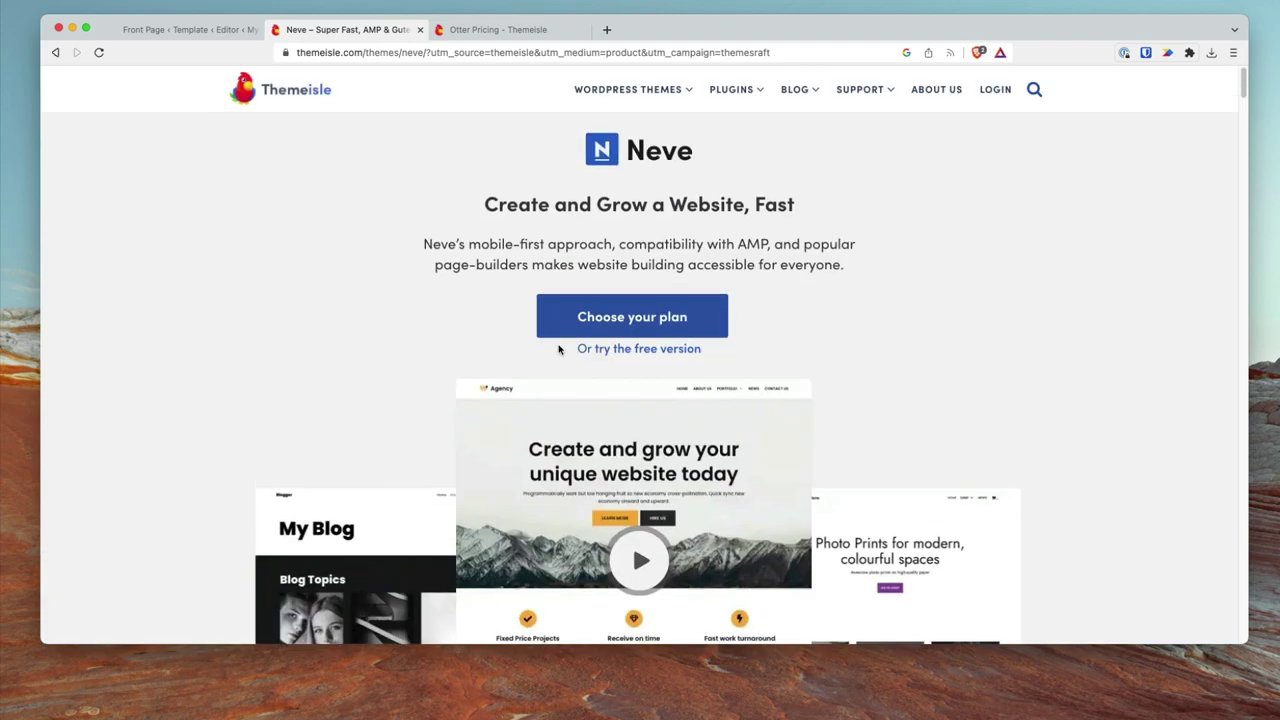
{"action": "scroll", "coordinate": [816, 420], "scroll_direction": "up", "scroll_amount": 3}
{"action": "scroll", "coordinate": [820, 438], "scroll_direction": "down", "scroll_amount": 10}
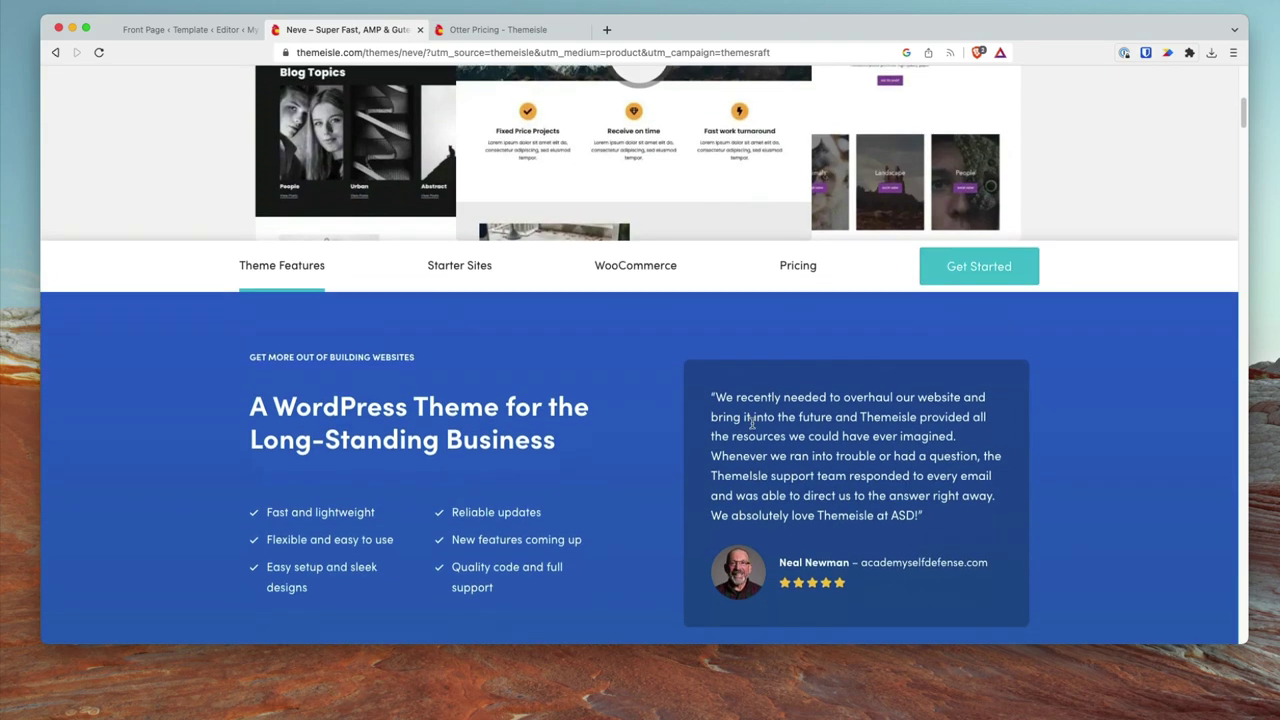
{"action": "scroll", "coordinate": [705, 410], "scroll_direction": "up", "scroll_amount": 7}
{"action": "scroll", "coordinate": [705, 410], "scroll_direction": "up", "scroll_amount": 3}
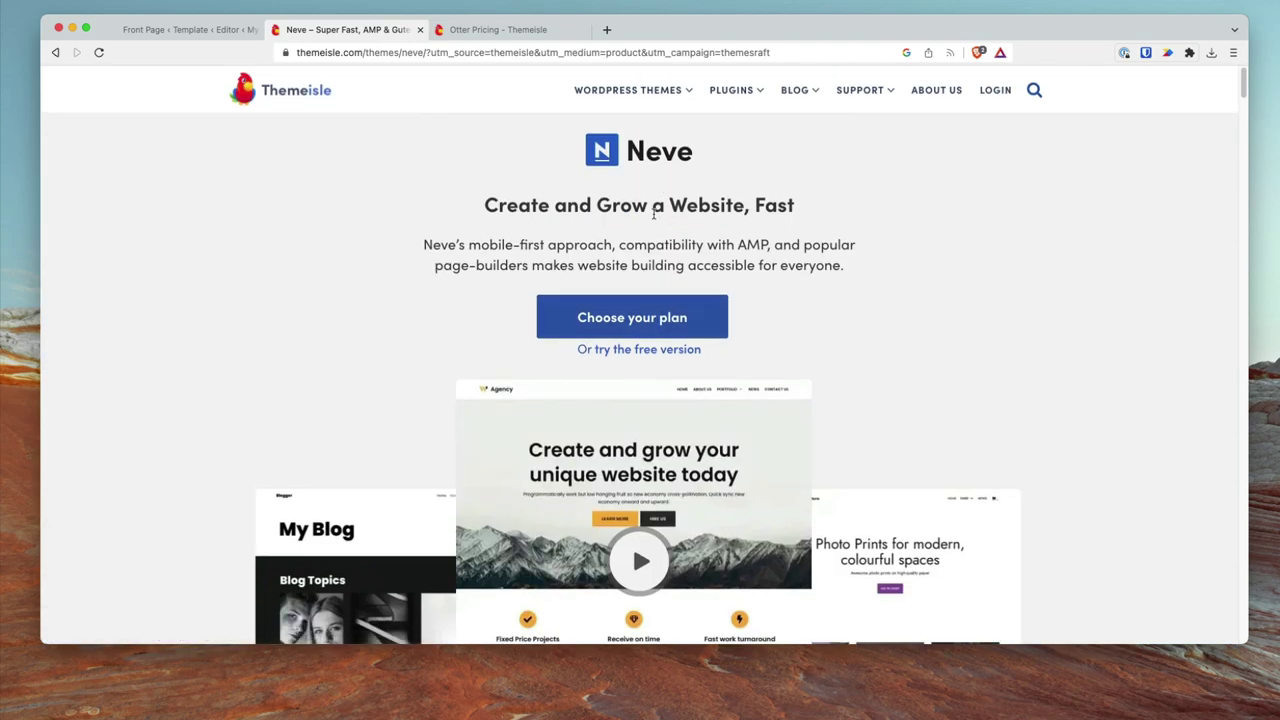
Return to the Raft theme page on the Themeisle site and look over its introduction
{"action": "mouse_move", "coordinate": [628, 90]}
{"action": "left_click", "coordinate": [614, 189]}
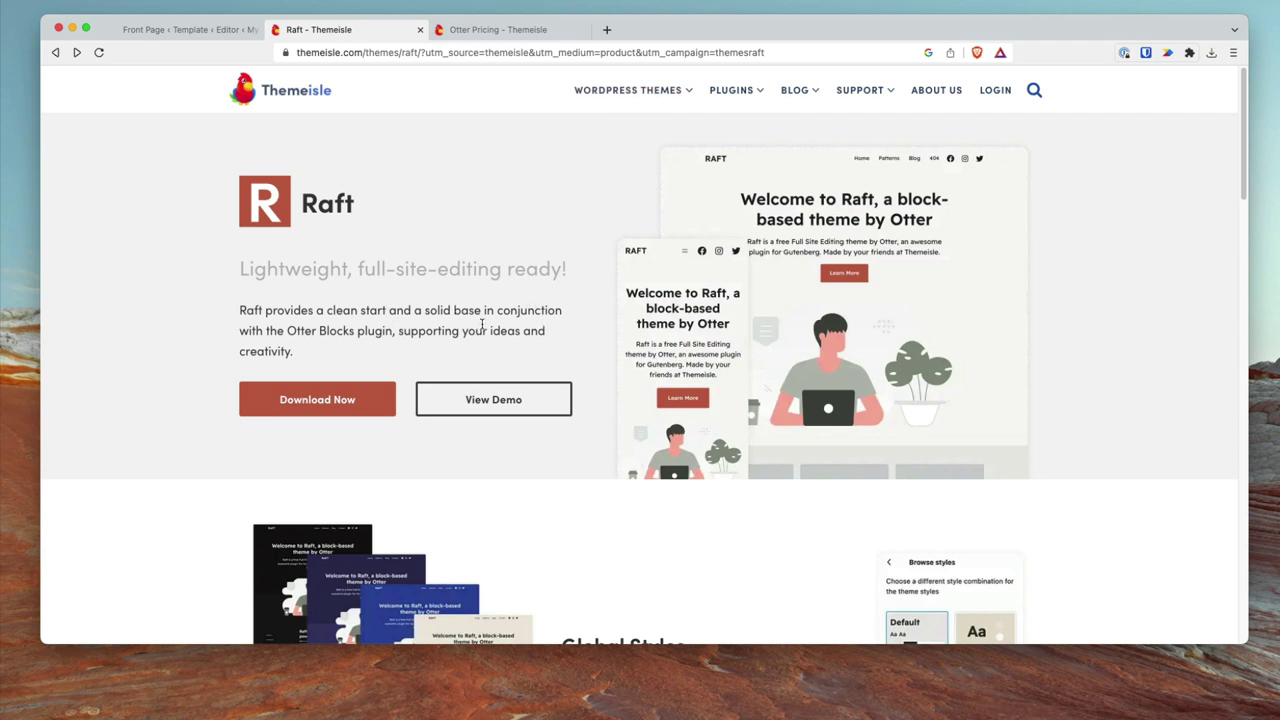
{"action": "scroll", "coordinate": [484, 331], "scroll_direction": "down", "scroll_amount": 5}
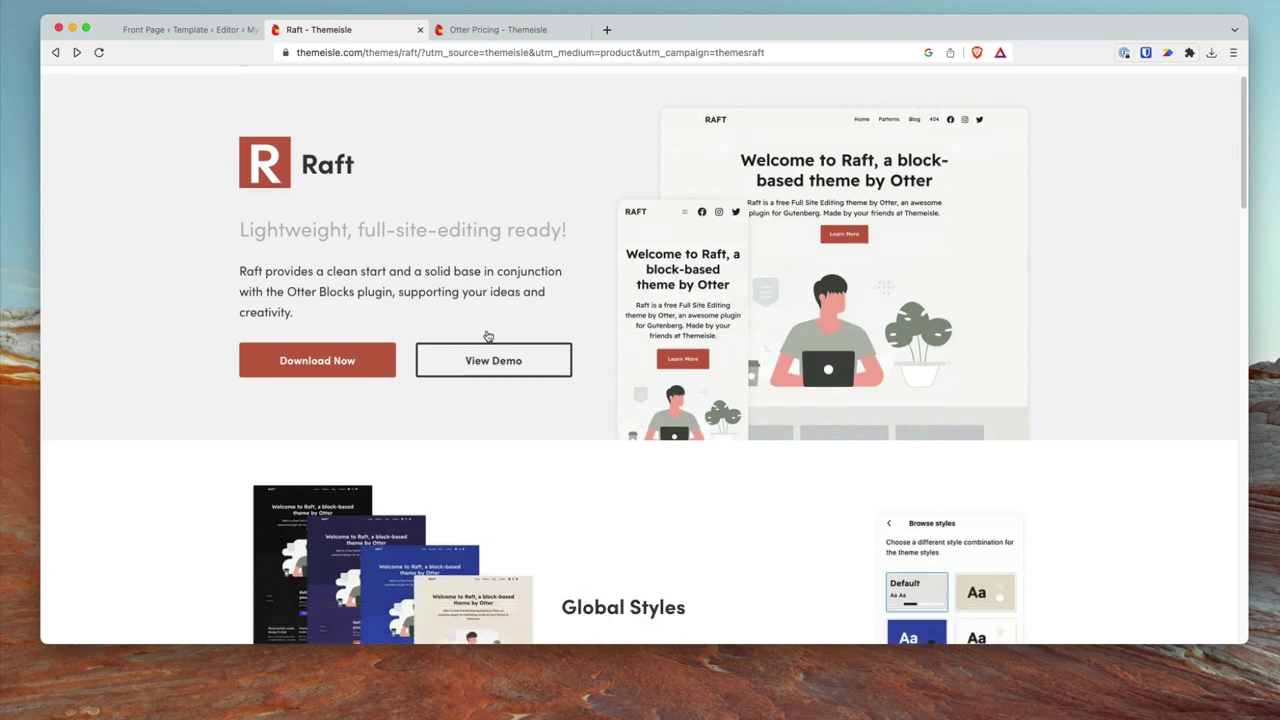
{"action": "scroll", "coordinate": [480, 329], "scroll_direction": "up", "scroll_amount": 5}
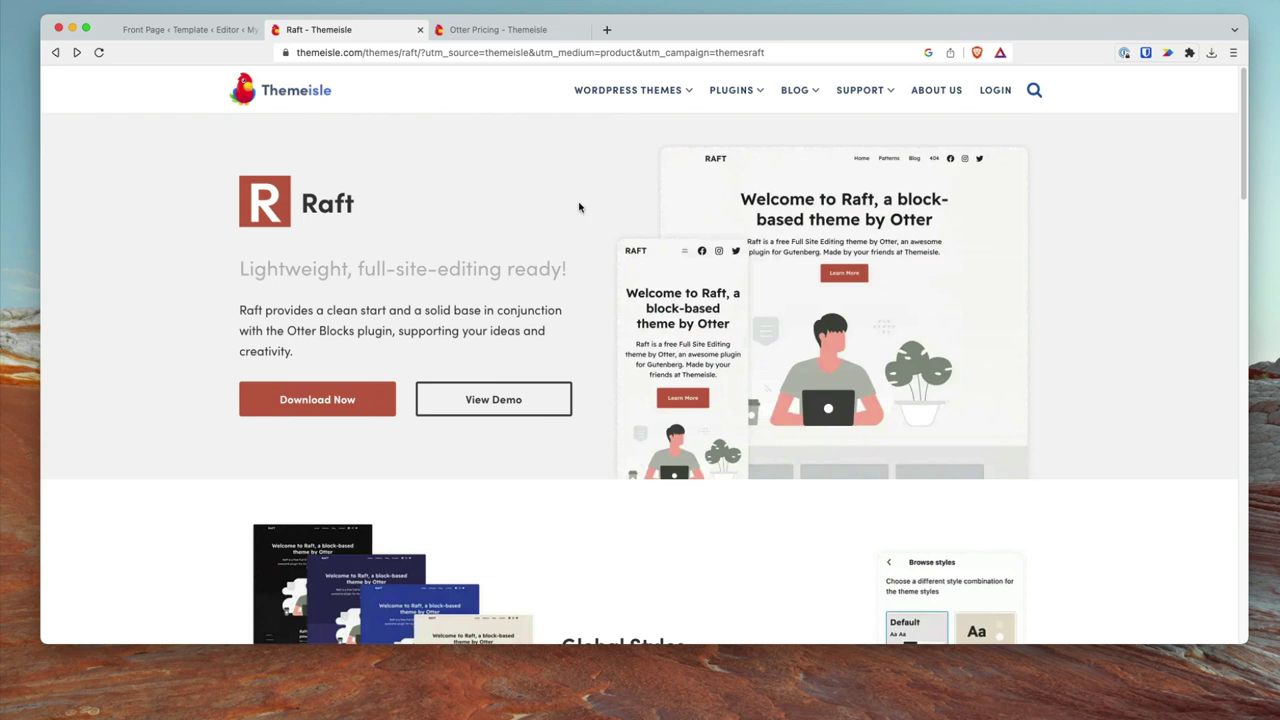
Examine the prices and included features of the Personal, Business and Agency plans on the Otter pricing page
{"action": "left_click", "coordinate": [503, 32]}
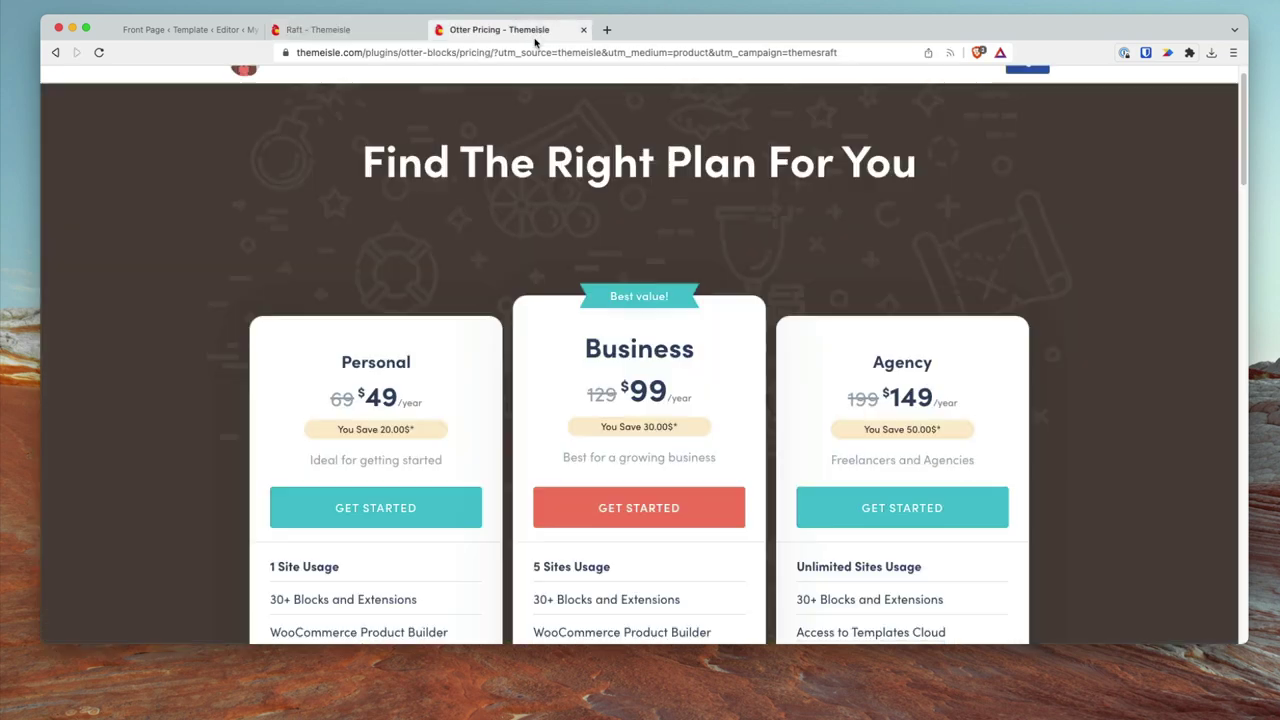
{"action": "scroll", "coordinate": [558, 333], "scroll_direction": "up", "scroll_amount": 1}
{"action": "scroll", "coordinate": [814, 490], "scroll_direction": "down", "scroll_amount": 2}
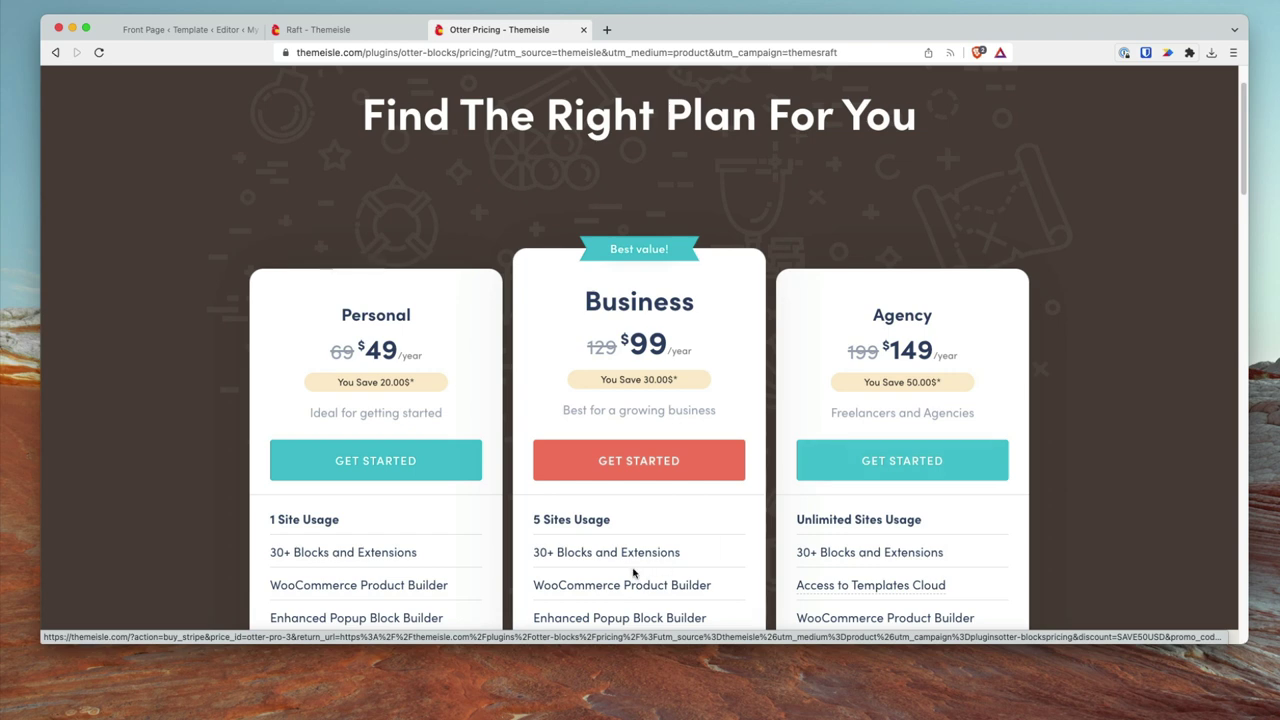
{"action": "scroll", "coordinate": [621, 570], "scroll_direction": "down", "scroll_amount": 3}
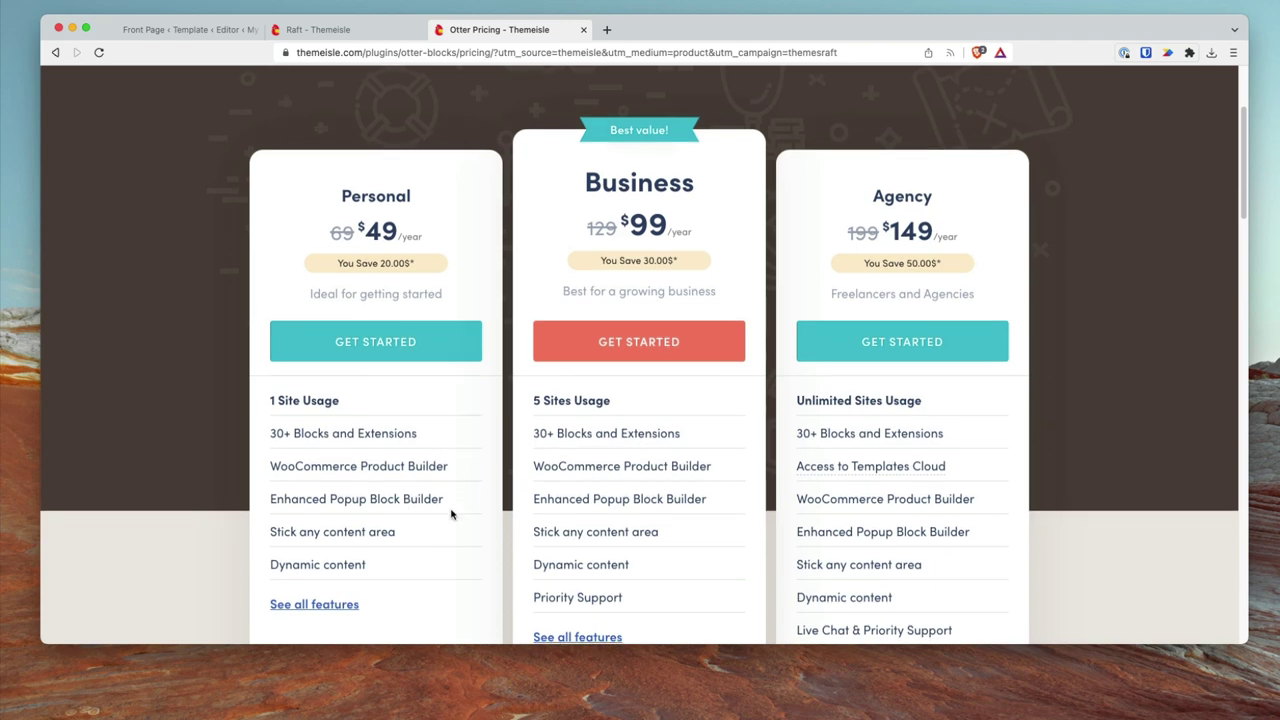
{"action": "scroll", "coordinate": [451, 512], "scroll_direction": "down", "scroll_amount": 2}
{"action": "scroll", "coordinate": [451, 510], "scroll_direction": "up", "scroll_amount": 5}
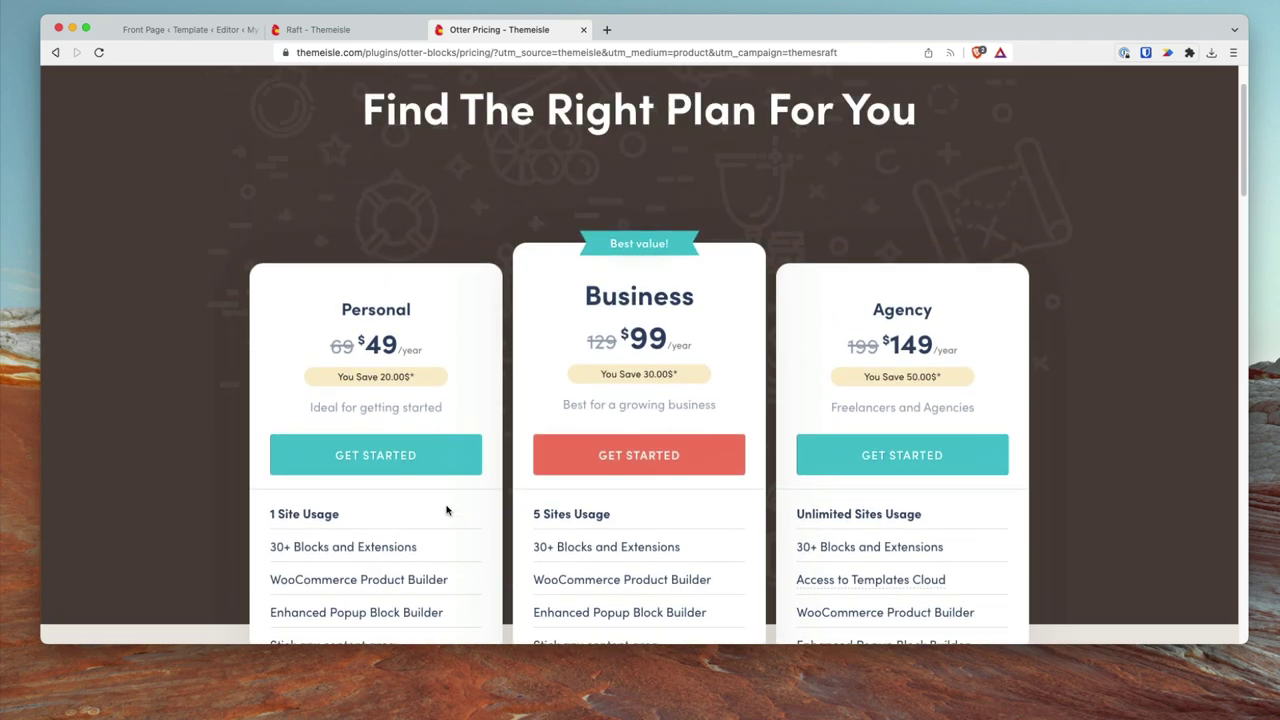
{"action": "scroll", "coordinate": [437, 261], "scroll_direction": "up", "scroll_amount": 2}
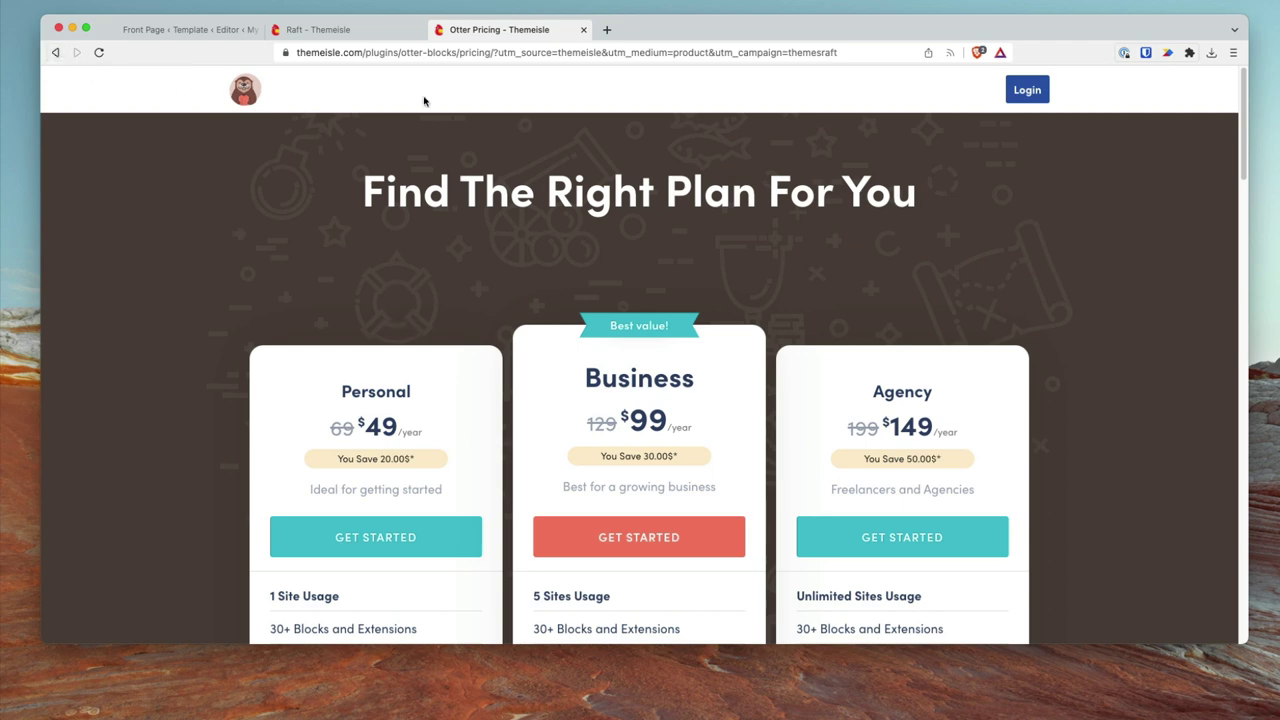
Switch back to the WordPress site editor and review the Front Page template and its block structure, checking the Raft theme page in between
{"action": "left_click", "coordinate": [220, 33]}
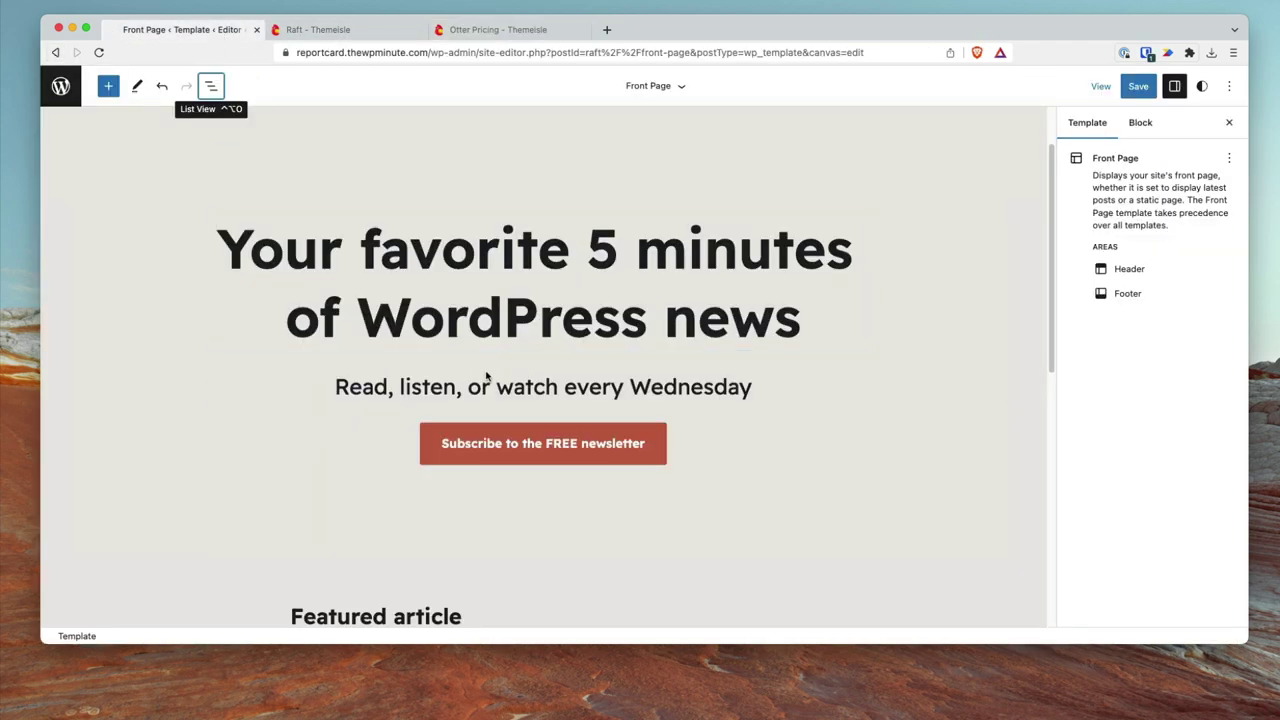
{"action": "scroll", "coordinate": [480, 383], "scroll_direction": "down", "scroll_amount": 10}
{"action": "scroll", "coordinate": [516, 407], "scroll_direction": "up", "scroll_amount": 15}
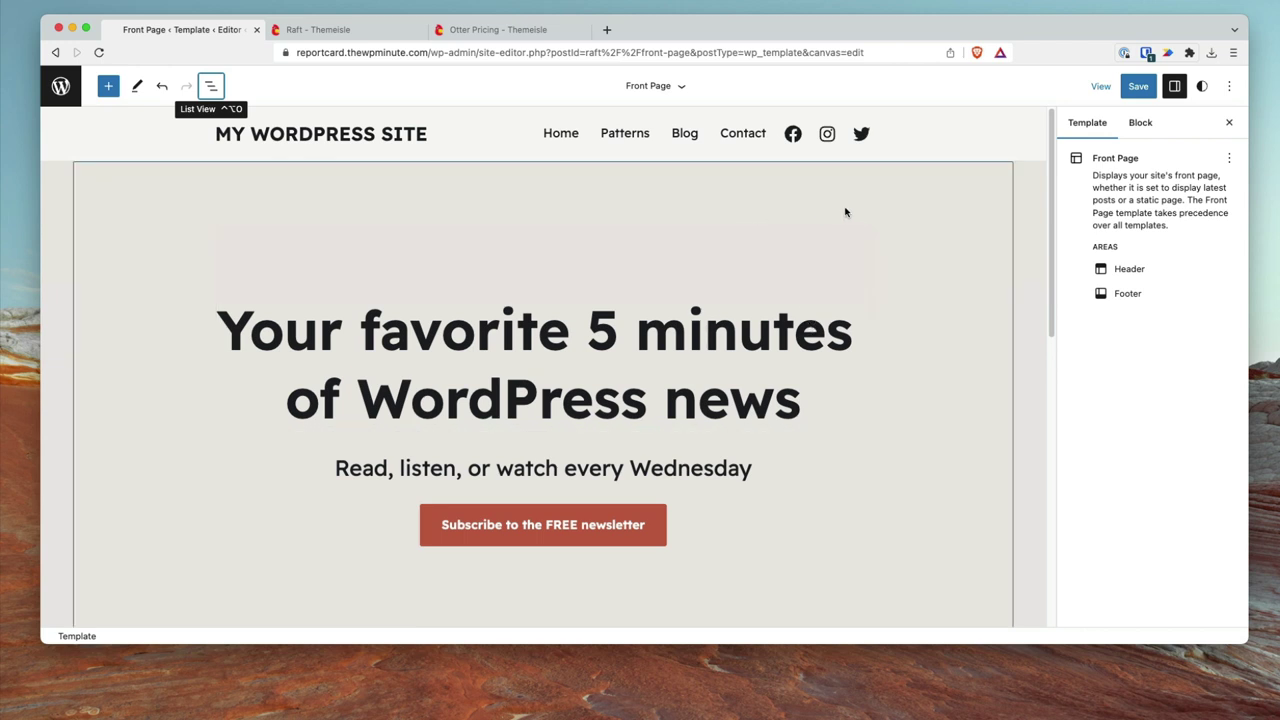
{"action": "left_click", "coordinate": [318, 34]}
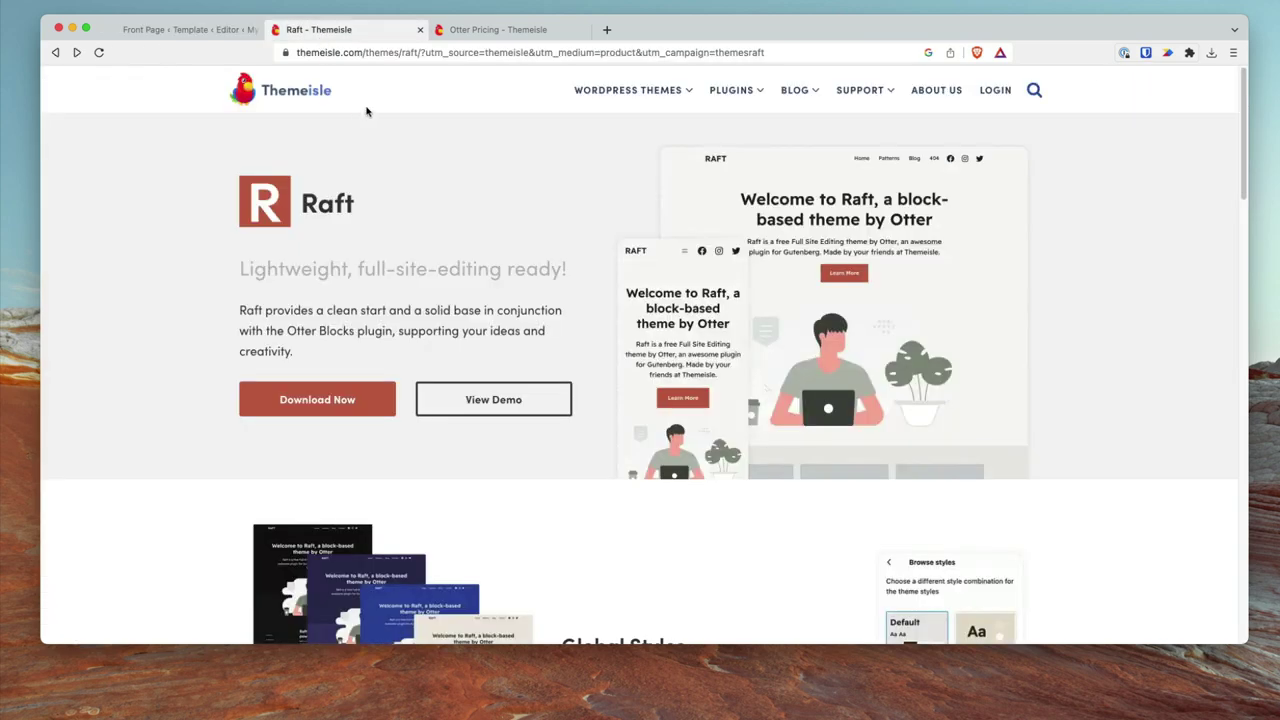
{"action": "left_click", "coordinate": [185, 30]}
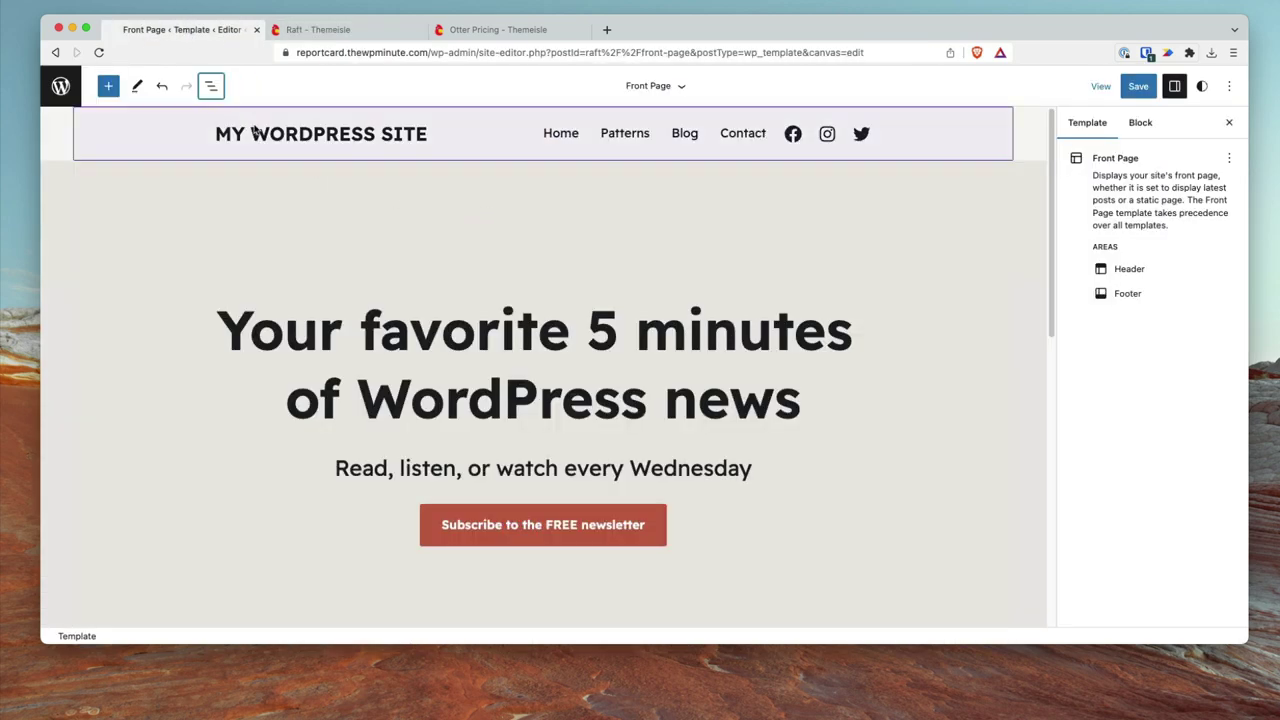
{"action": "left_click", "coordinate": [208, 87]}
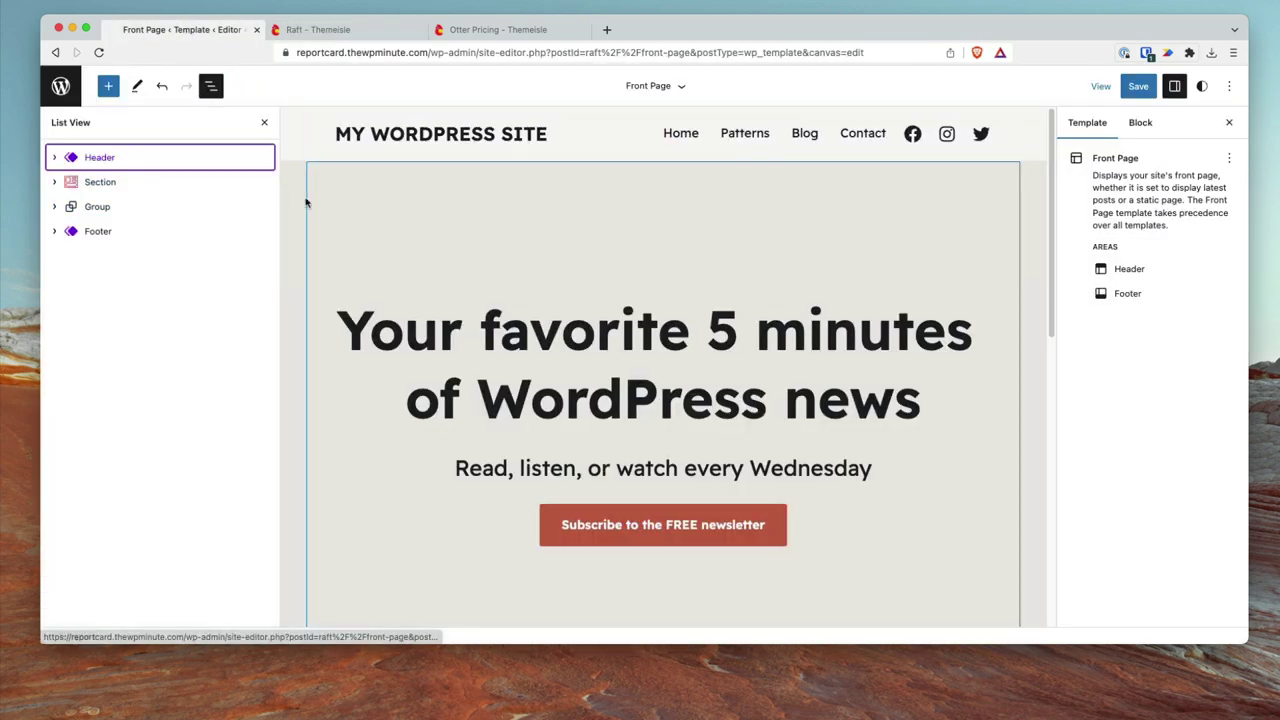
{"action": "left_click", "coordinate": [264, 122]}
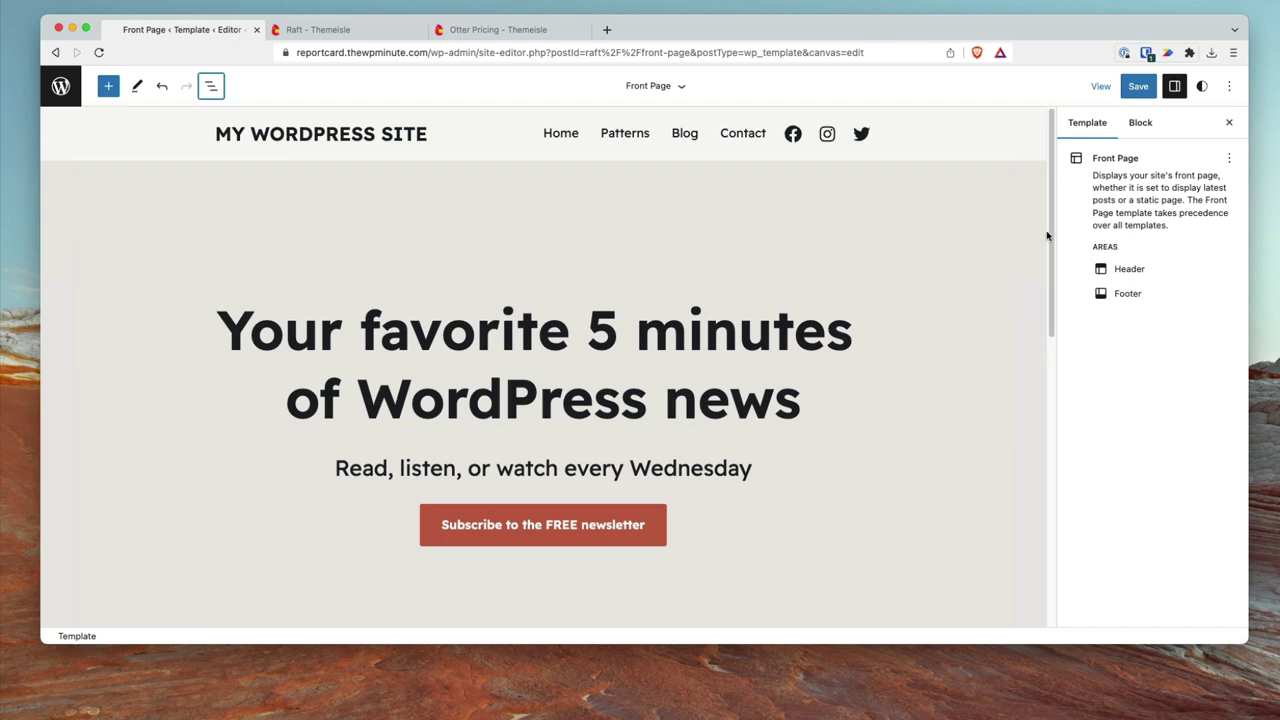
Review the block structure of the Front Page template and the style settings of its main hero heading
{"action": "mouse_move", "coordinate": [1047, 236]}
{"action": "left_mouse_down"}
{"action": "mouse_move", "coordinate": [1066, 423]}
{"action": "mouse_move", "coordinate": [1049, 257]}
{"action": "left_mouse_up"}
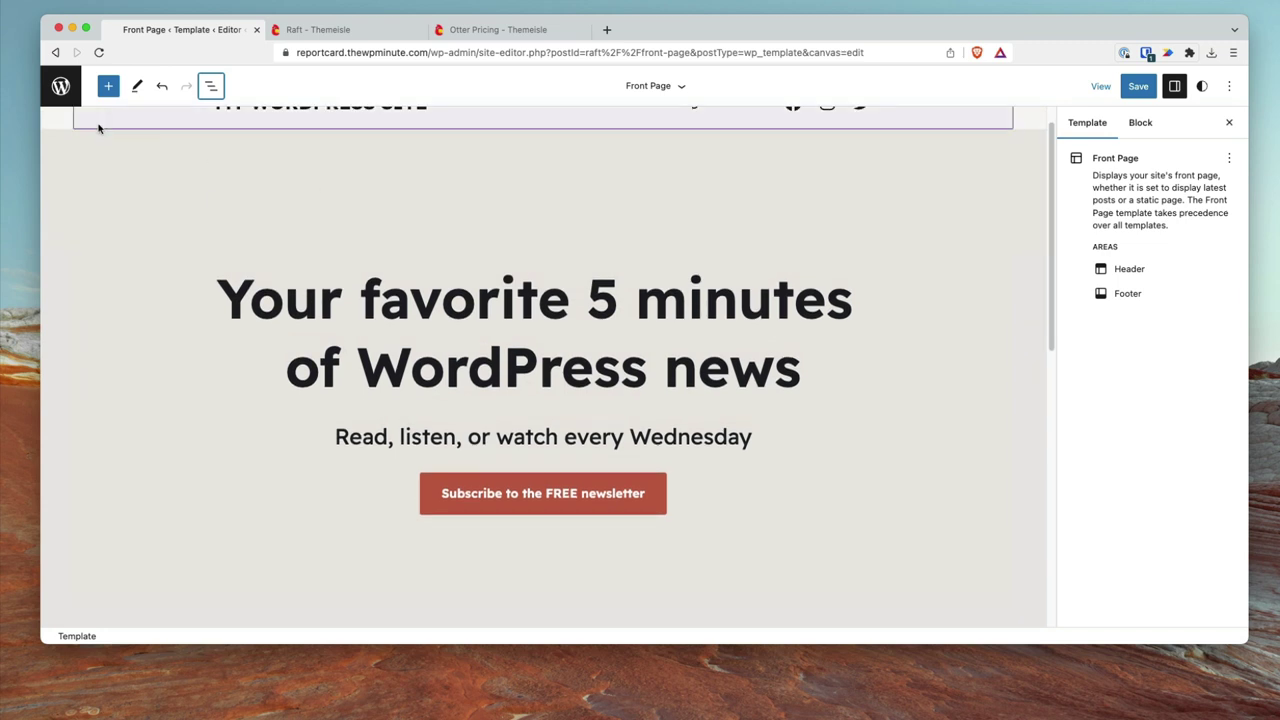
{"action": "scroll", "coordinate": [131, 206], "scroll_direction": "up", "scroll_amount": 1}
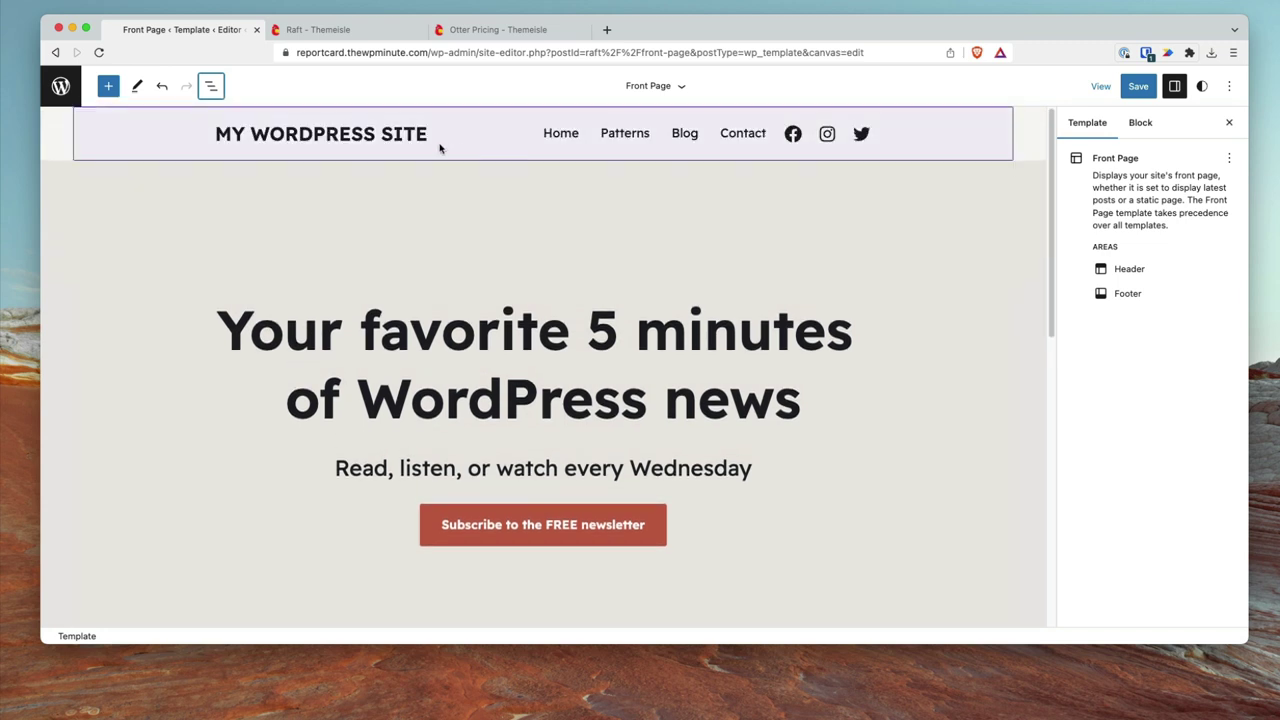
{"action": "left_click", "coordinate": [211, 86]}
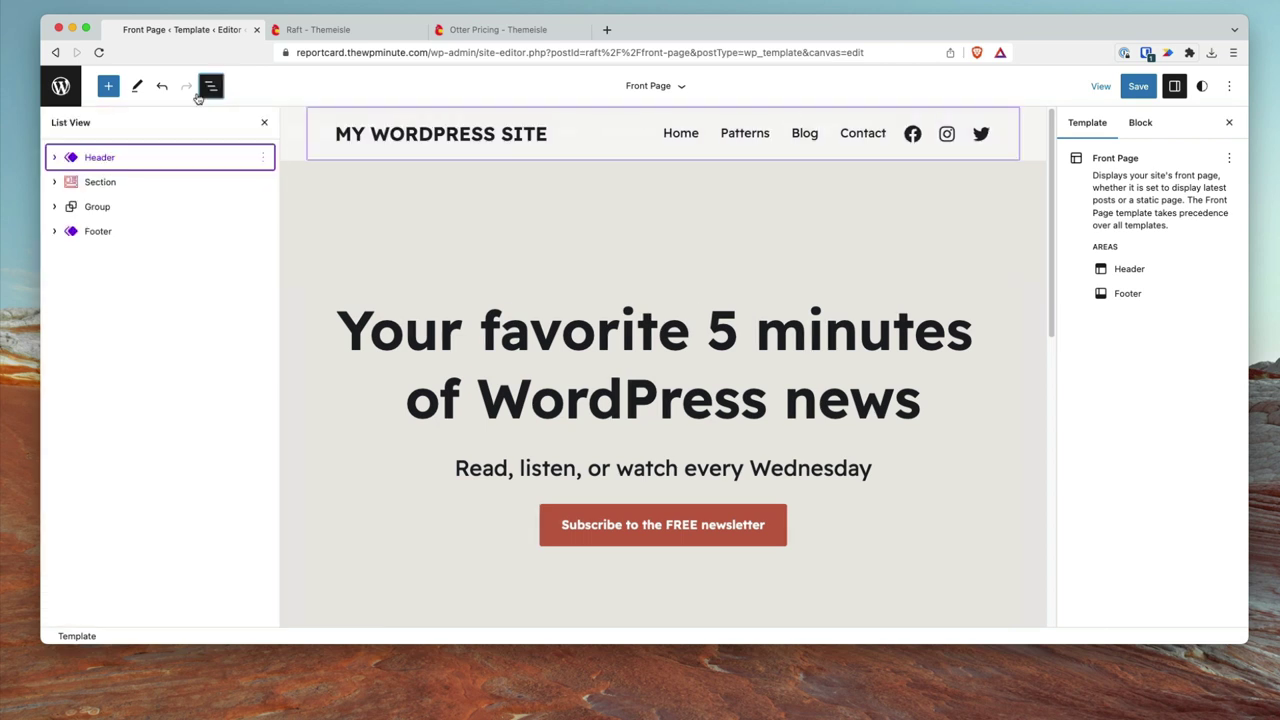
{"action": "left_click", "coordinate": [1140, 122]}
{"action": "left_click", "coordinate": [512, 310]}
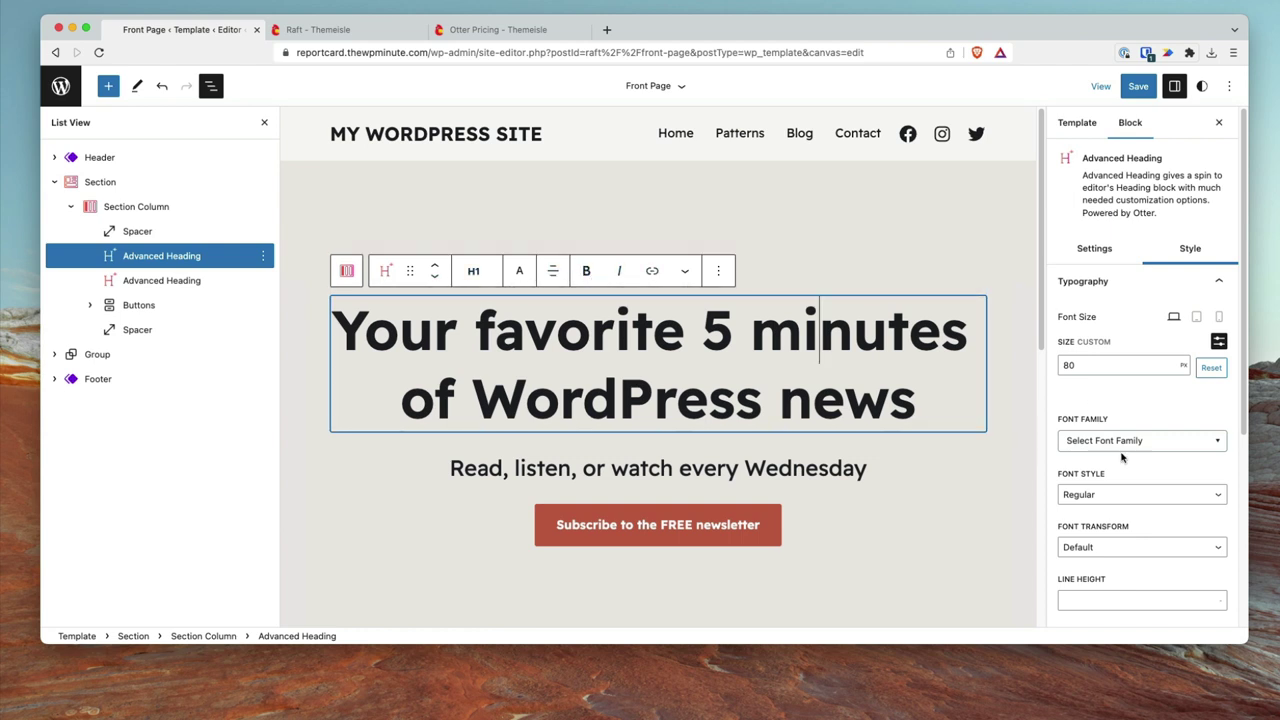
{"action": "scroll", "coordinate": [1124, 459], "scroll_direction": "down", "scroll_amount": 5}
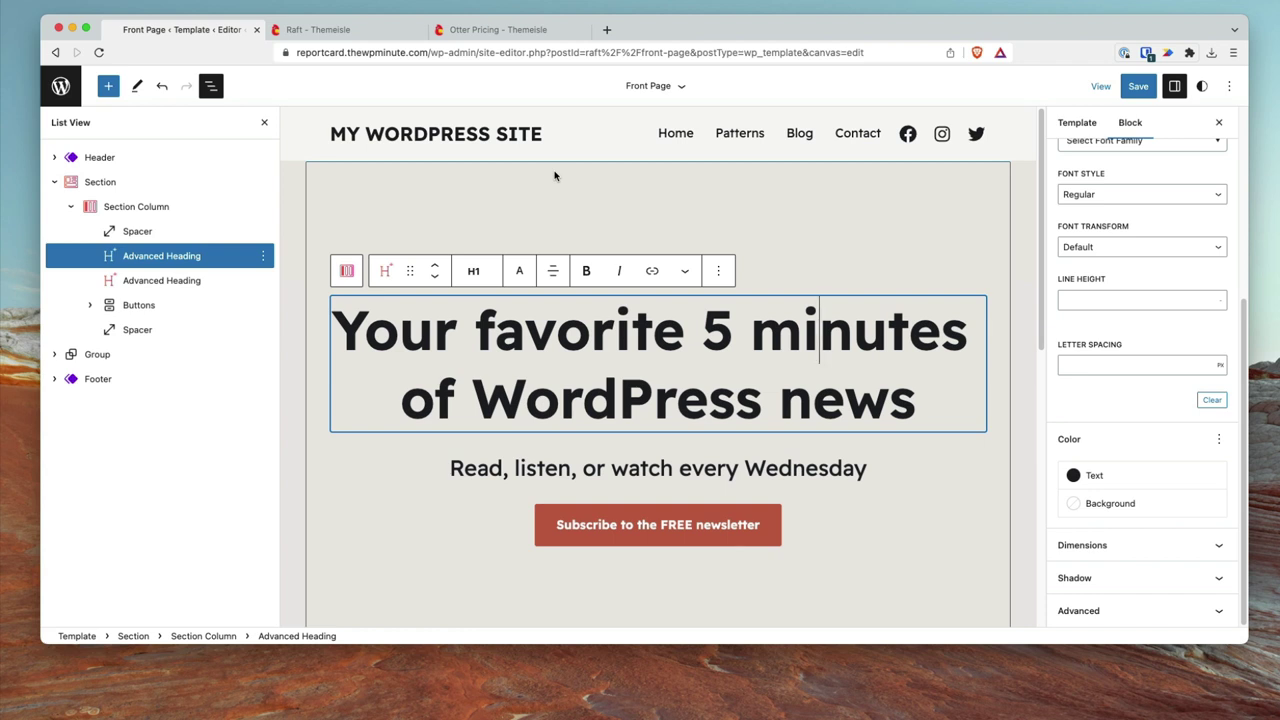
{"action": "scroll", "coordinate": [1180, 240], "scroll_direction": "up", "scroll_amount": 6}
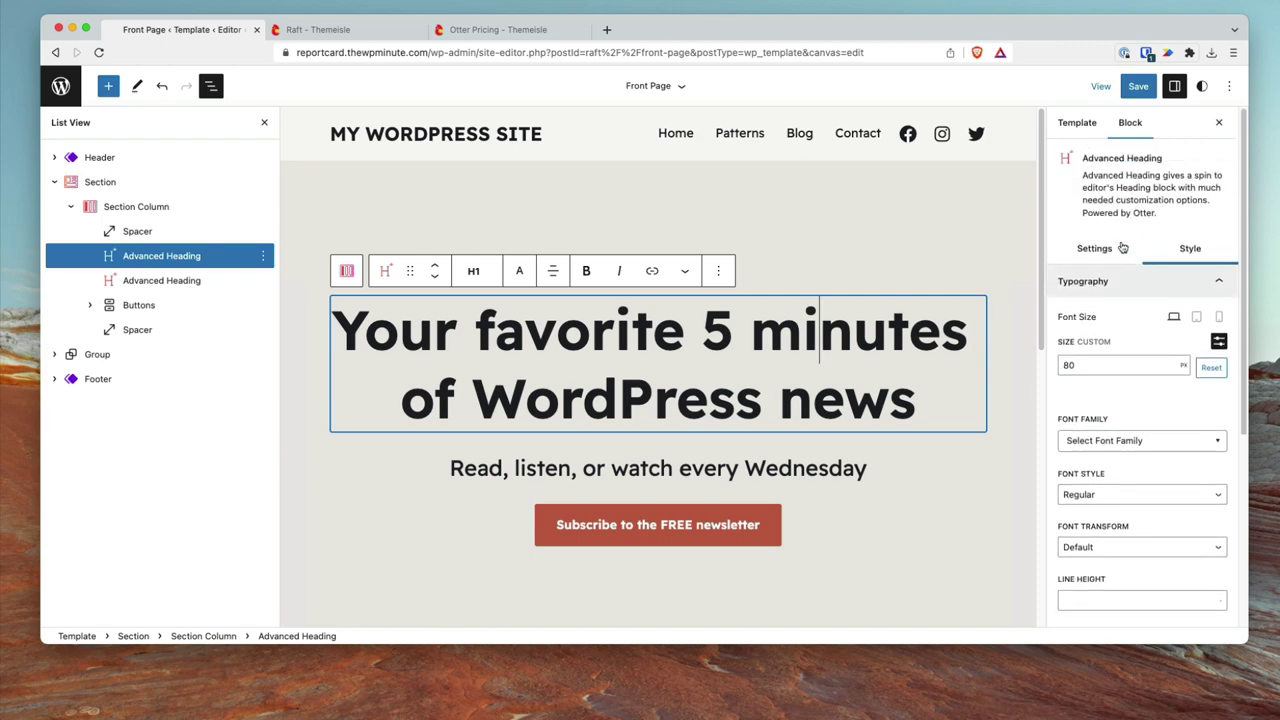
{"action": "left_click", "coordinate": [1020, 205]}
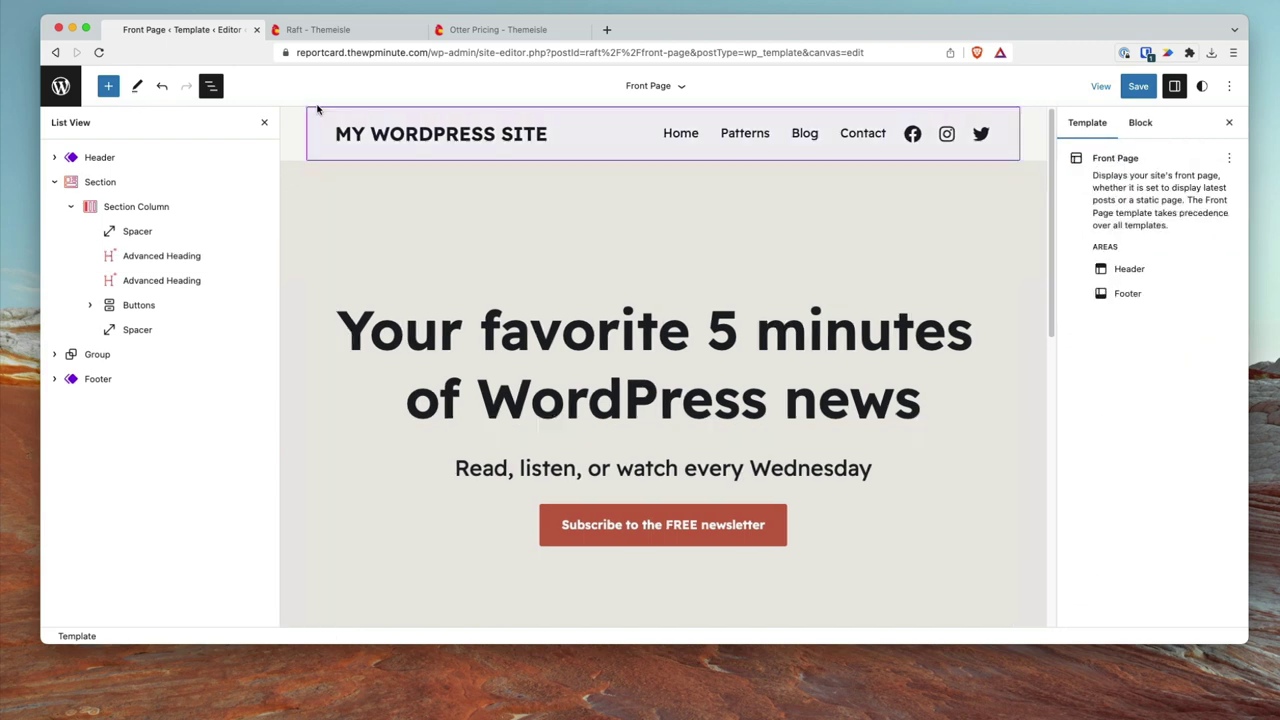
Switch to the Raft theme page on the Themeisle site and look through its Global Styles, FSE Templates and Block Patterns sections
{"action": "left_click", "coordinate": [325, 30]}
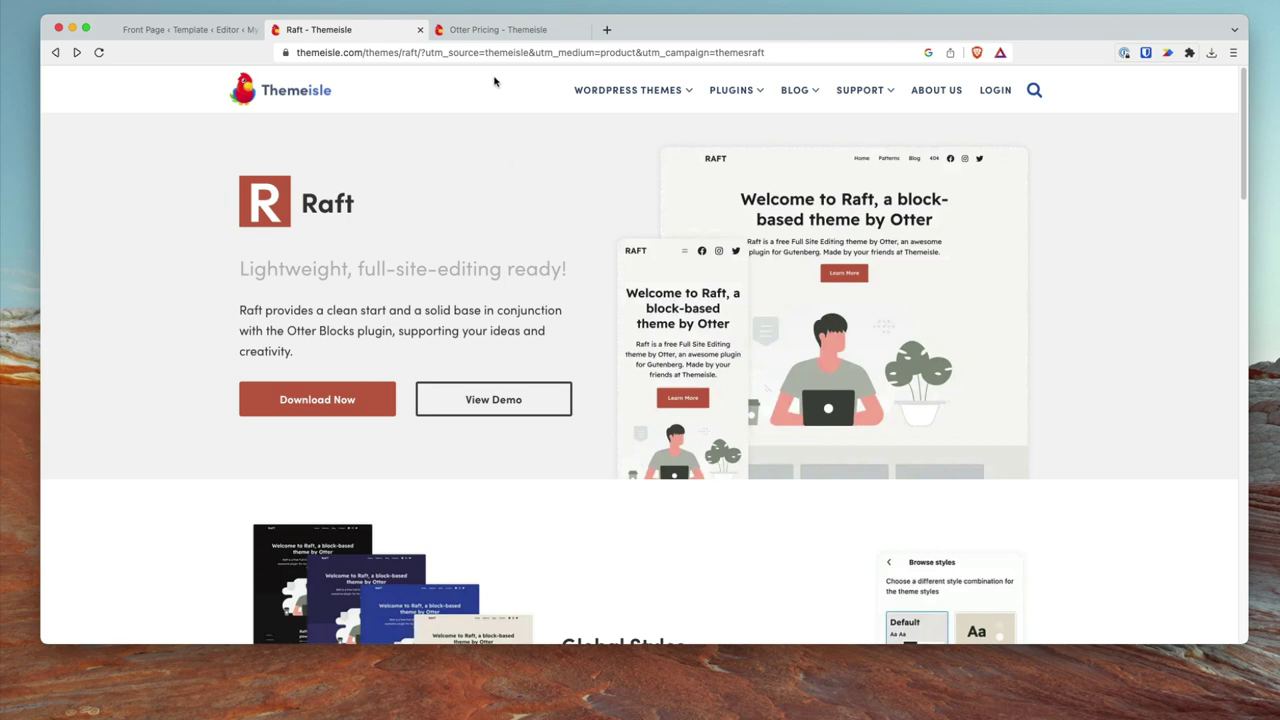
{"action": "scroll", "coordinate": [556, 334], "scroll_direction": "down", "scroll_amount": 3}
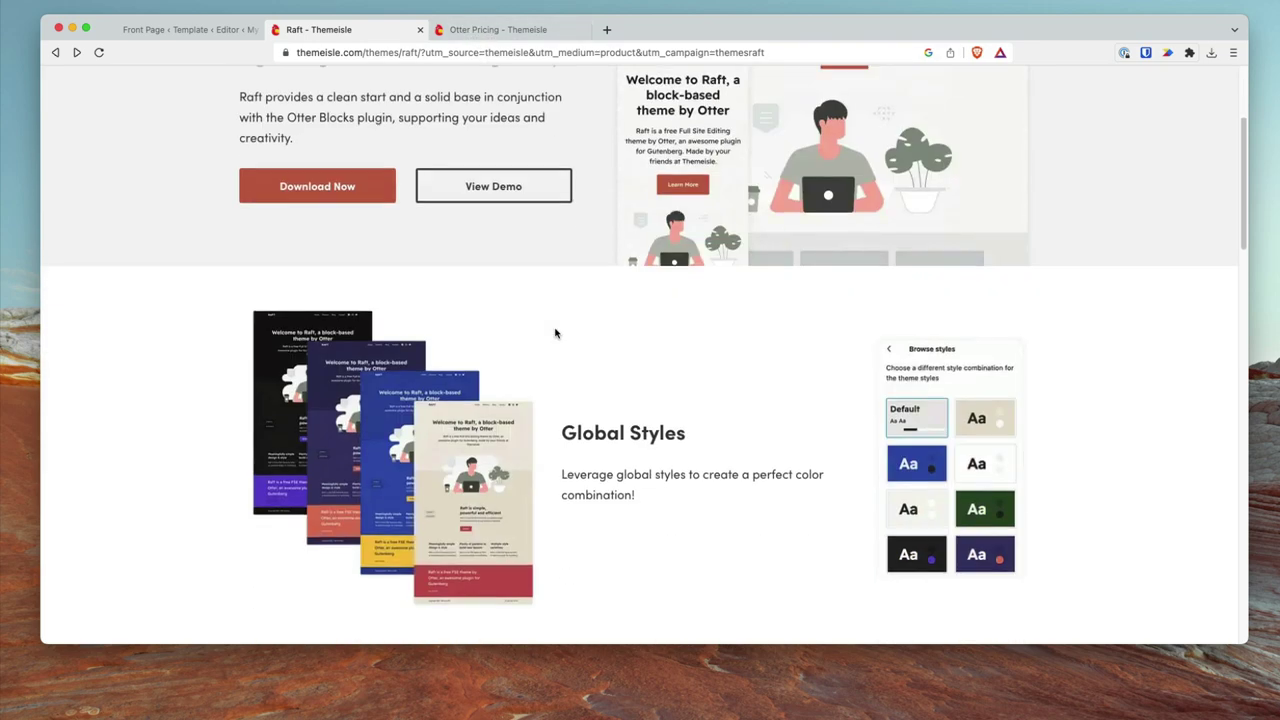
{"action": "scroll", "coordinate": [556, 334], "scroll_direction": "down", "scroll_amount": 8}
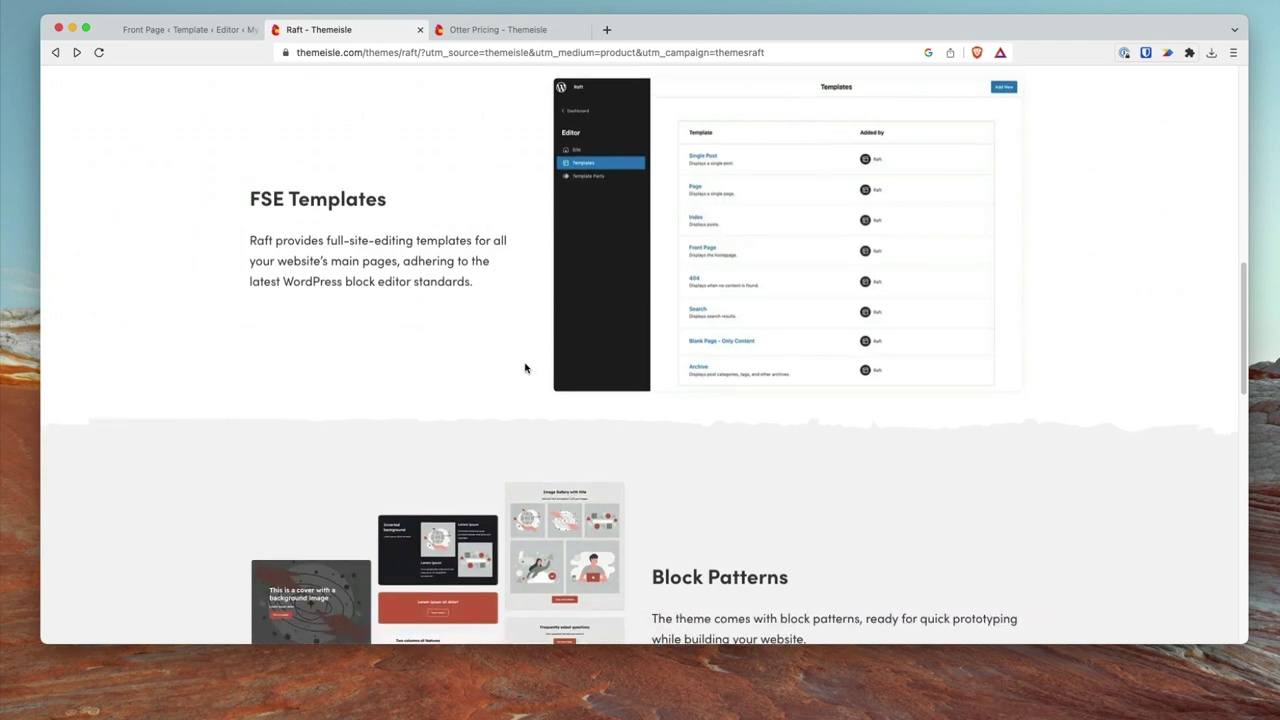
{"action": "scroll", "coordinate": [523, 366], "scroll_direction": "up", "scroll_amount": 20}
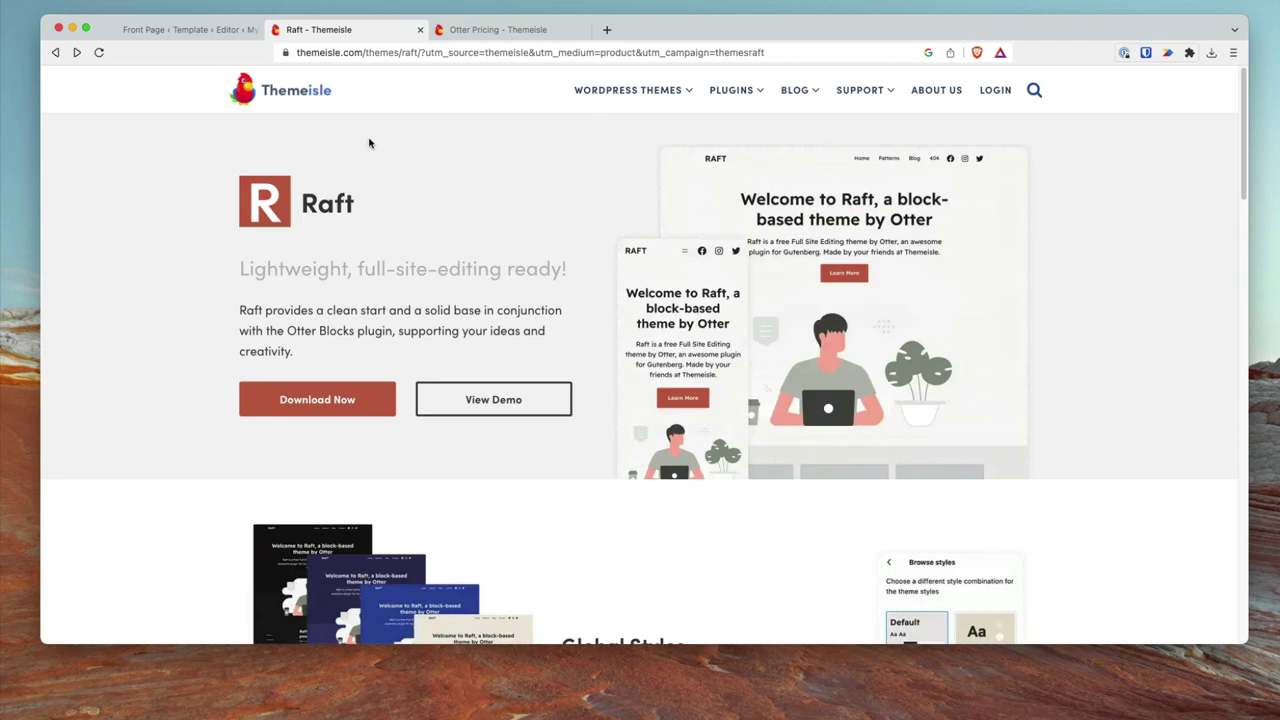